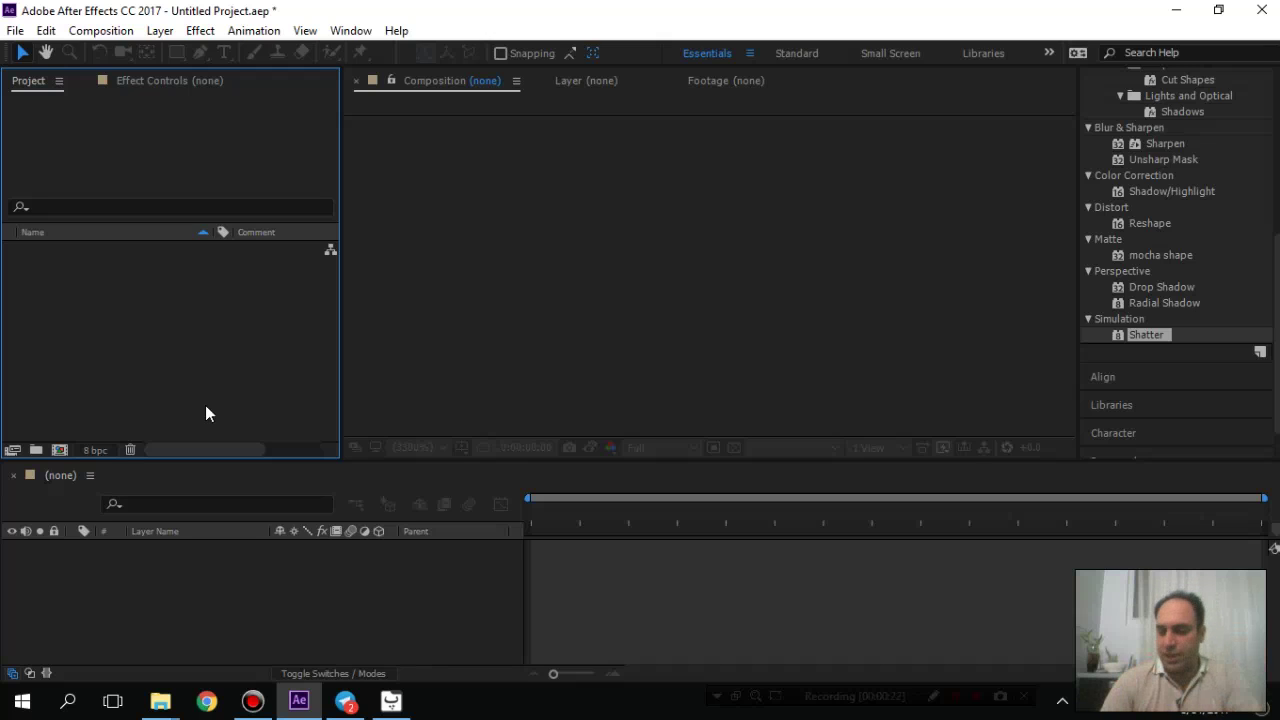
- Create a new composition with the HDV/HDTV 720 29.97 preset and a duration of 30 seconds
{"action": "right_click", "coordinate": [206, 342]}
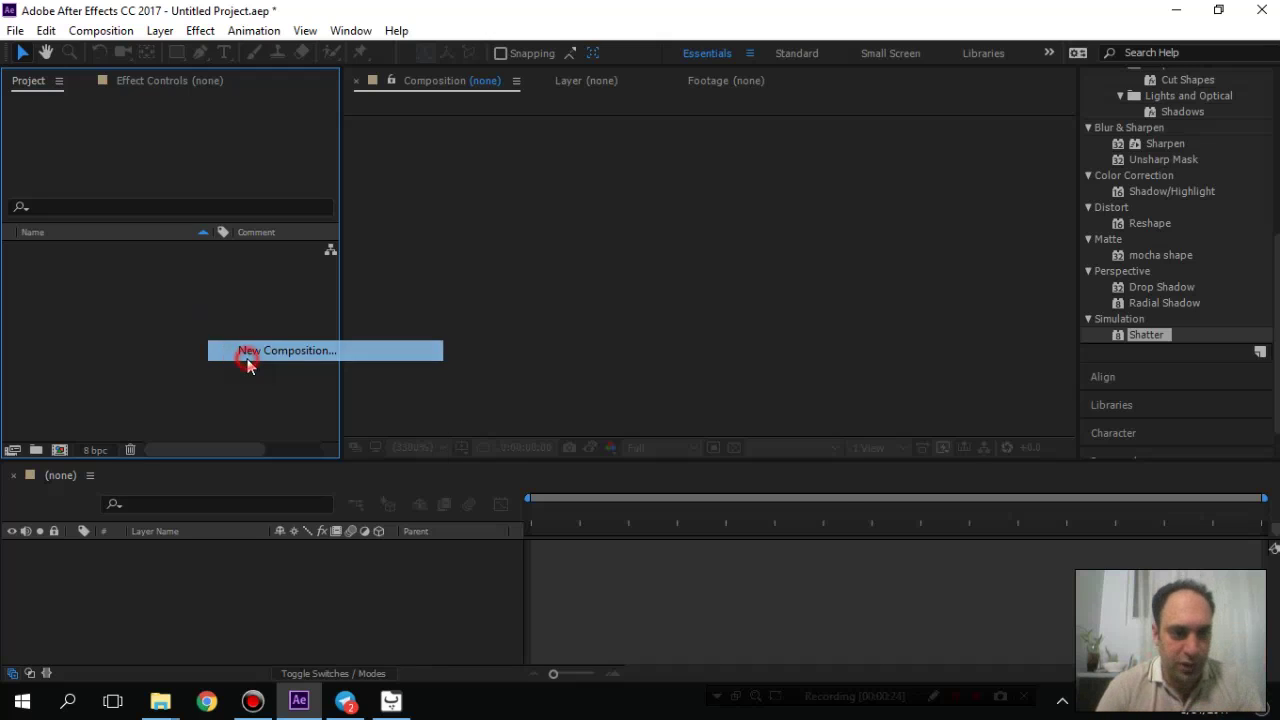
{"action": "left_click", "coordinate": [243, 352]}
{"action": "left_click", "coordinate": [622, 183]}
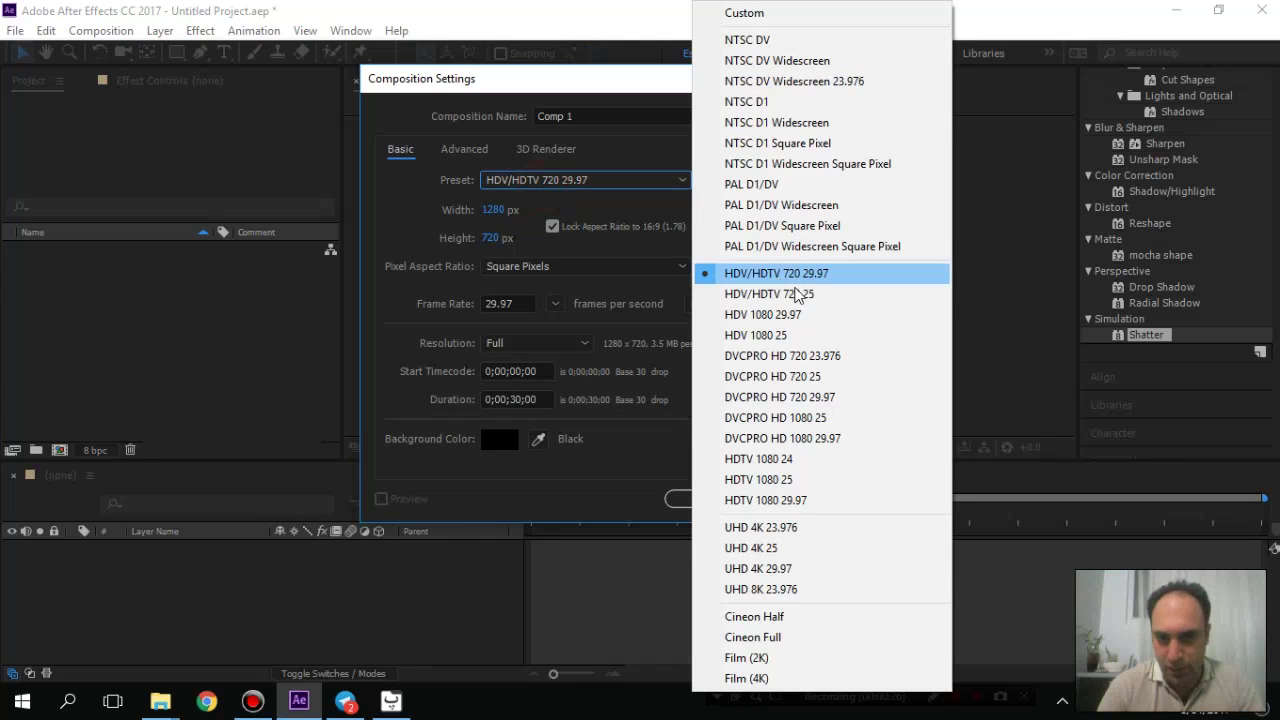
{"action": "left_click", "coordinate": [838, 277]}
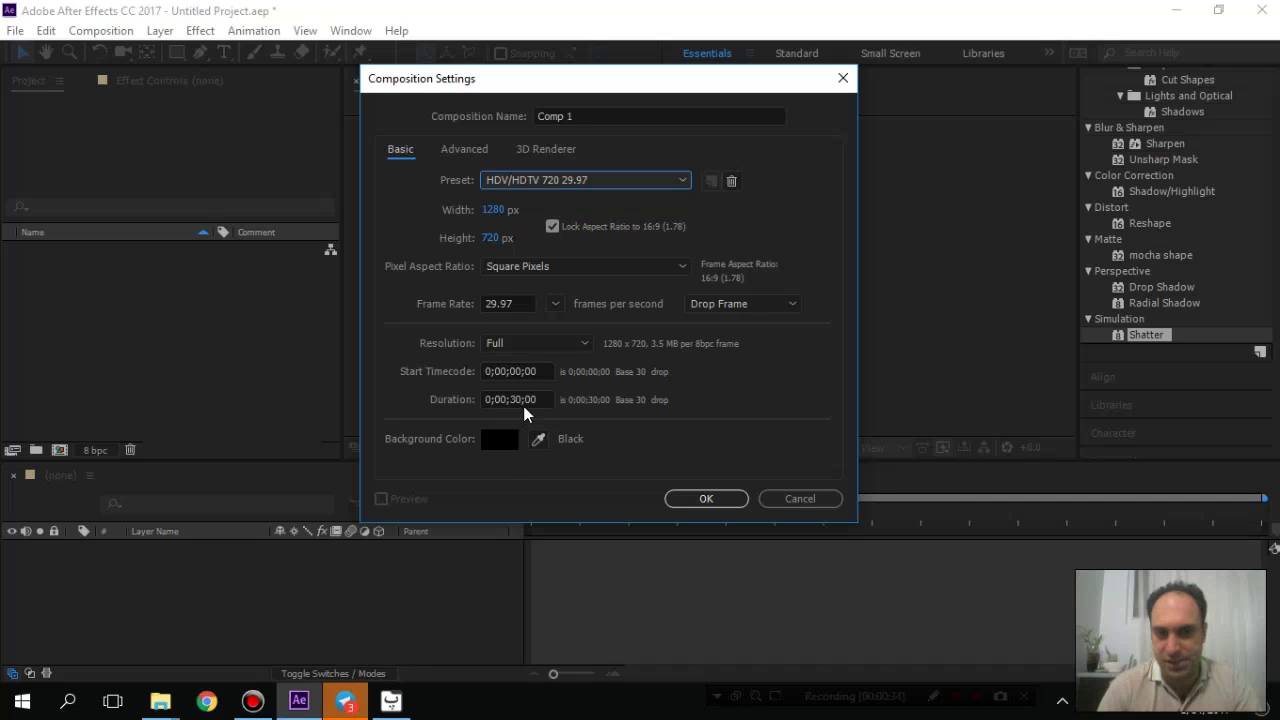
{"action": "left_click", "coordinate": [726, 498]}
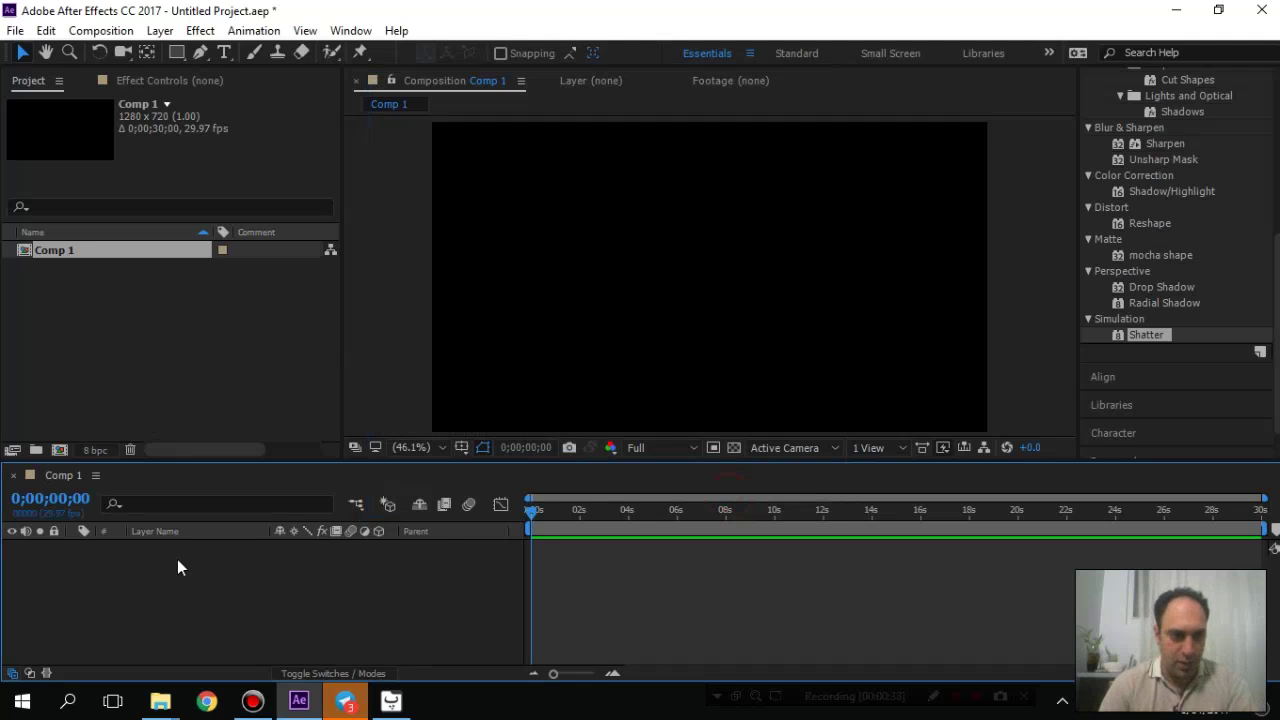
- Add a dark gray solid layer named Glass, matching the composition size
{"action": "right_click", "coordinate": [177, 586]}
{"action": "mouse_move", "coordinate": [280, 408]}
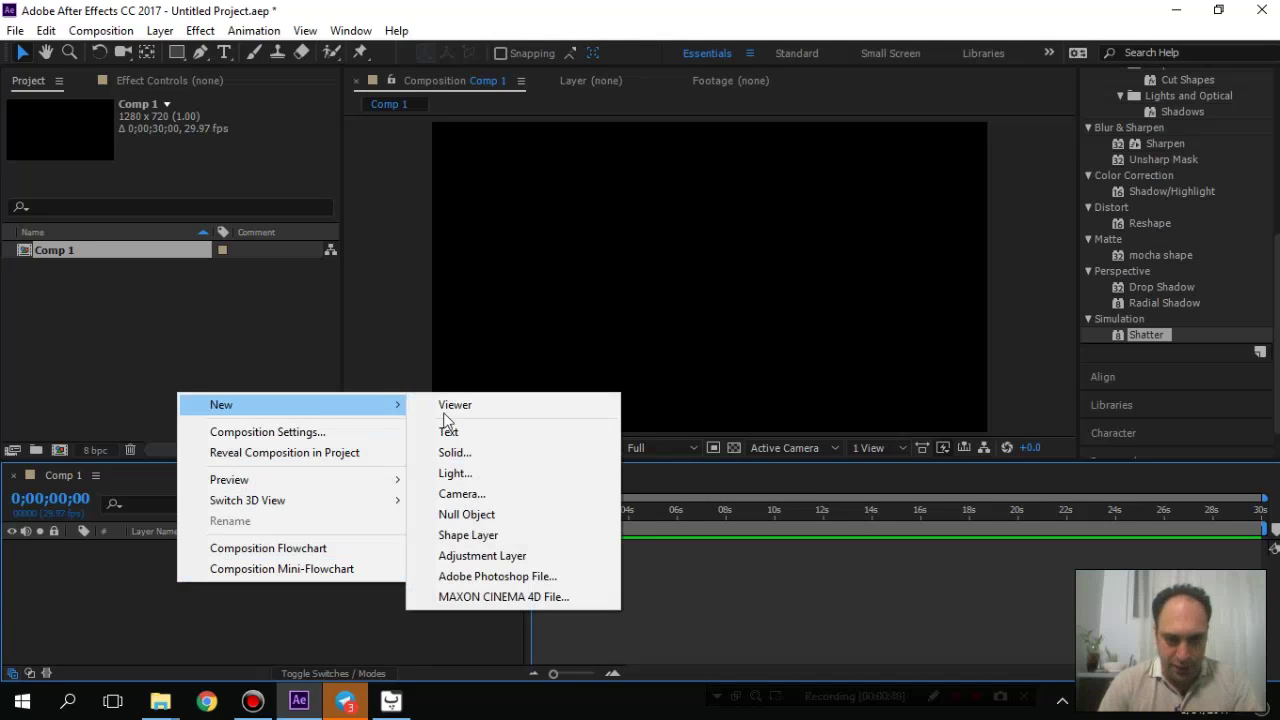
{"action": "left_click", "coordinate": [505, 456]}
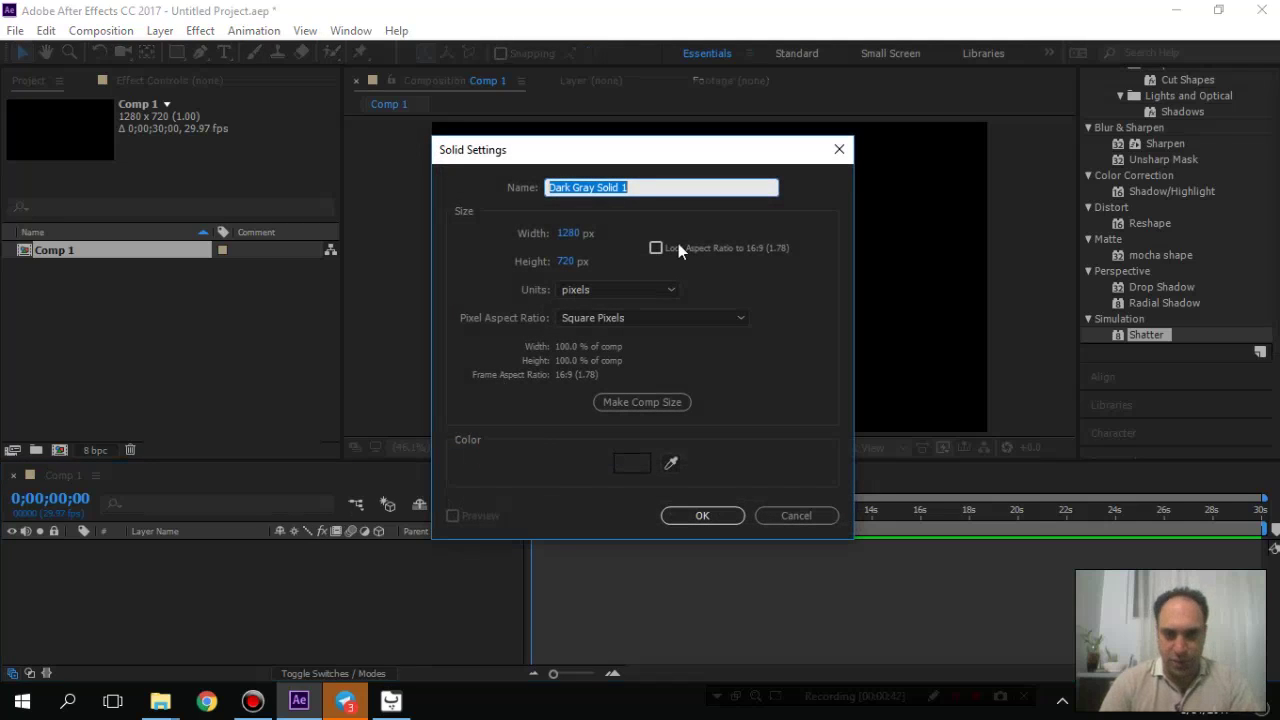
{"action": "type", "text": "G"}
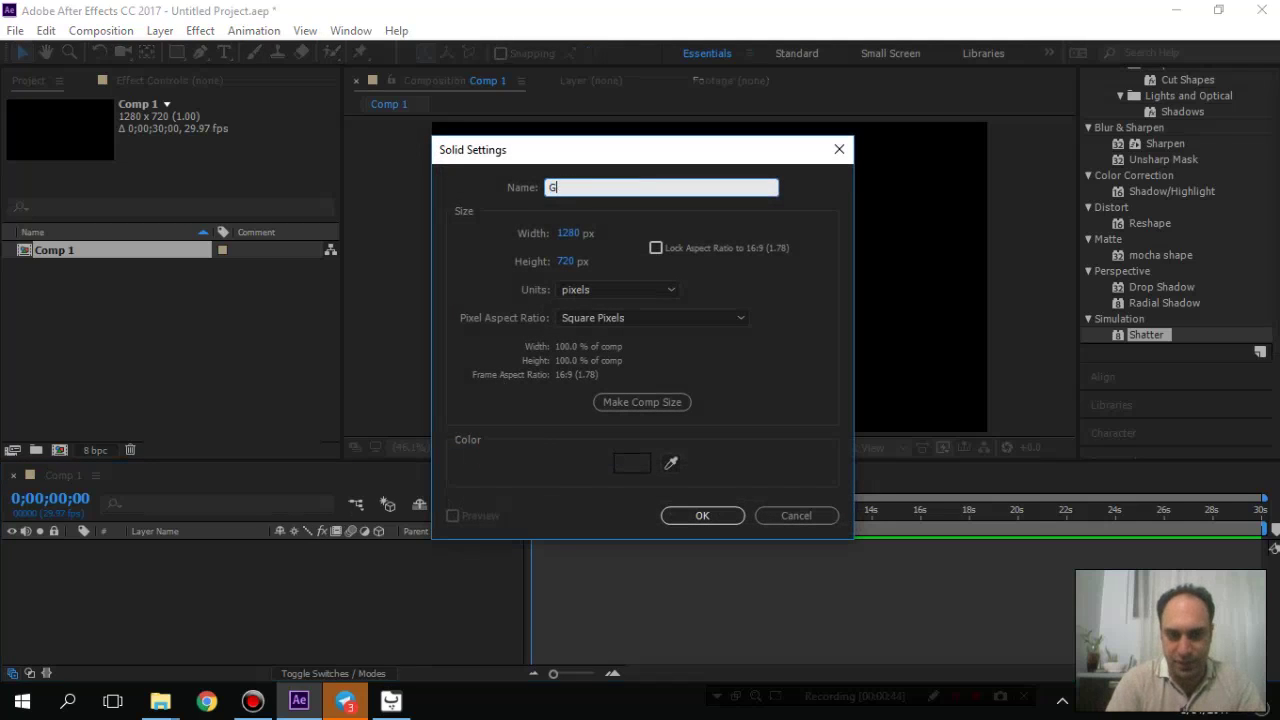
{"action": "type", "text": "lass"}
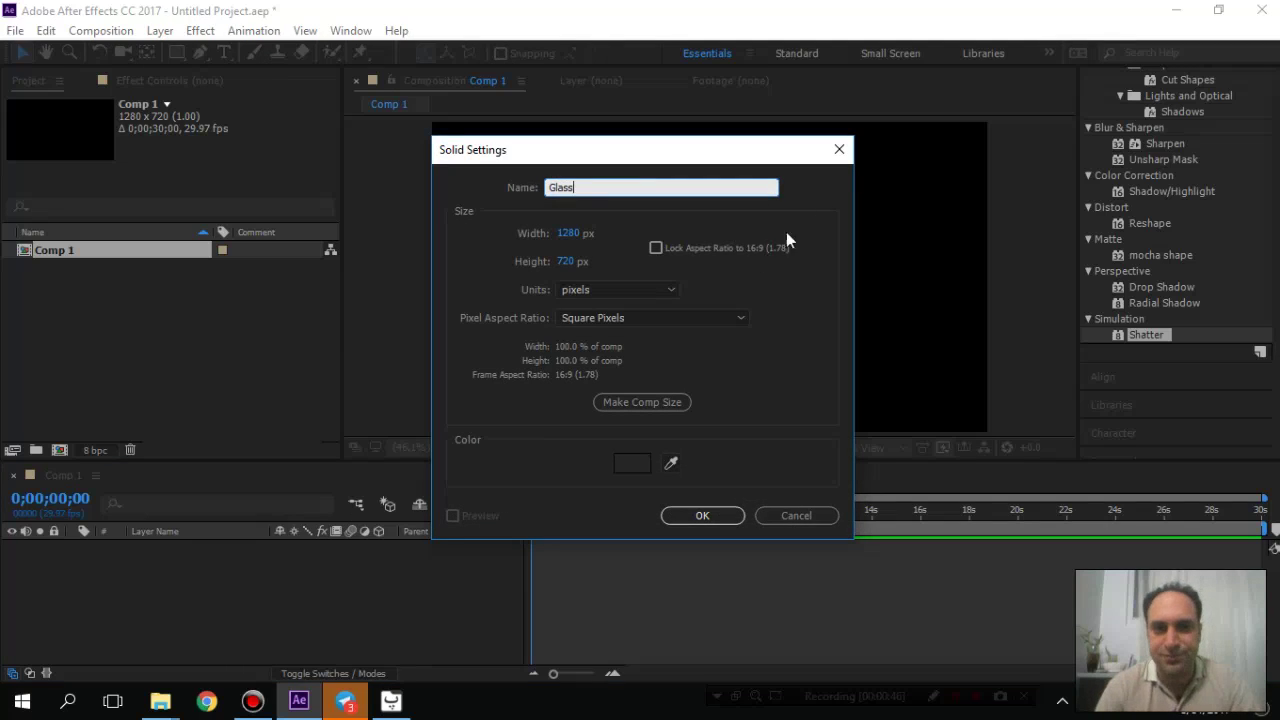
{"action": "left_click", "coordinate": [645, 401]}
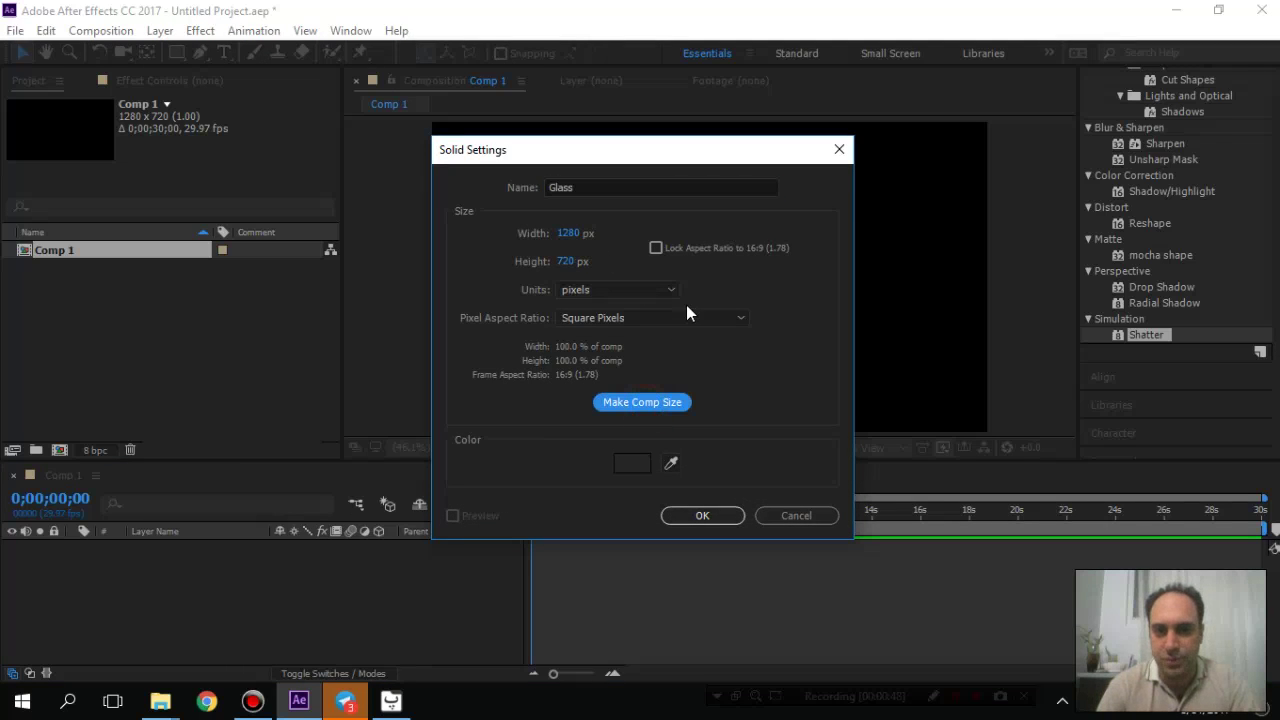
{"action": "left_click", "coordinate": [638, 465]}
{"action": "left_click_drag", "start_coordinate": [437, 423], "coordinate": [403, 435]}
{"action": "left_click", "coordinate": [830, 236]}
{"action": "left_click", "coordinate": [712, 516]}
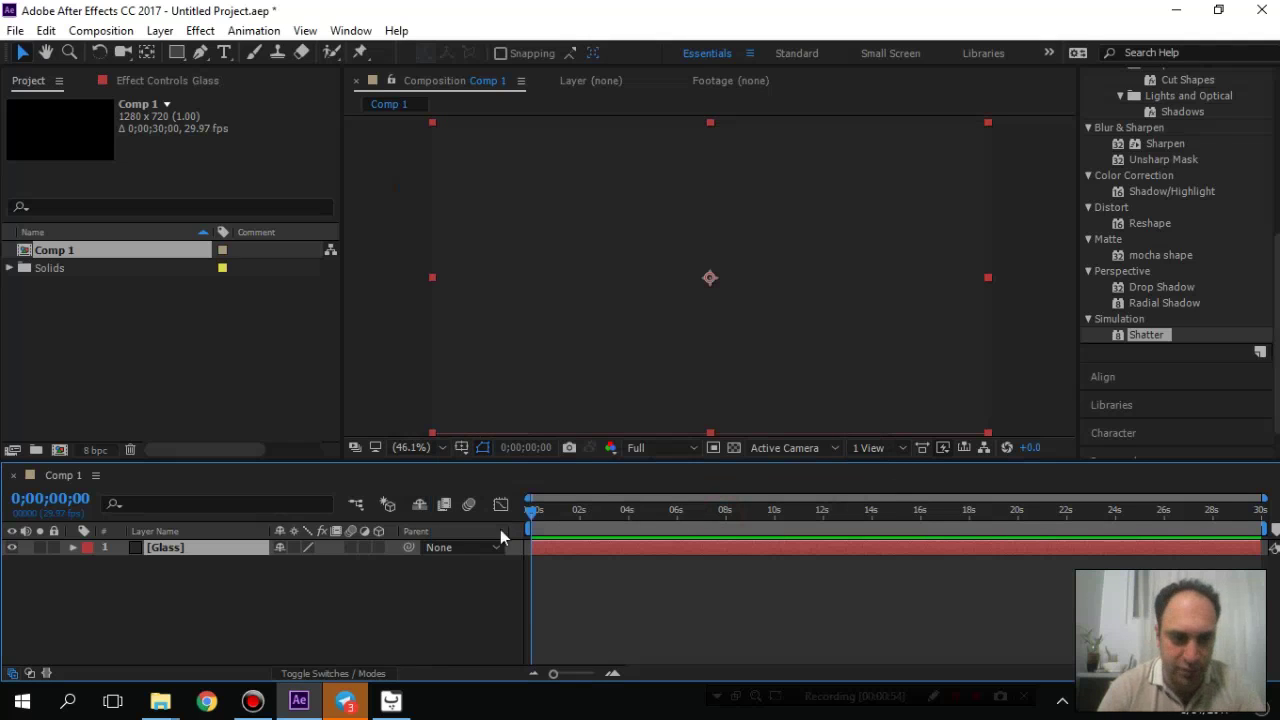
- Add an empty text layer above the Glass solid in Comp 1
{"action": "right_click", "coordinate": [190, 607]}
{"action": "left_click", "coordinate": [138, 598]}
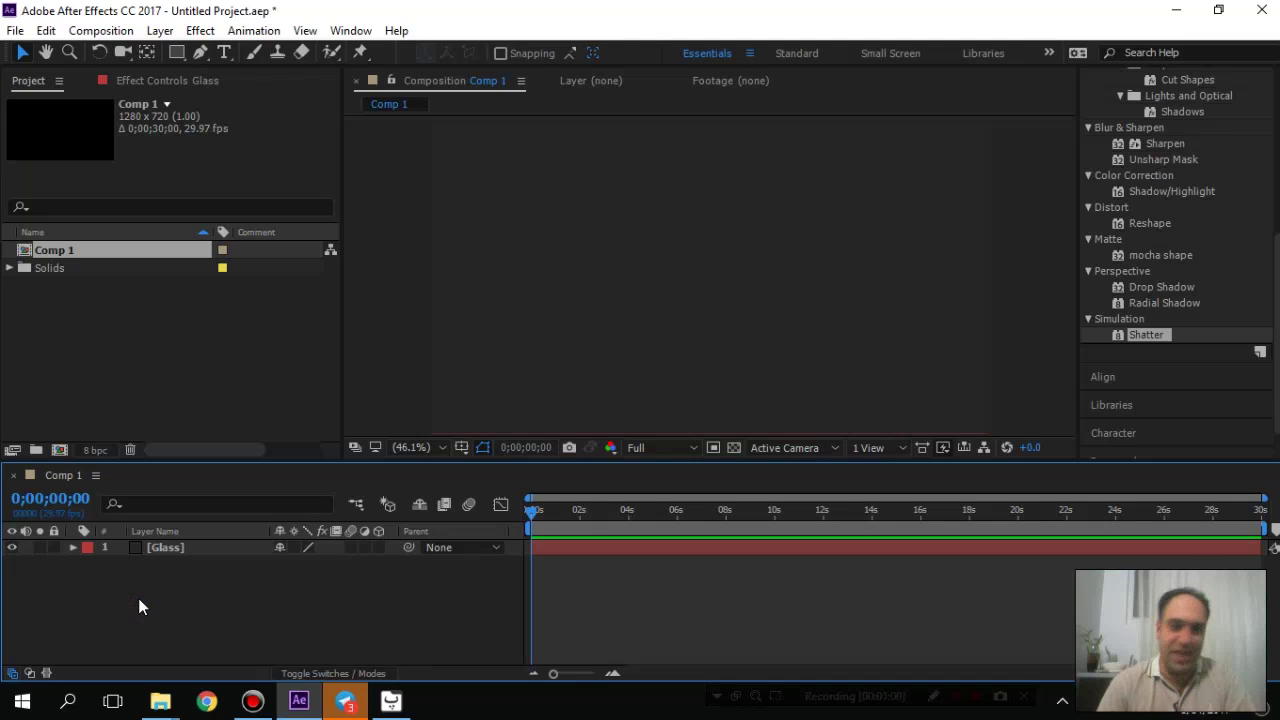
{"action": "right_click", "coordinate": [139, 600]}
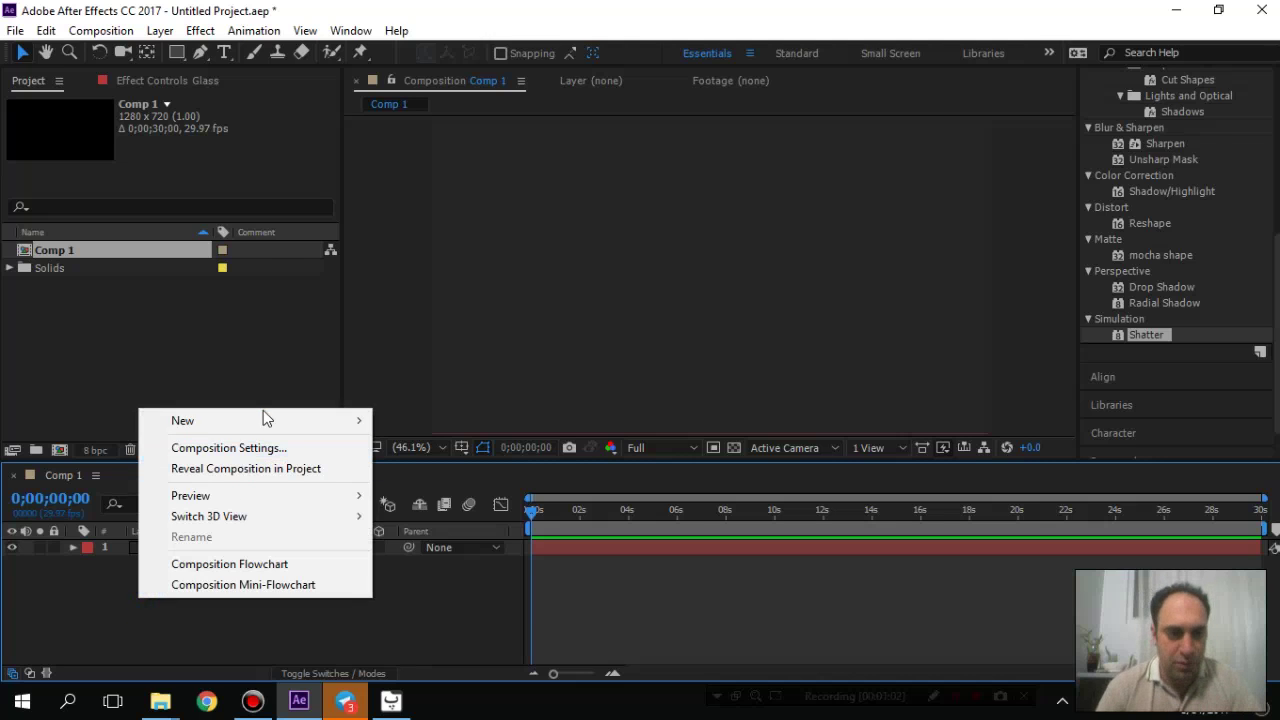
{"action": "mouse_move", "coordinate": [266, 422]}
{"action": "left_click", "coordinate": [437, 446]}
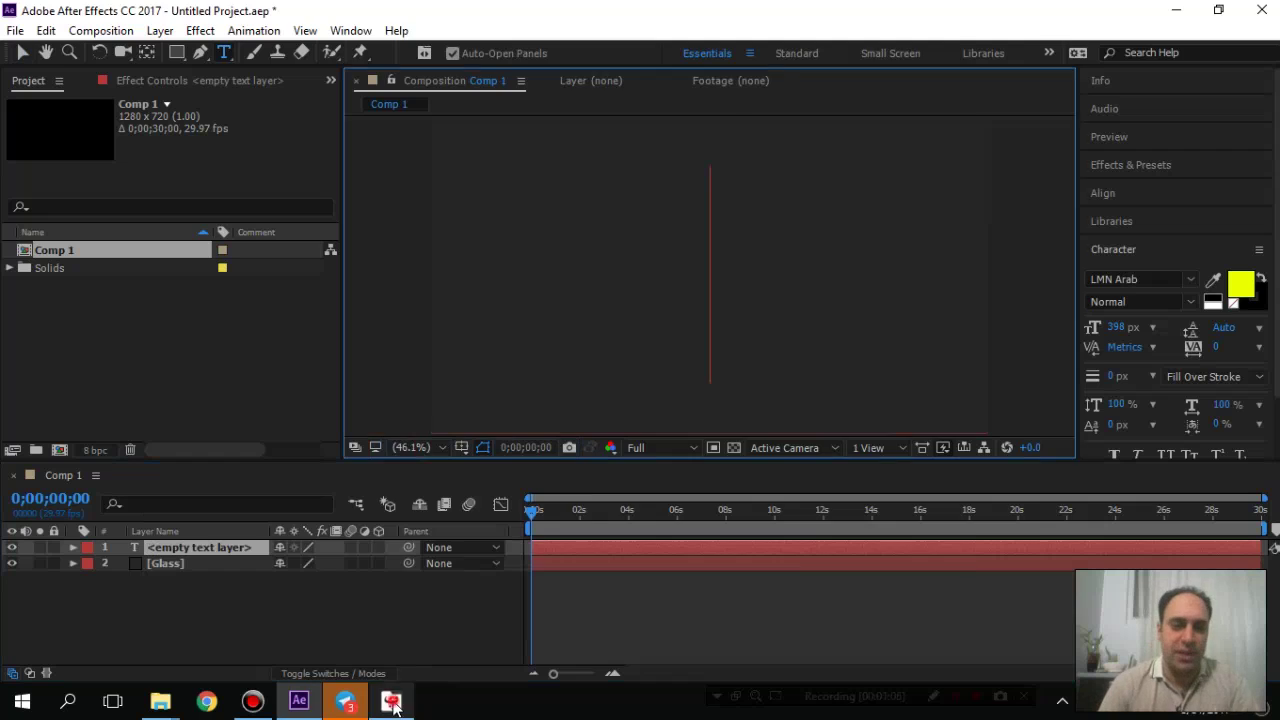
- Switch to LeoMoon ParsiNegar Editor, convert and copy the word بشکن, and paste it into the empty text layer in After Effects
{"action": "left_click", "coordinate": [391, 702]}
{"action": "left_click", "coordinate": [897, 152]}
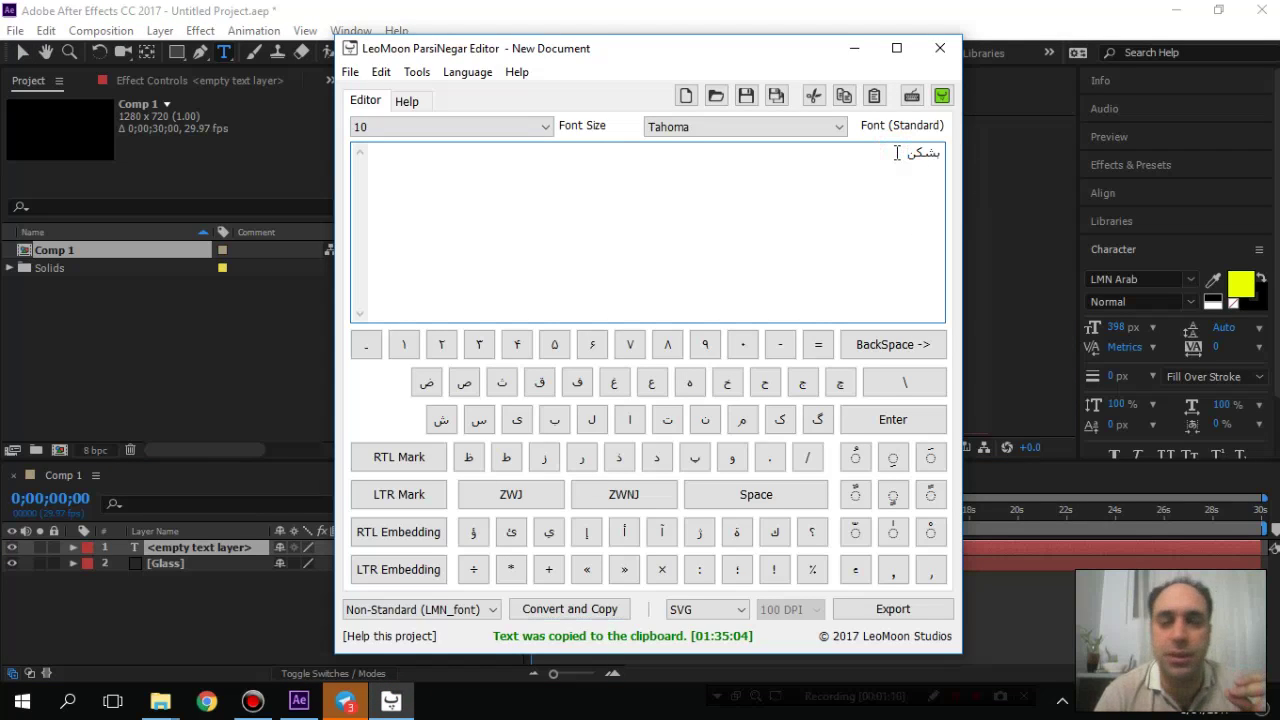
{"action": "left_click", "coordinate": [900, 150]}
{"action": "double_click", "coordinate": [900, 150]}
{"action": "left_click", "coordinate": [575, 610]}
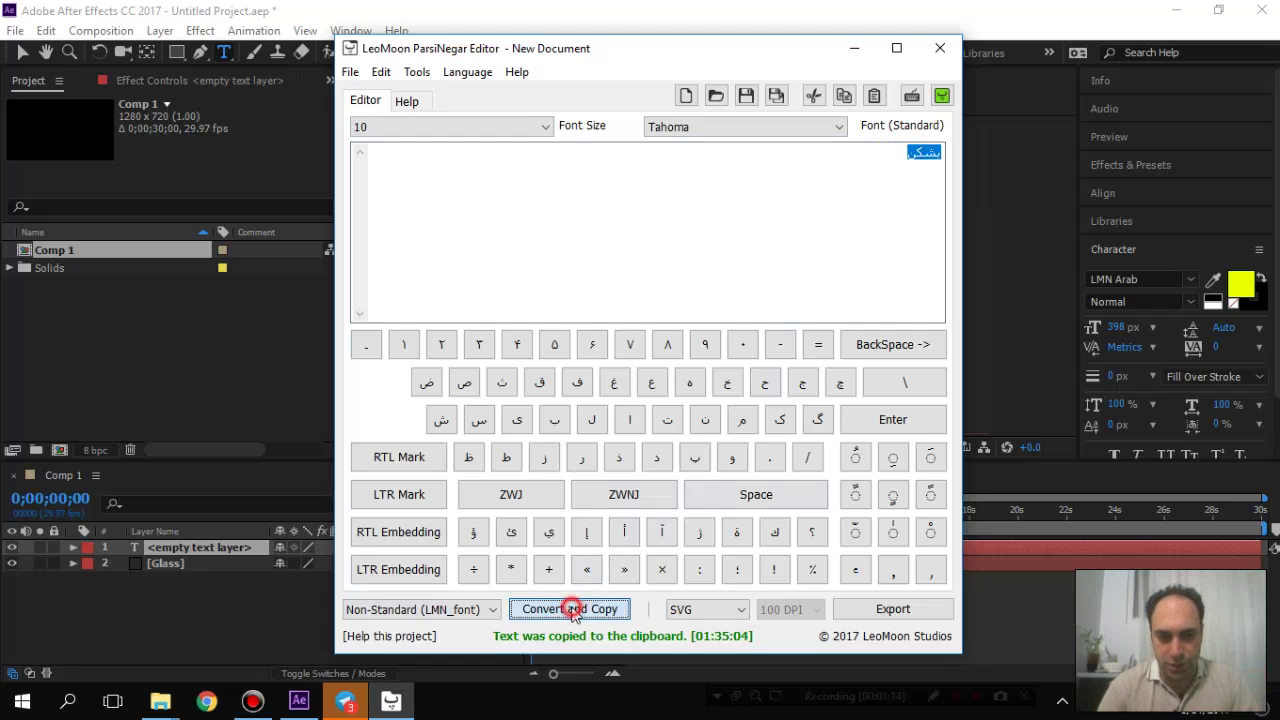
{"action": "left_click", "coordinate": [800, 8]}
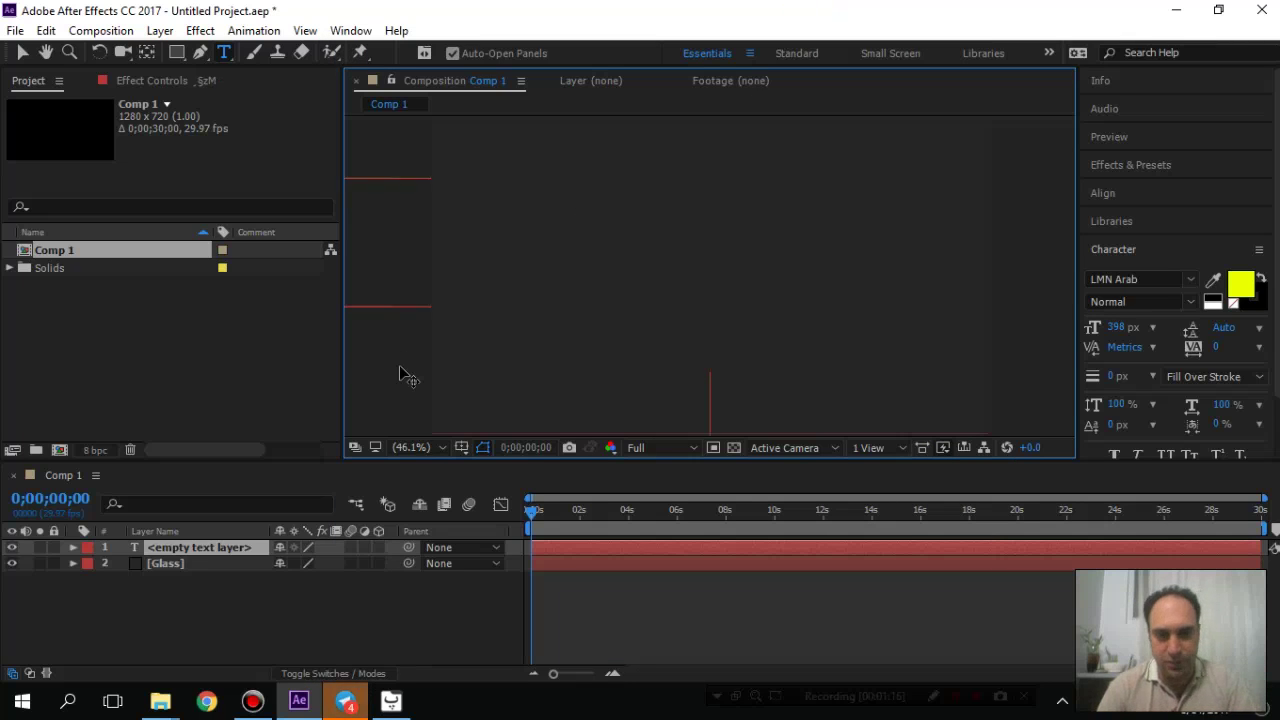
{"action": "key", "text": "ctrl+v"}
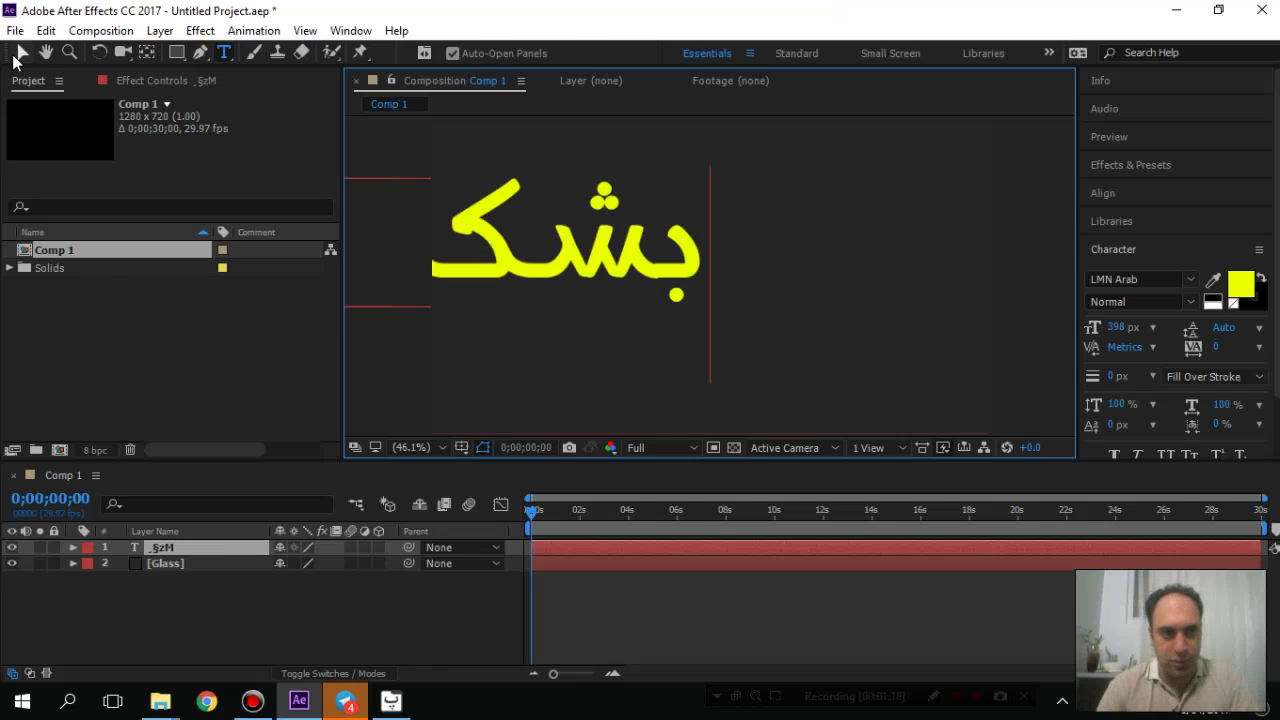
- Scale the بشکن text down to a little over a third of its size and center it horizontally in the composition
{"action": "left_click", "coordinate": [21, 53]}
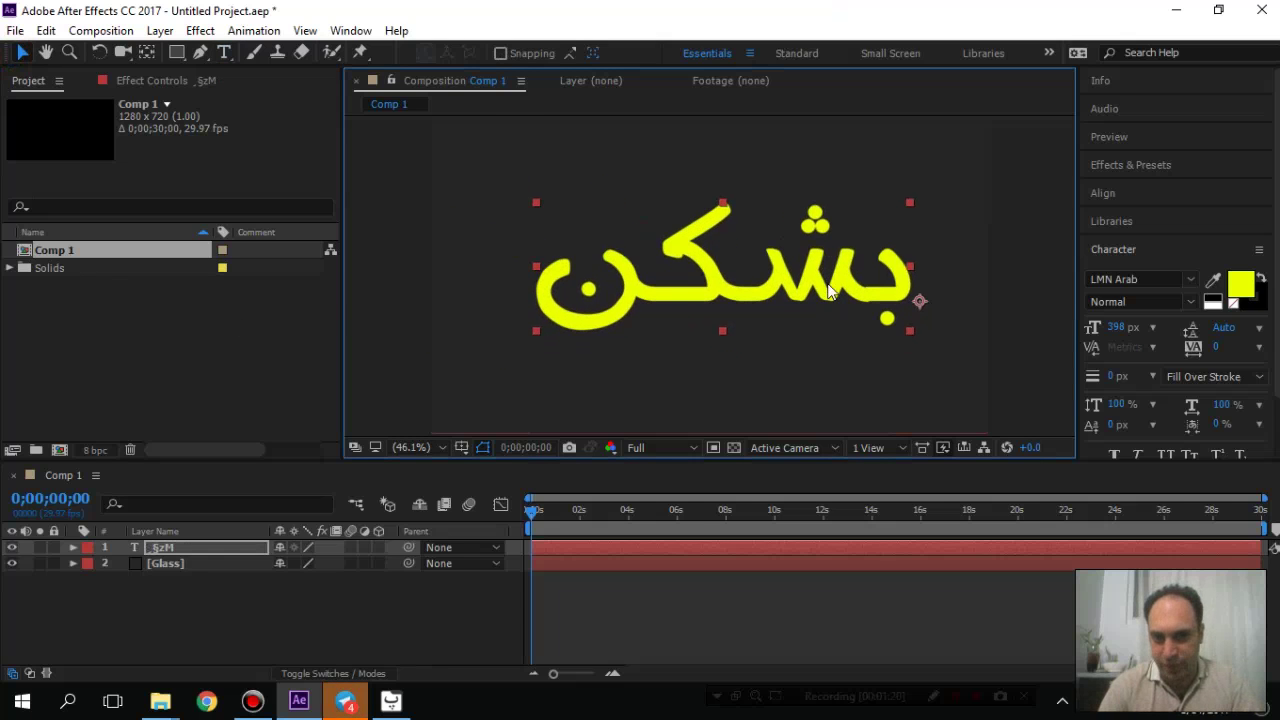
{"action": "left_click_drag", "start_coordinate": [909, 203], "coordinate": [824, 270]}
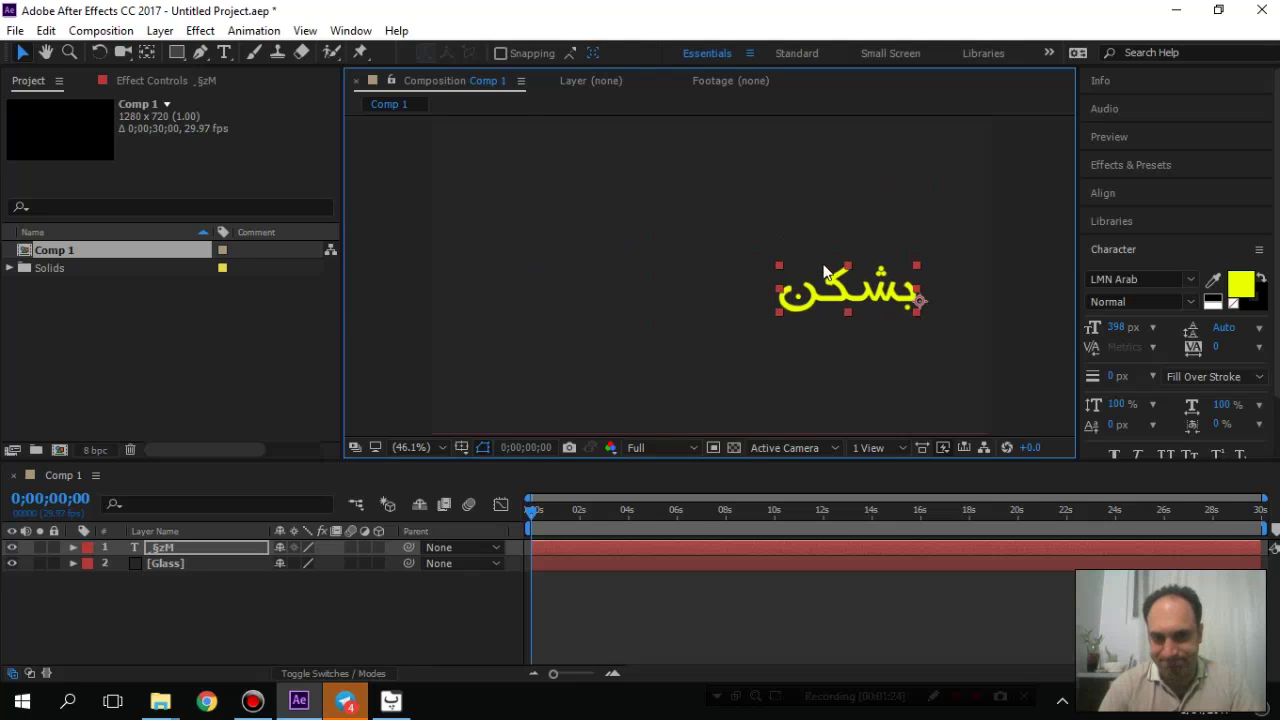
{"action": "left_click", "coordinate": [1108, 196]}
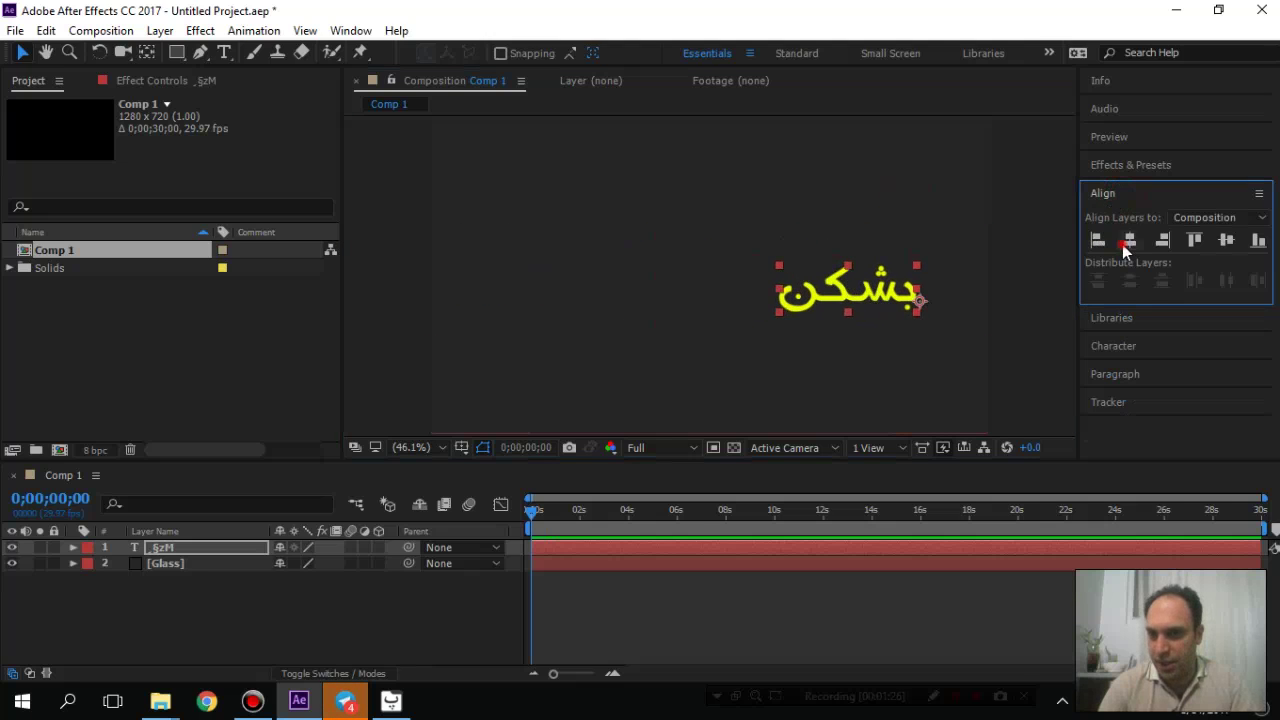
{"action": "left_click", "coordinate": [1127, 244]}
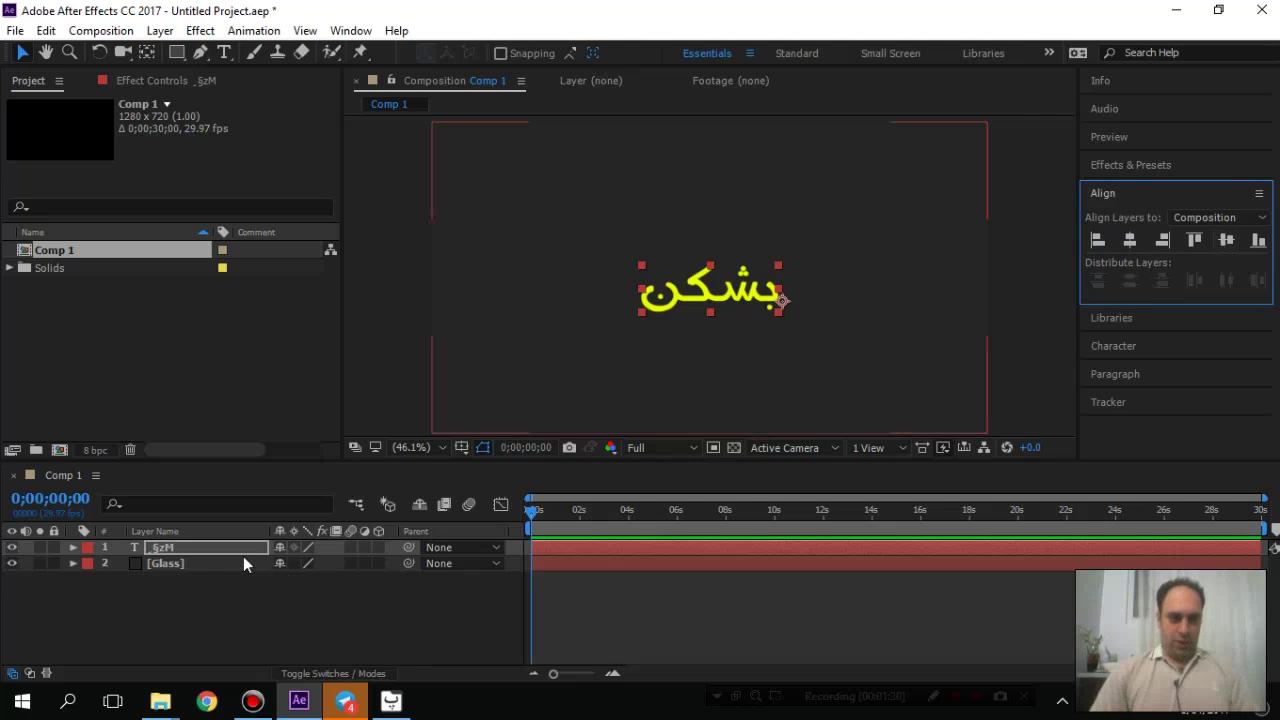
- Rename the text layer as text
{"action": "left_click", "coordinate": [181, 549]}
{"action": "key", "text": "Return"}
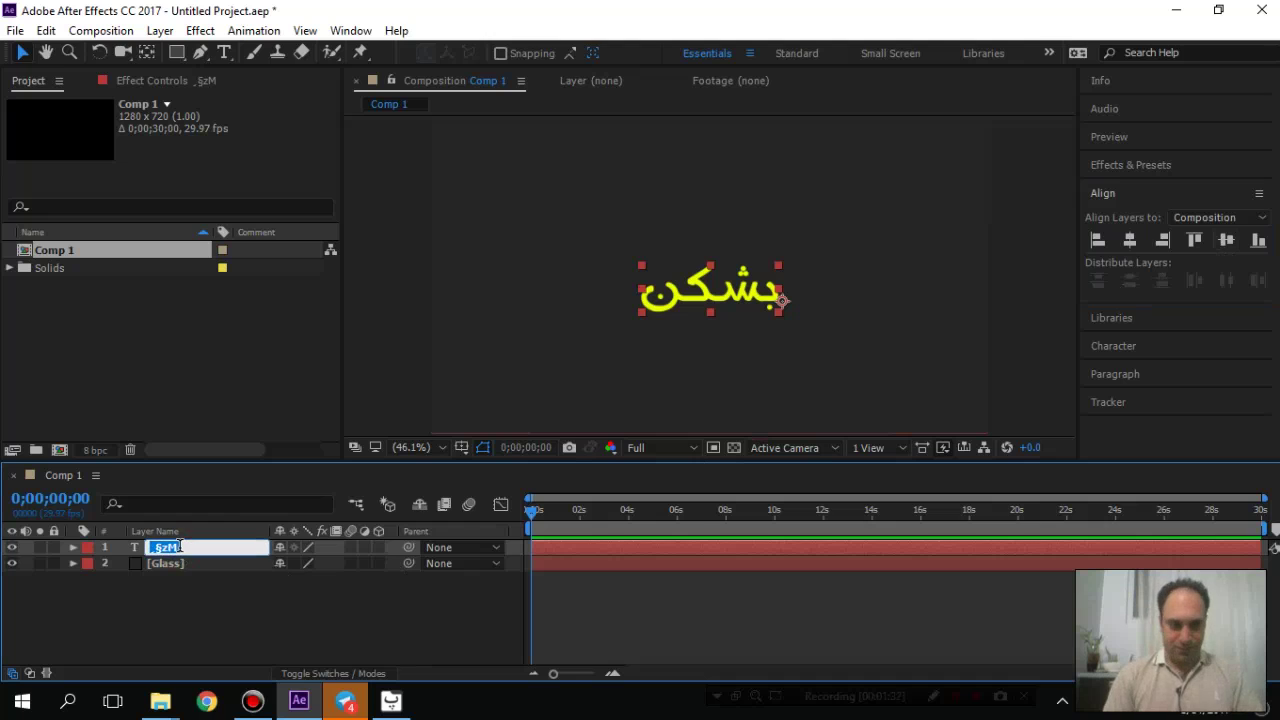
{"action": "type", "text": "text"}
{"action": "key", "text": "Return"}
- Pre-compose the text and Glass layers together into a new composition named Glass
{"action": "left_click_drag", "start_coordinate": [184, 612], "coordinate": [169, 553]}
{"action": "right_click", "coordinate": [170, 560]}
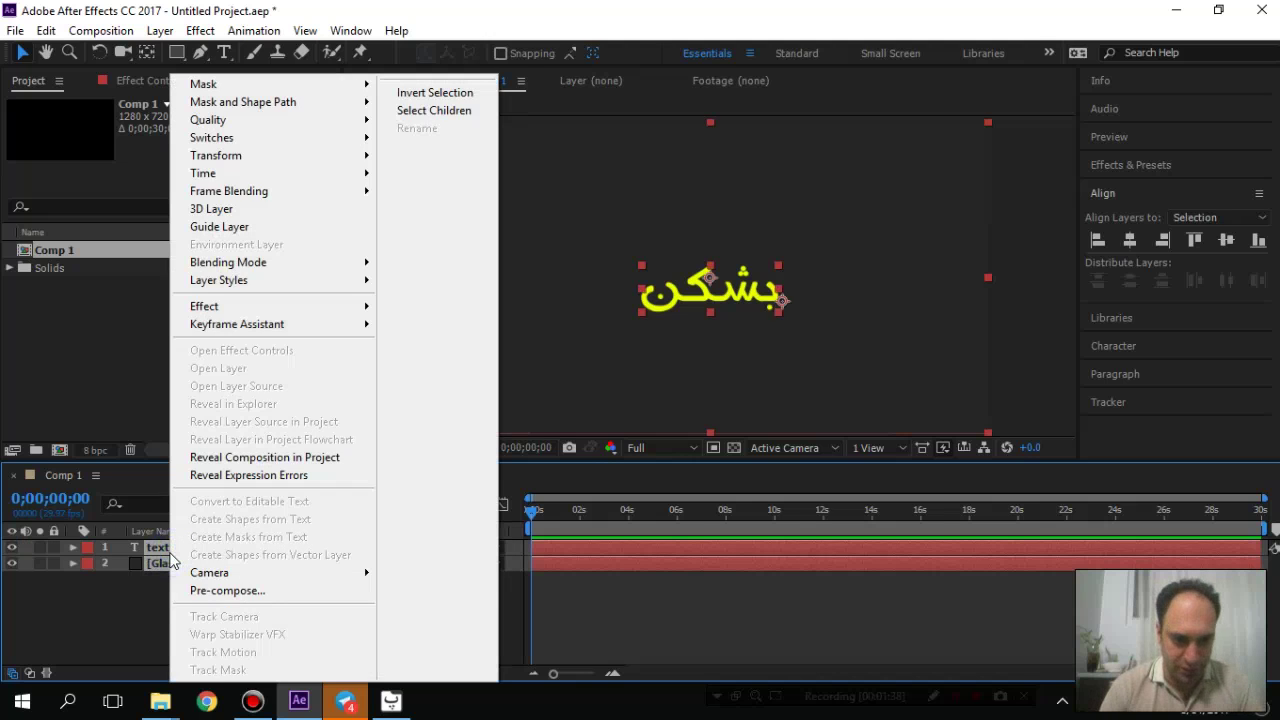
{"action": "left_click", "coordinate": [206, 591]}
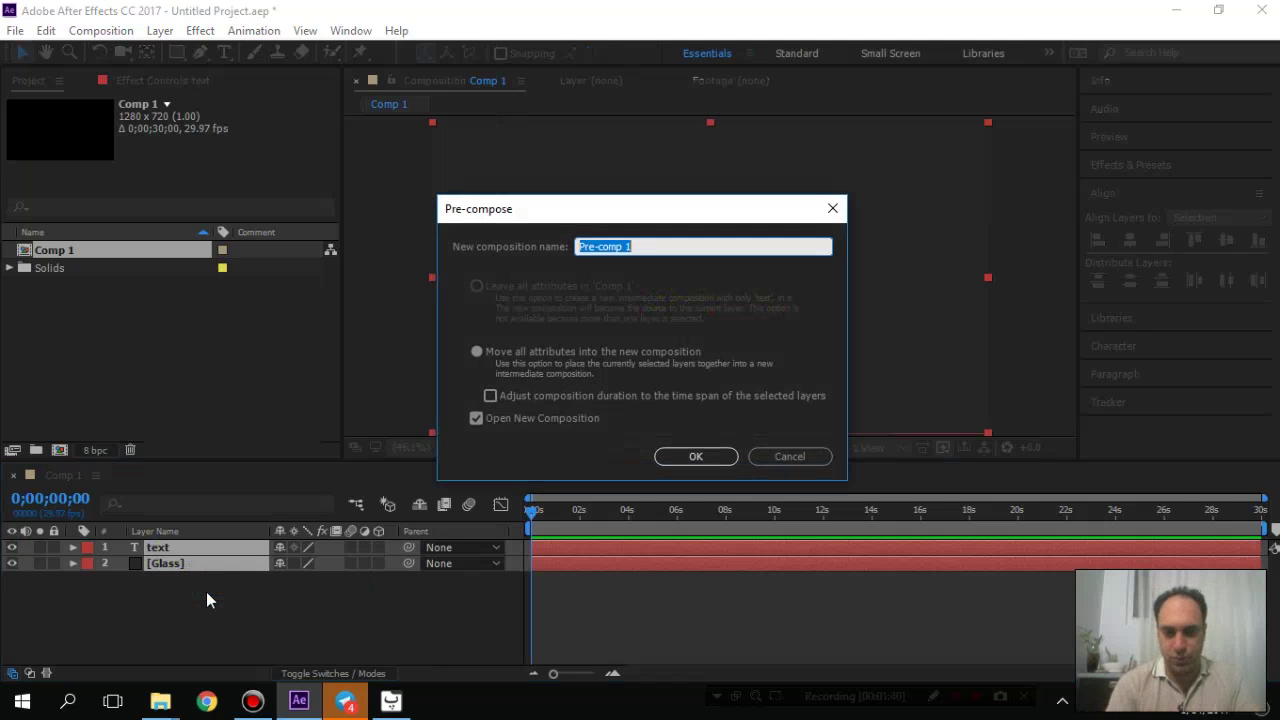
{"action": "type", "text": "Glass"}
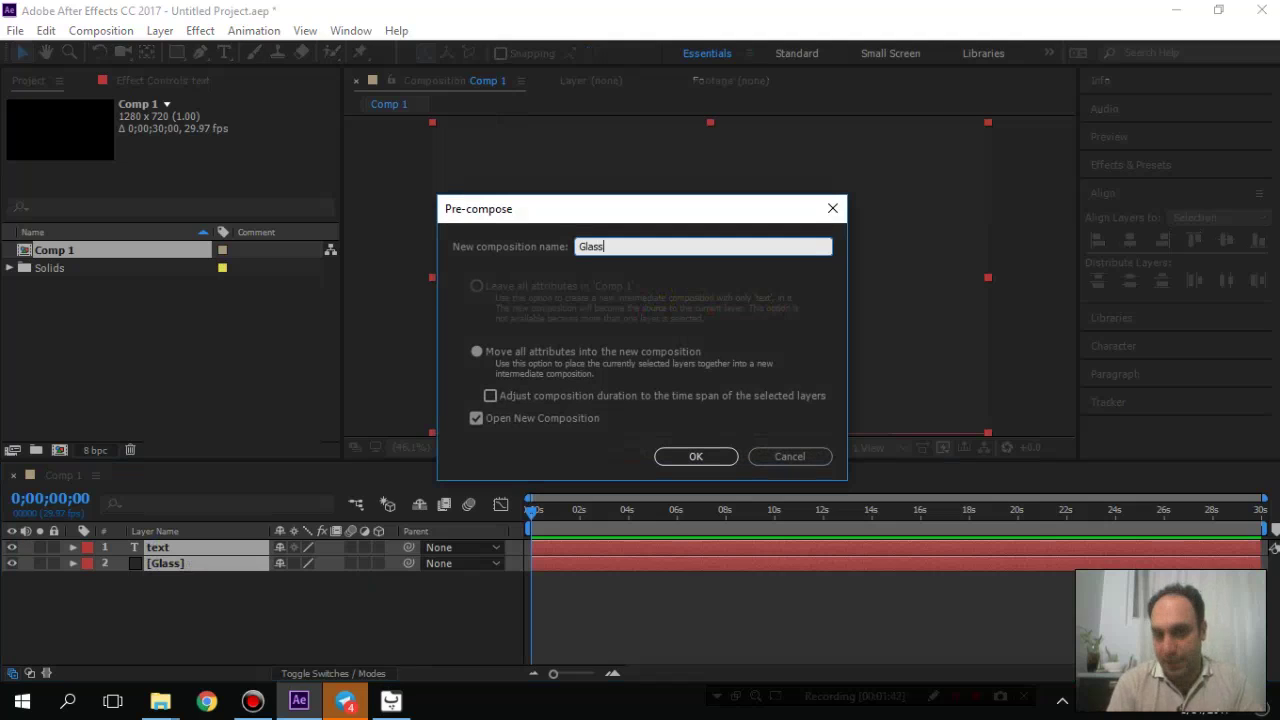
{"action": "key", "text": "Return"}
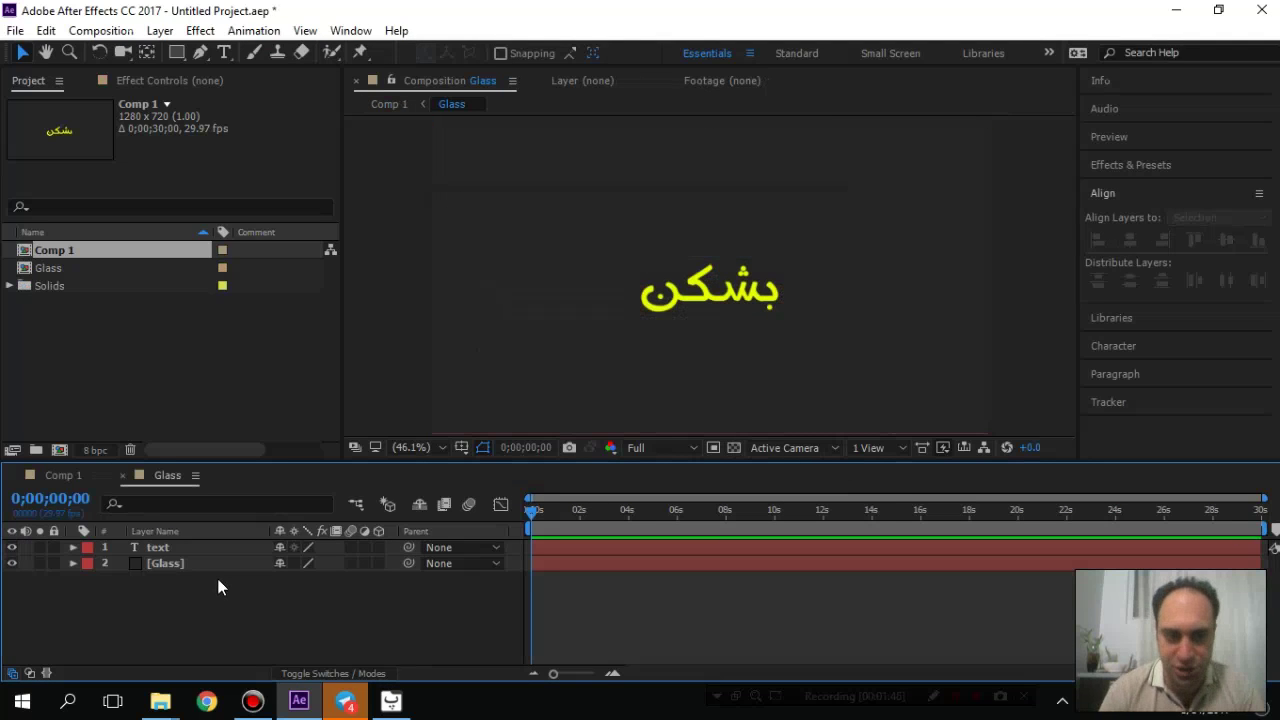
- Return to Comp 1 and add a two-node camera with the 50mm preset
{"action": "left_click", "coordinate": [57, 474]}
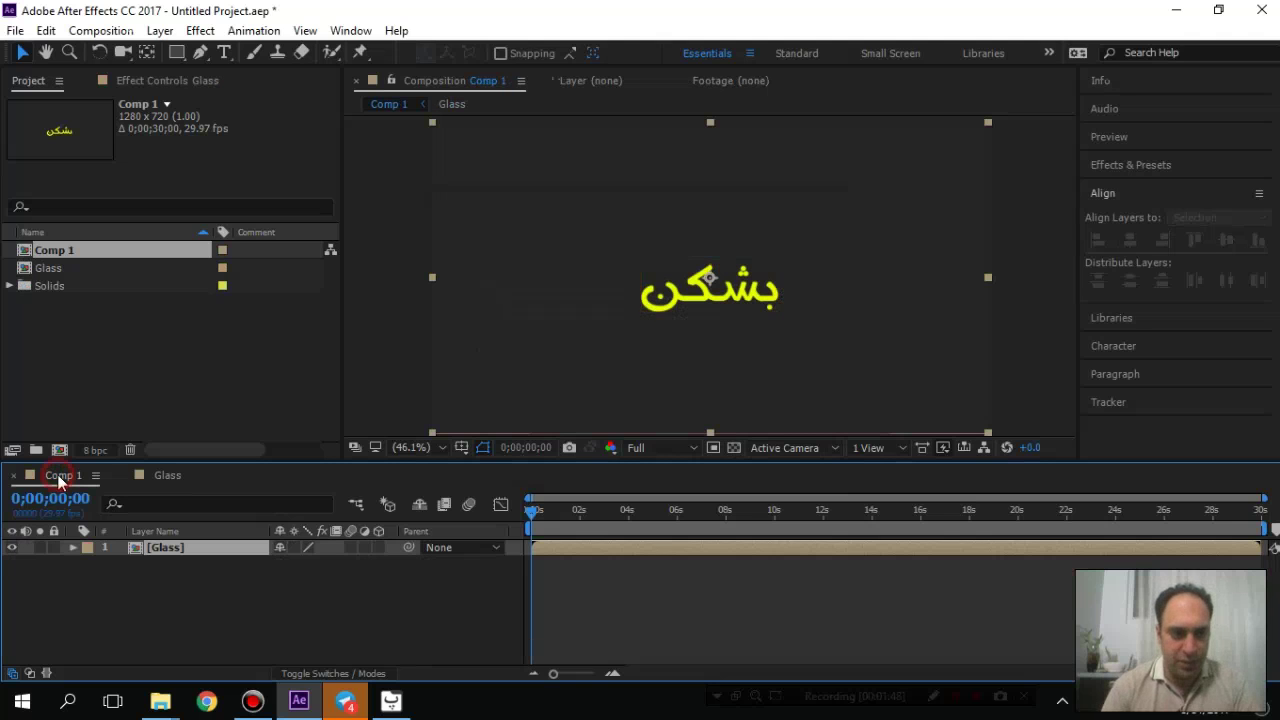
{"action": "right_click", "coordinate": [269, 606]}
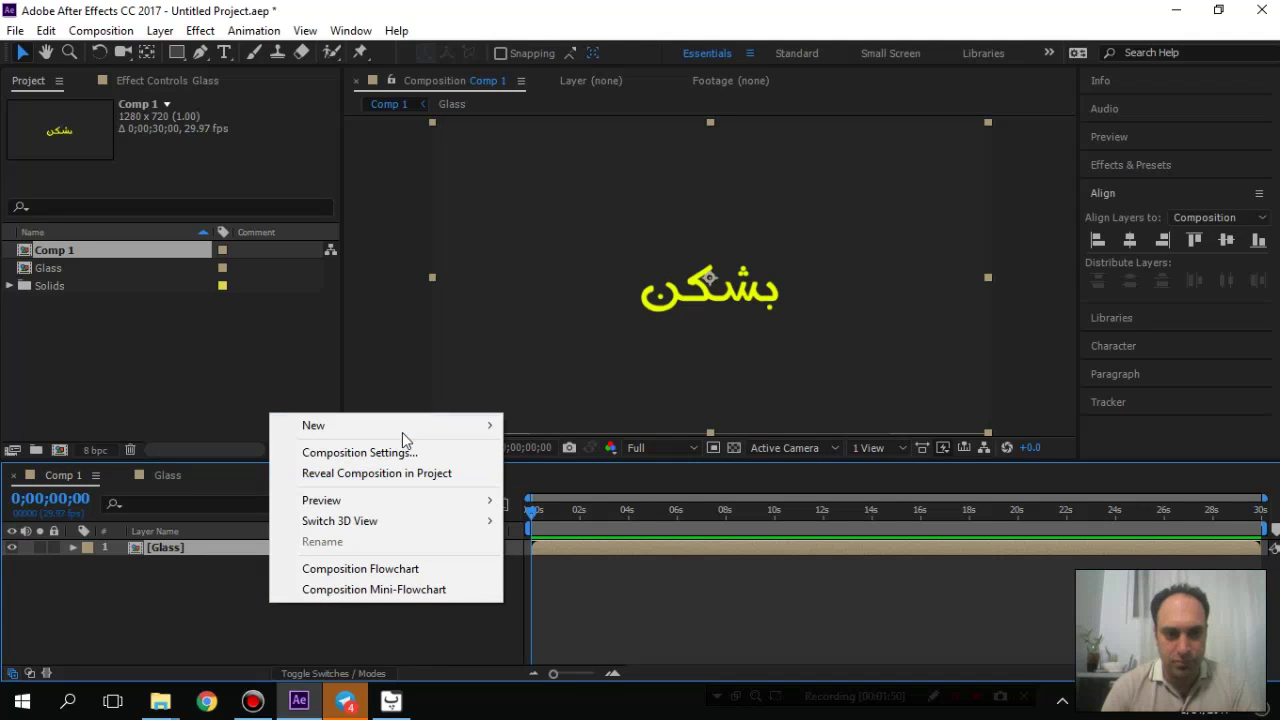
{"action": "mouse_move", "coordinate": [402, 430]}
{"action": "left_click", "coordinate": [554, 514]}
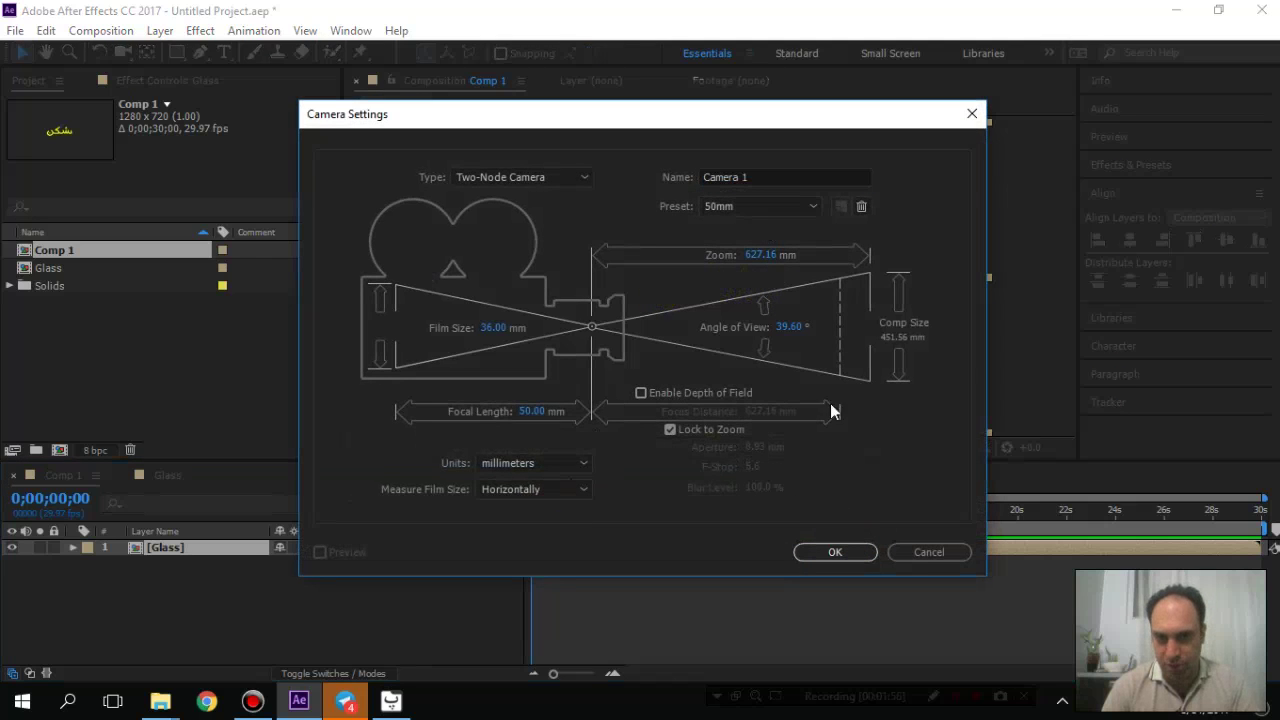
{"action": "left_click", "coordinate": [860, 549]}
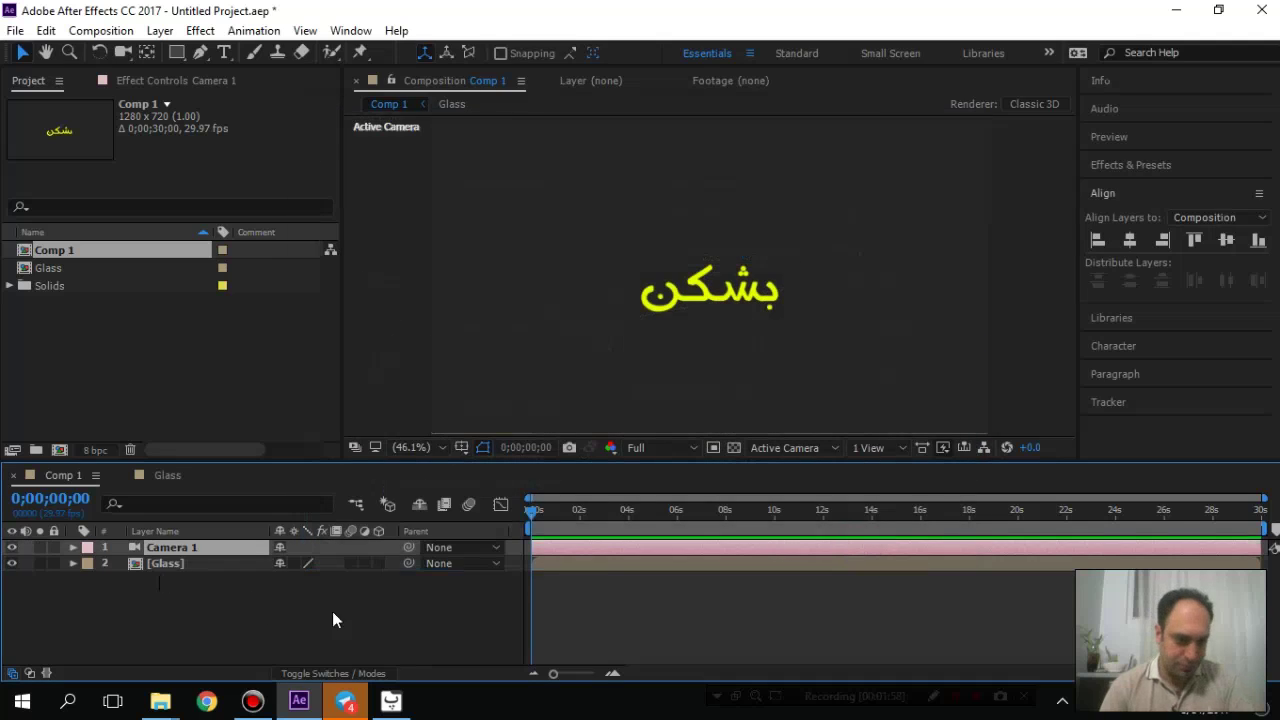
- Make the Glass layer 3D and apply the Shatter simulation effect to it
{"action": "left_click", "coordinate": [379, 563]}
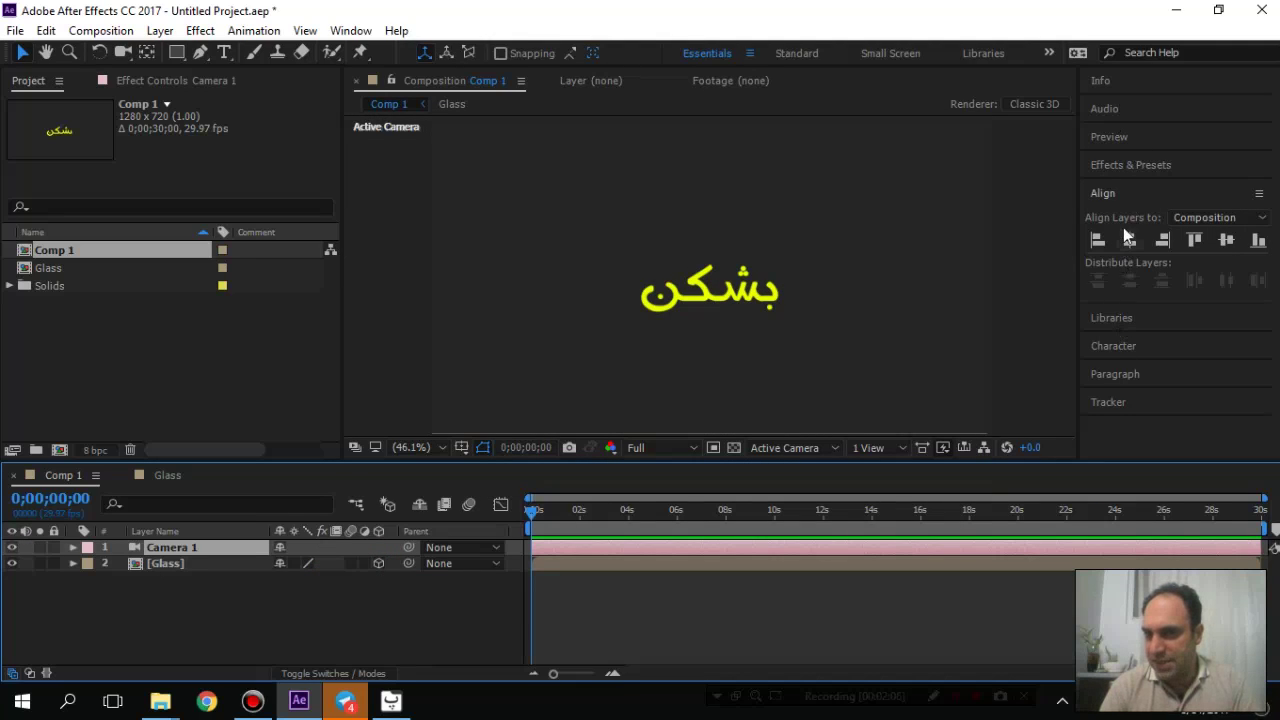
{"action": "left_click", "coordinate": [1125, 166]}
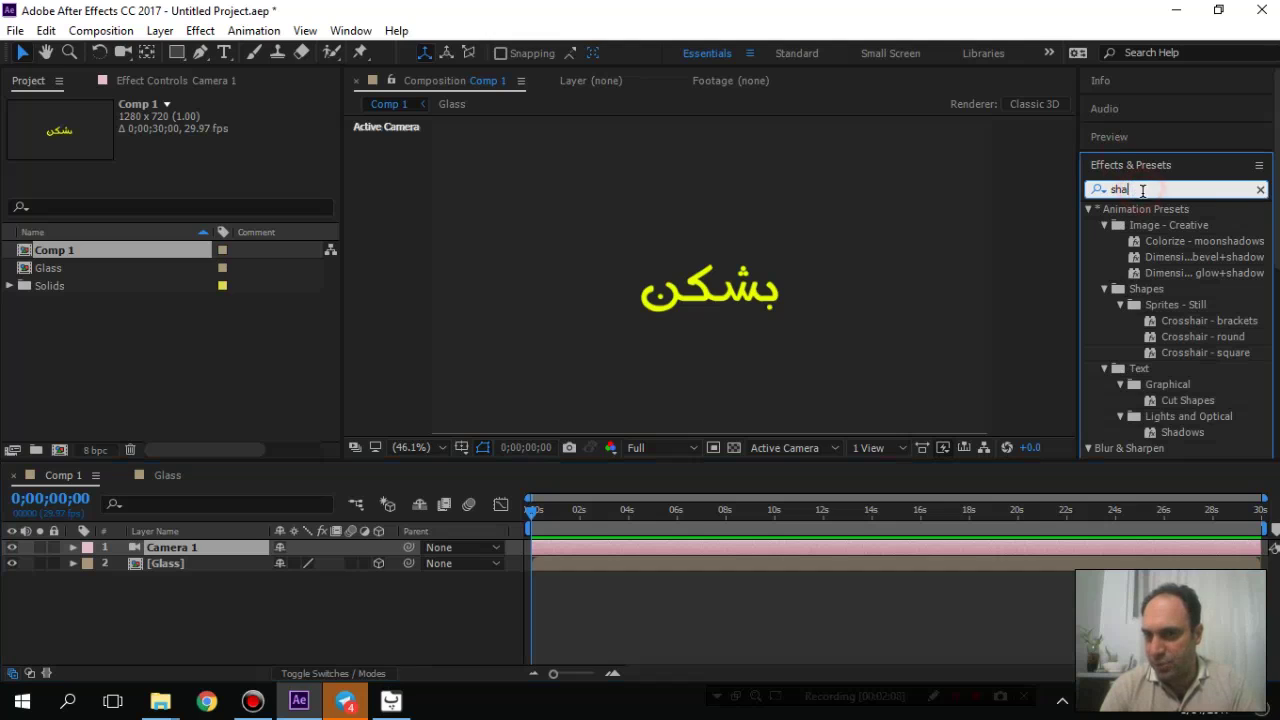
{"action": "scroll", "coordinate": [1277, 400], "scroll_direction": "down", "scroll_amount": 3}
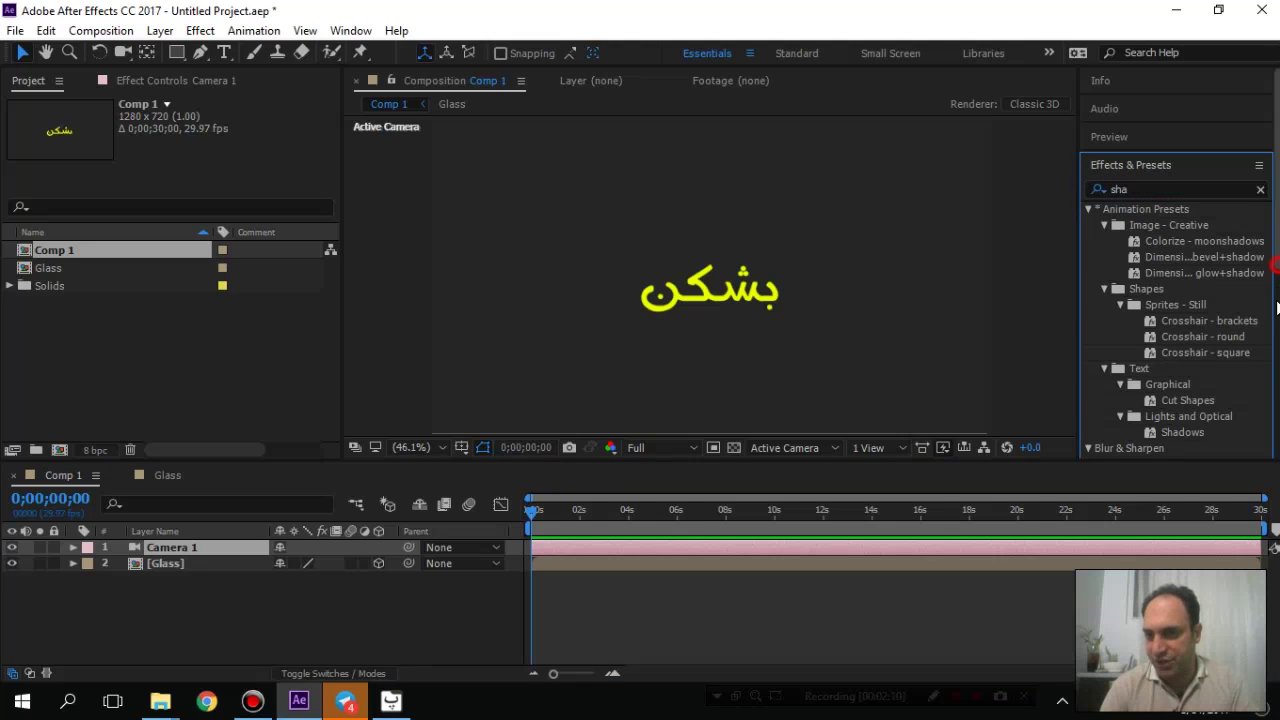
{"action": "left_click_drag", "start_coordinate": [1157, 357], "coordinate": [165, 566]}
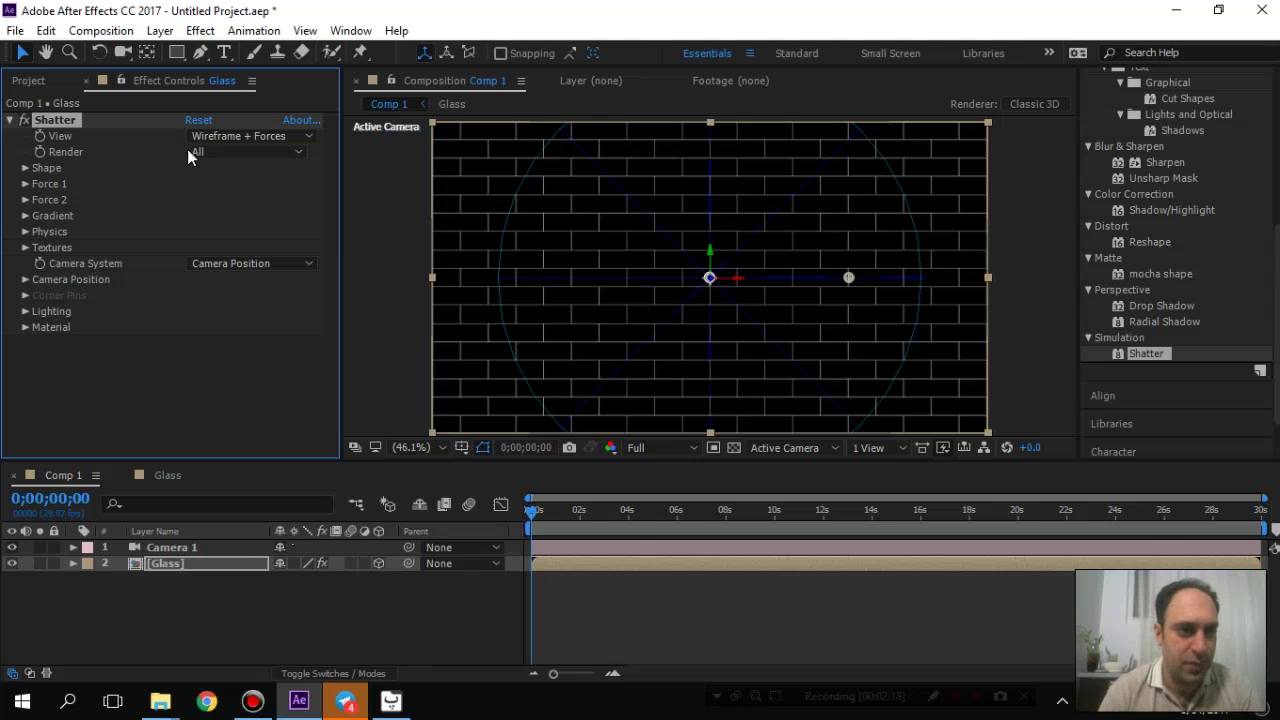
- Set the Shatter shape pattern to Glass and its extrusion depth to 0.5
{"action": "left_click", "coordinate": [25, 168]}
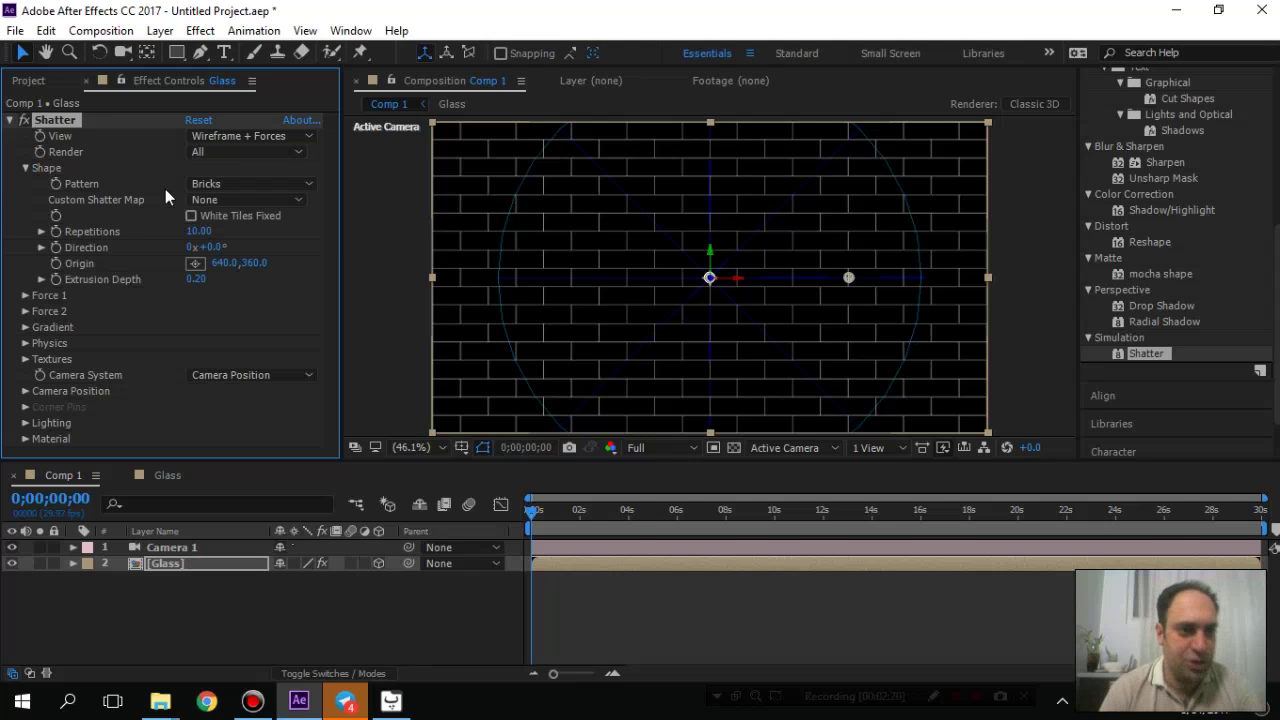
{"action": "left_click", "coordinate": [243, 187]}
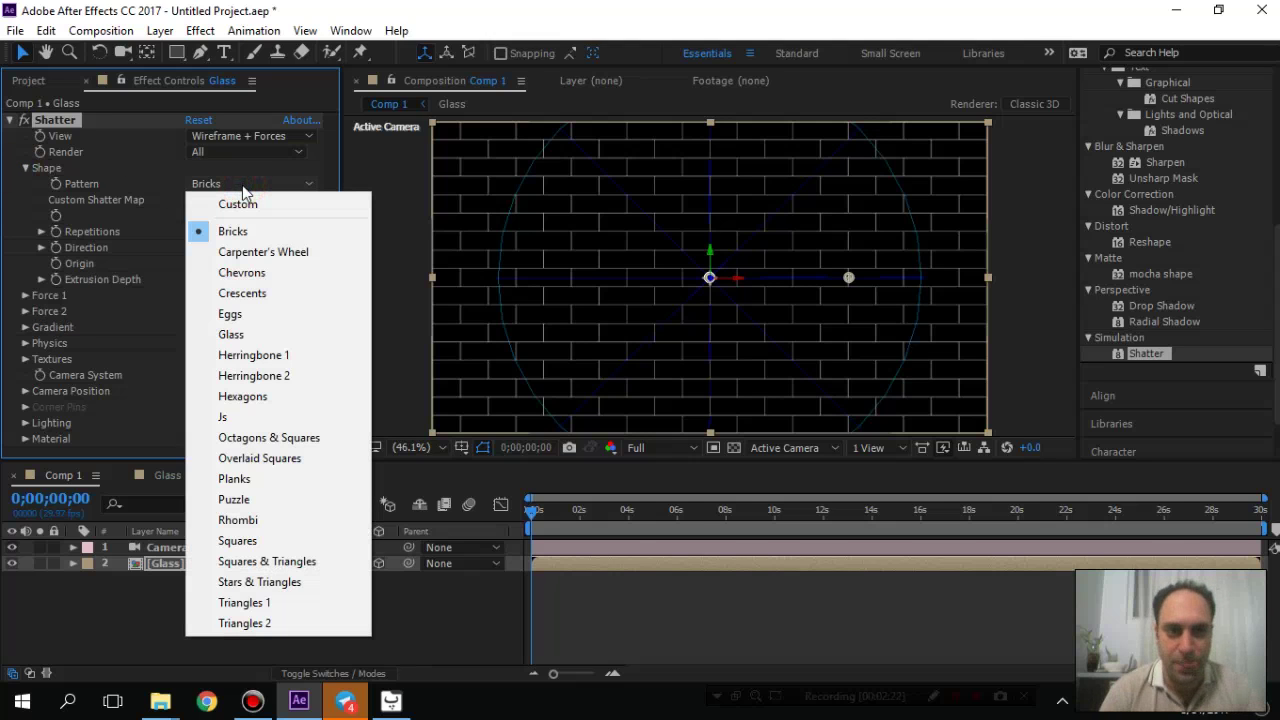
{"action": "left_click", "coordinate": [268, 334]}
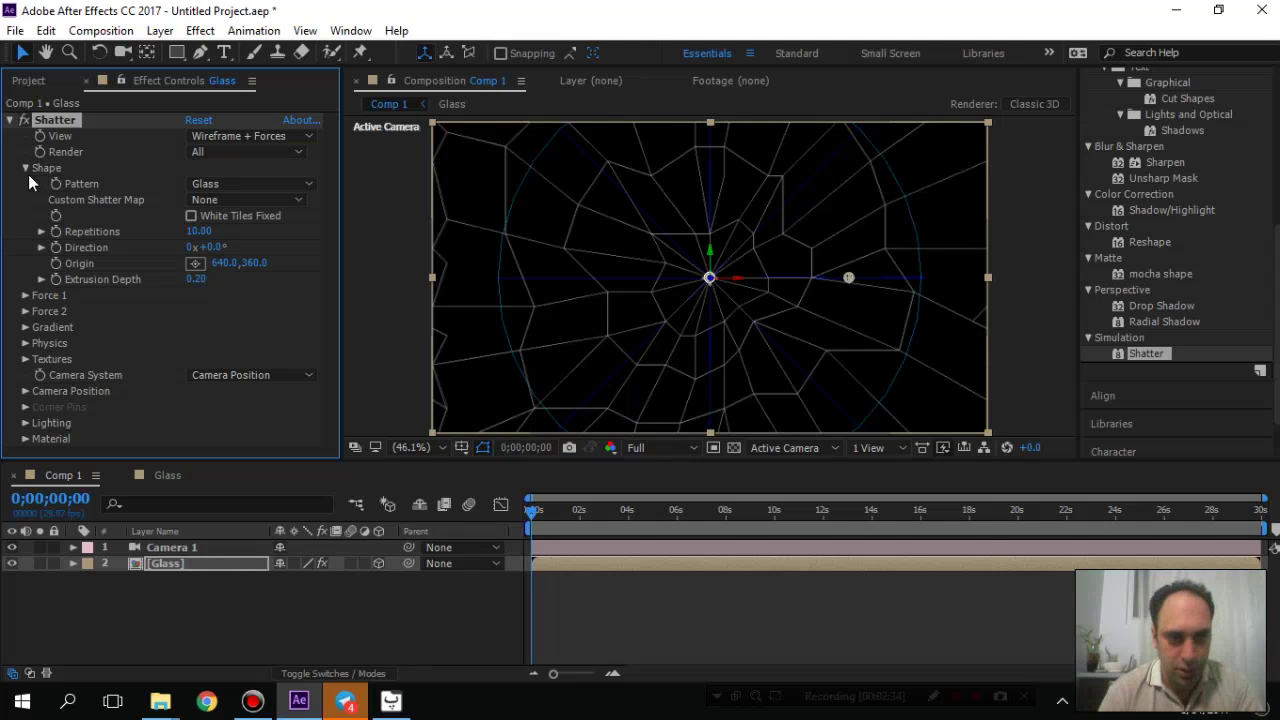
{"action": "left_click", "coordinate": [195, 281]}
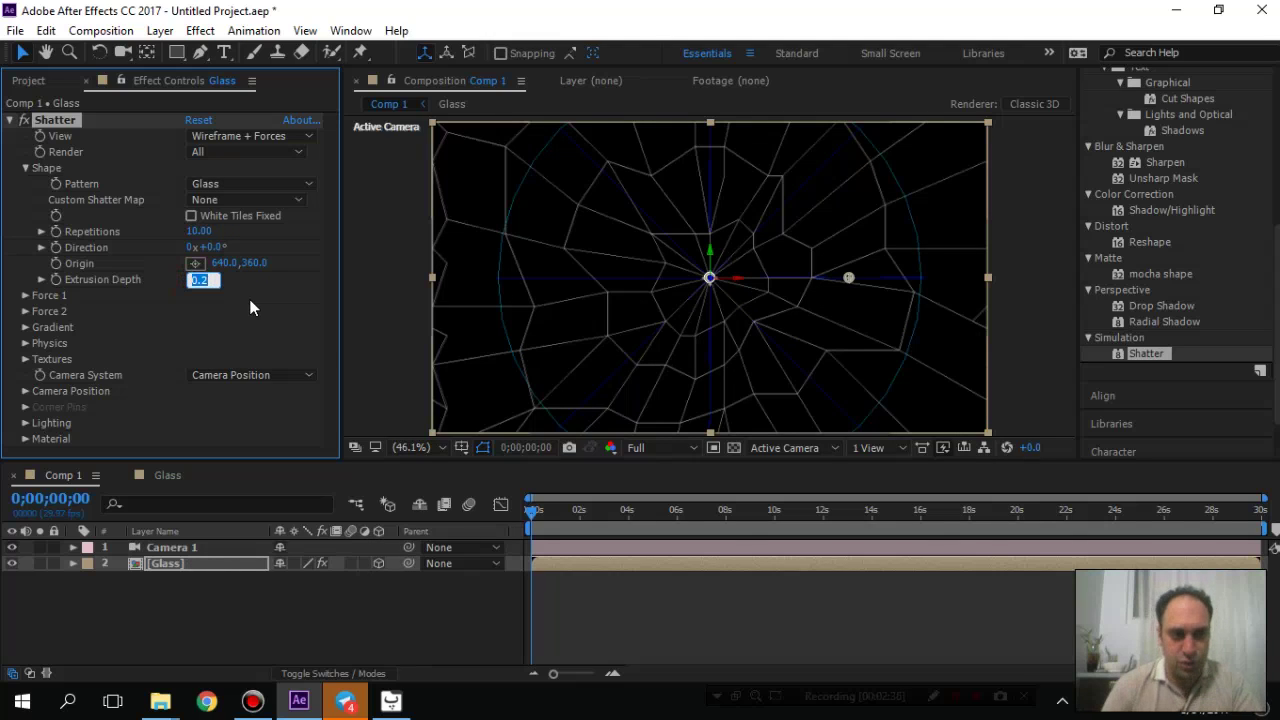
{"action": "type", "text": "0.5"}
{"action": "key", "text": "Return"}
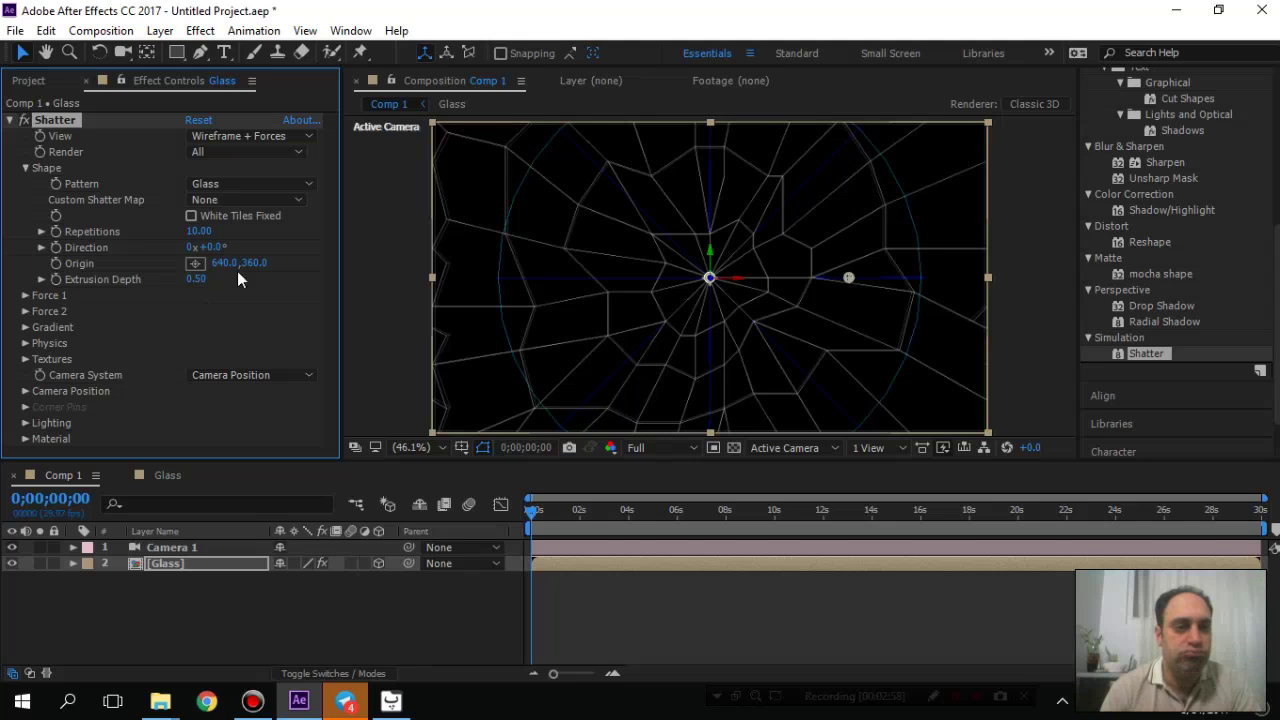
- Preview the Shatter effect in Rendered view, then set its view to Wireframe
{"action": "left_click", "coordinate": [285, 136]}
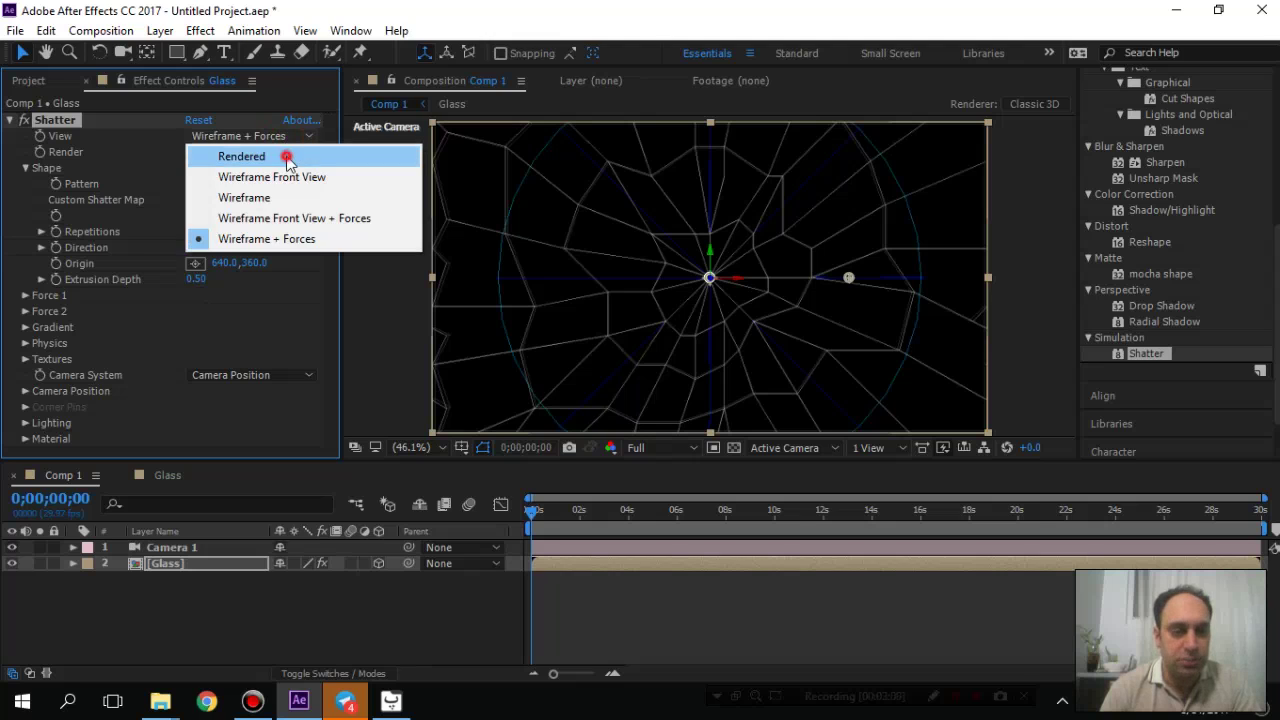
{"action": "left_click", "coordinate": [286, 157]}
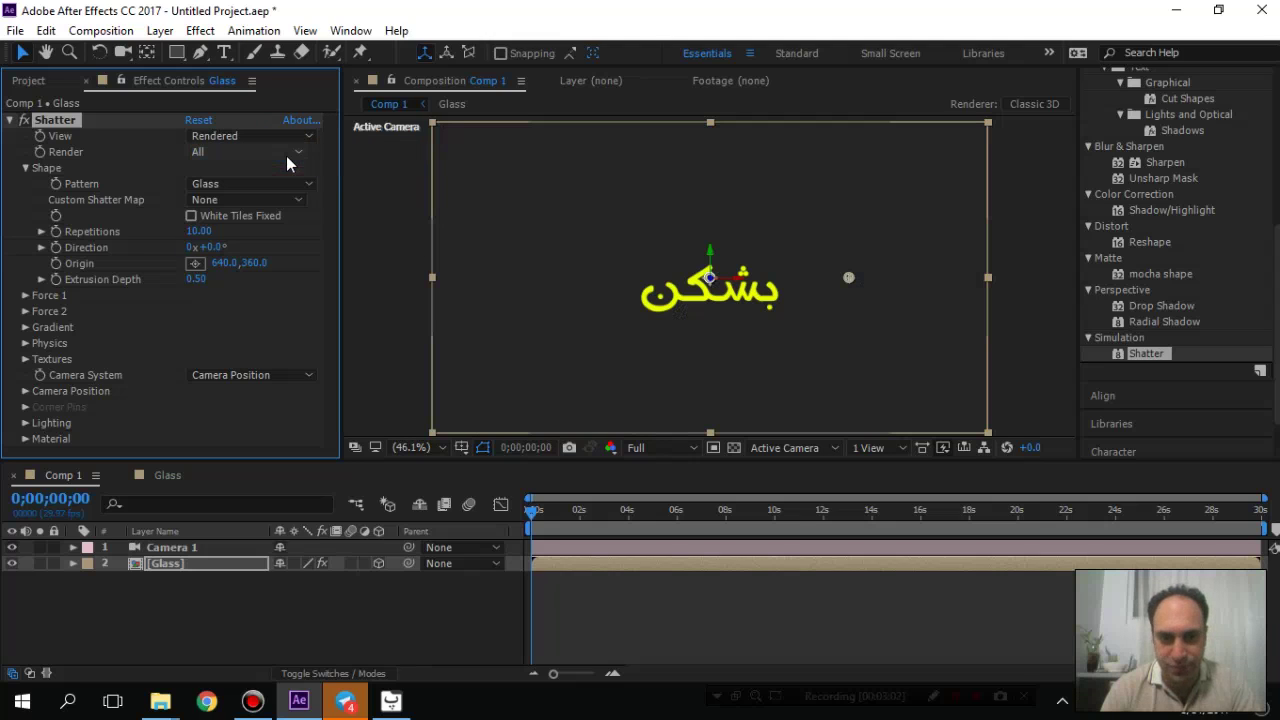
{"action": "left_click", "coordinate": [233, 140]}
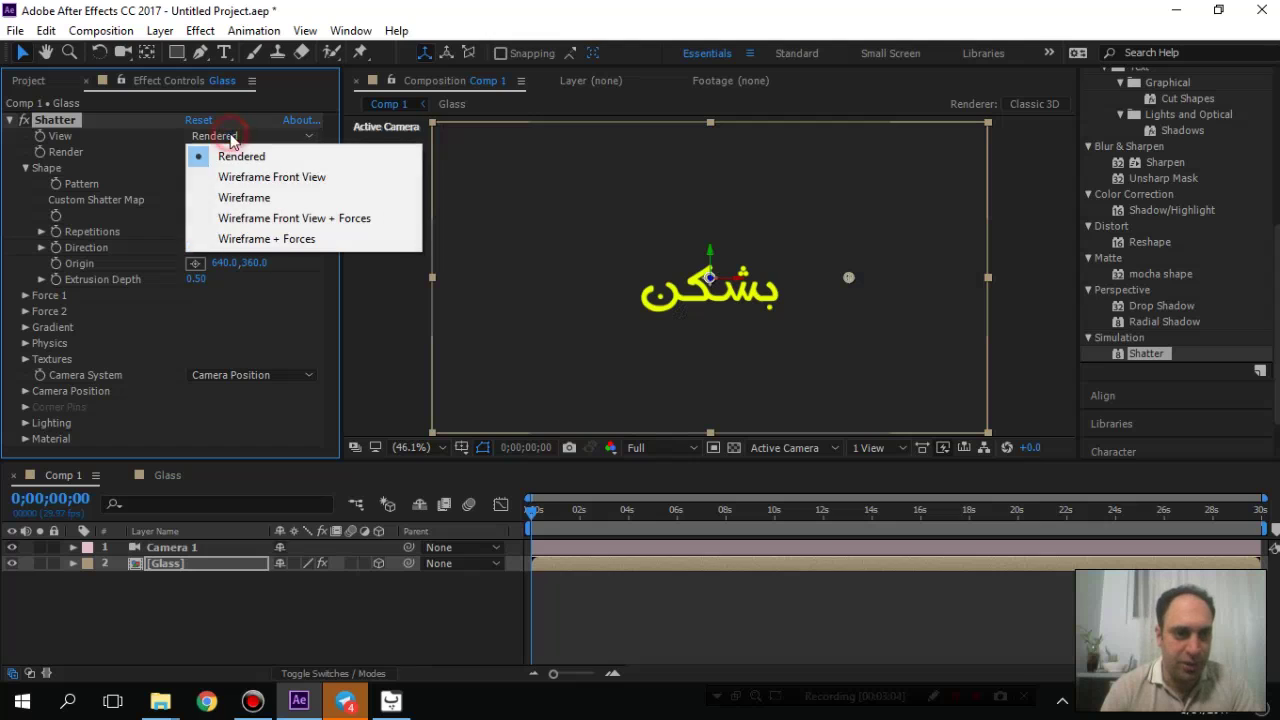
{"action": "left_click", "coordinate": [240, 199]}
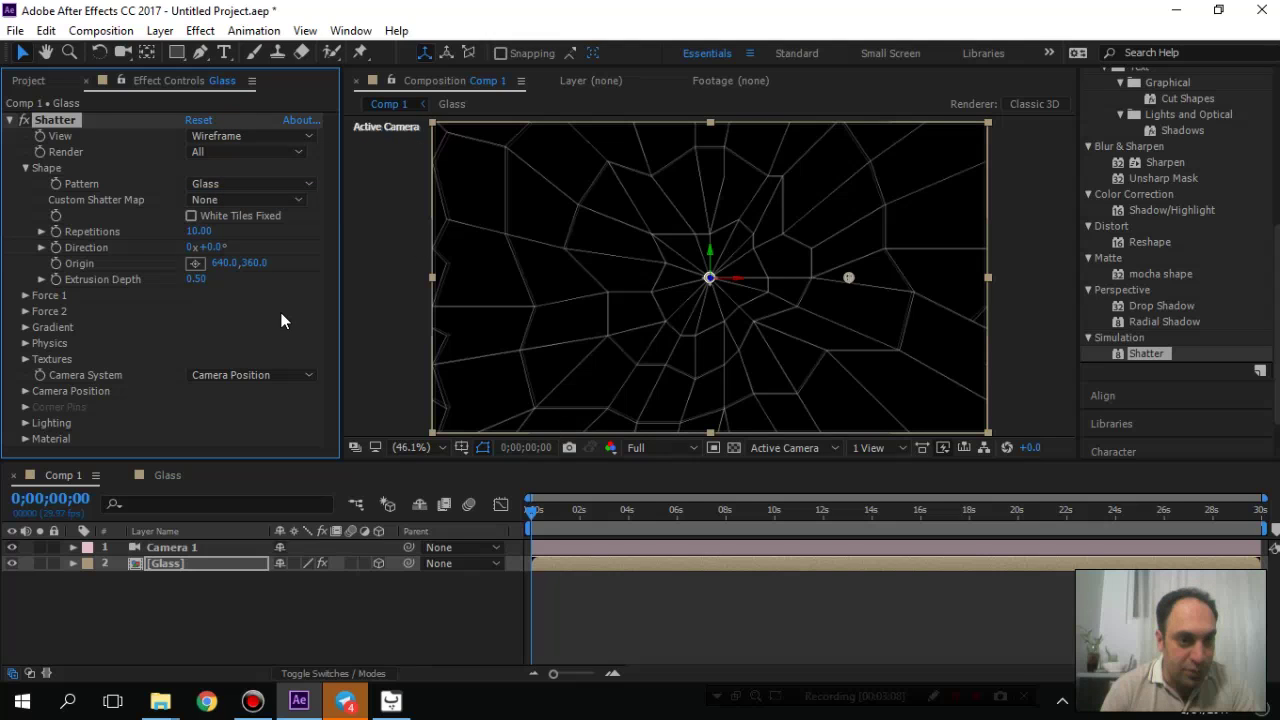
- Start keyframing the Shatter Repetitions at the first frame and reveal the Glass layer's keyframes in the timeline at single-frame scale
{"action": "left_click", "coordinate": [57, 232]}
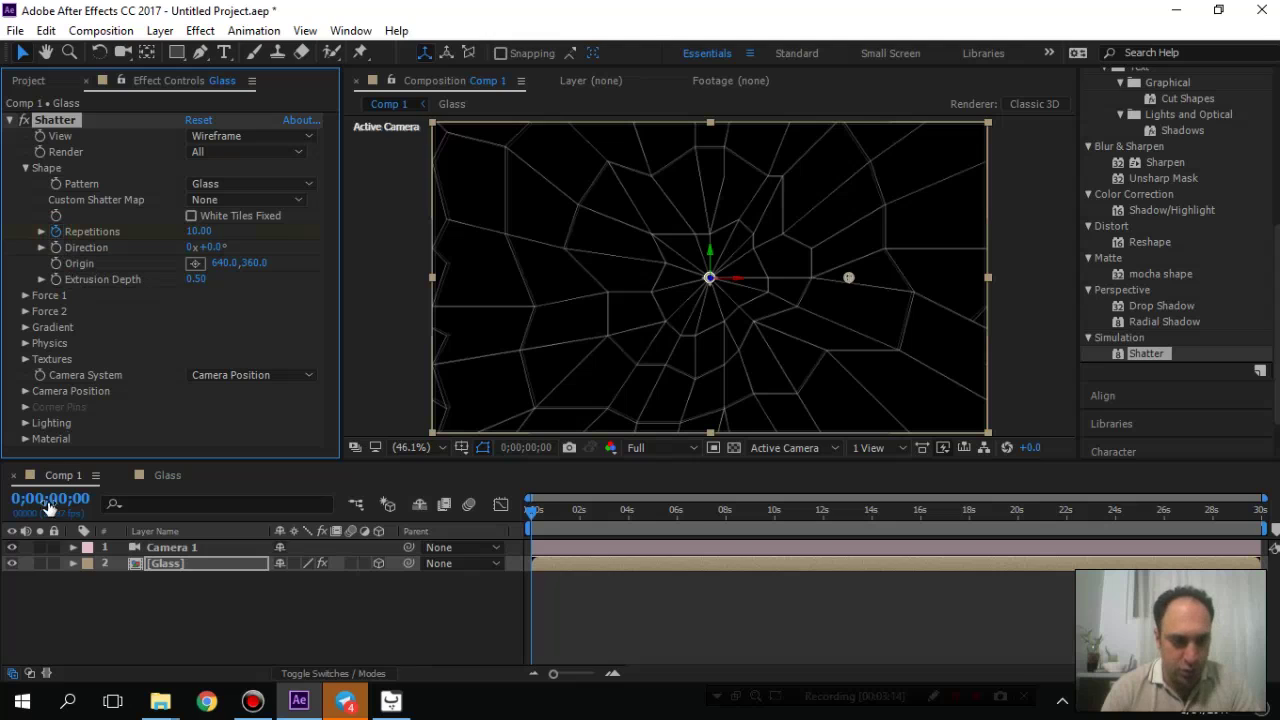
{"action": "left_click", "coordinate": [150, 564]}
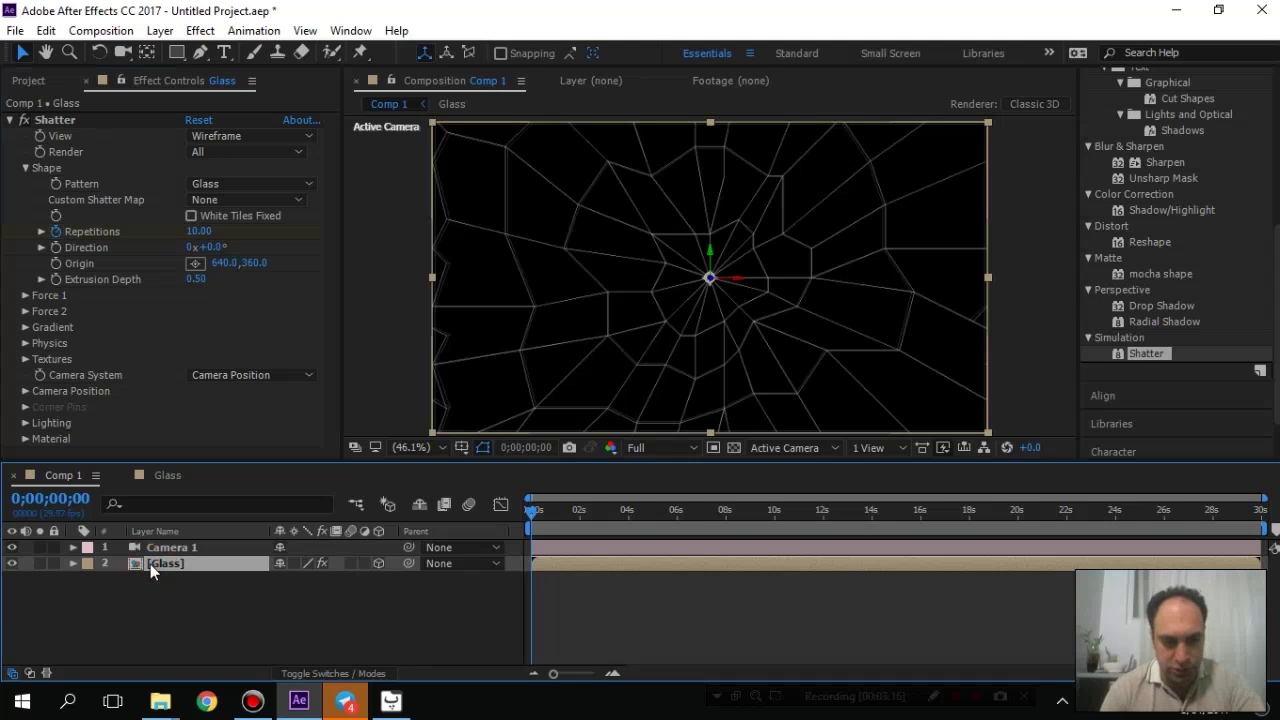
{"action": "key", "text": "u"}
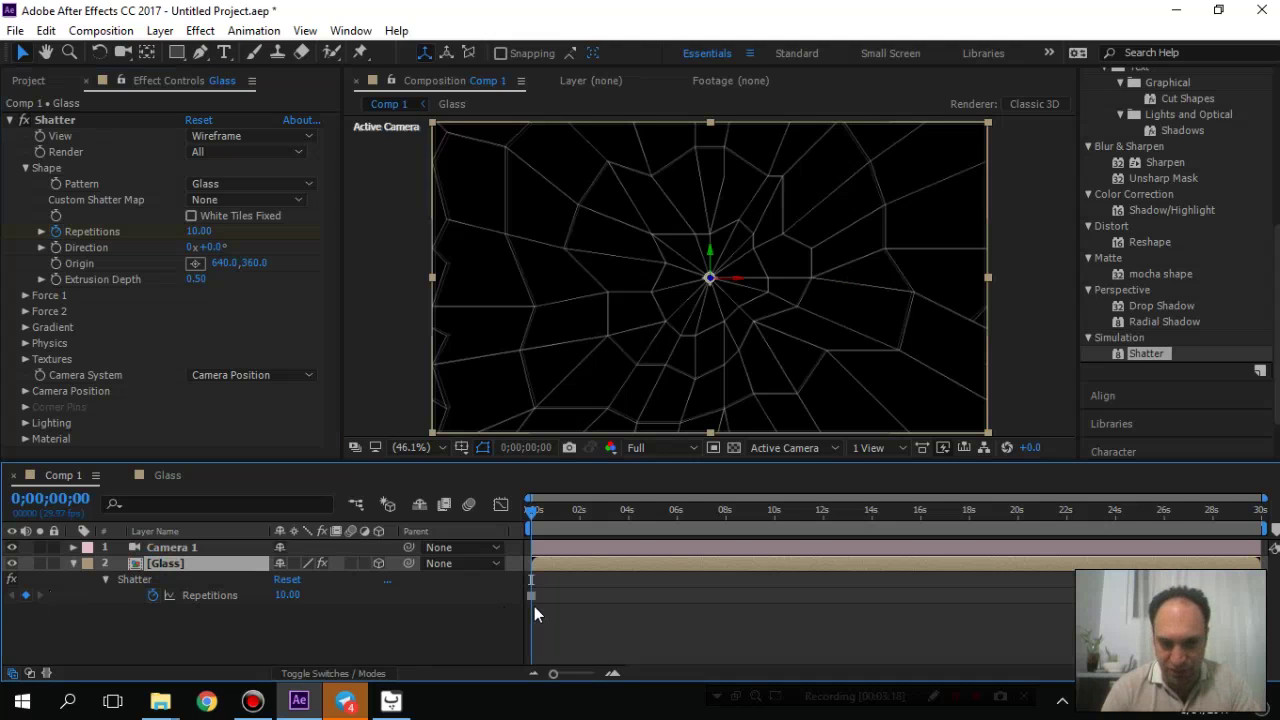
{"action": "left_click_drag", "start_coordinate": [553, 674], "coordinate": [593, 674]}
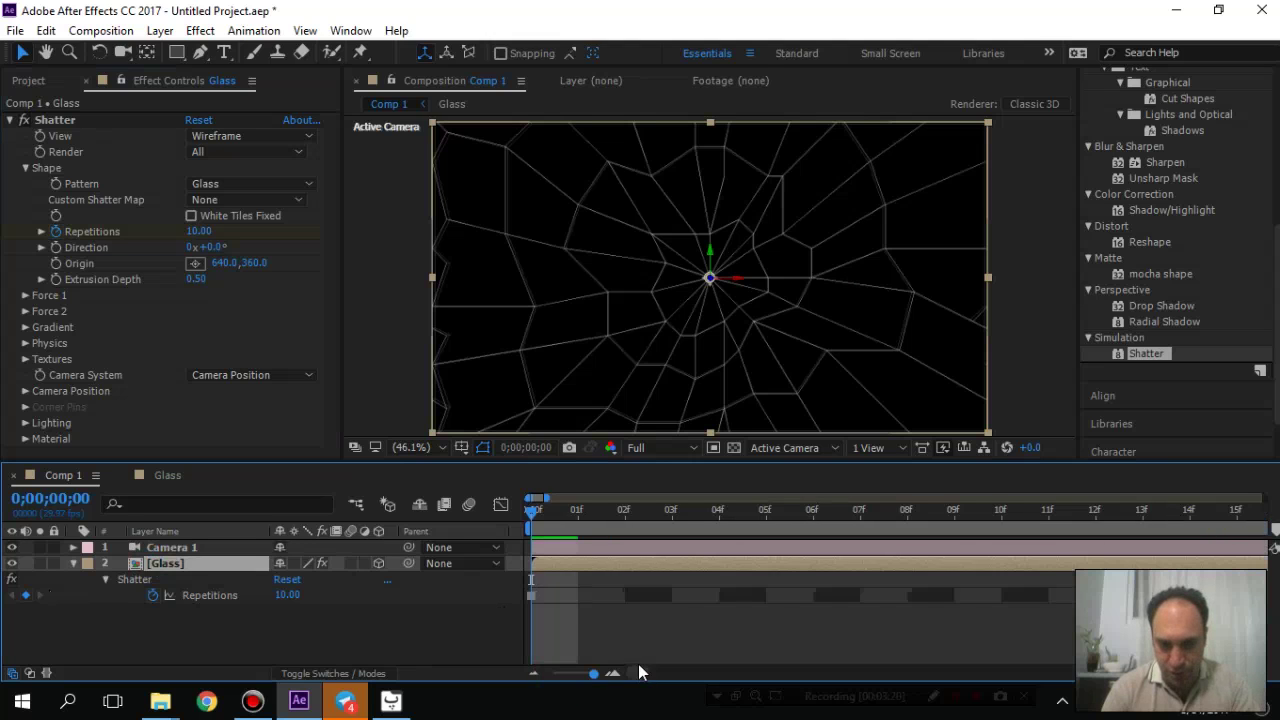
{"action": "mouse_move", "coordinate": [527, 512]}
{"action": "left_mouse_down"}
{"action": "mouse_move", "coordinate": [656, 533]}
{"action": "mouse_move", "coordinate": [506, 518]}
{"action": "mouse_move", "coordinate": [607, 523]}
{"action": "mouse_move", "coordinate": [513, 529]}
{"action": "left_mouse_up"}
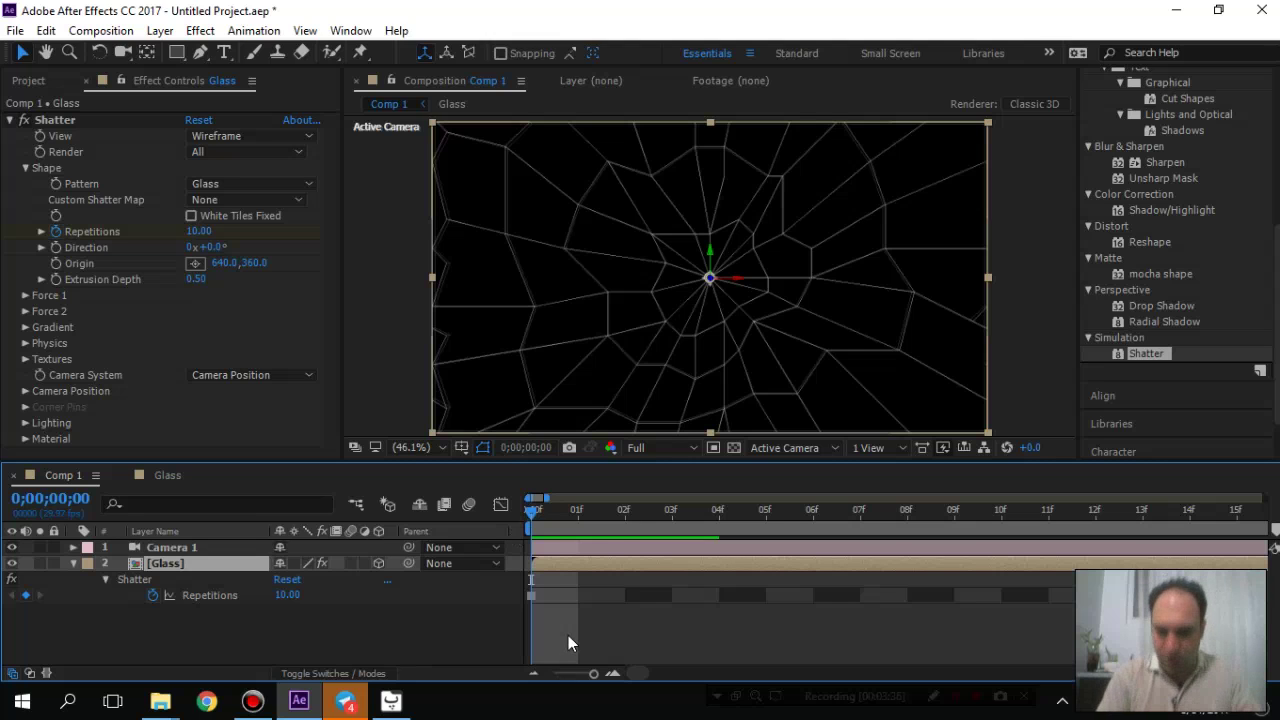
- Keyframe the Shatter Repetitions at 20 on frame 1
{"action": "key", "text": "Page_Down"}
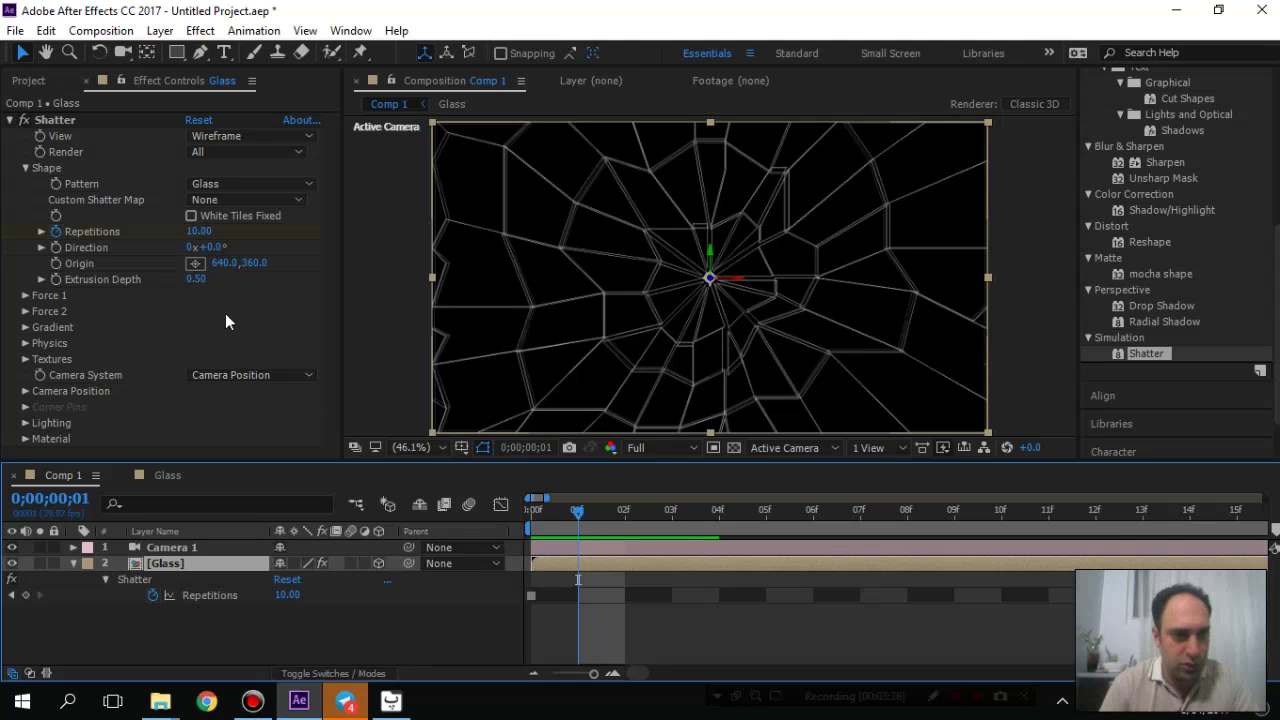
{"action": "left_click", "coordinate": [205, 231]}
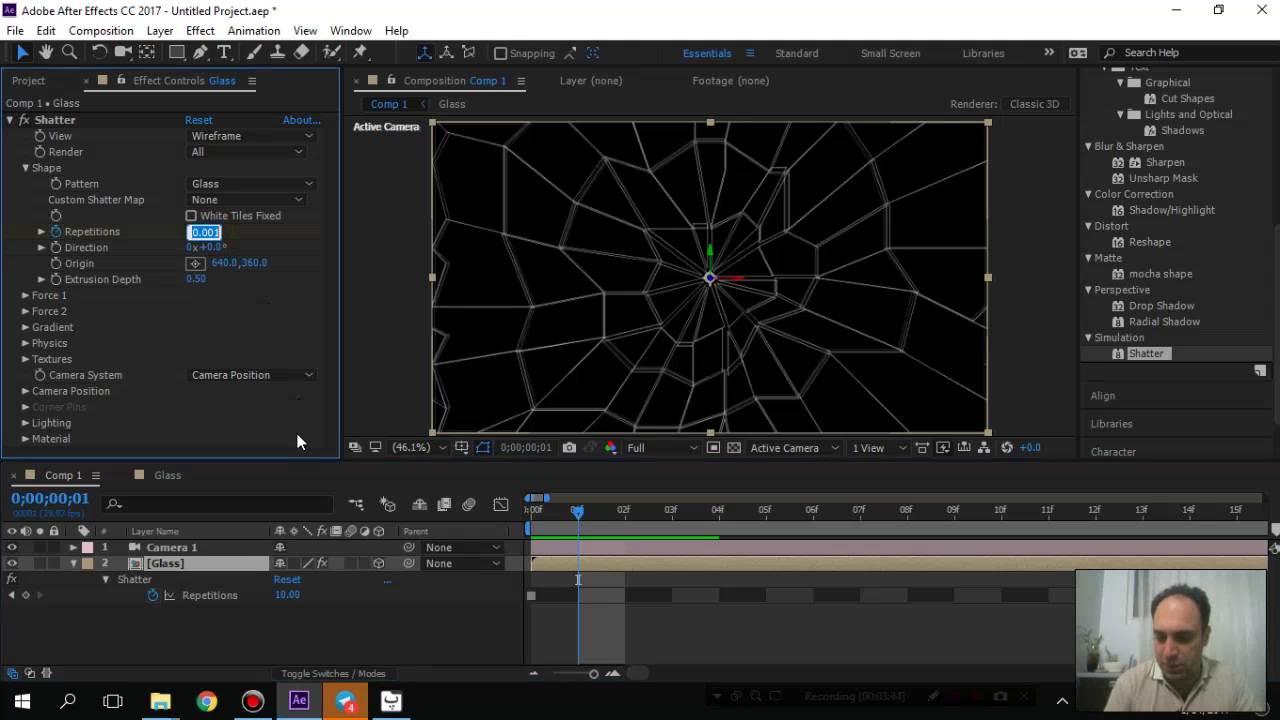
{"action": "type", "text": "20"}
{"action": "key", "text": "Return"}
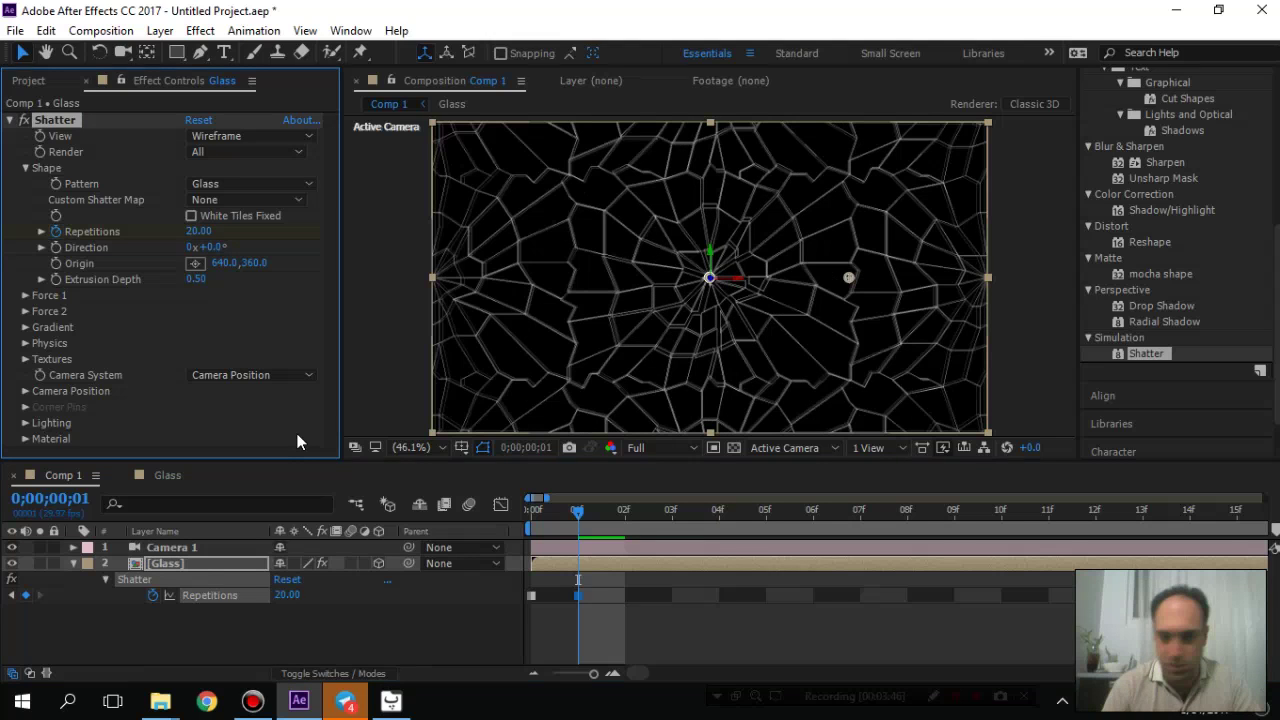
- Keyframe the Shatter Repetitions at 30 on frame 2 and at 40 on frame 3
{"action": "left_click", "coordinate": [199, 231]}
{"action": "type", "text": "30"}
{"action": "key", "text": "Return"}
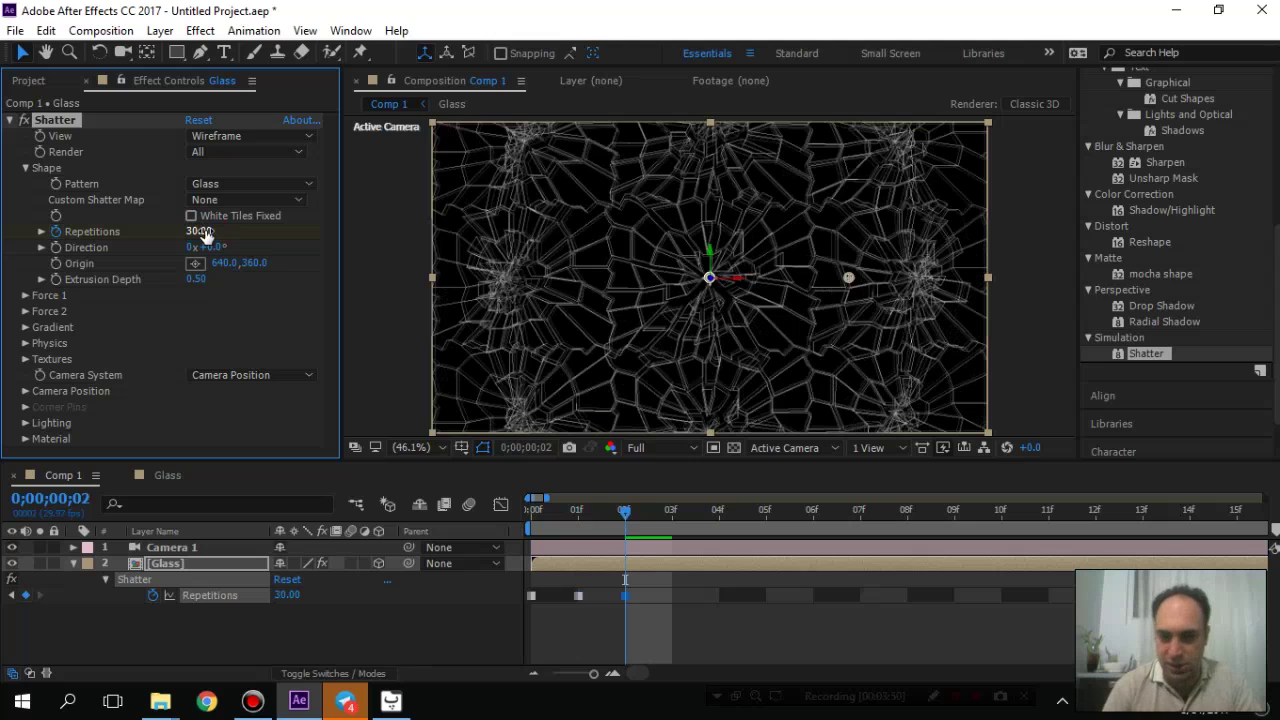
{"action": "key", "text": "Page_Down"}
{"action": "left_click", "coordinate": [199, 231]}
{"action": "type", "text": "40"}
{"action": "key", "text": "Return"}
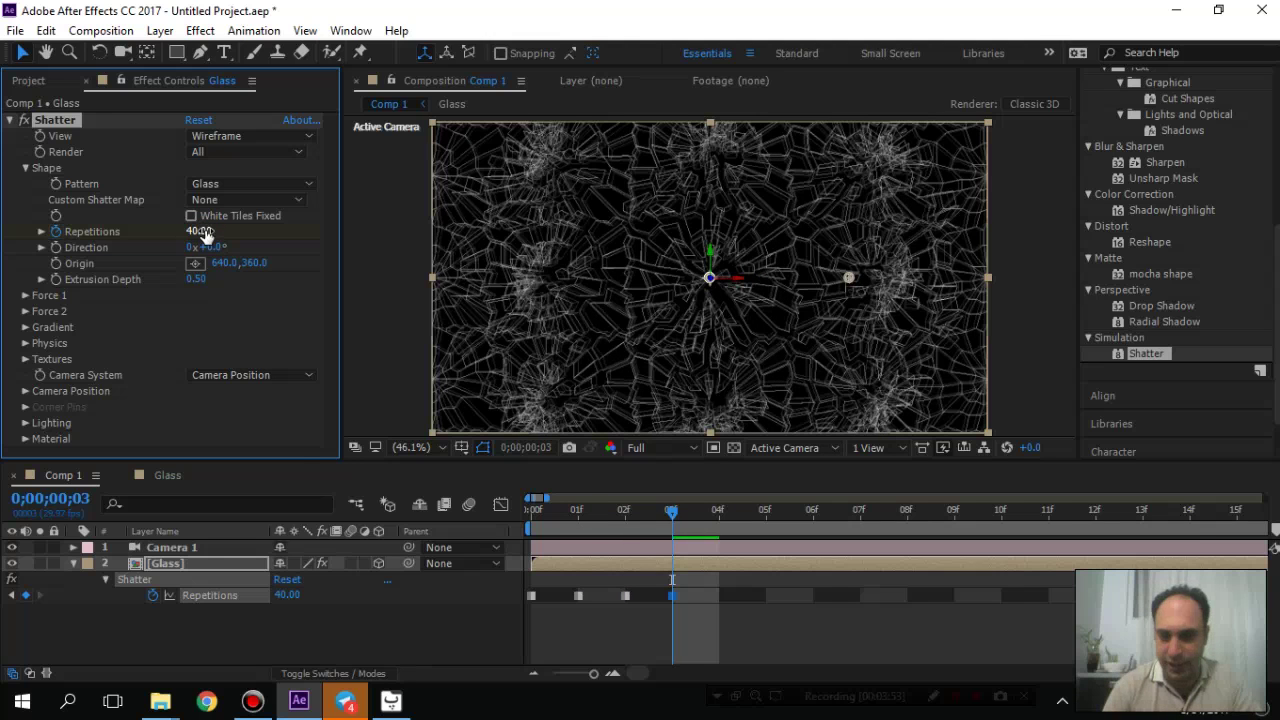
- Keyframe the Shatter Repetitions at 50 on frame 4
{"action": "key", "text": "End"}
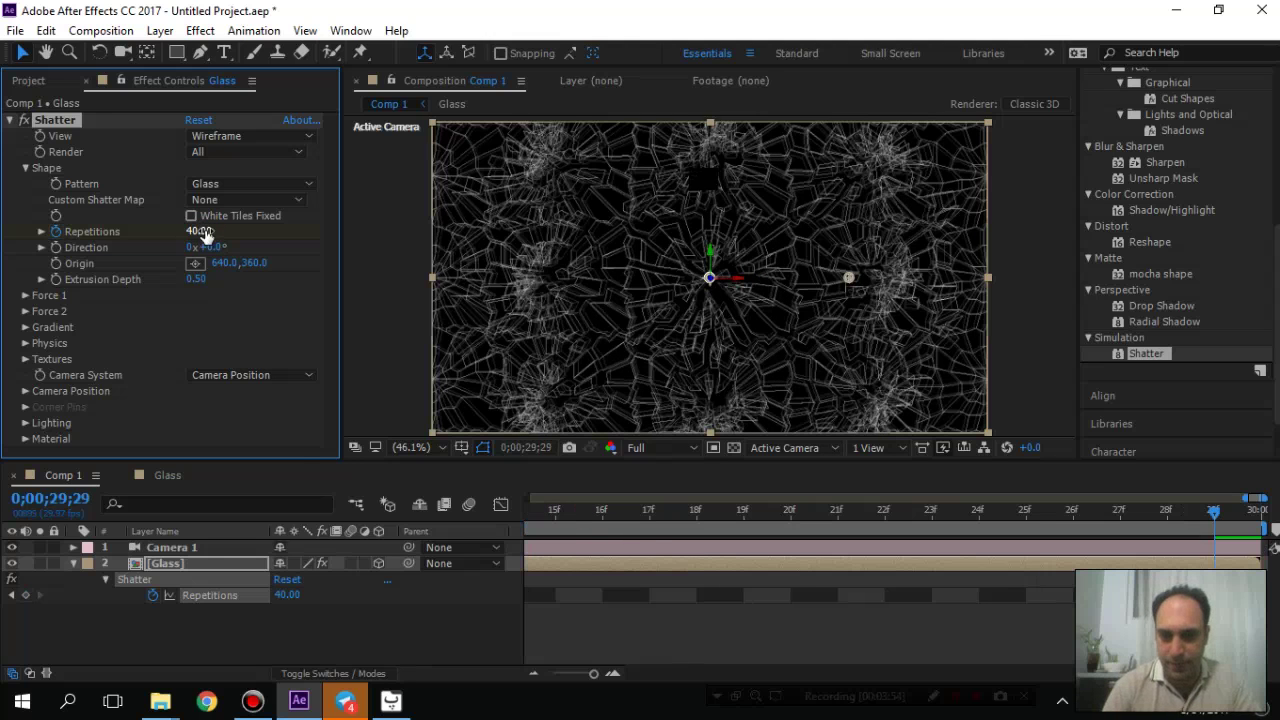
{"action": "key", "text": "Home"}
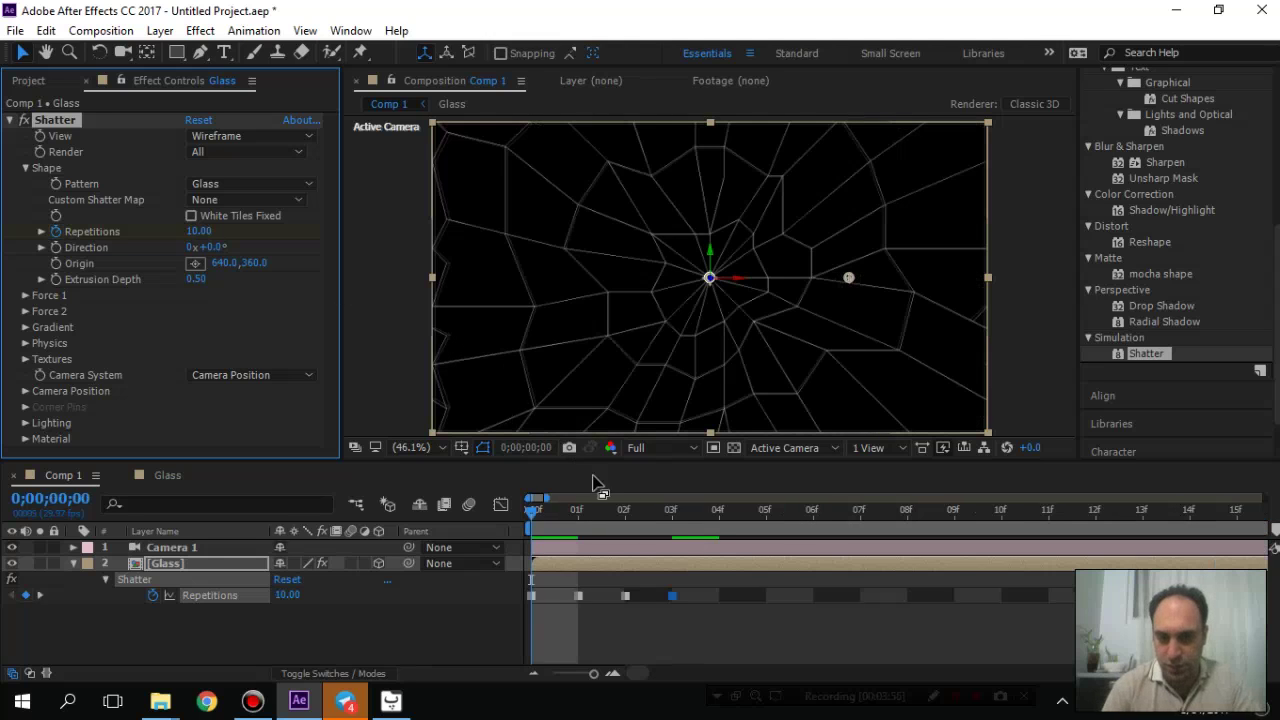
{"action": "left_click", "coordinate": [671, 511]}
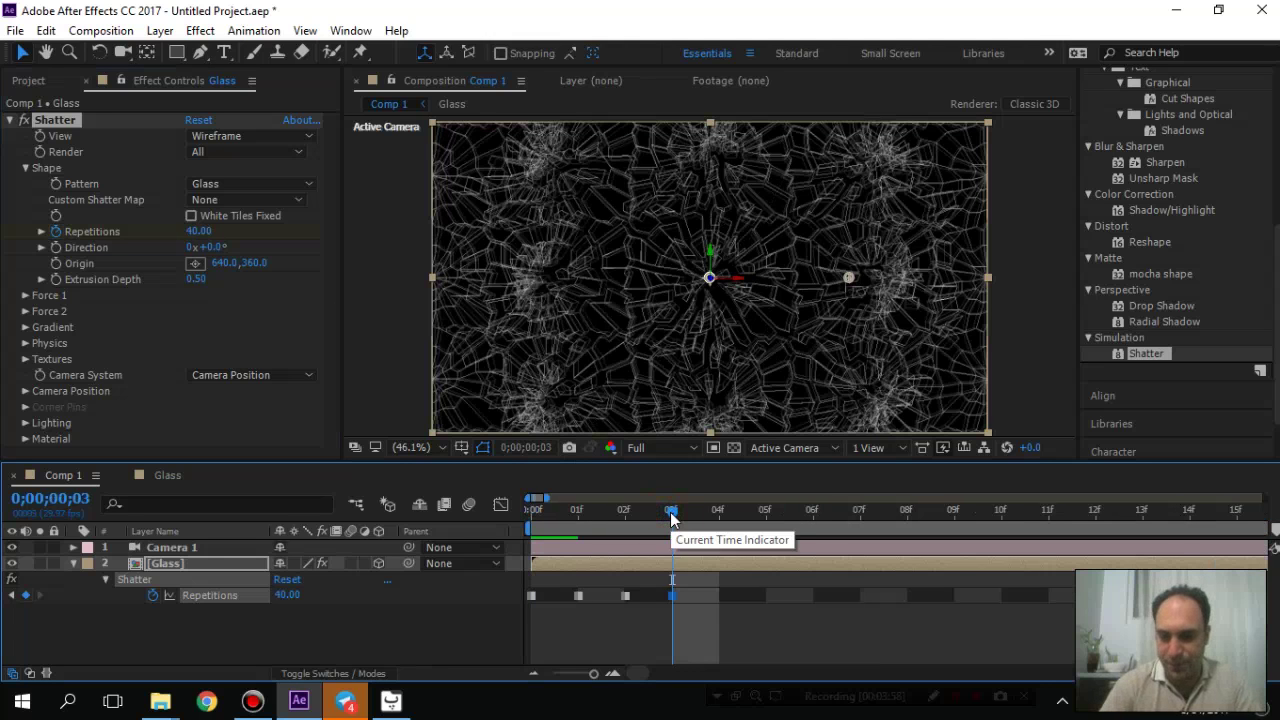
{"action": "key", "text": "Page_Down"}
{"action": "left_click", "coordinate": [201, 231]}
{"action": "type", "text": "50"}
{"action": "key", "text": "Return"}
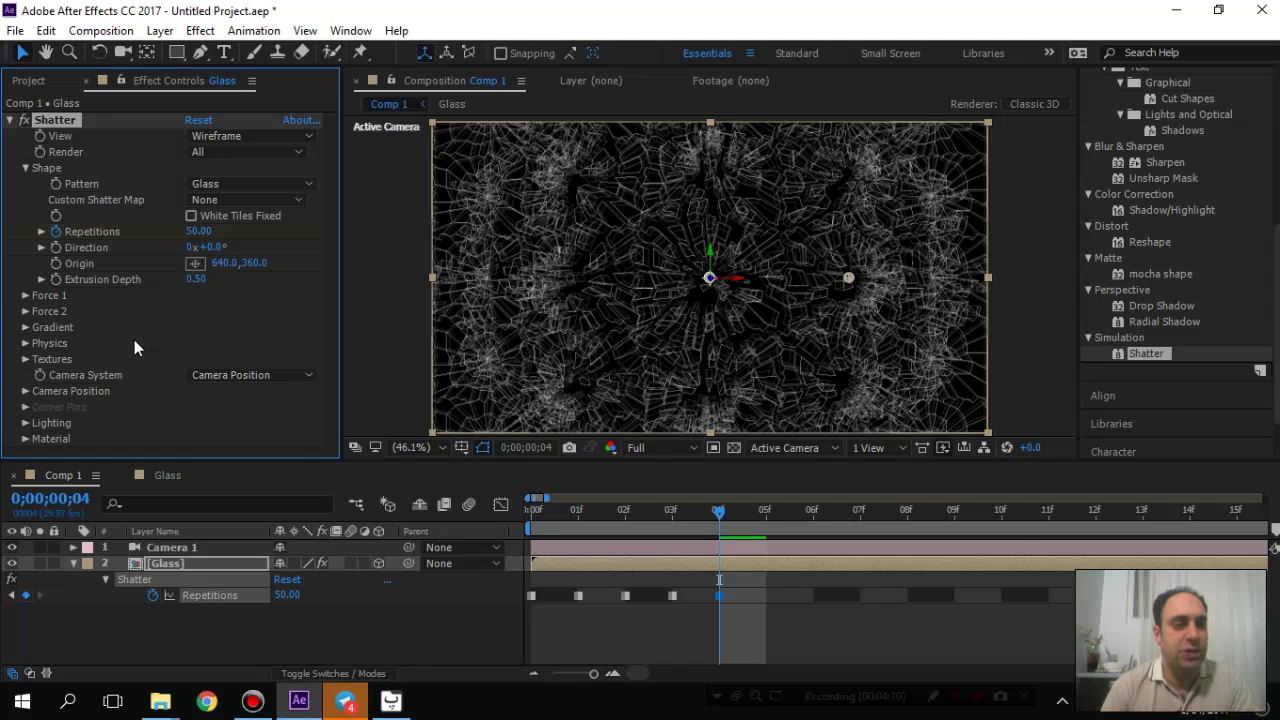
- Return to the first frame and set the Strength of Force 1 to 4
{"action": "left_click", "coordinate": [540, 510]}
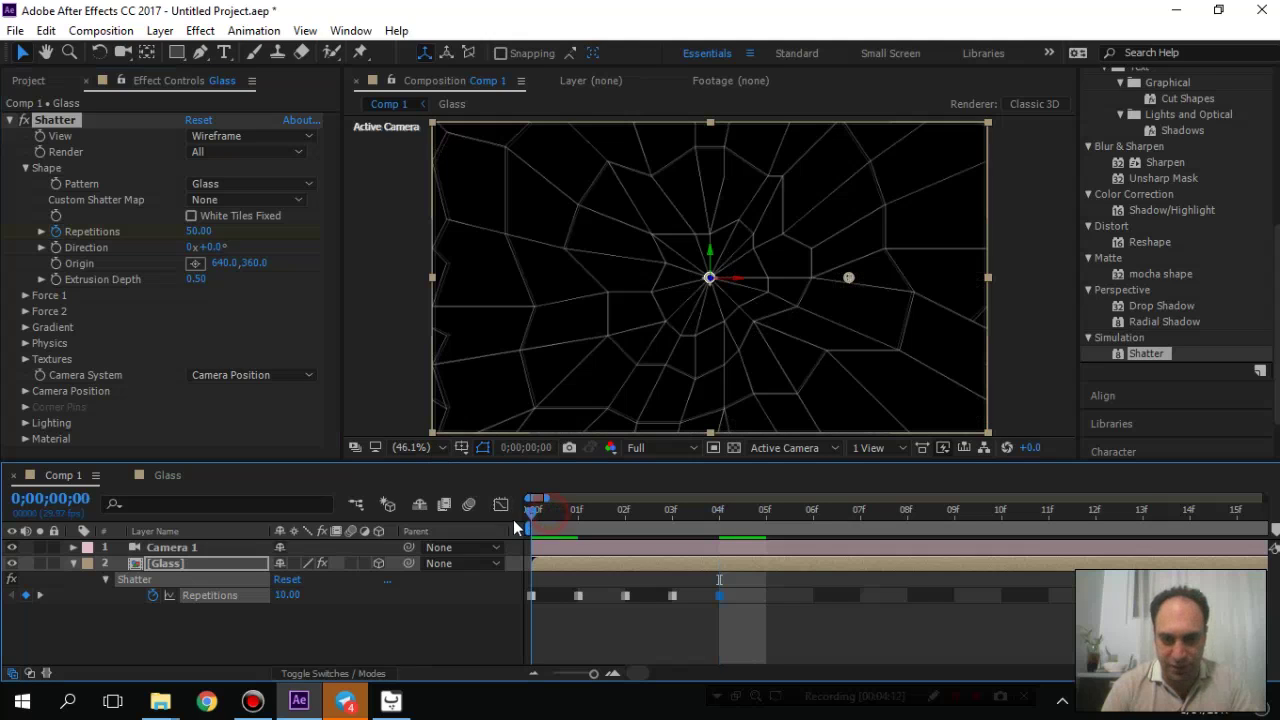
{"action": "left_click", "coordinate": [24, 170]}
{"action": "left_click", "coordinate": [25, 184]}
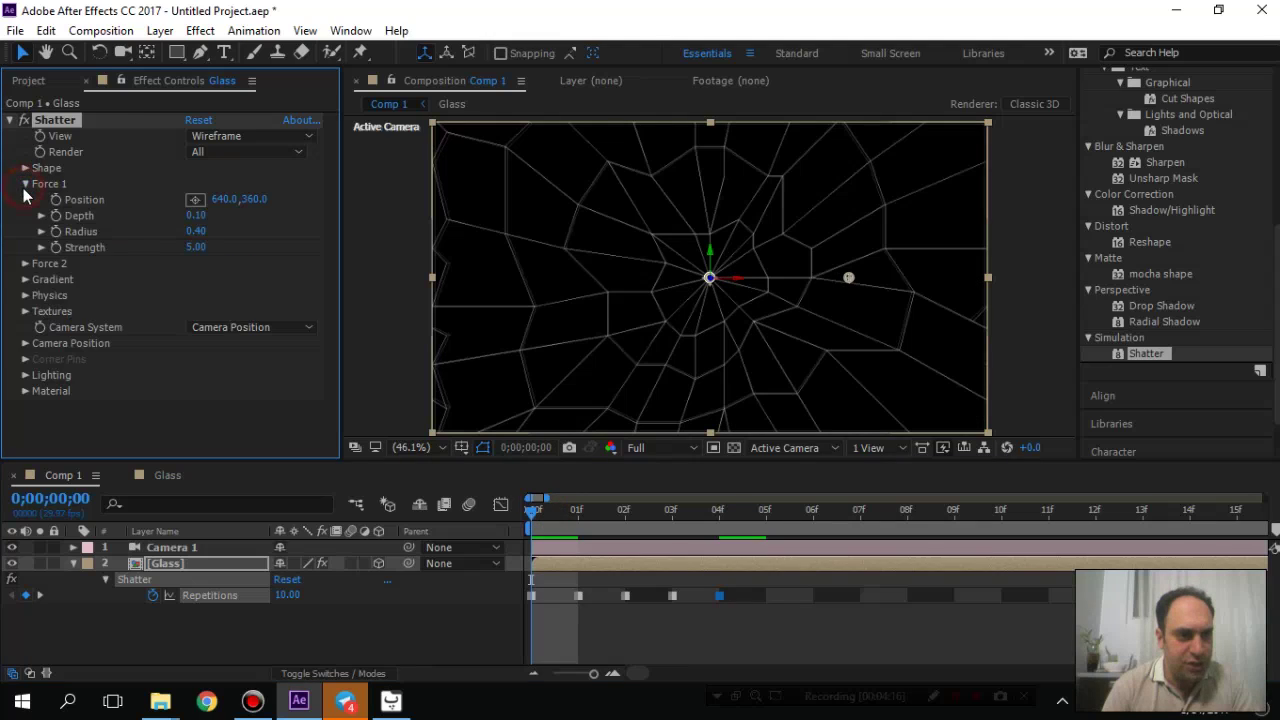
{"action": "left_click", "coordinate": [188, 247]}
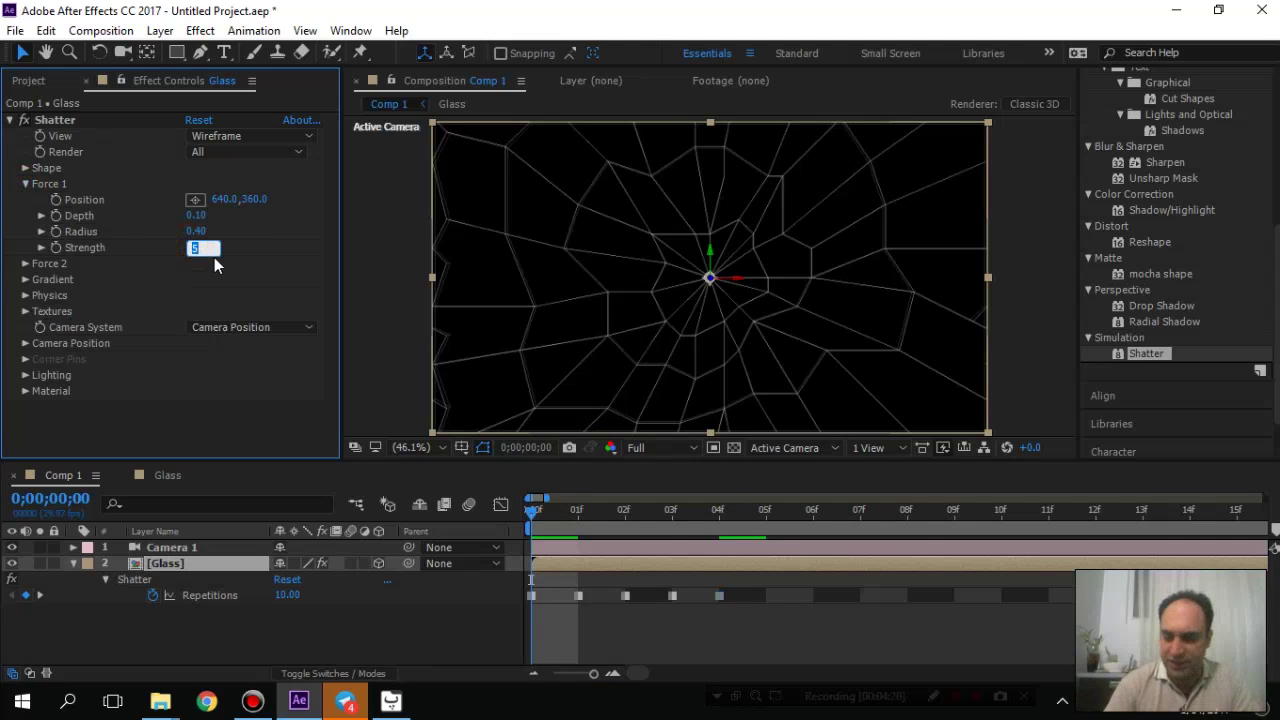
{"action": "type", "text": "4"}
{"action": "key", "text": "Return"}
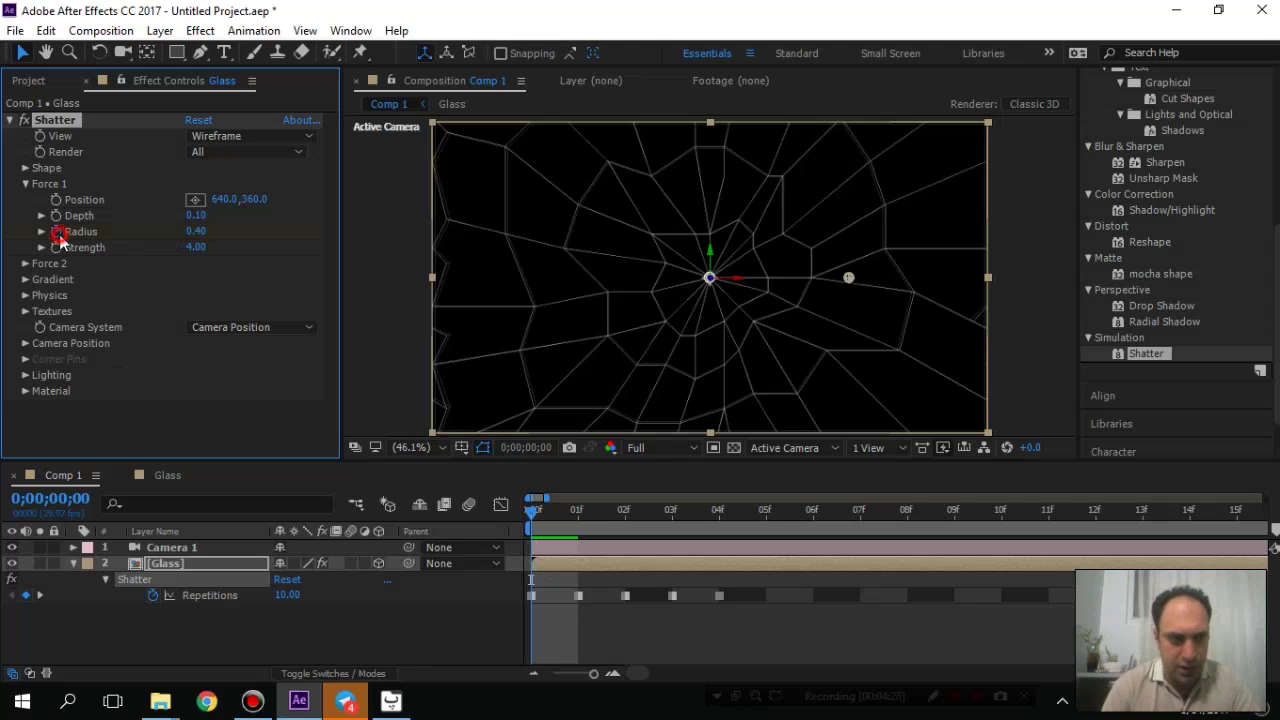
- Start keyframing the Radius of Force 1 at the first frame and show the Glass layer's modified properties in the timeline
{"action": "left_click", "coordinate": [175, 564]}
{"action": "key", "text": "u"}
{"action": "key", "text": "u"}
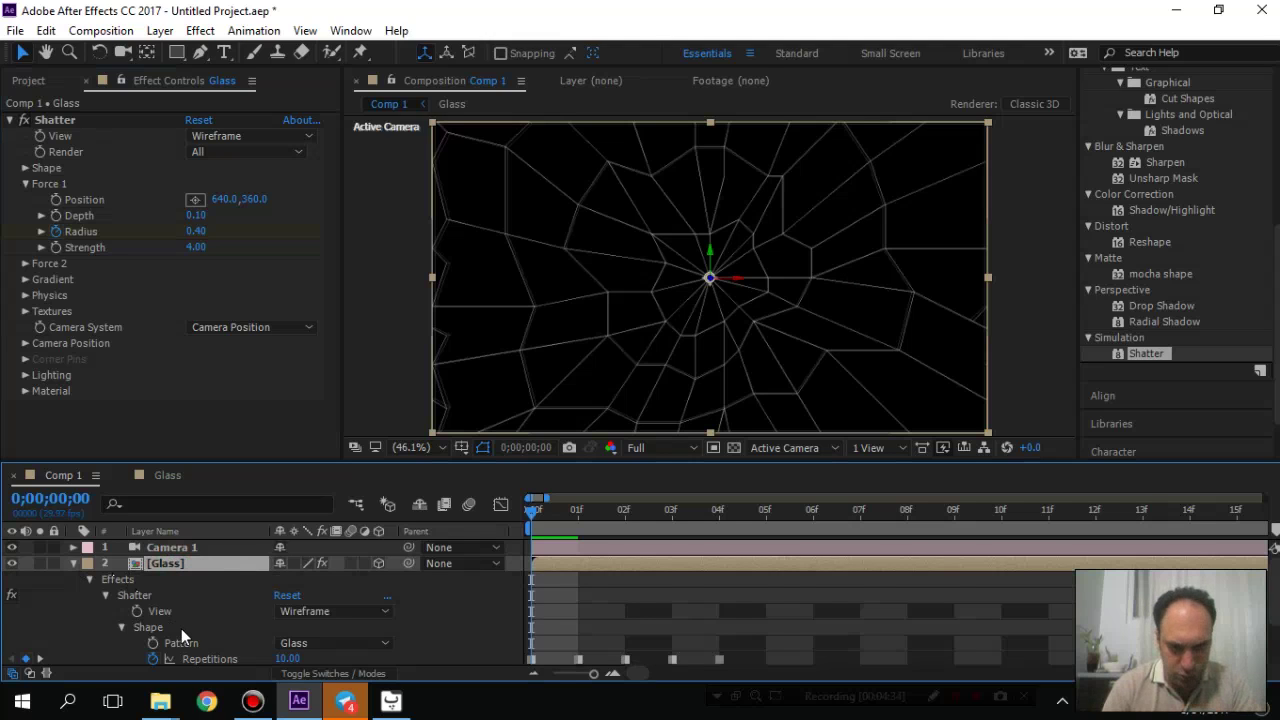
{"action": "scroll", "coordinate": [181, 628], "scroll_direction": "down", "scroll_amount": 1}
{"action": "scroll", "coordinate": [252, 621], "scroll_direction": "down", "scroll_amount": 1}
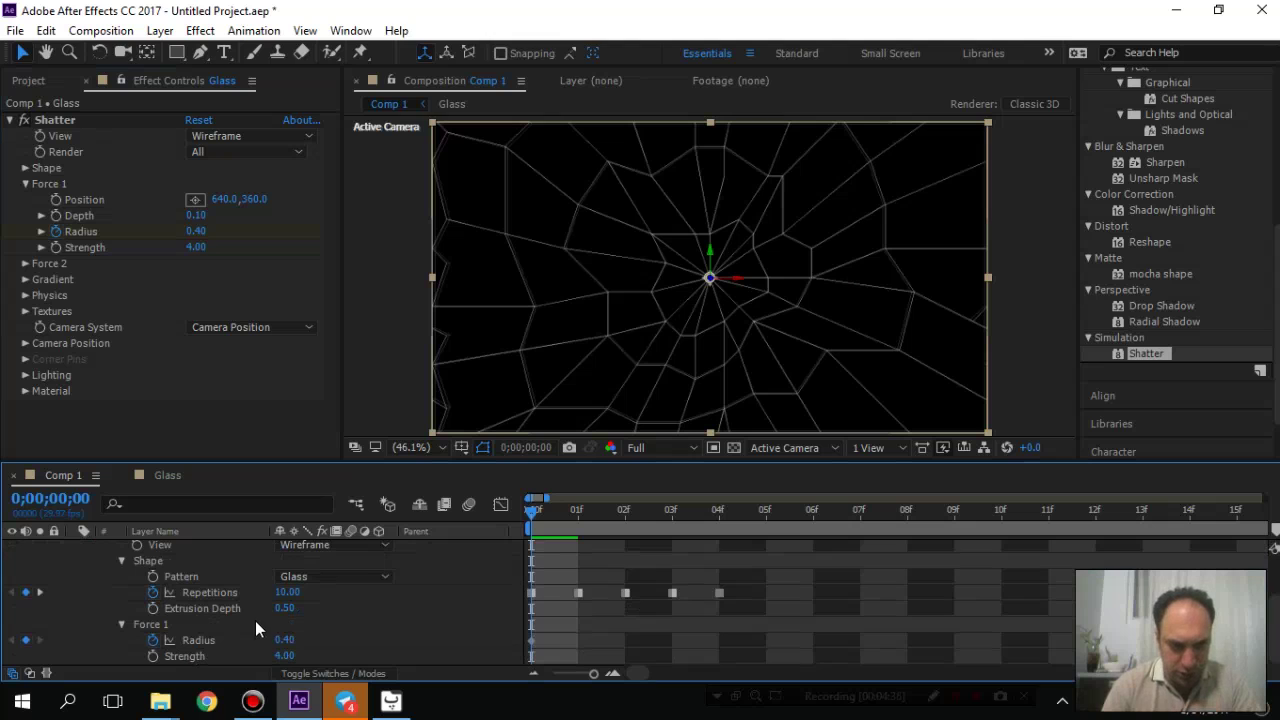
- Keyframe the Radius of Force 1 at 0.1 on frame 1 and return to the first frame
{"action": "left_click", "coordinate": [564, 504]}
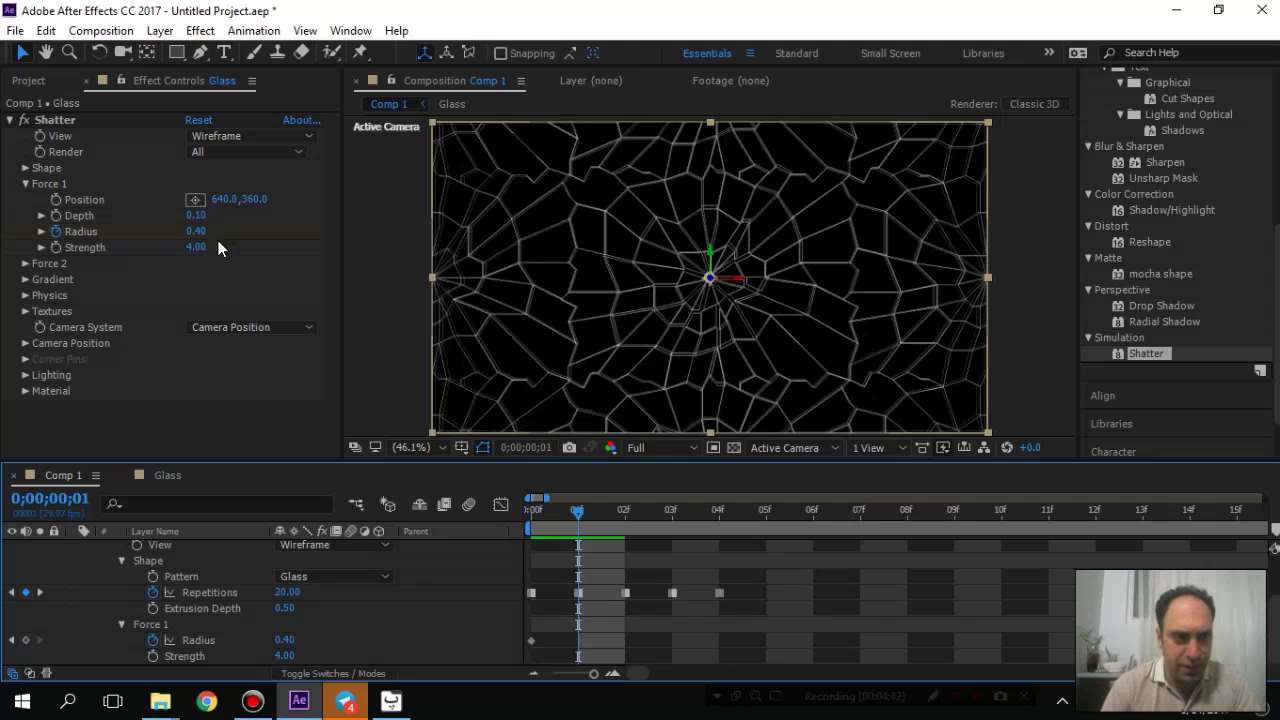
{"action": "left_click", "coordinate": [196, 231]}
{"action": "type", "text": "0.4"}
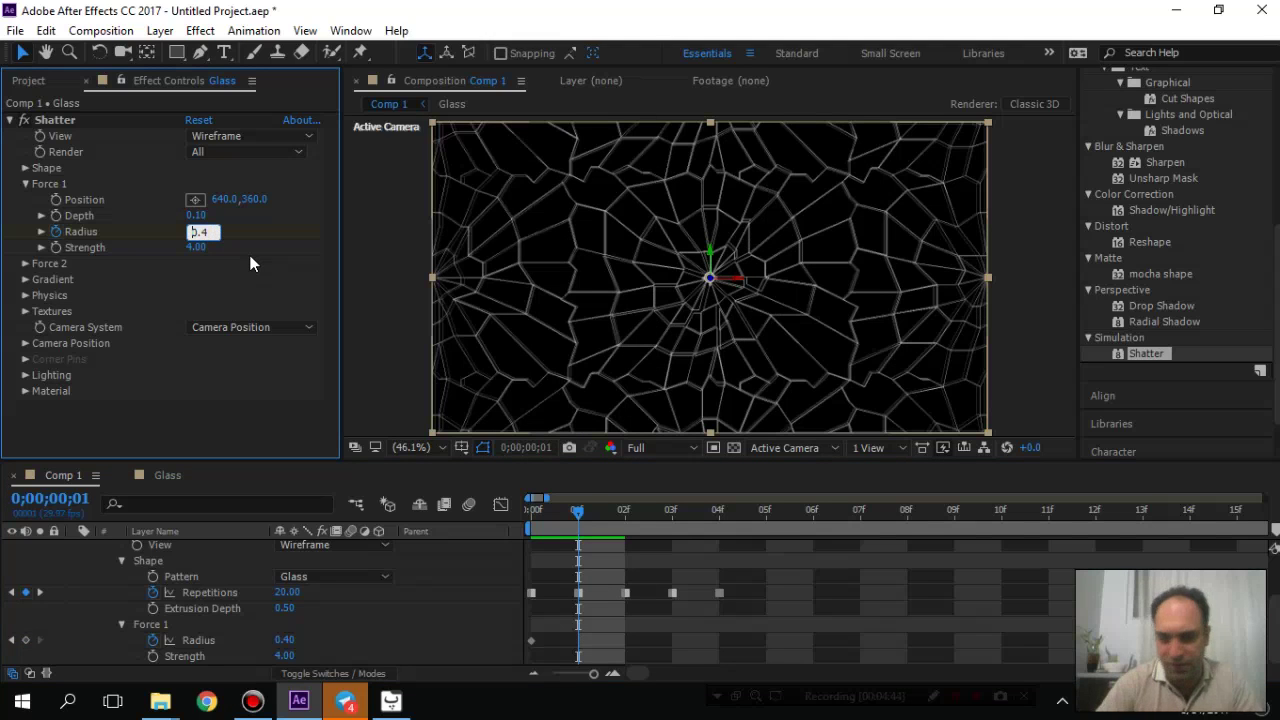
{"action": "left_click_drag", "start_coordinate": [213, 232], "coordinate": [183, 236]}
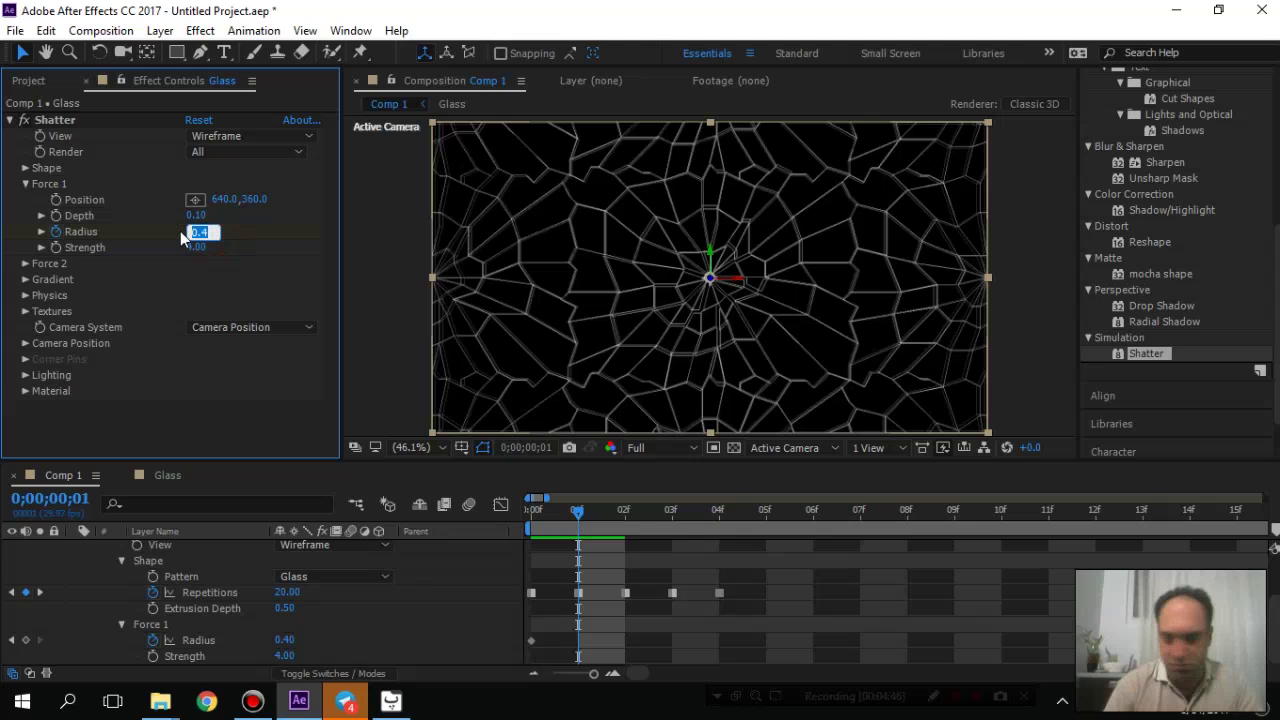
{"action": "type", "text": "0.1"}
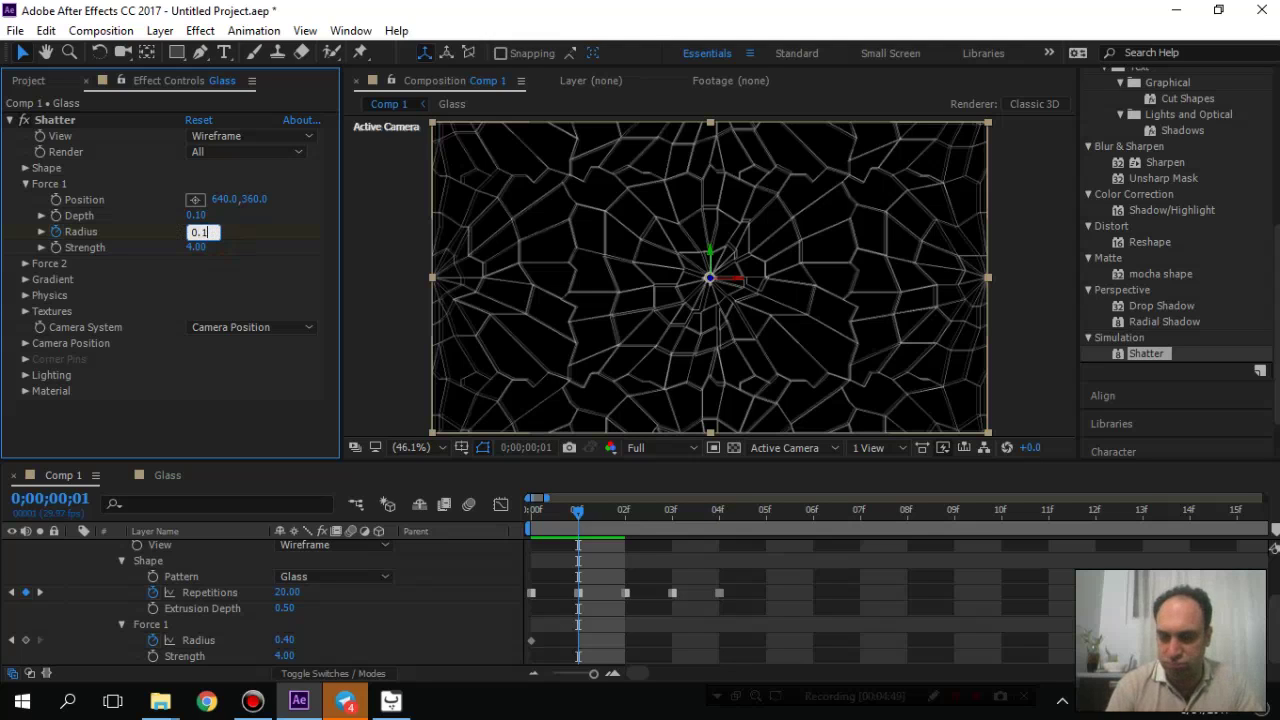
{"action": "key", "text": "Return"}
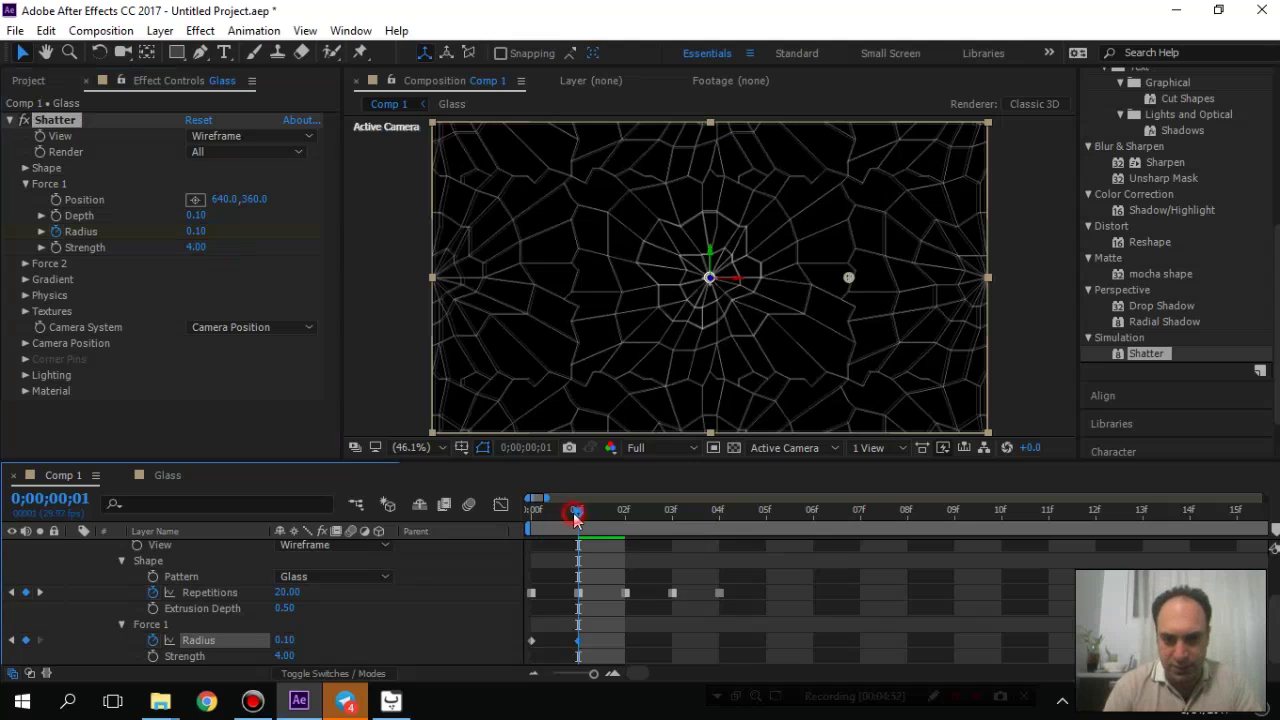
{"action": "left_click_drag", "start_coordinate": [577, 514], "coordinate": [530, 514]}
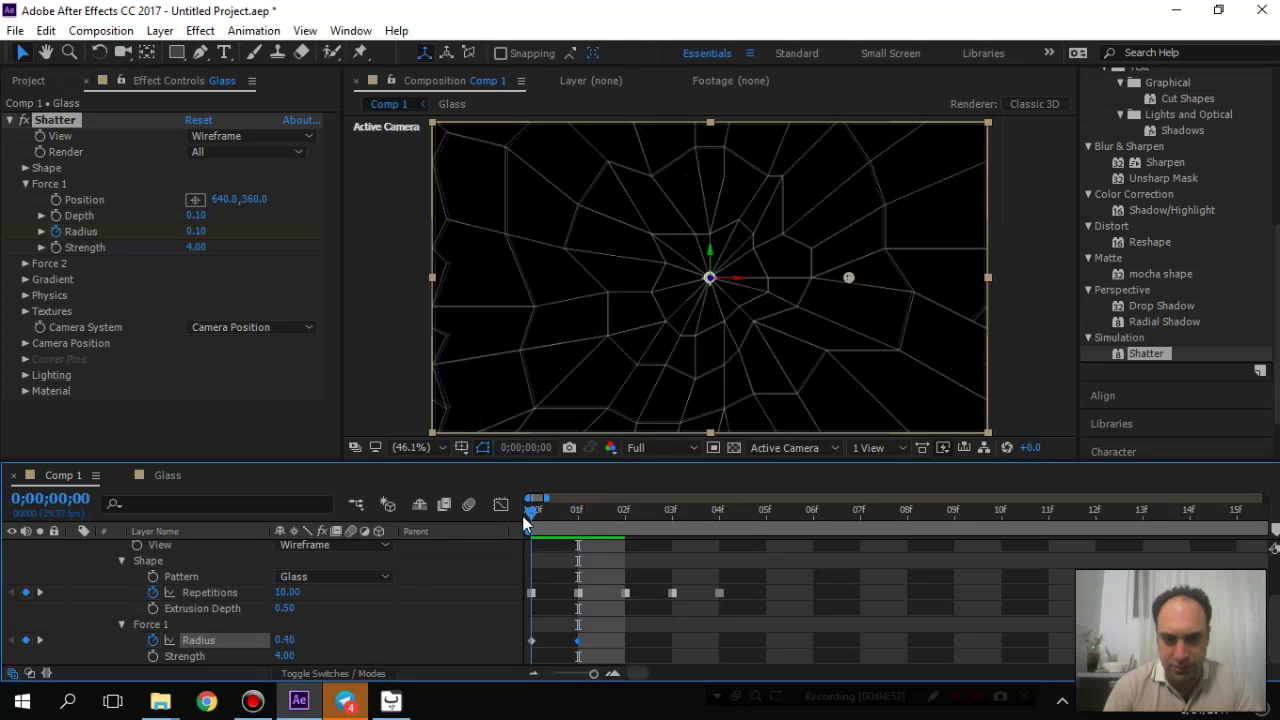
- Keyframe the Radius of Force 1 at 0.1 on the first frame and 0.11 on frame 1
{"action": "left_click", "coordinate": [197, 231]}
{"action": "type", "text": "0.1"}
{"action": "key", "text": "Return"}
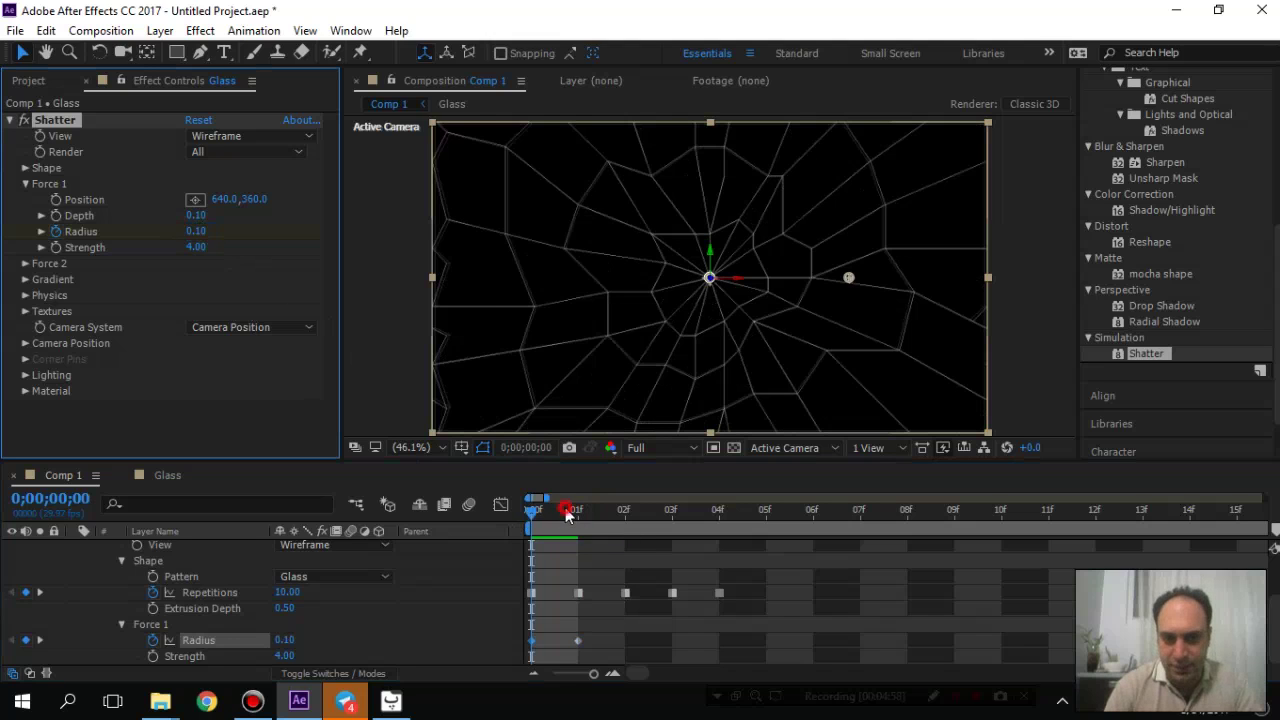
{"action": "left_click", "coordinate": [566, 510]}
{"action": "left_click", "coordinate": [197, 231]}
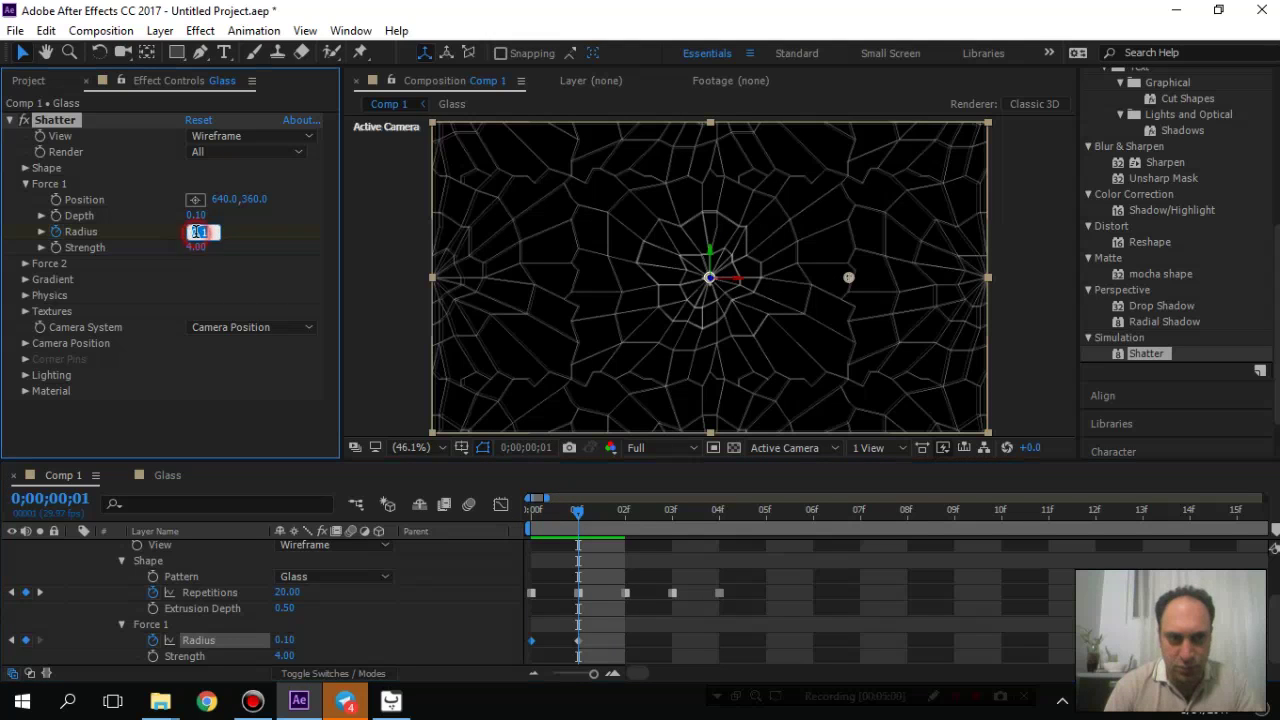
{"action": "type", "text": "0.11"}
{"action": "key", "text": "Return"}
- Keyframe the Radius of Force 1 at 0.12 on frame 2 and 0.15 on frame 3
{"action": "left_click", "coordinate": [623, 511]}
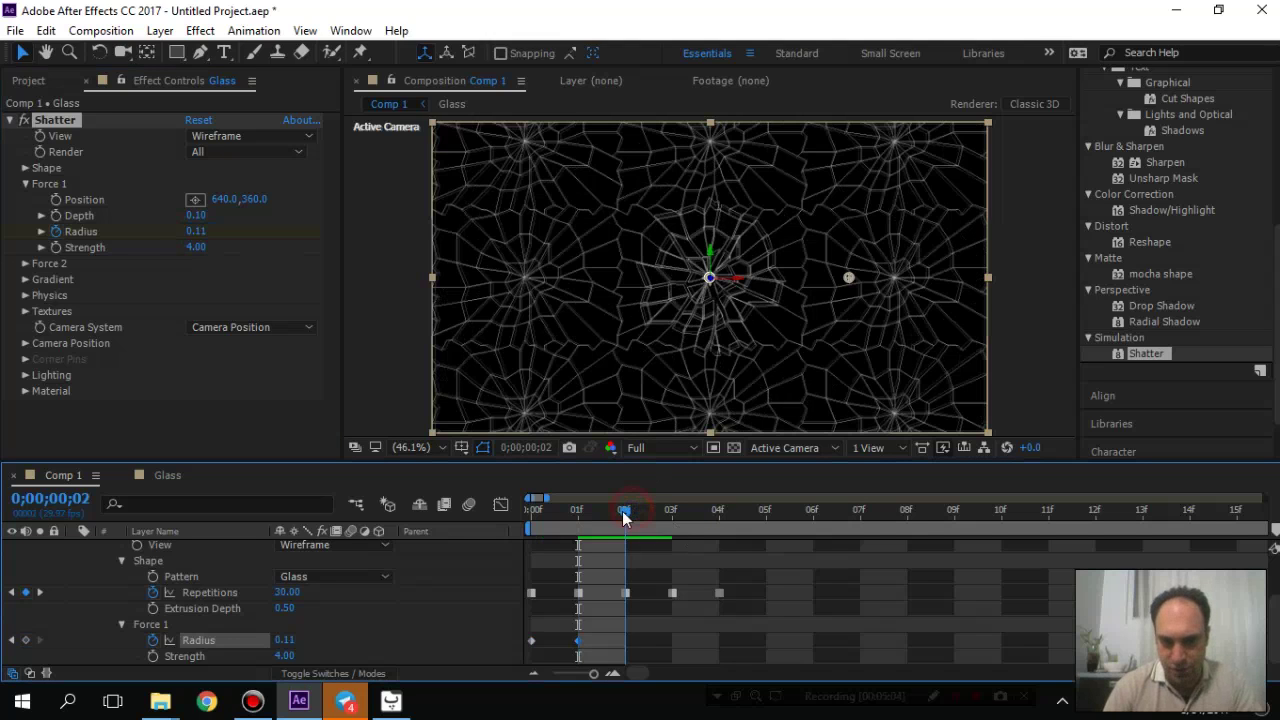
{"action": "left_click", "coordinate": [203, 232]}
{"action": "type", "text": "0.12"}
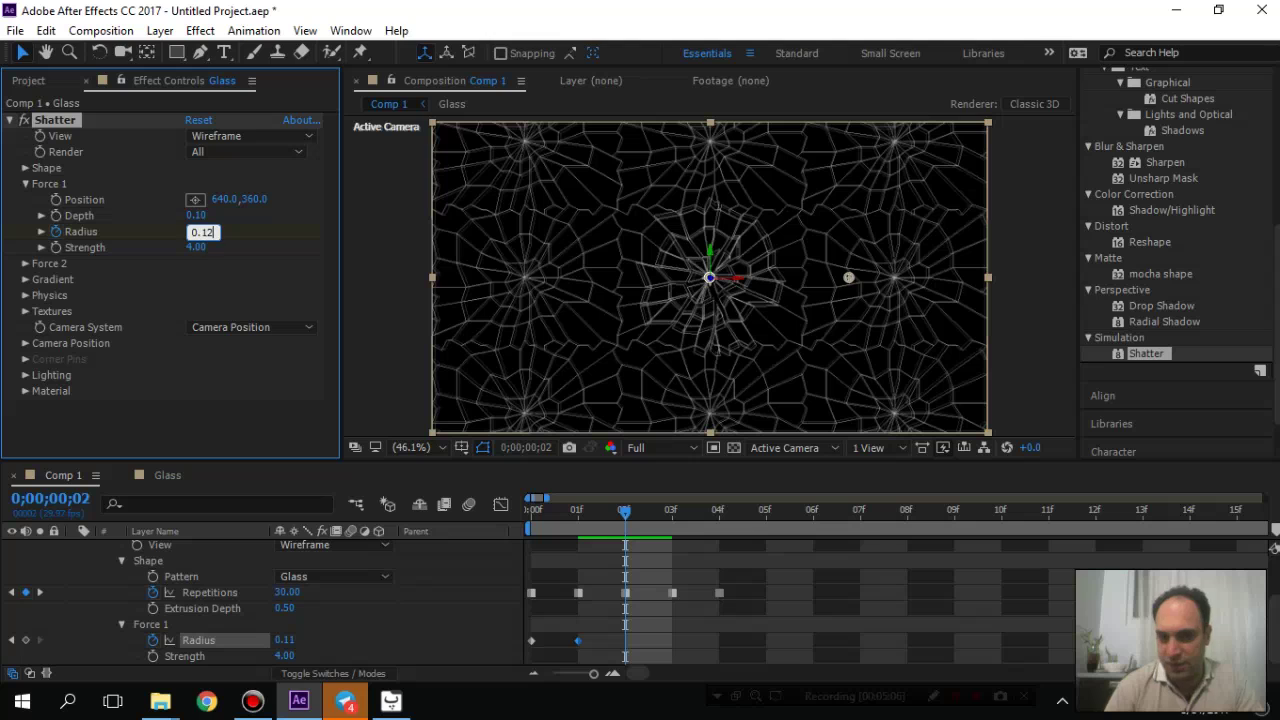
{"action": "key", "text": "Return"}
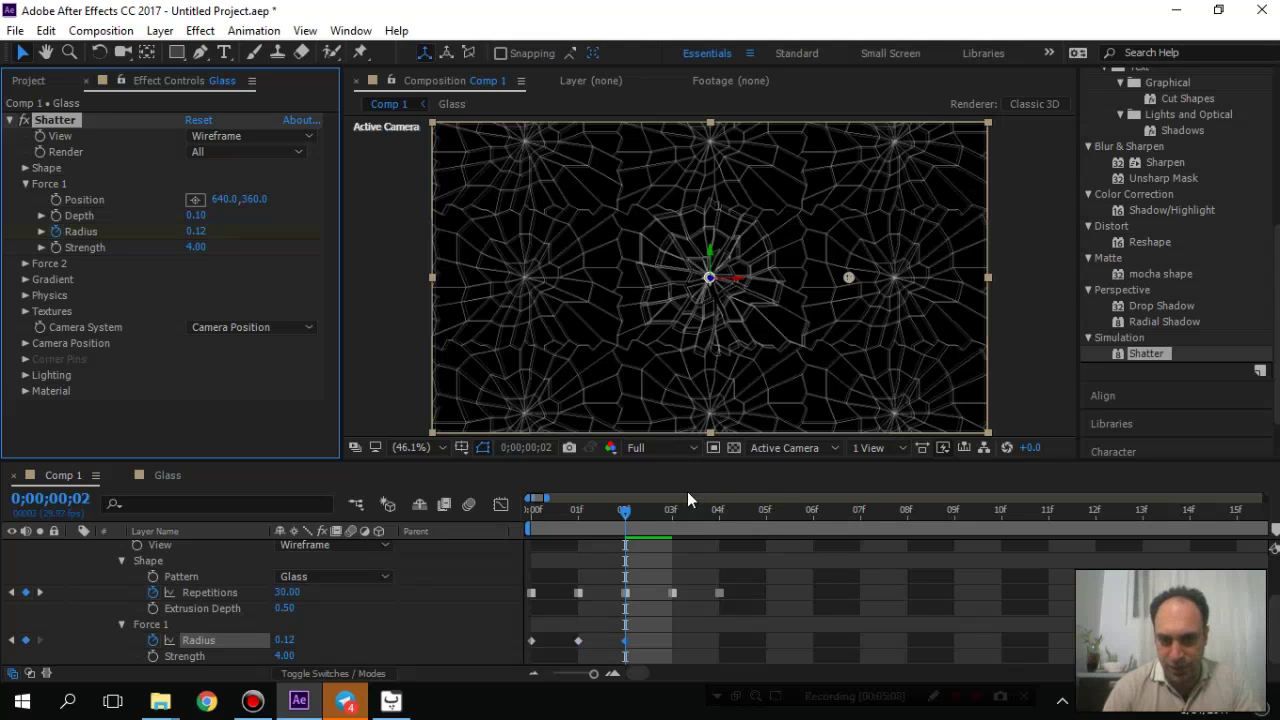
{"action": "left_click", "coordinate": [667, 508]}
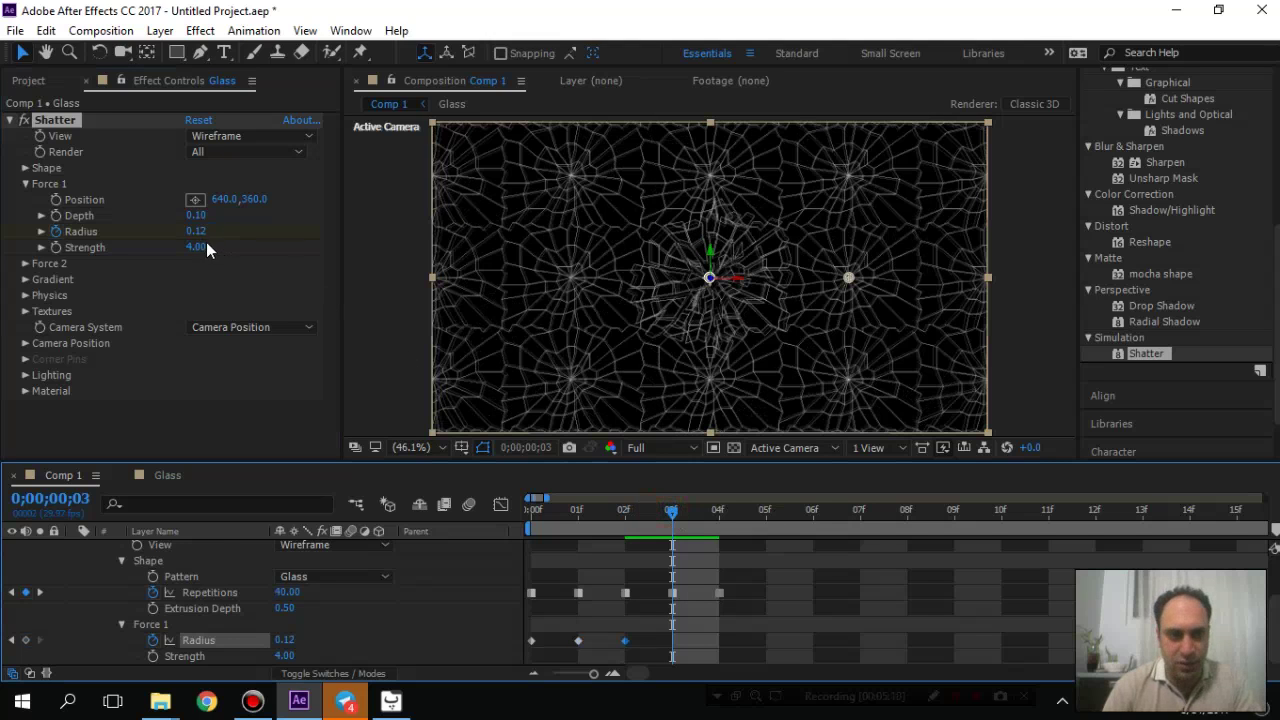
{"action": "left_click", "coordinate": [196, 232]}
{"action": "type", "text": "0.15"}
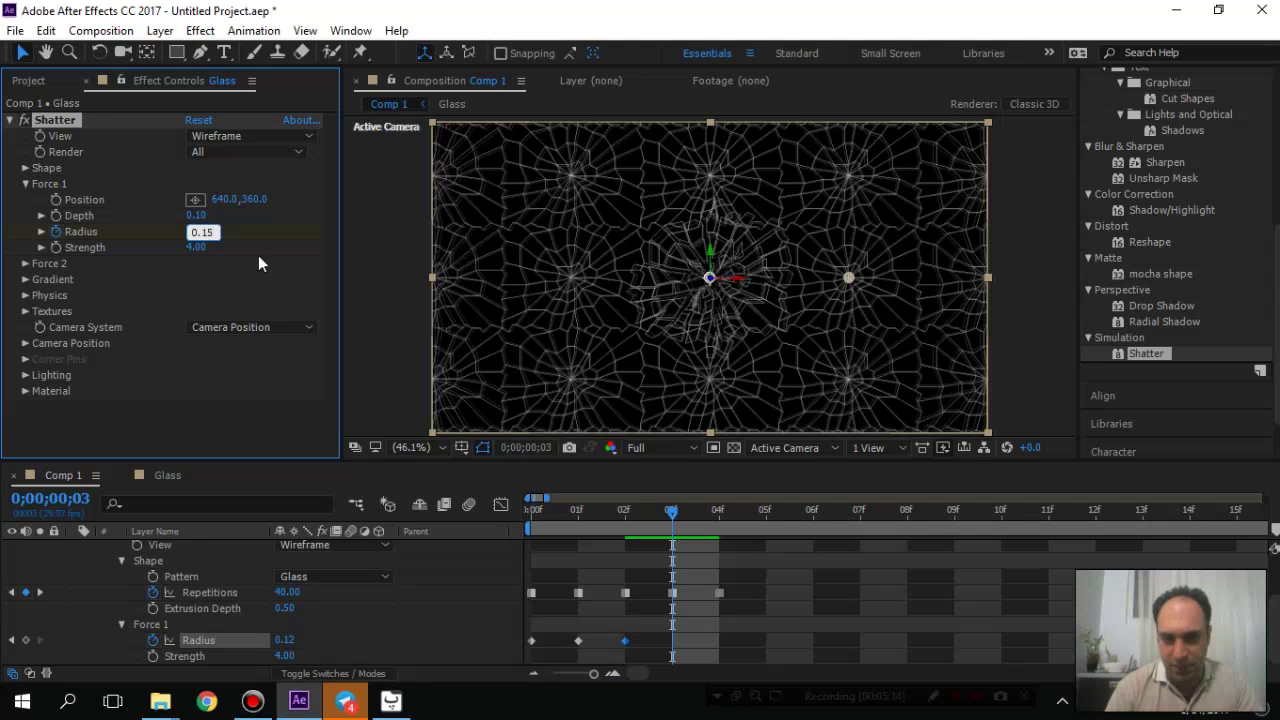
{"action": "key", "text": "Return"}
- Keyframe the Radius of Force 1 at 0.17 on frame 4 and collapse the Force 1 settings
{"action": "left_click", "coordinate": [720, 510]}
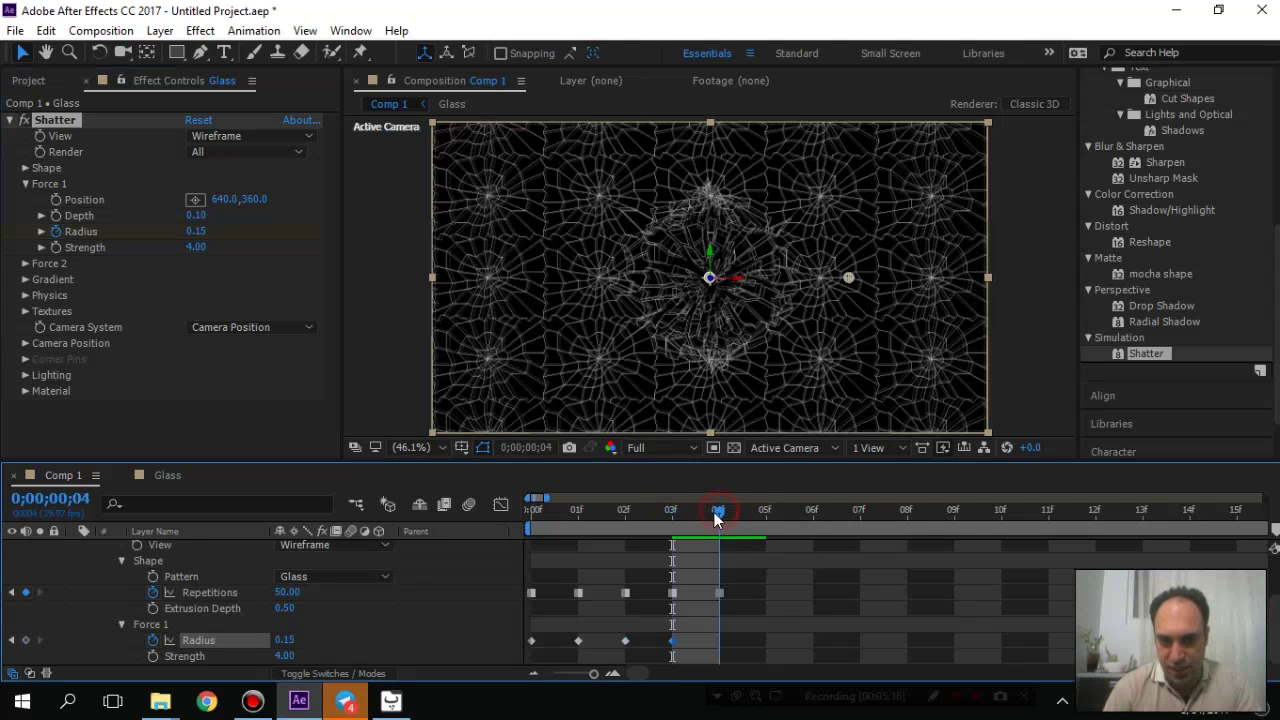
{"action": "left_click", "coordinate": [195, 231]}
{"action": "type", "text": "0.17"}
{"action": "key", "text": "Return"}
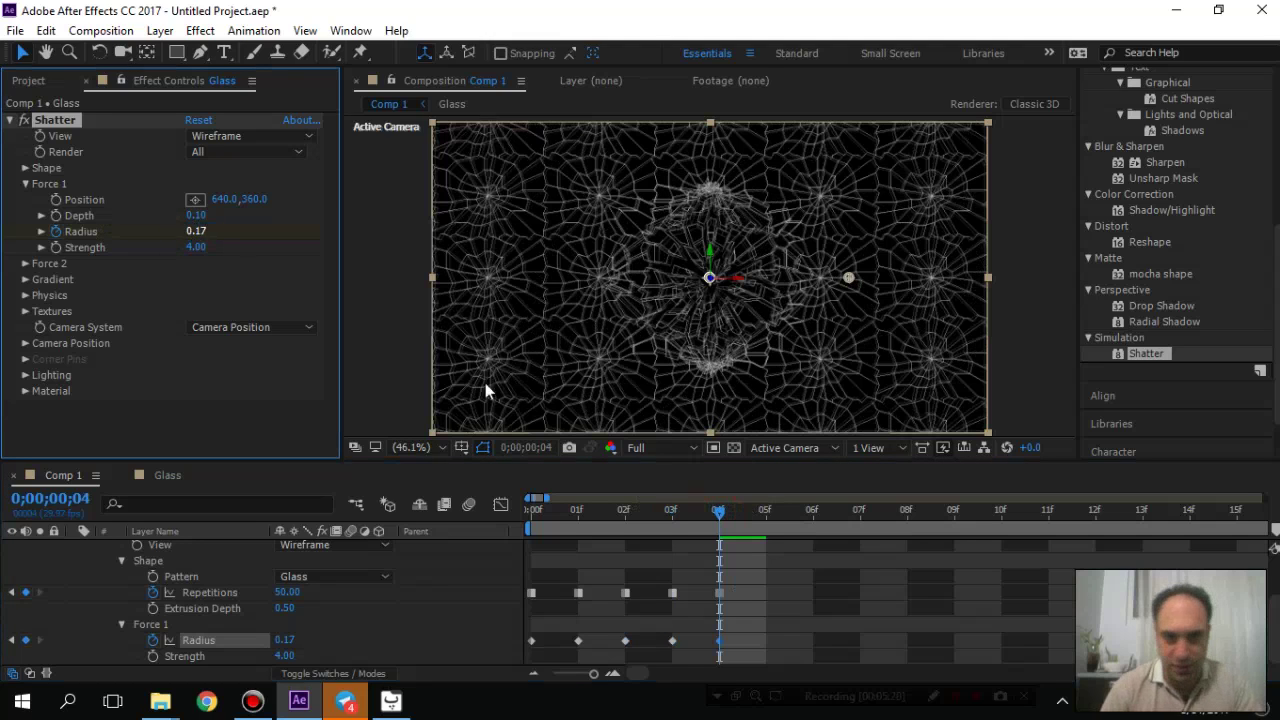
{"action": "left_click", "coordinate": [26, 185]}
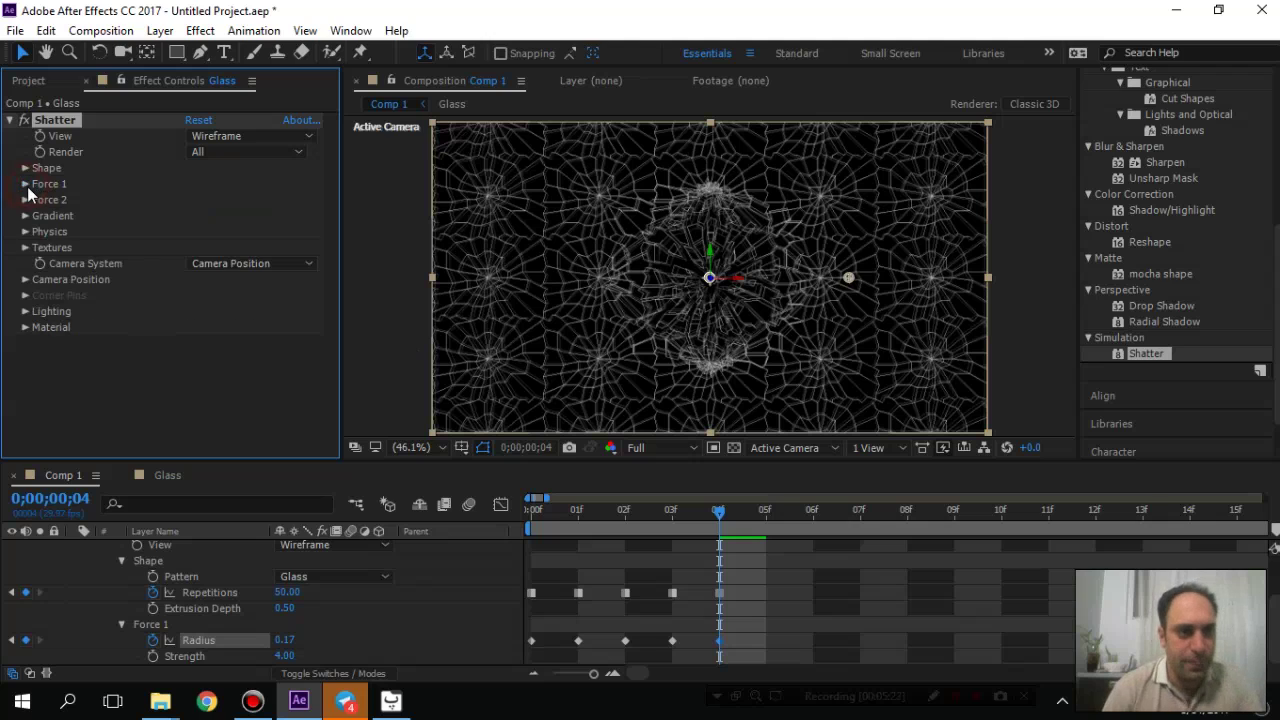
- Expand the Shatter Textures settings and set the texture Opacity to 0.75, leaving the Color as it is
{"action": "left_click", "coordinate": [26, 248]}
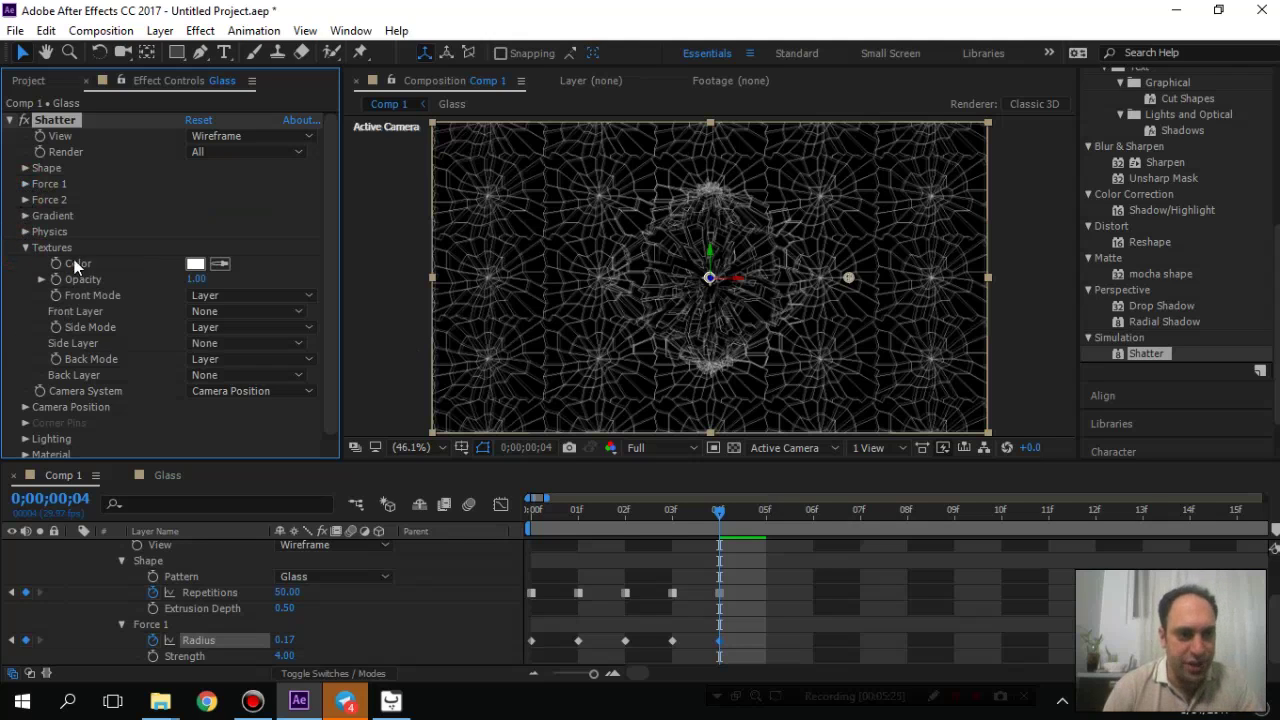
{"action": "left_click", "coordinate": [197, 266]}
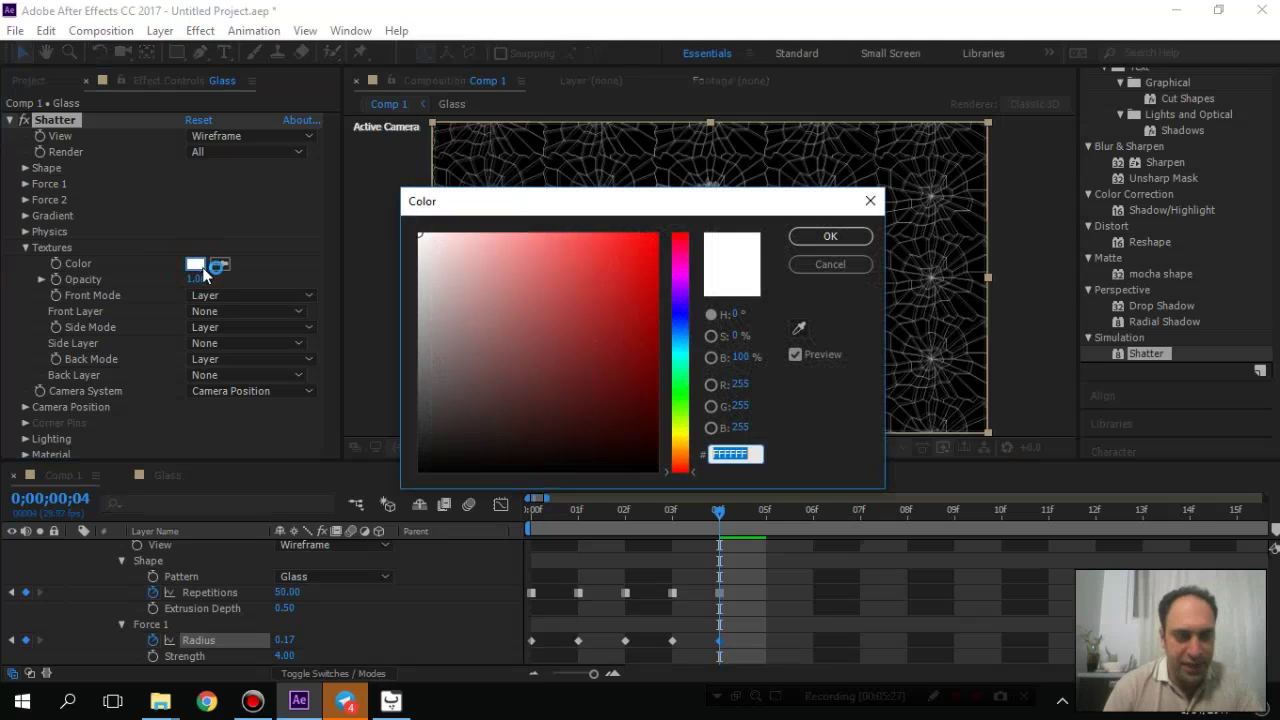
{"action": "left_click", "coordinate": [840, 264]}
{"action": "left_click", "coordinate": [198, 280]}
{"action": "type", "text": "0.75"}
{"action": "key", "text": "Return"}
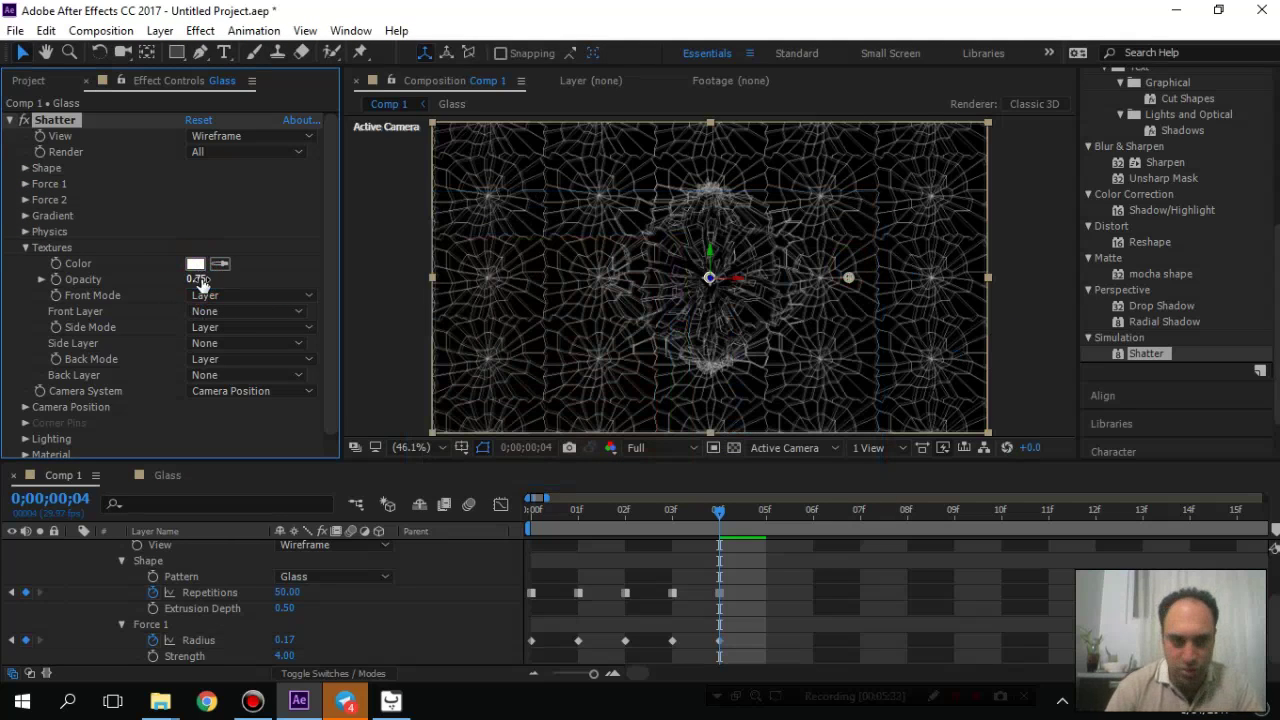
- Set the texture Side Mode to Color + Opacity and the Back Mode to Color
{"action": "left_click", "coordinate": [242, 329]}
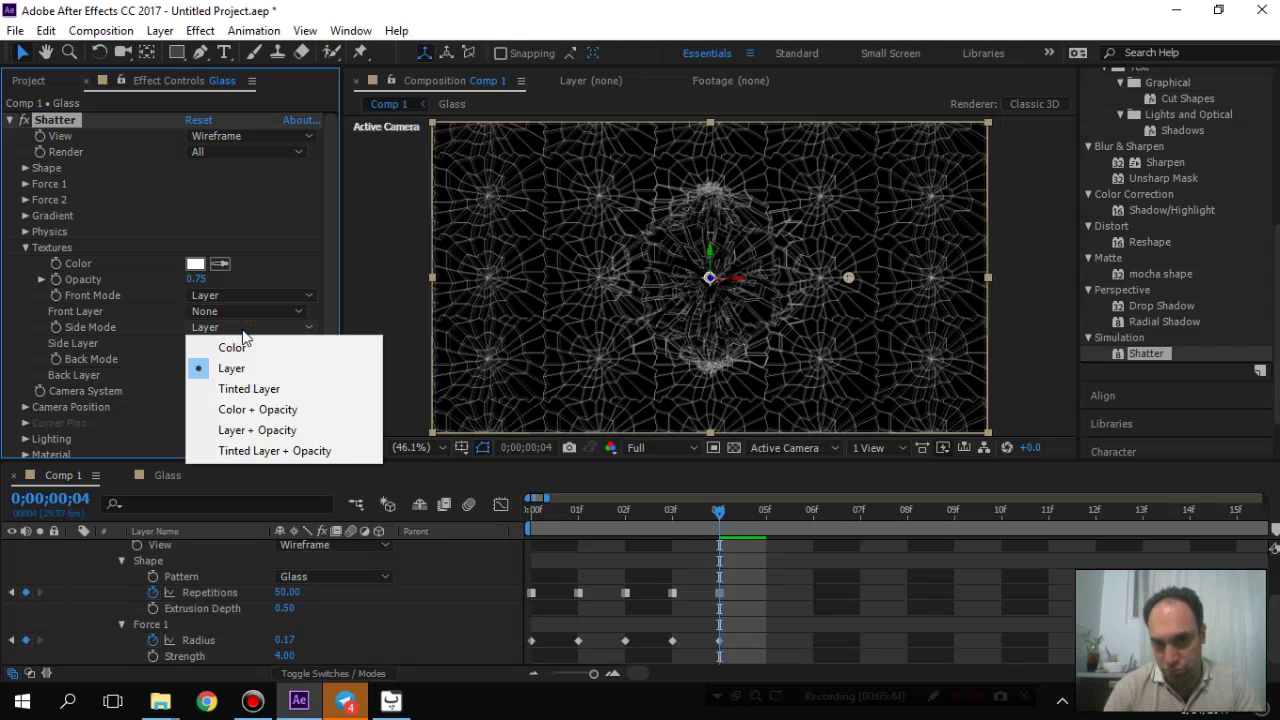
{"action": "left_click", "coordinate": [257, 409]}
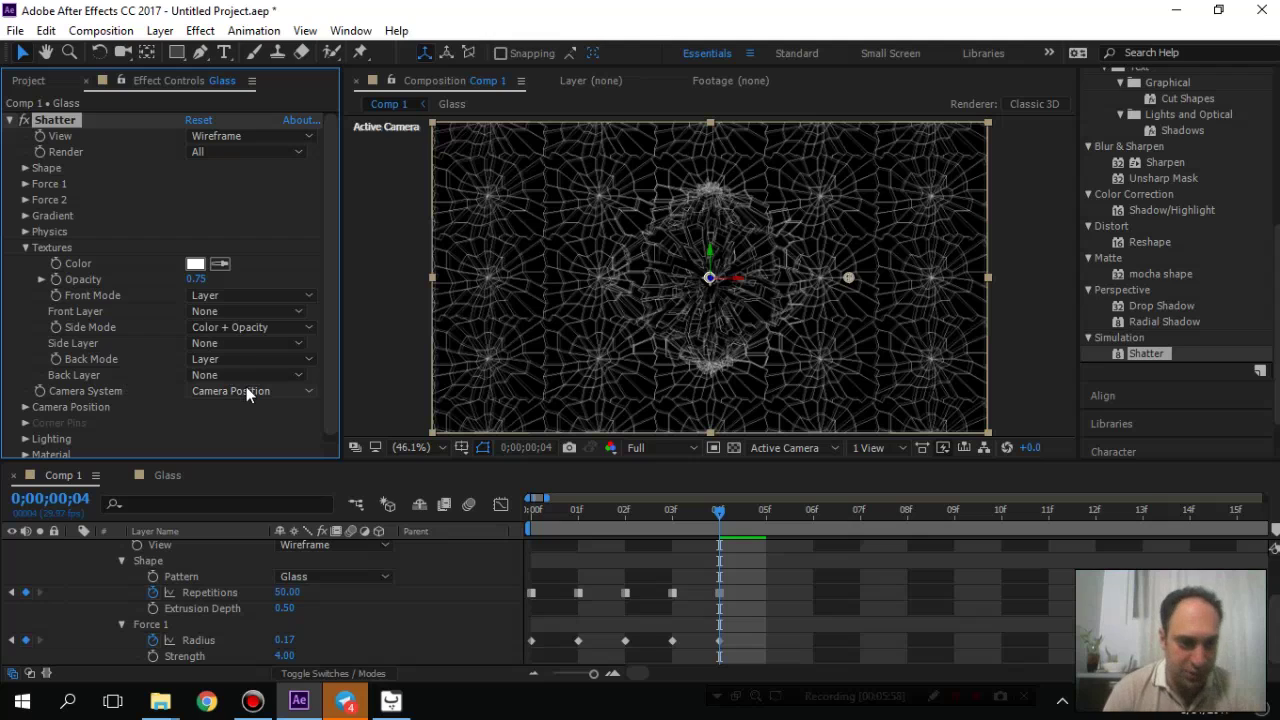
{"action": "left_click", "coordinate": [215, 360]}
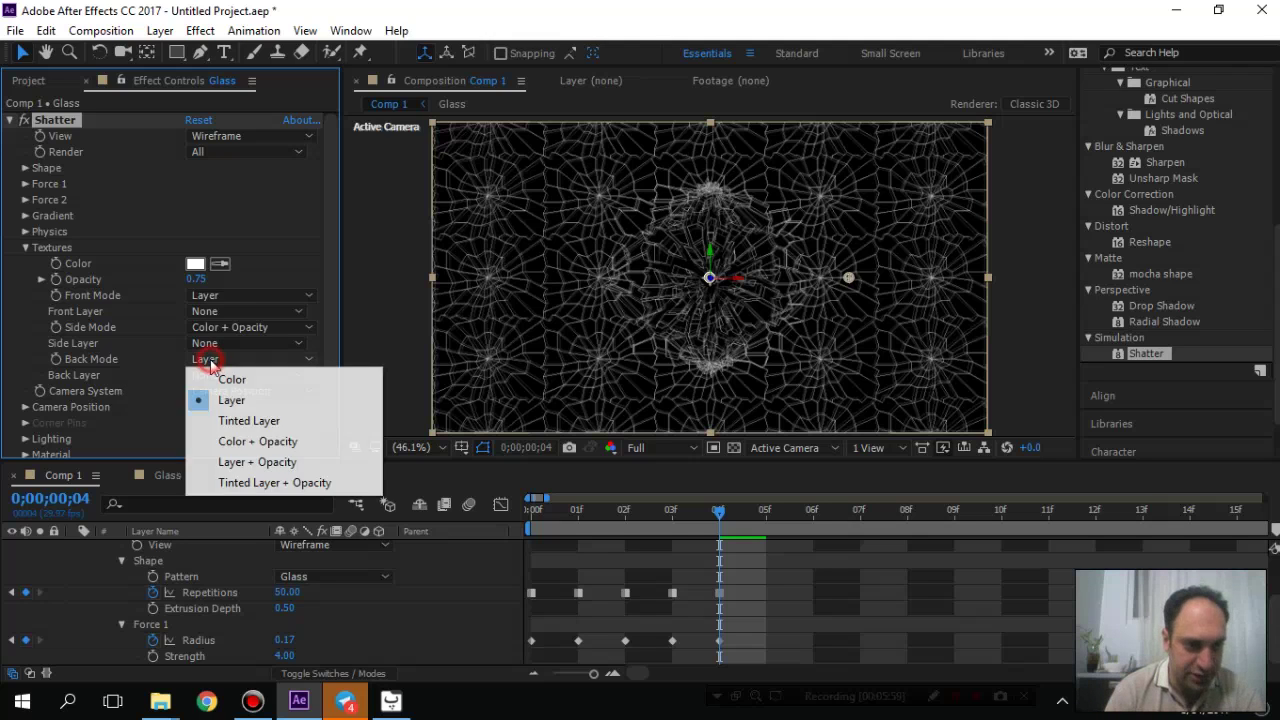
{"action": "left_click", "coordinate": [265, 380]}
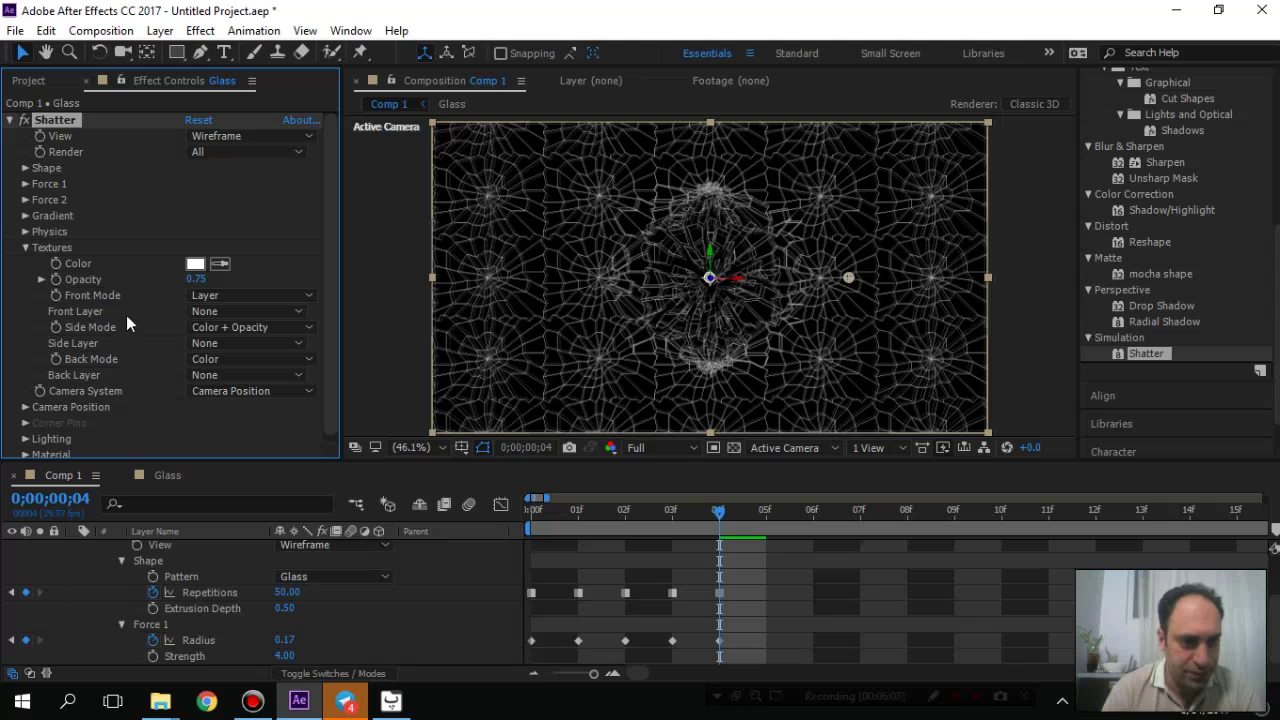
- Set the Shatter Camera System to Comp Camera, dismiss the warning and collapse the Textures settings
{"action": "left_click", "coordinate": [245, 392]}
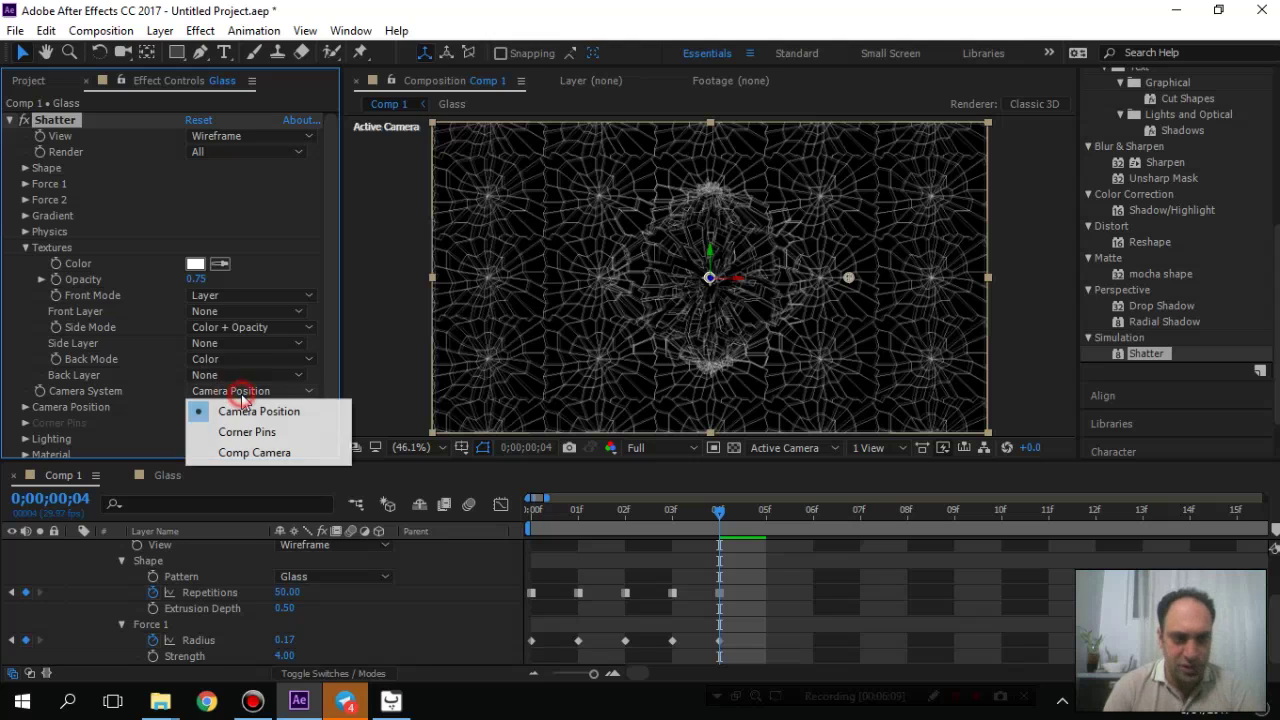
{"action": "left_click", "coordinate": [254, 452]}
{"action": "left_click", "coordinate": [765, 422]}
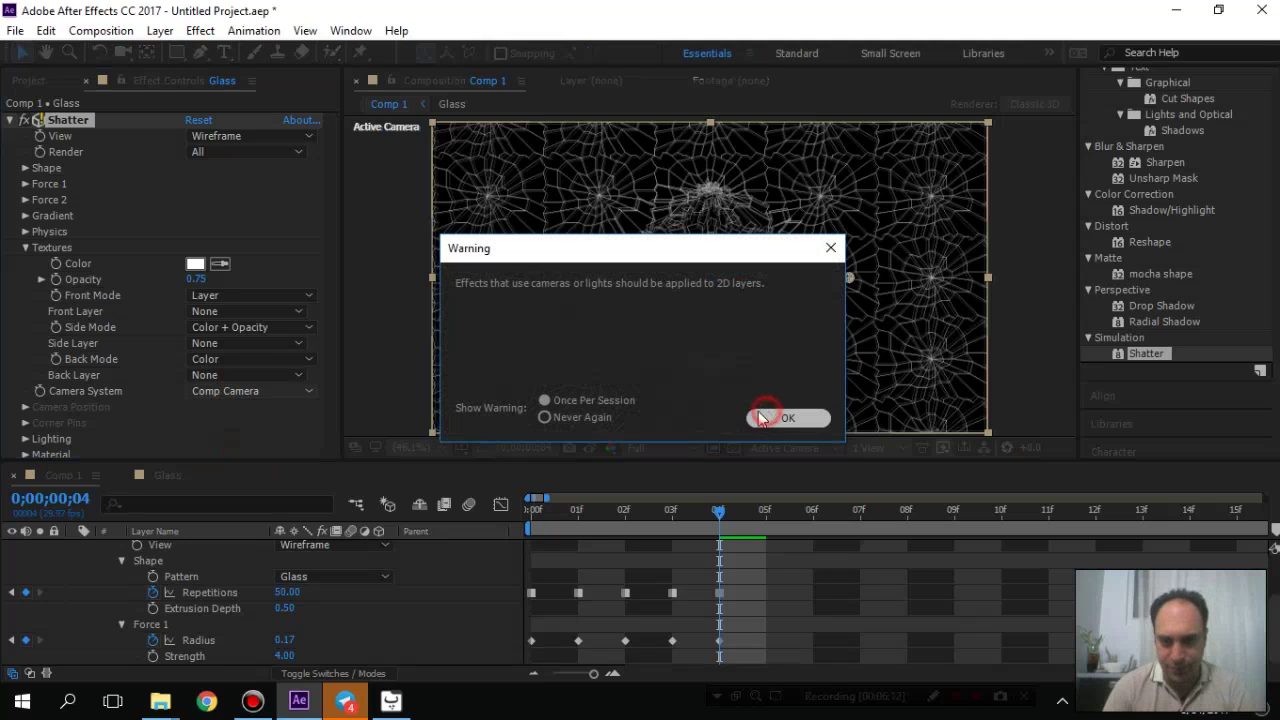
{"action": "left_click", "coordinate": [25, 247]}
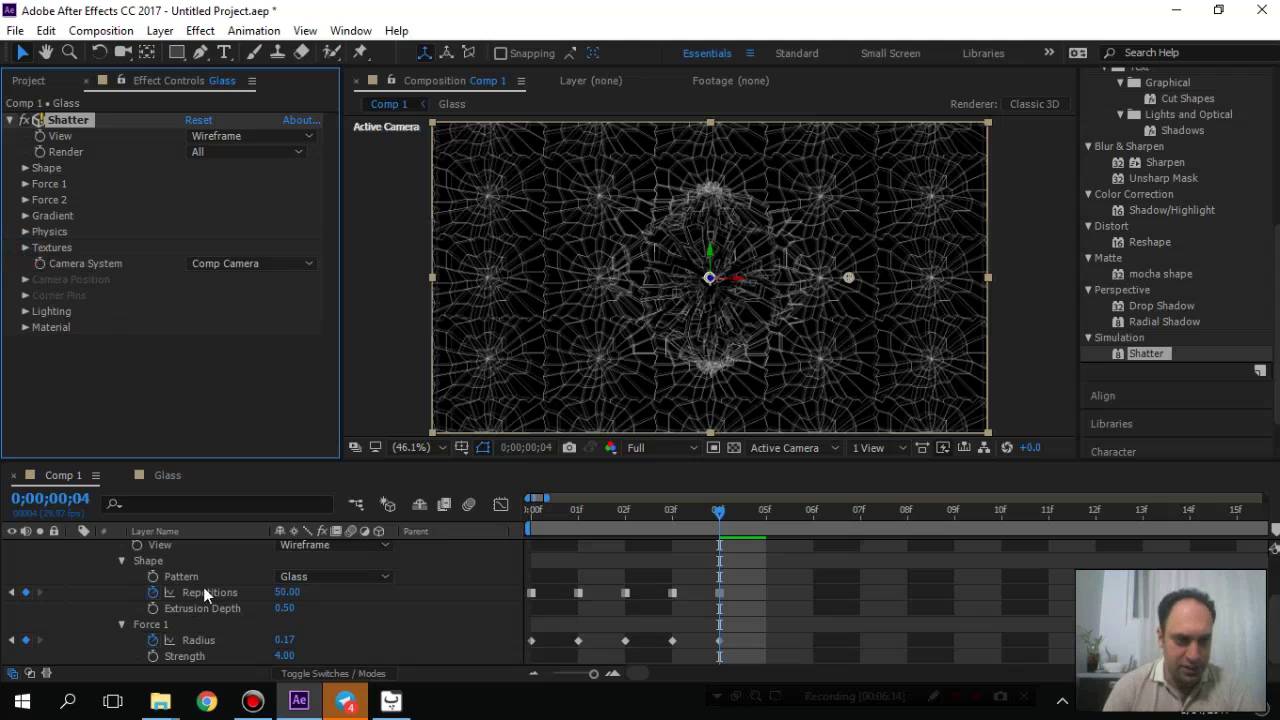
- Collapse the Glass layer's effect properties in the timeline
{"action": "left_click", "coordinate": [122, 560]}
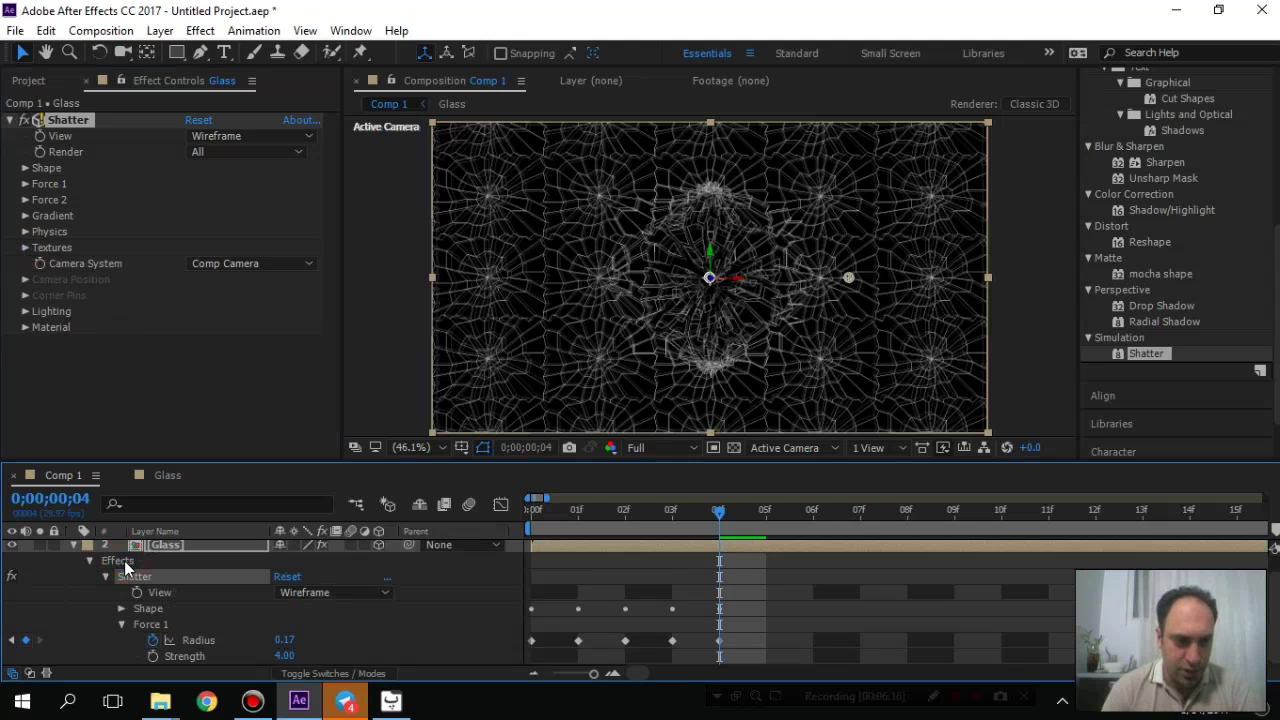
{"action": "left_click", "coordinate": [88, 561]}
{"action": "left_click", "coordinate": [74, 564]}
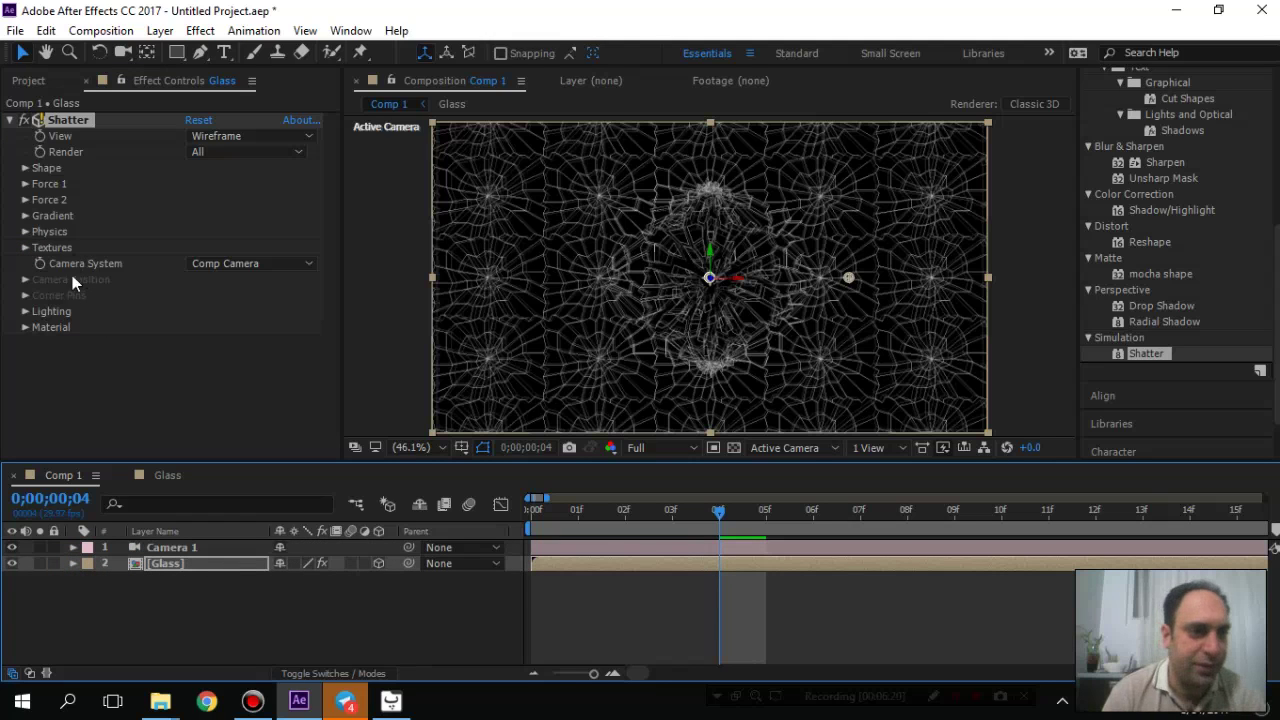
- Expand the Shatter Lighting settings and set the Light Intensity to 5
{"action": "left_click", "coordinate": [25, 311]}
{"action": "left_click", "coordinate": [196, 343]}
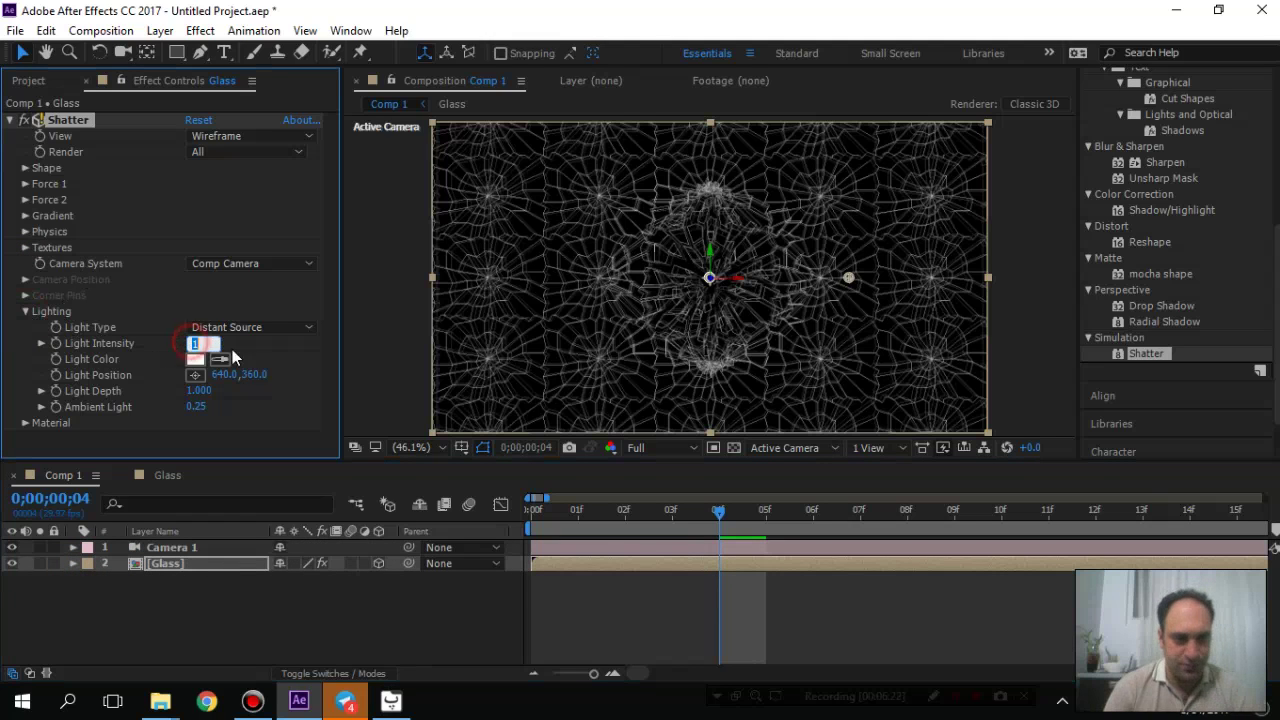
{"action": "type", "text": "5"}
{"action": "key", "text": "Return"}
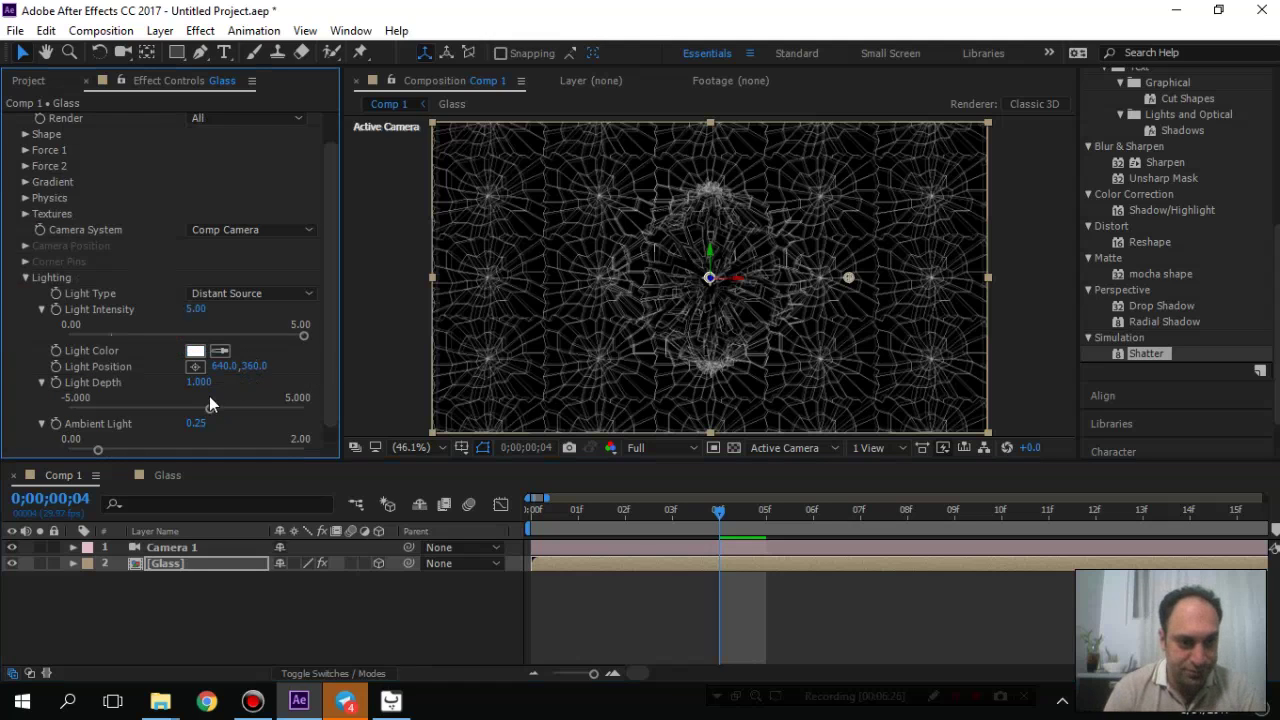
- Try a Shatter Light Depth of -5, followed by a Light Depth of 5
{"action": "left_click_drag", "start_coordinate": [205, 411], "coordinate": [52, 414]}
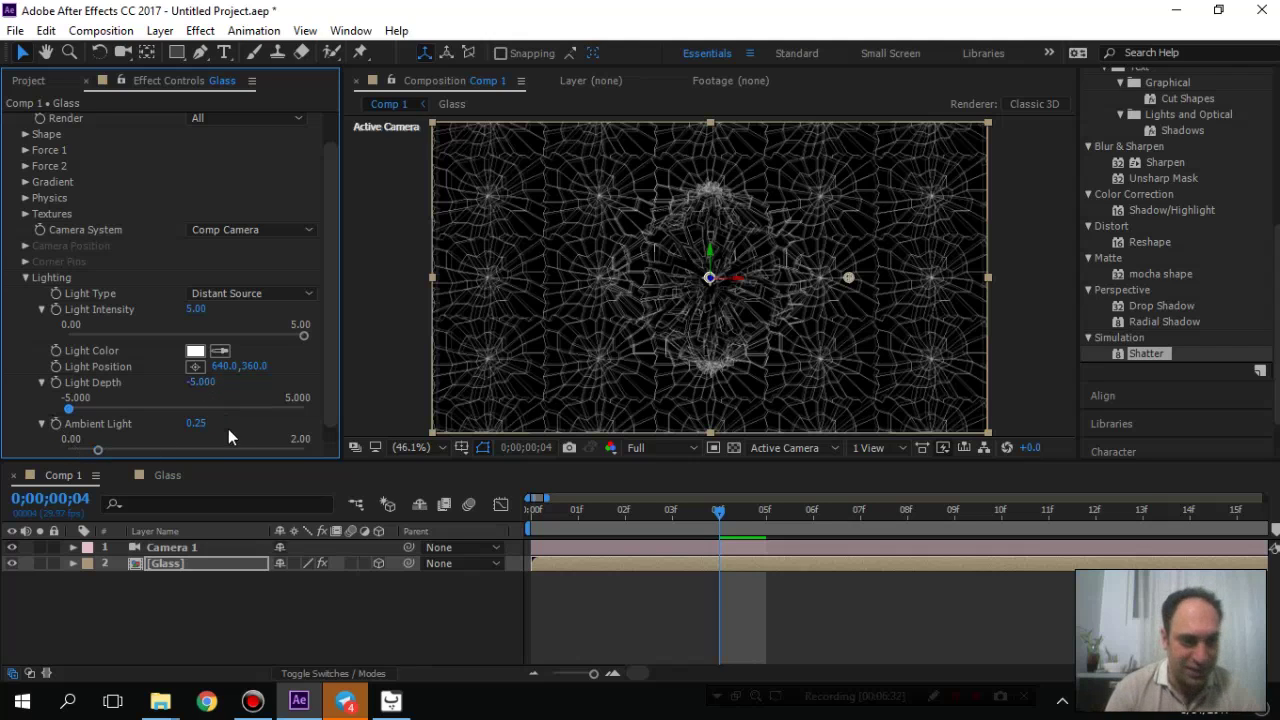
{"action": "left_click", "coordinate": [203, 382]}
{"action": "type", "text": "5"}
{"action": "key", "text": "Return"}
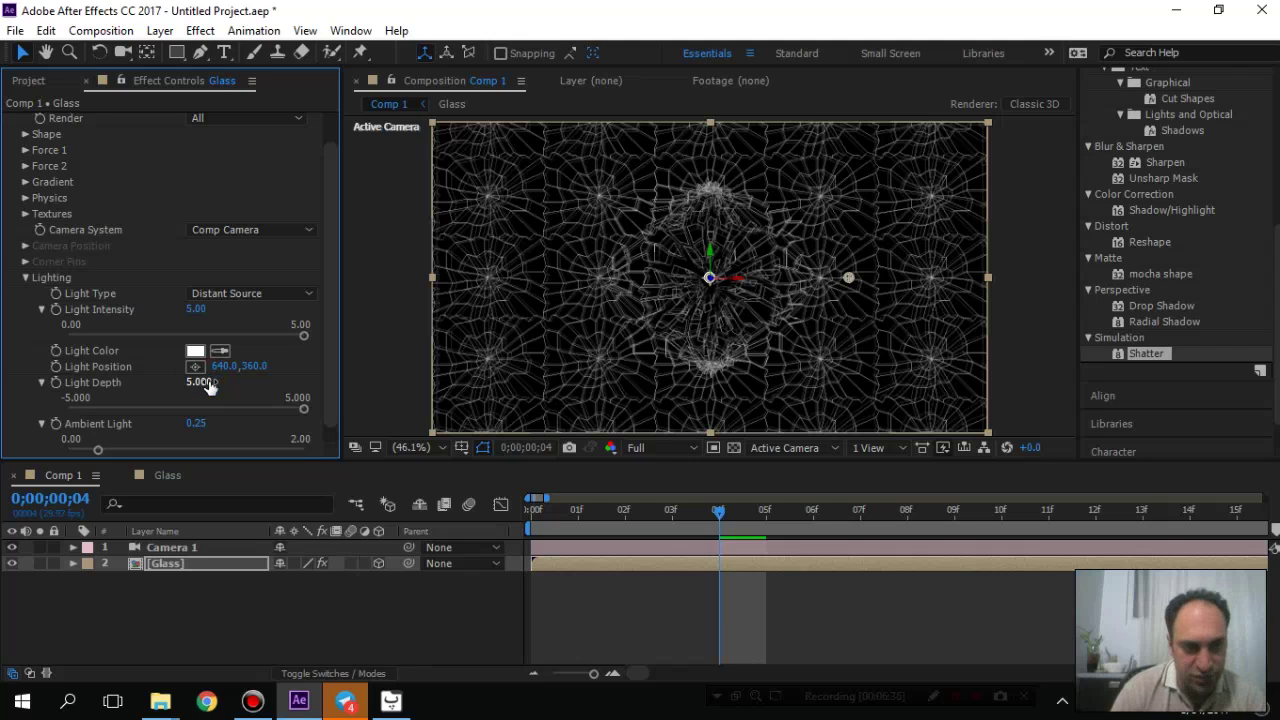
- Set the Shatter Ambient Light to 0.5 and the Light Depth to -5
{"action": "scroll", "coordinate": [329, 398], "scroll_direction": "down", "scroll_amount": 1}
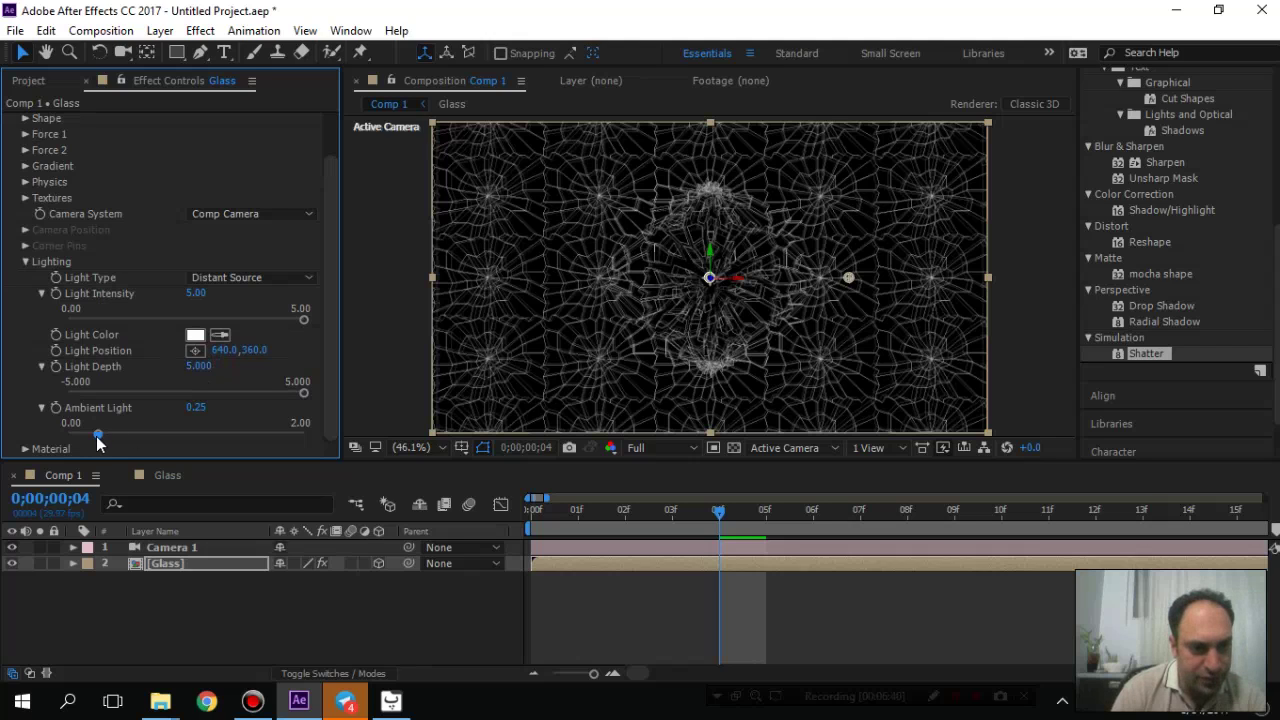
{"action": "left_click", "coordinate": [196, 408]}
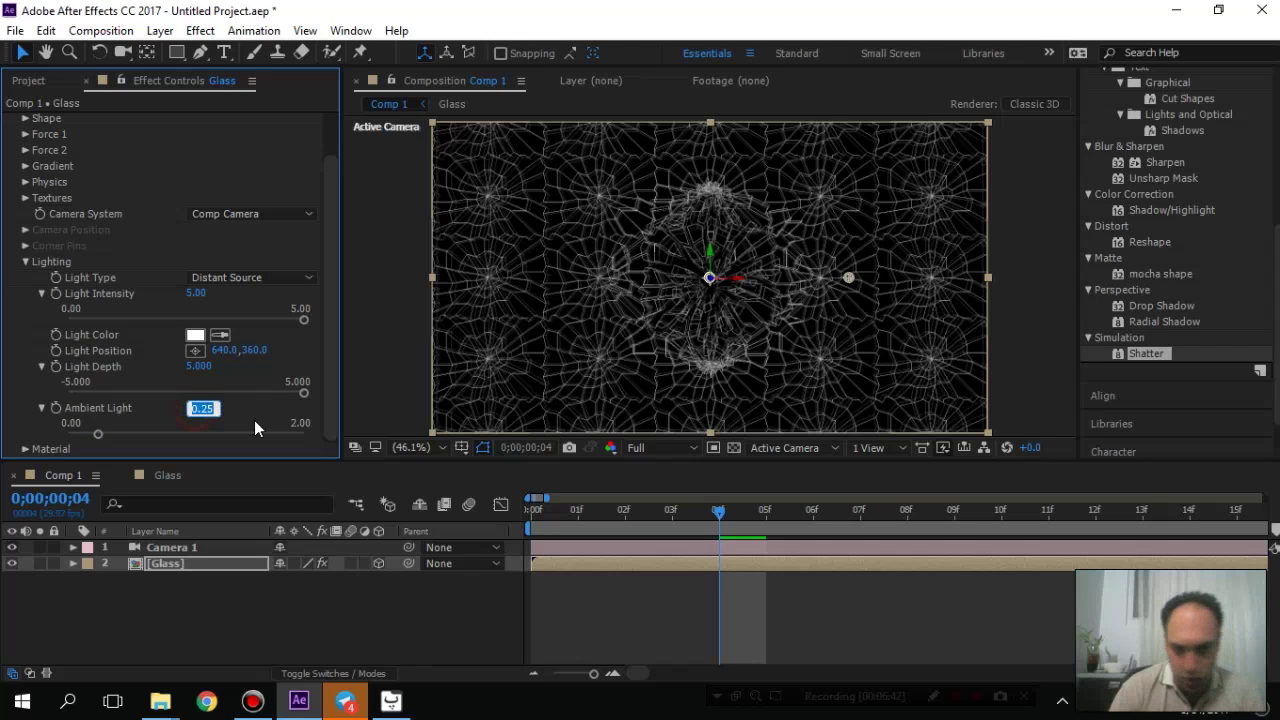
{"action": "type", "text": "0.5"}
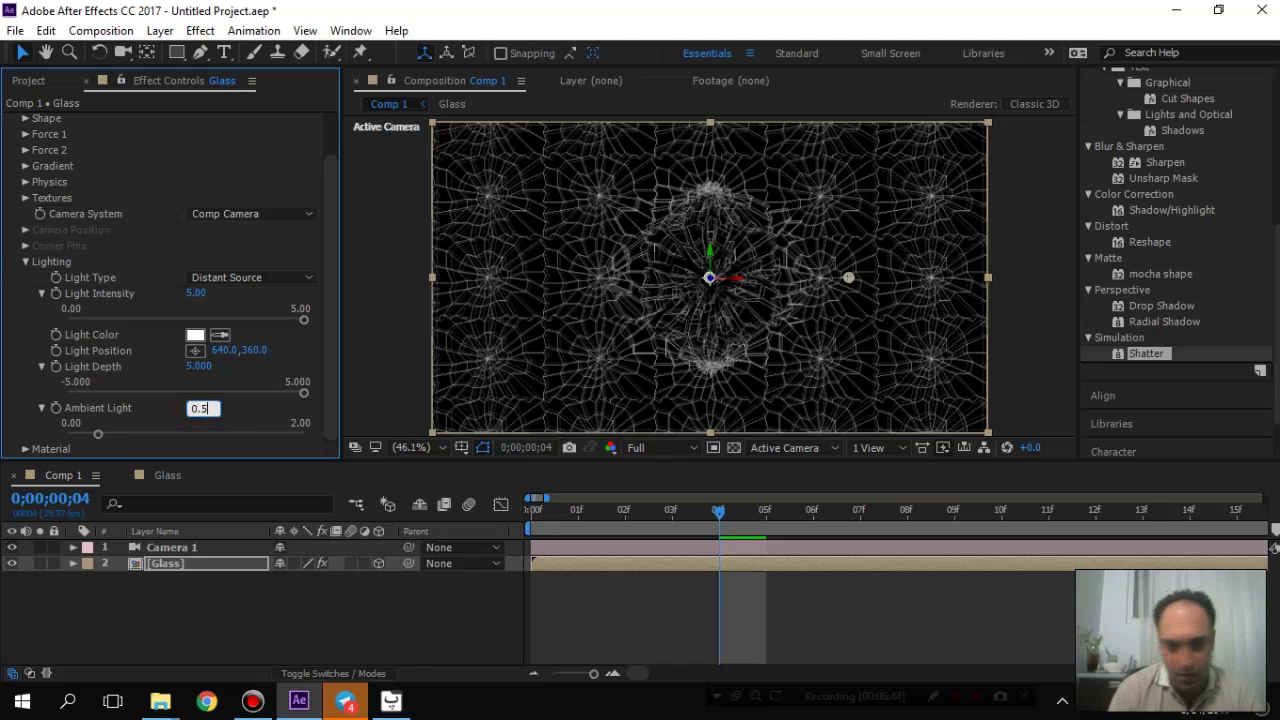
{"action": "key", "text": "Return"}
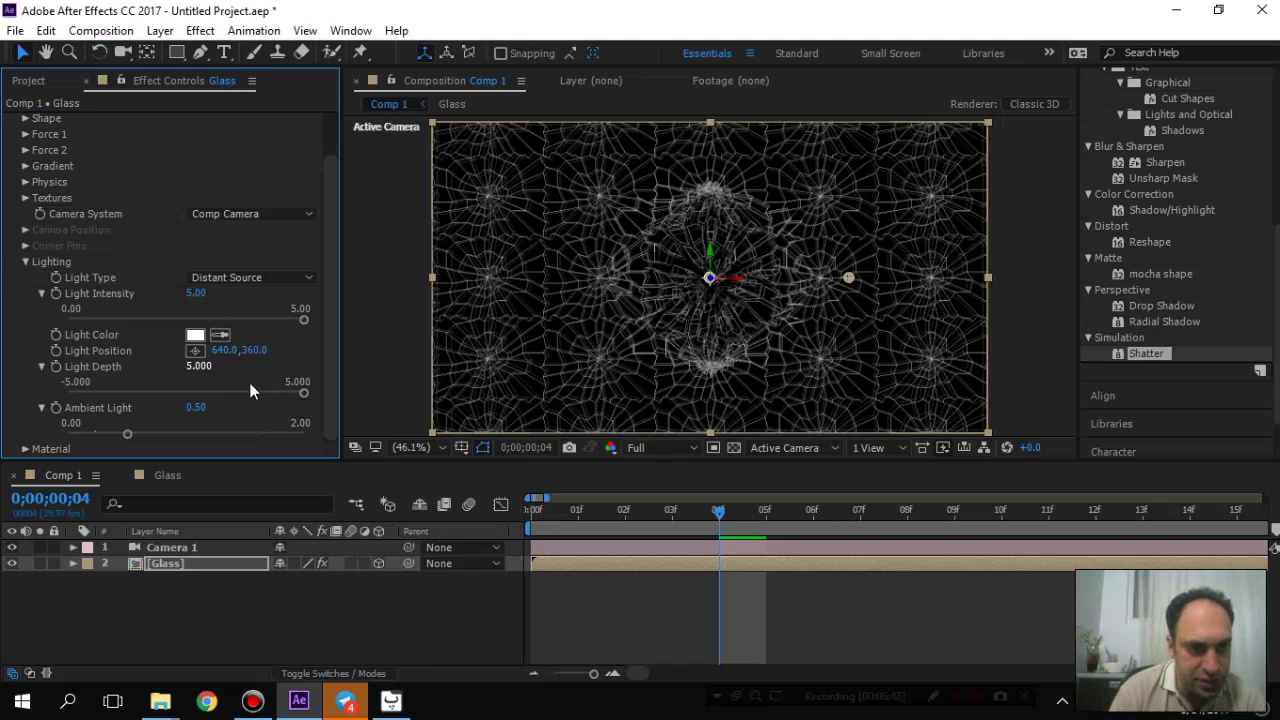
{"action": "left_click", "coordinate": [304, 392]}
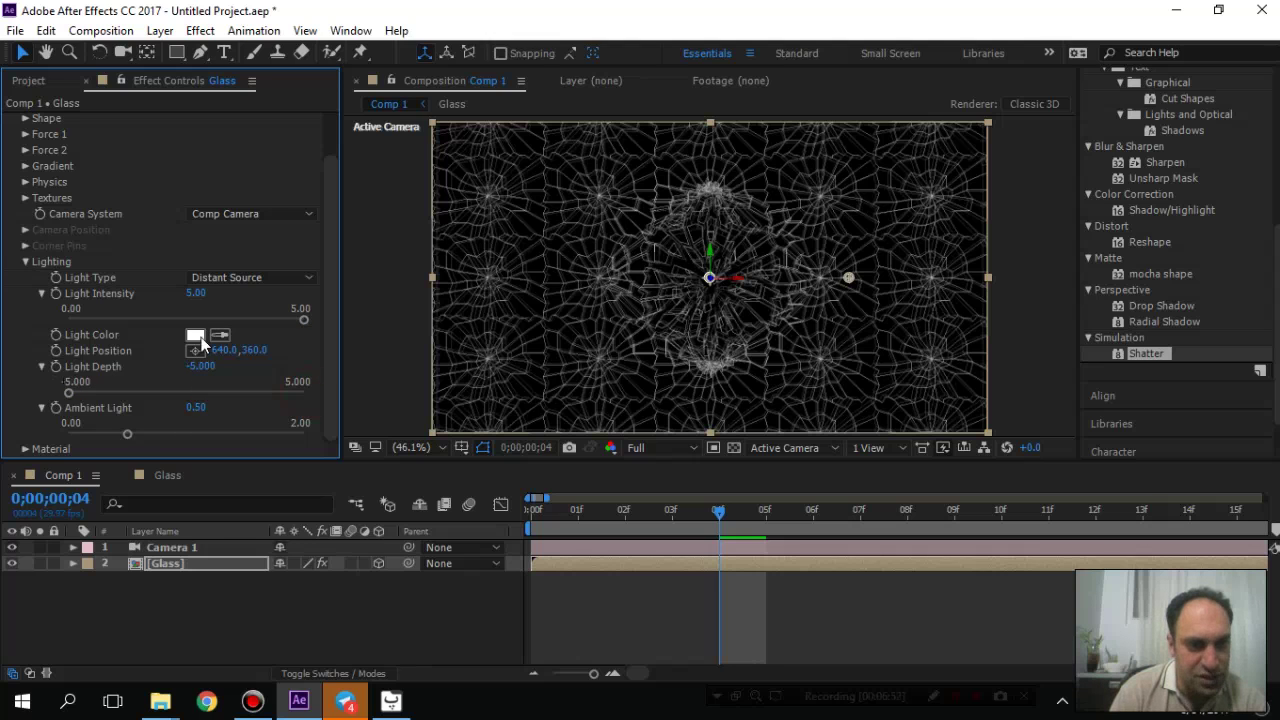
- Change the Shatter Light Color to a pale lavender blue
{"action": "left_click", "coordinate": [197, 335]}
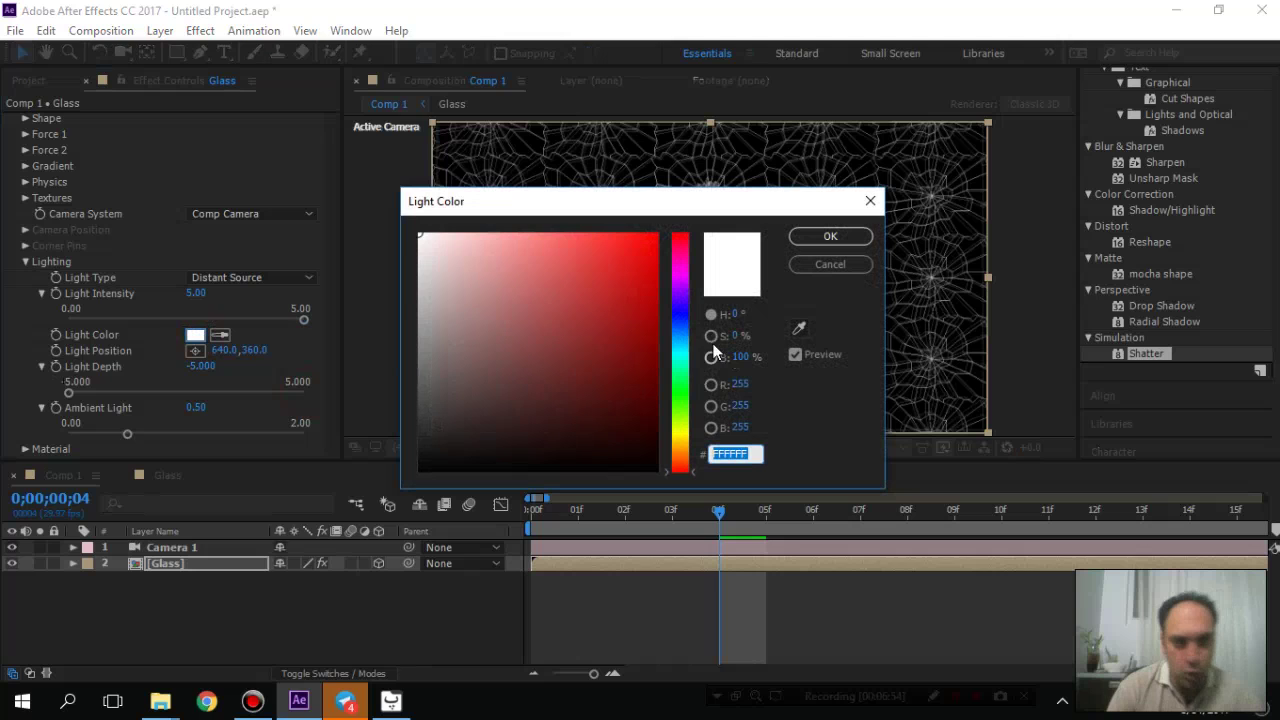
{"action": "left_click", "coordinate": [682, 316]}
{"action": "left_click_drag", "start_coordinate": [518, 260], "coordinate": [492, 244]}
{"action": "left_click", "coordinate": [856, 238]}
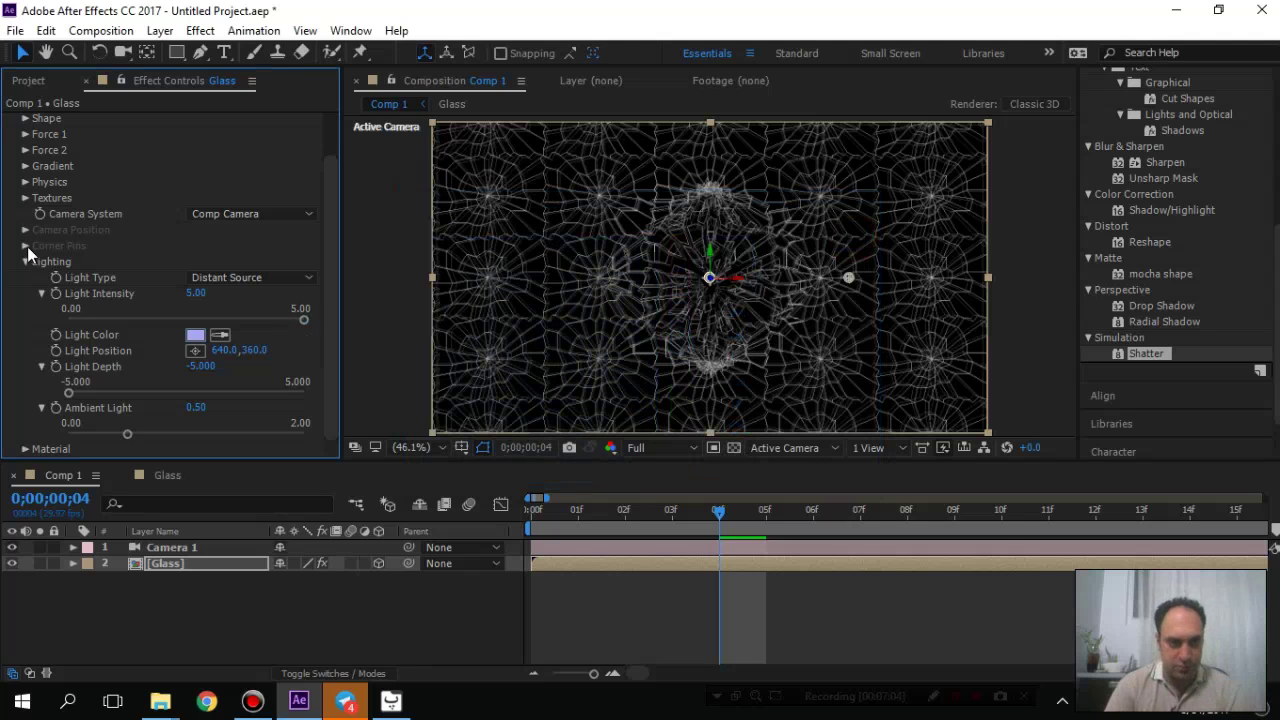
- Collapse the Lighting settings and set the Shatter View to Rendered
{"action": "left_click", "coordinate": [24, 261]}
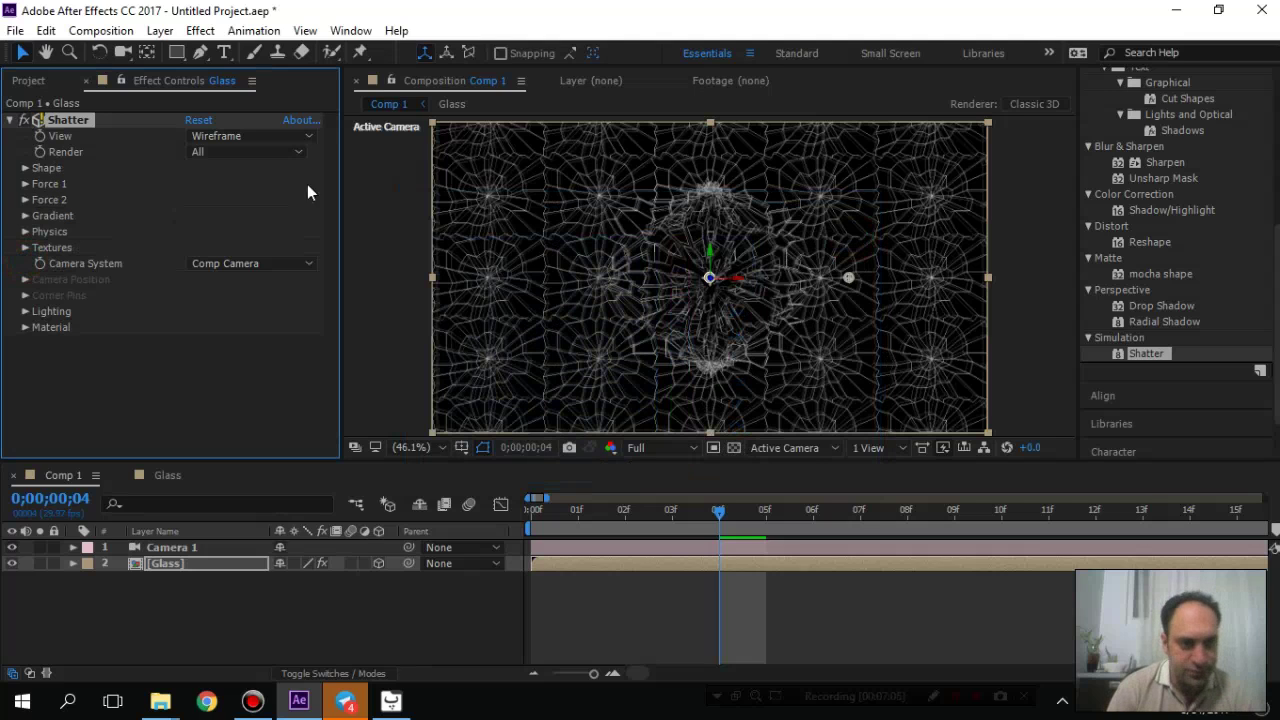
{"action": "left_click", "coordinate": [277, 135]}
{"action": "left_click", "coordinate": [263, 156]}
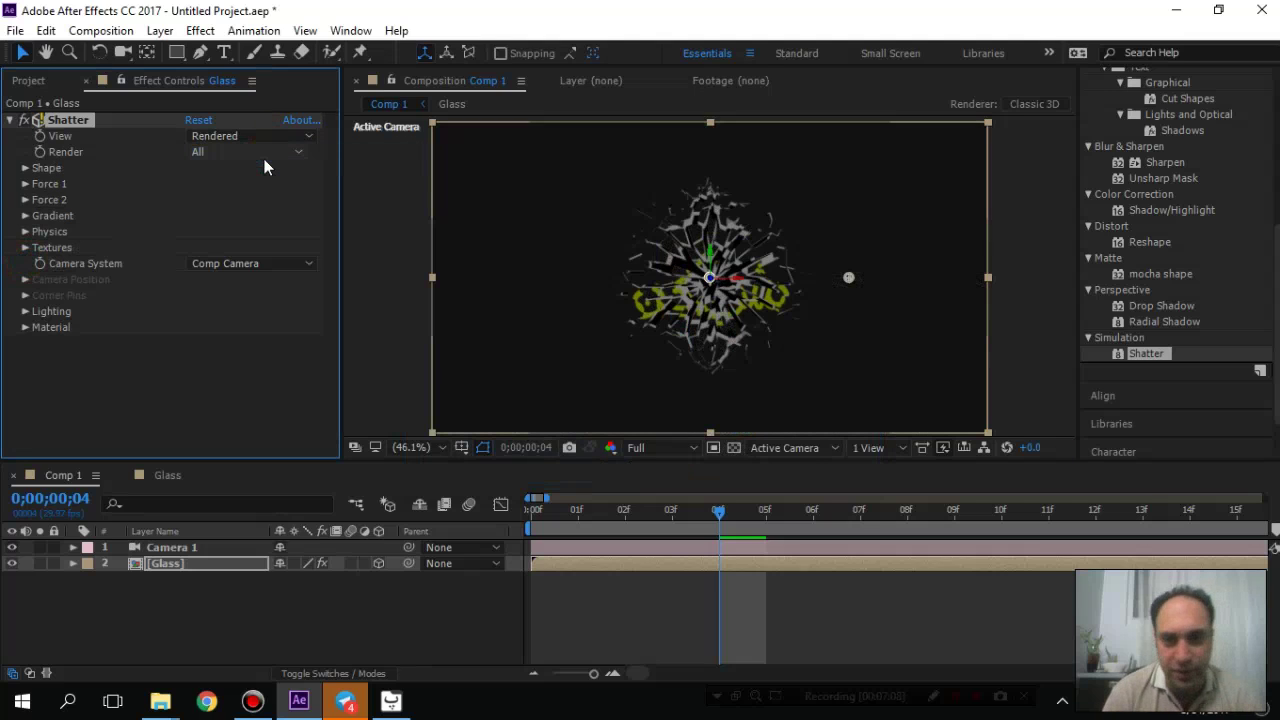
- Preview the rendered shatter animation from the first frame and stop at about 0;00;02;03
{"action": "left_click", "coordinate": [532, 510]}
{"action": "key", "text": "space"}
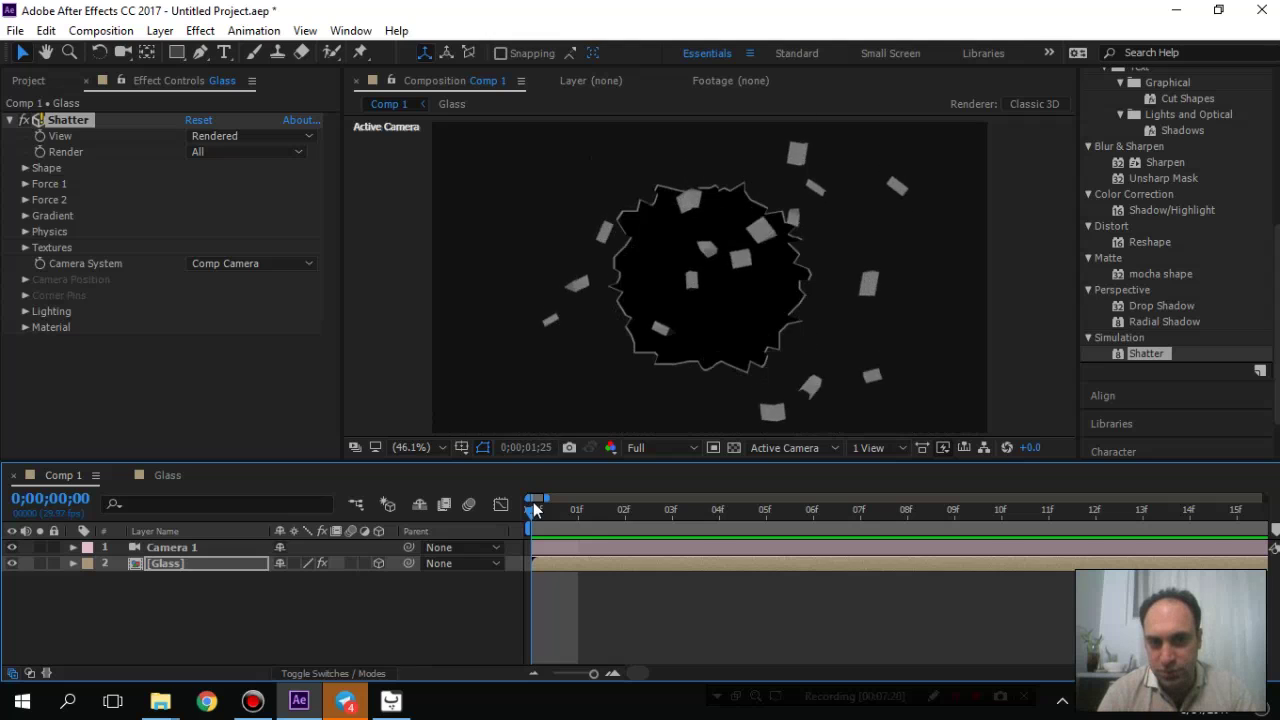
{"action": "key", "text": "space"}
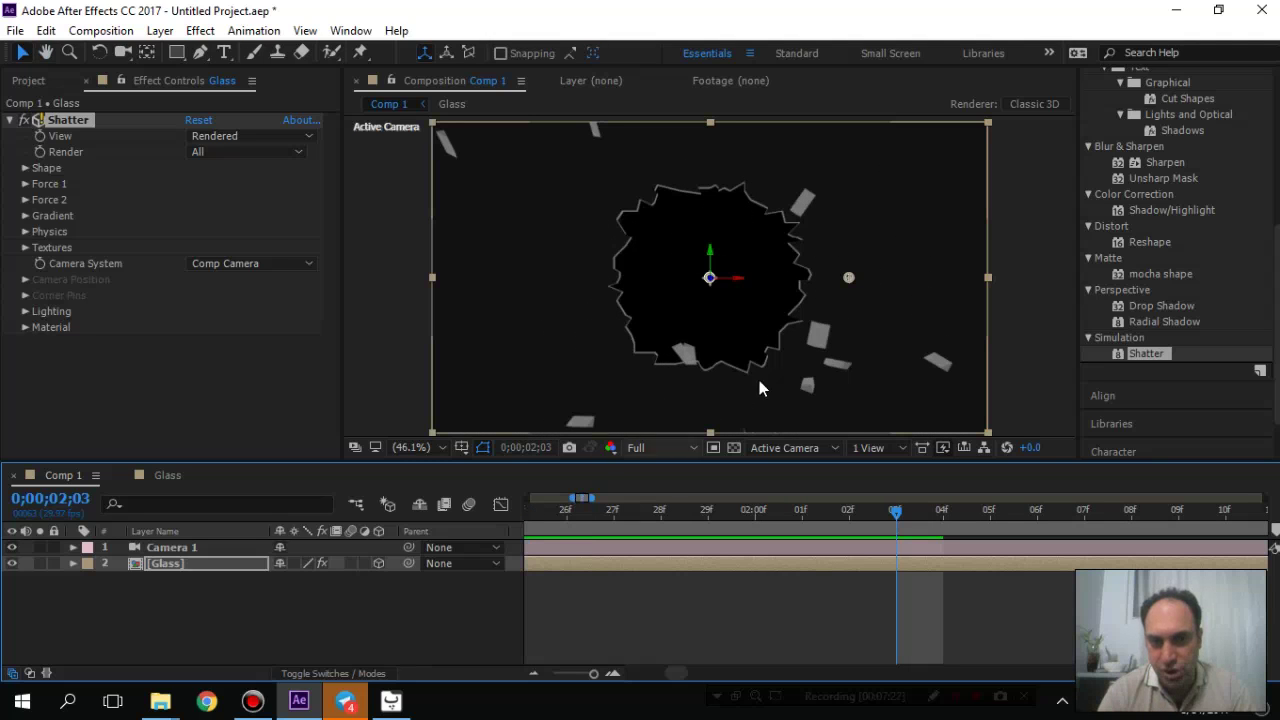
- Try orbiting Camera 1 around the glass to view the shattering at frame 4 from the side
{"action": "left_click", "coordinate": [185, 550]}
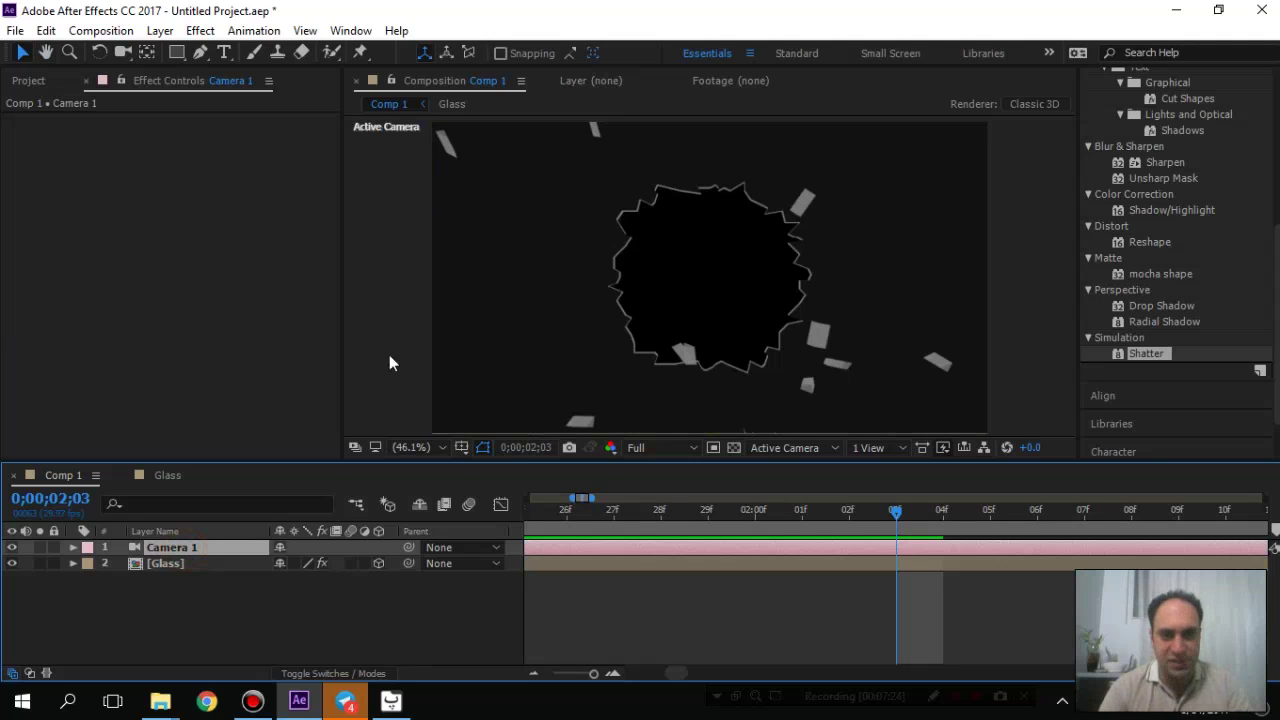
{"action": "key", "text": "c"}
{"action": "left_click", "coordinate": [710, 282]}
{"action": "left_click_drag", "start_coordinate": [707, 284], "coordinate": [677, 280]}
{"action": "left_click_drag", "start_coordinate": [766, 517], "coordinate": [703, 531]}
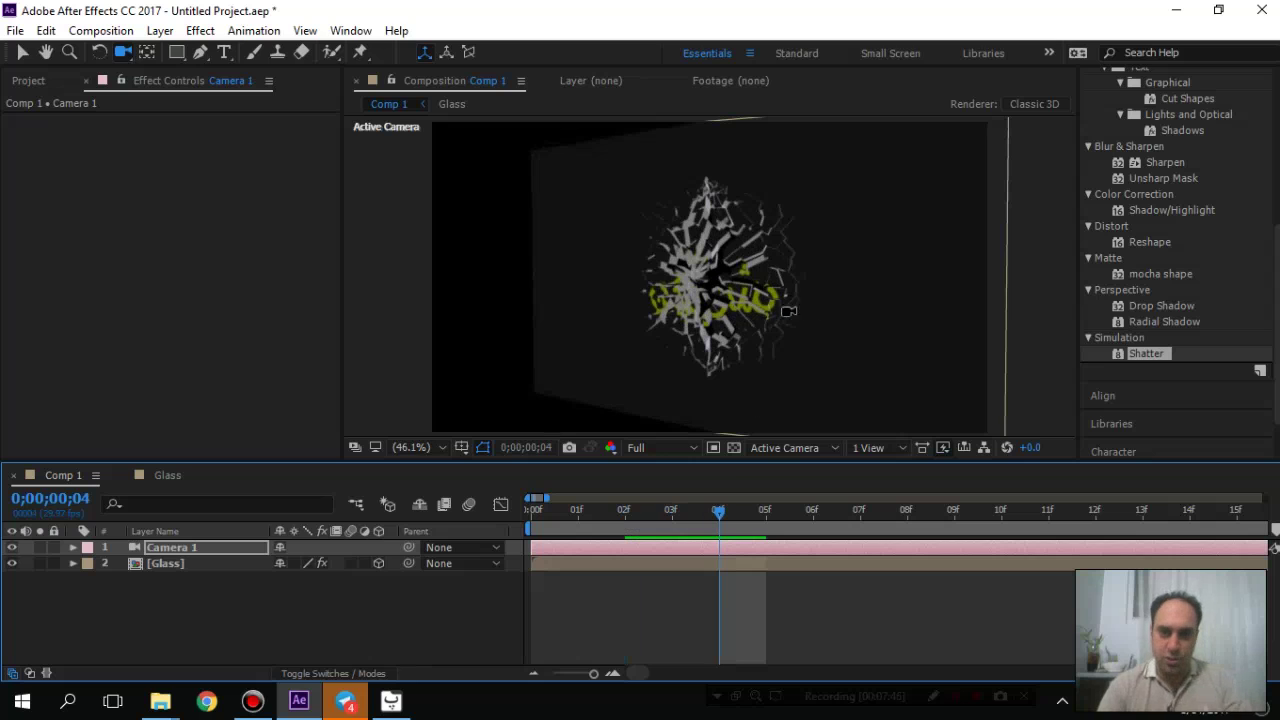
{"action": "key", "text": "c"}
{"action": "left_click_drag", "start_coordinate": [745, 286], "coordinate": [674, 286]}
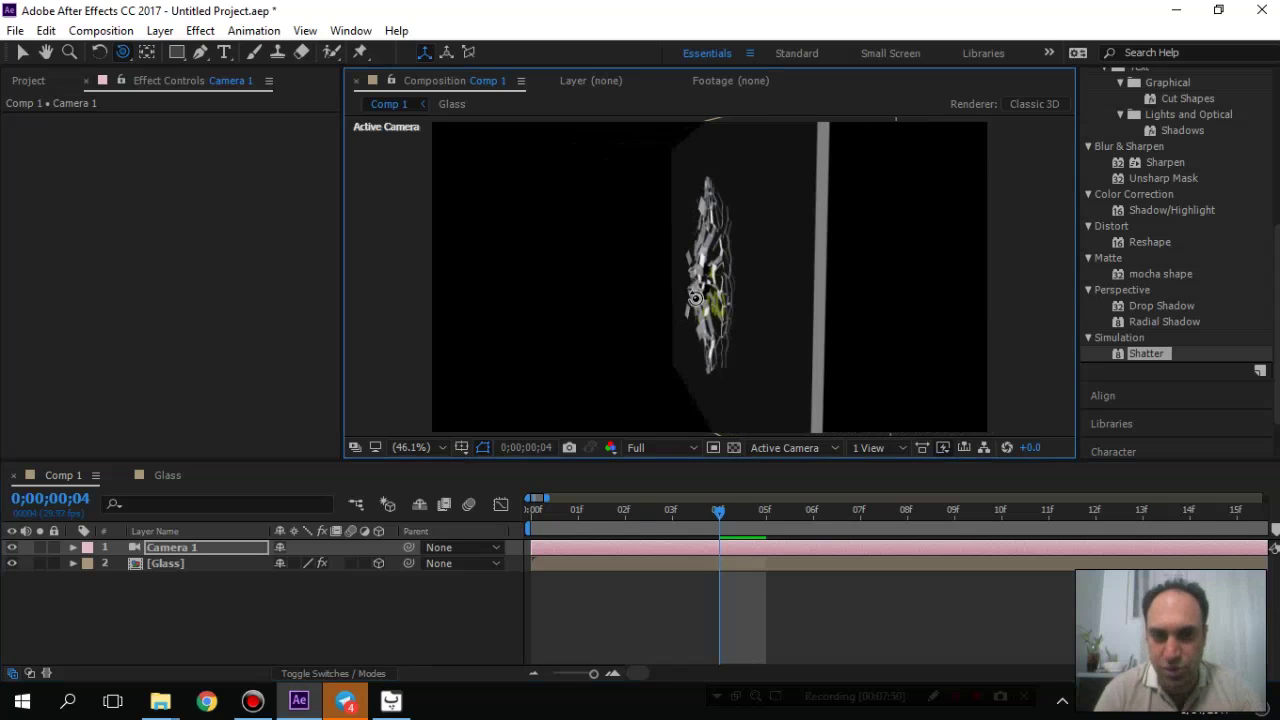
- Advance to frame 12, try tracking and dollying Camera 1 closer to the flying shards, and undo the camera moves
{"action": "left_click_drag", "start_coordinate": [720, 519], "coordinate": [842, 520]}
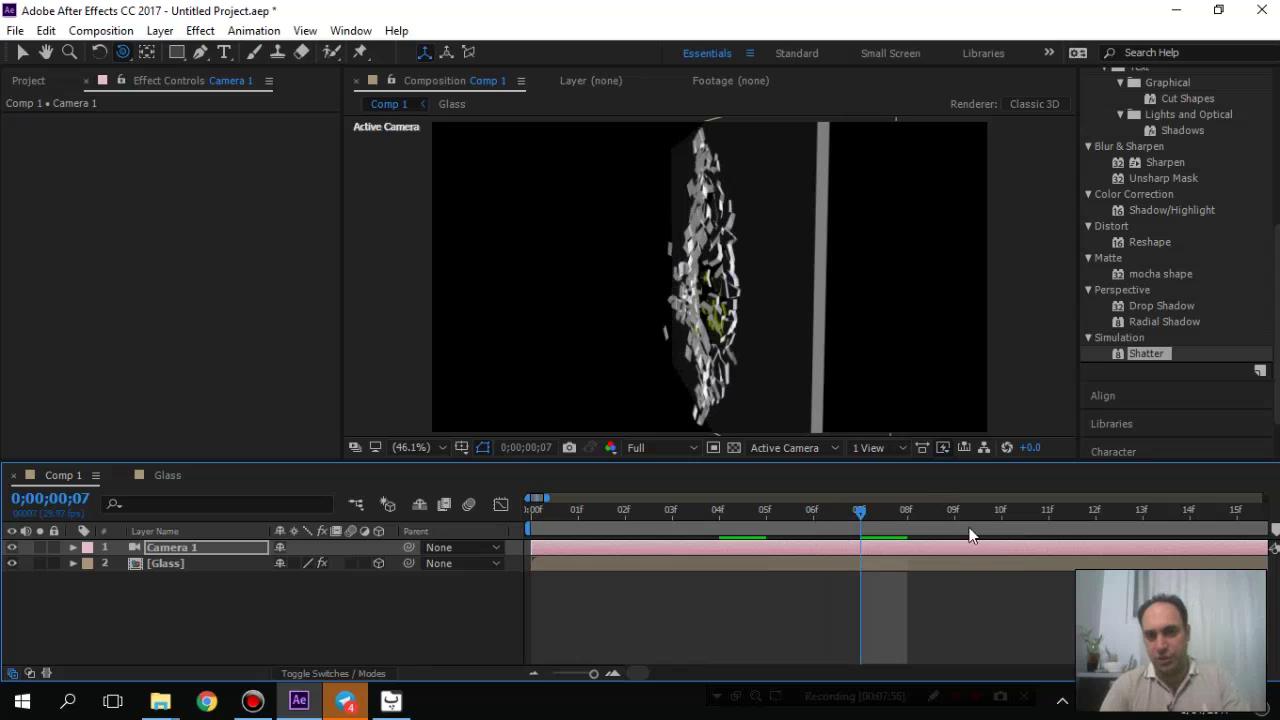
{"action": "left_click", "coordinate": [996, 518]}
{"action": "left_click", "coordinate": [1077, 517]}
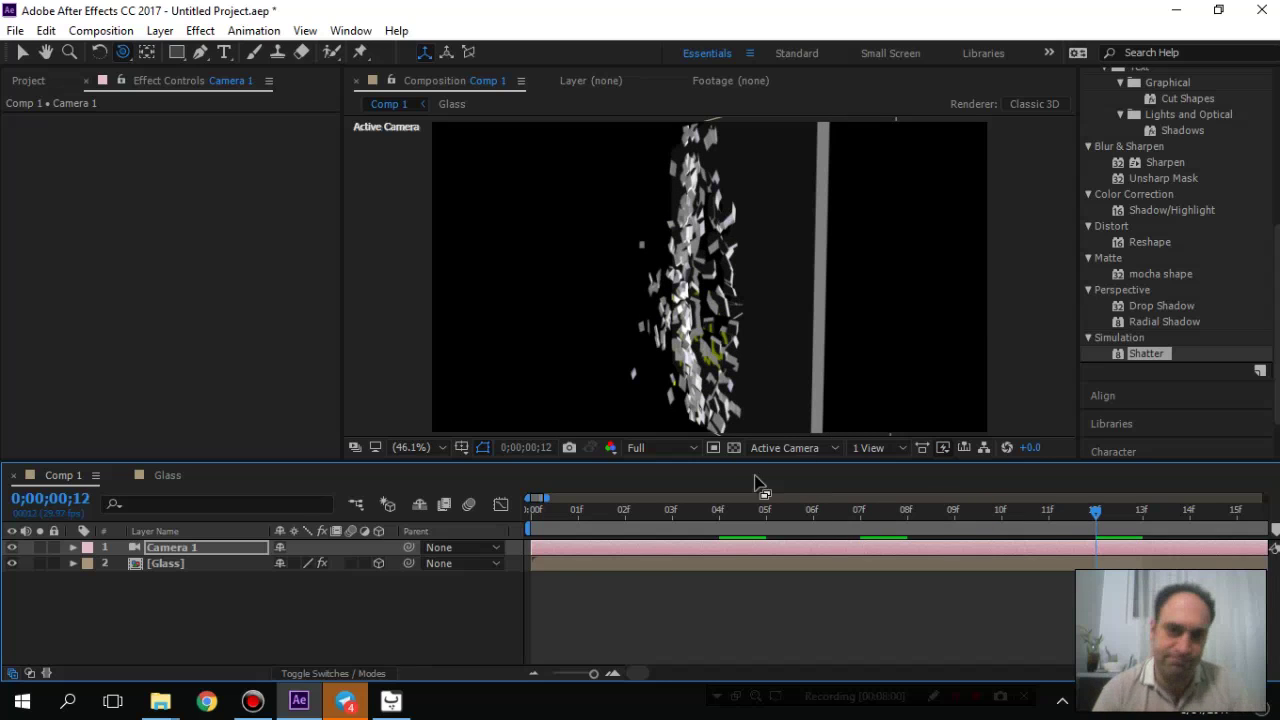
{"action": "left_click_drag", "start_coordinate": [710, 310], "coordinate": [771, 313]}
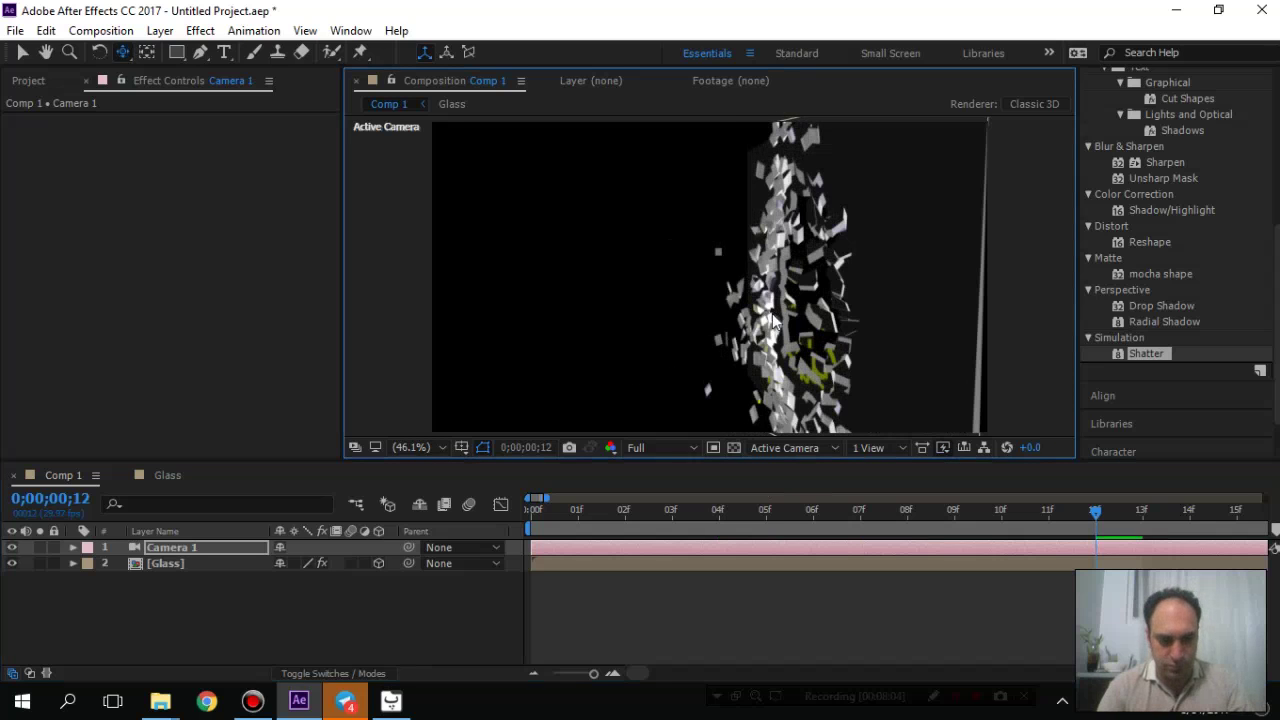
{"action": "key", "text": "ctrl+z"}
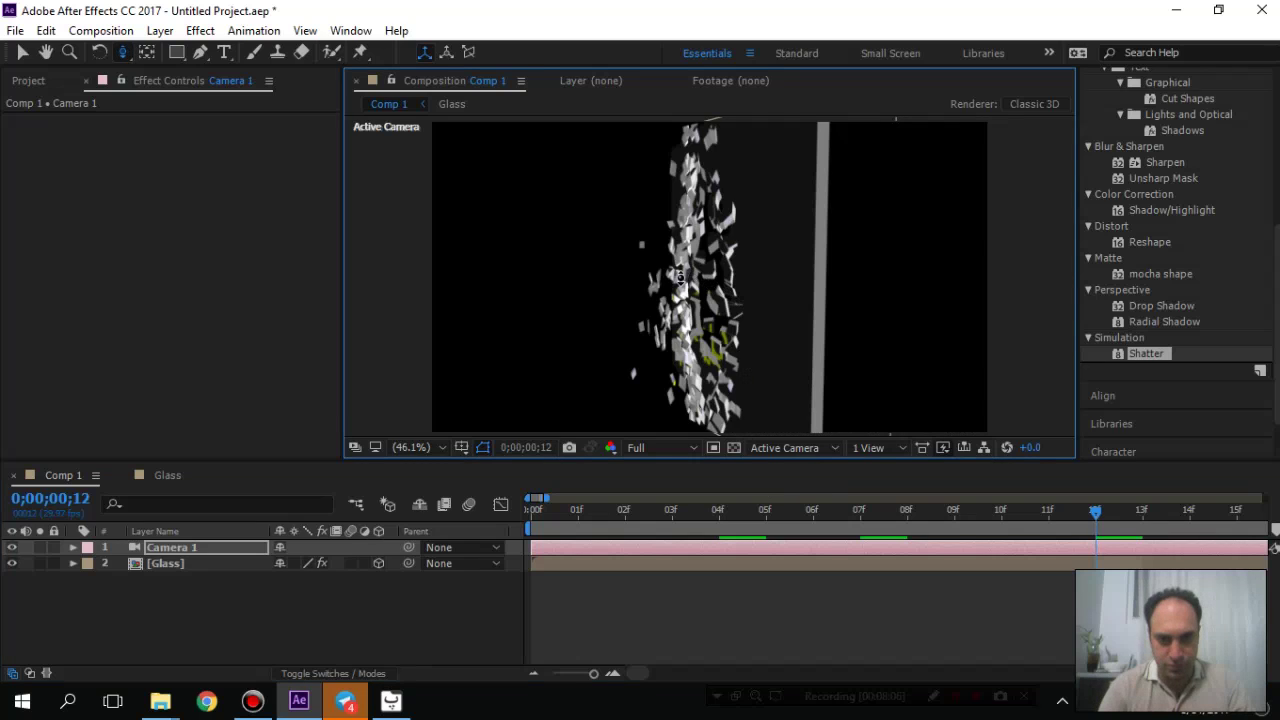
{"action": "left_click_drag", "start_coordinate": [679, 277], "coordinate": [788, 298]}
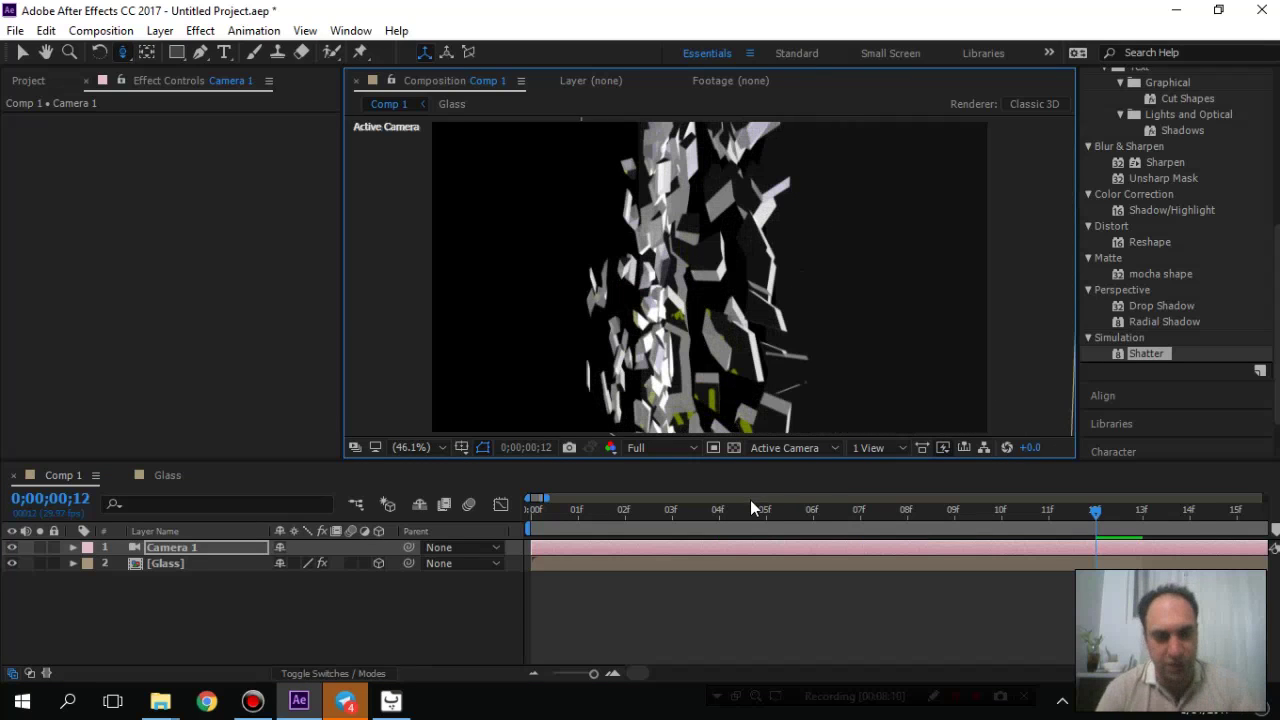
{"action": "left_click_drag", "start_coordinate": [750, 508], "coordinate": [720, 506]}
{"action": "key", "text": "space"}
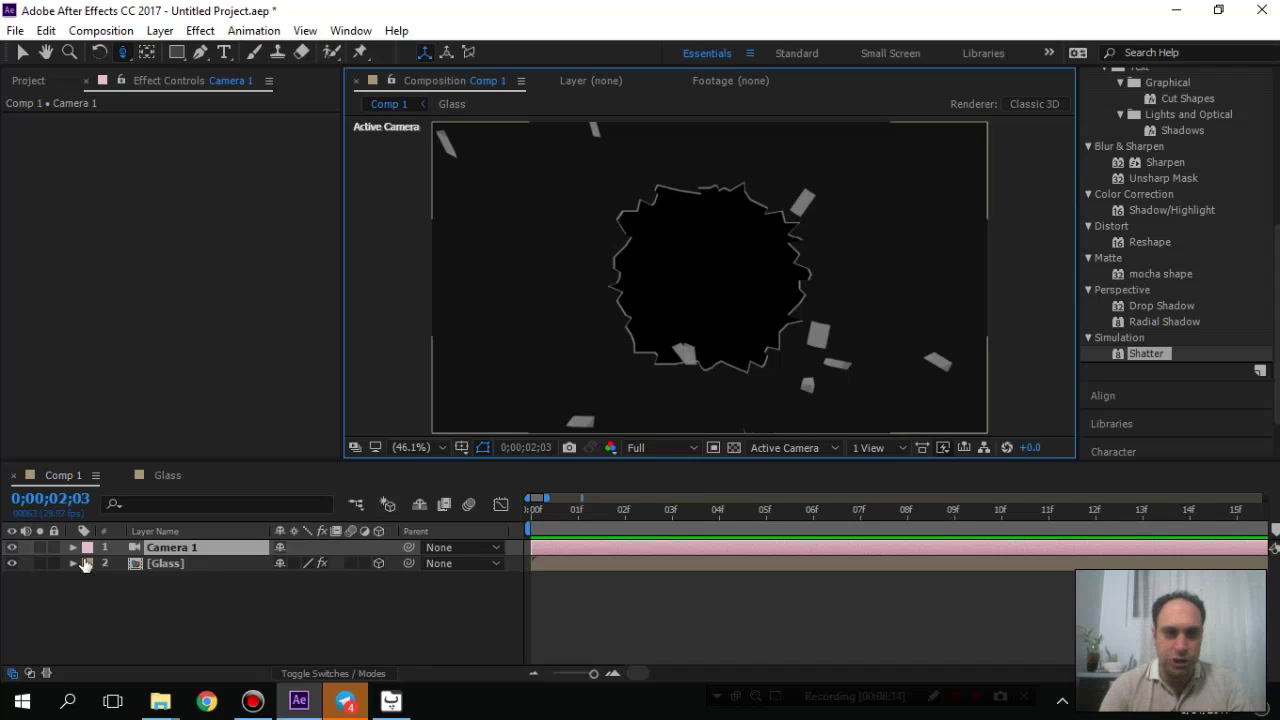
- Add a null object to Comp 1 and parent Camera 1 to it
{"action": "right_click", "coordinate": [123, 614]}
{"action": "mouse_move", "coordinate": [286, 440]}
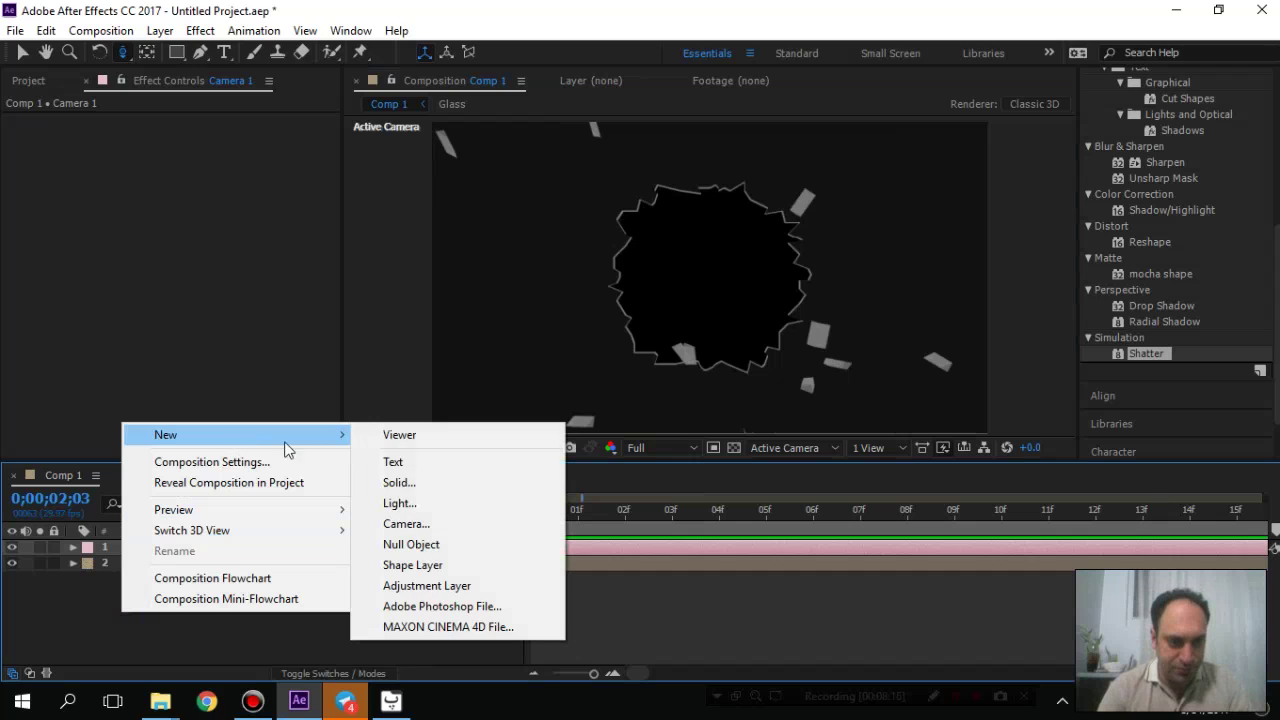
{"action": "left_click", "coordinate": [452, 543]}
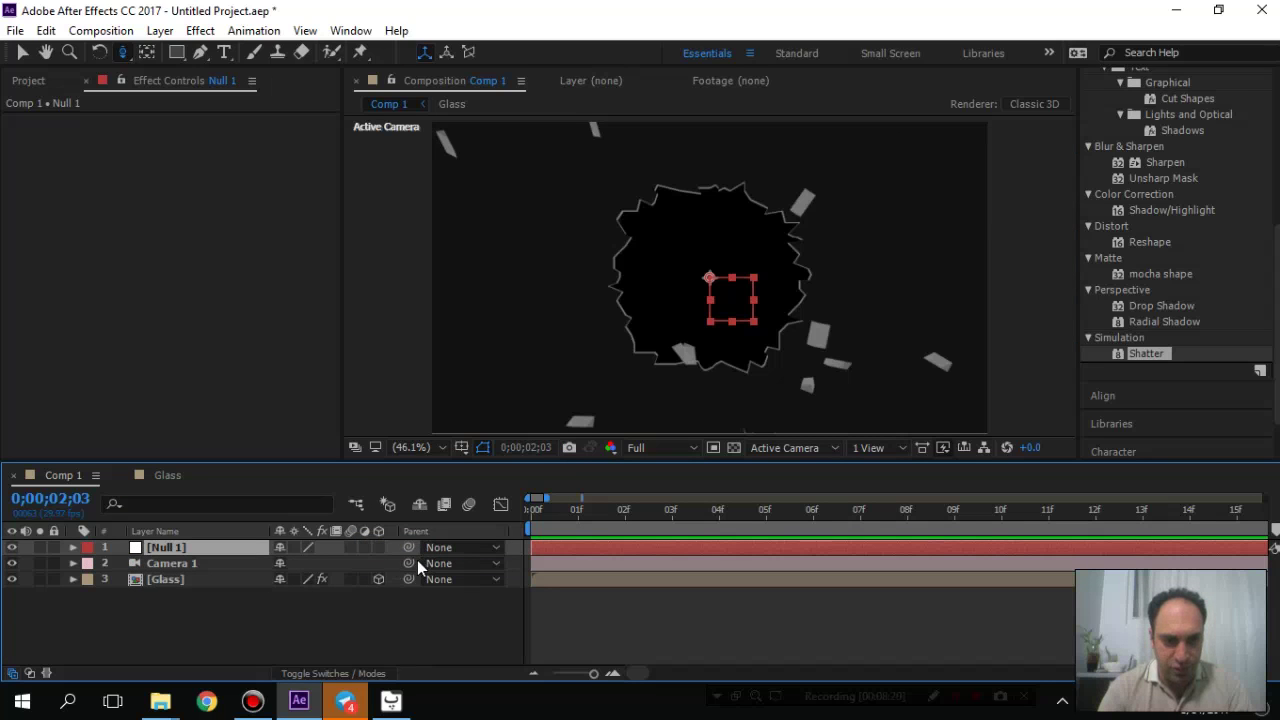
{"action": "left_click_drag", "start_coordinate": [408, 563], "coordinate": [205, 548]}
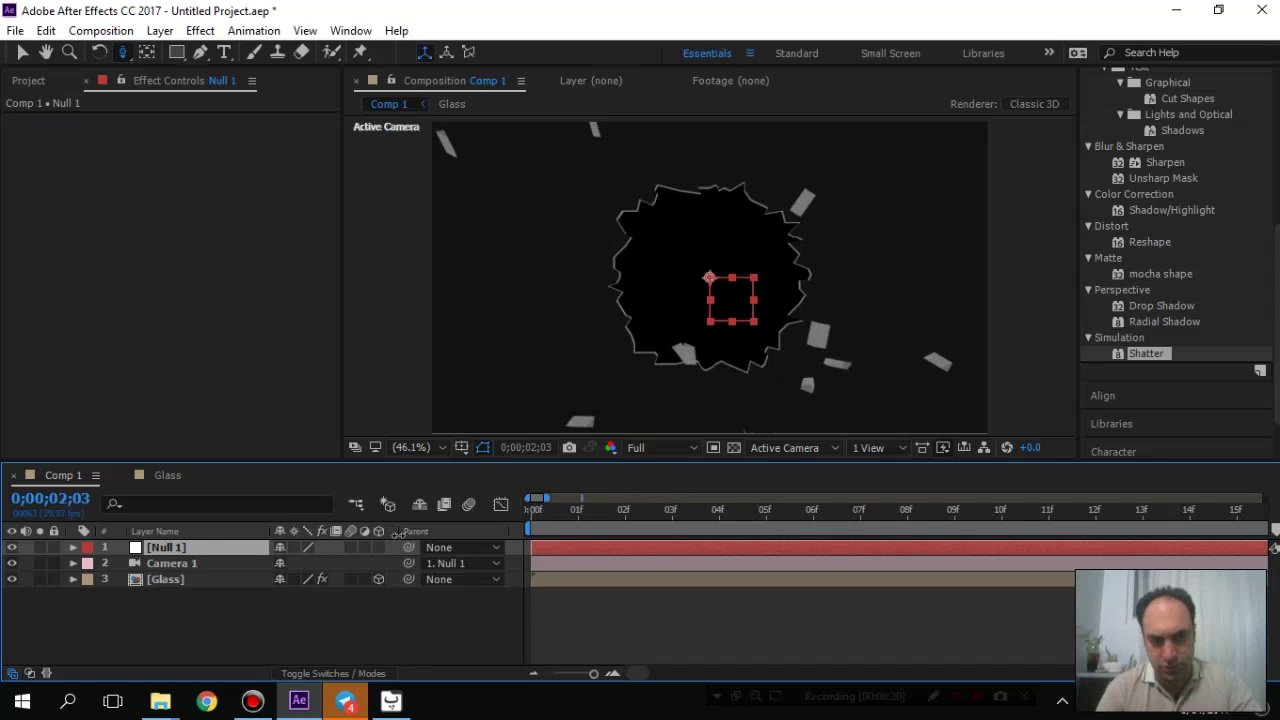
- Make the null a 3D layer and set its Y Rotation to -19° and X Rotation to about 7°
{"action": "key", "text": "r"}
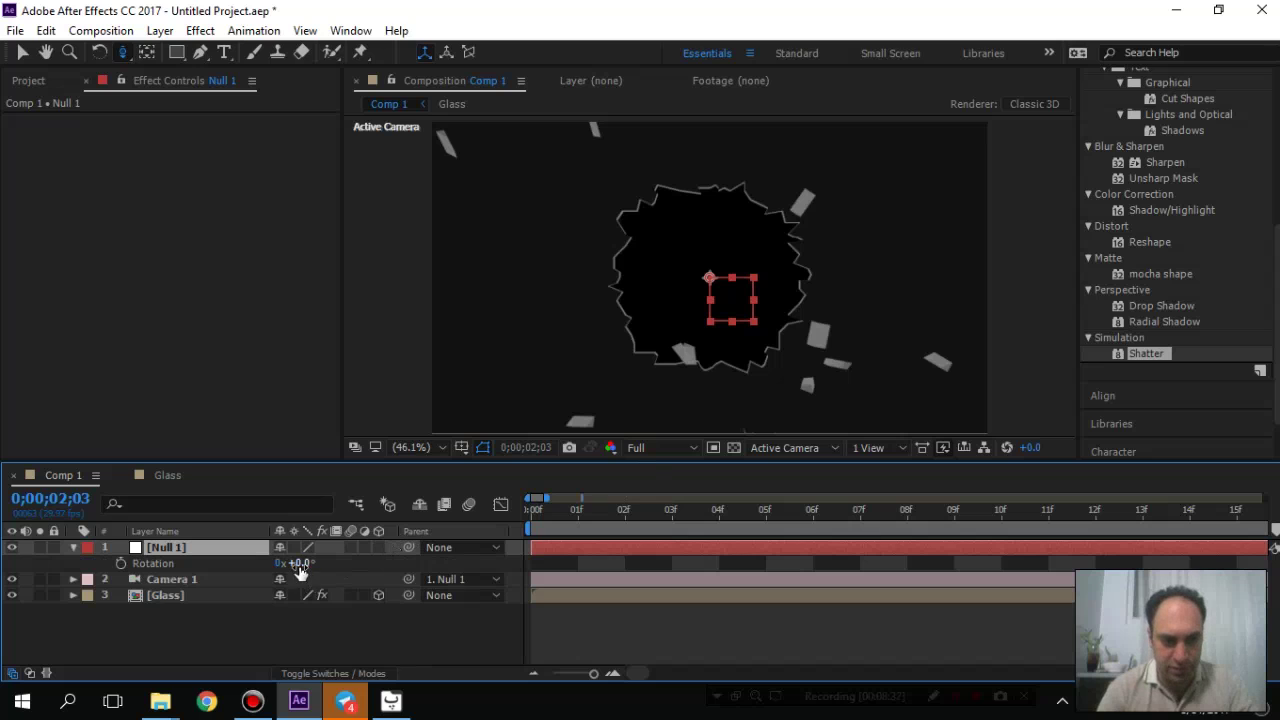
{"action": "left_click", "coordinate": [378, 547]}
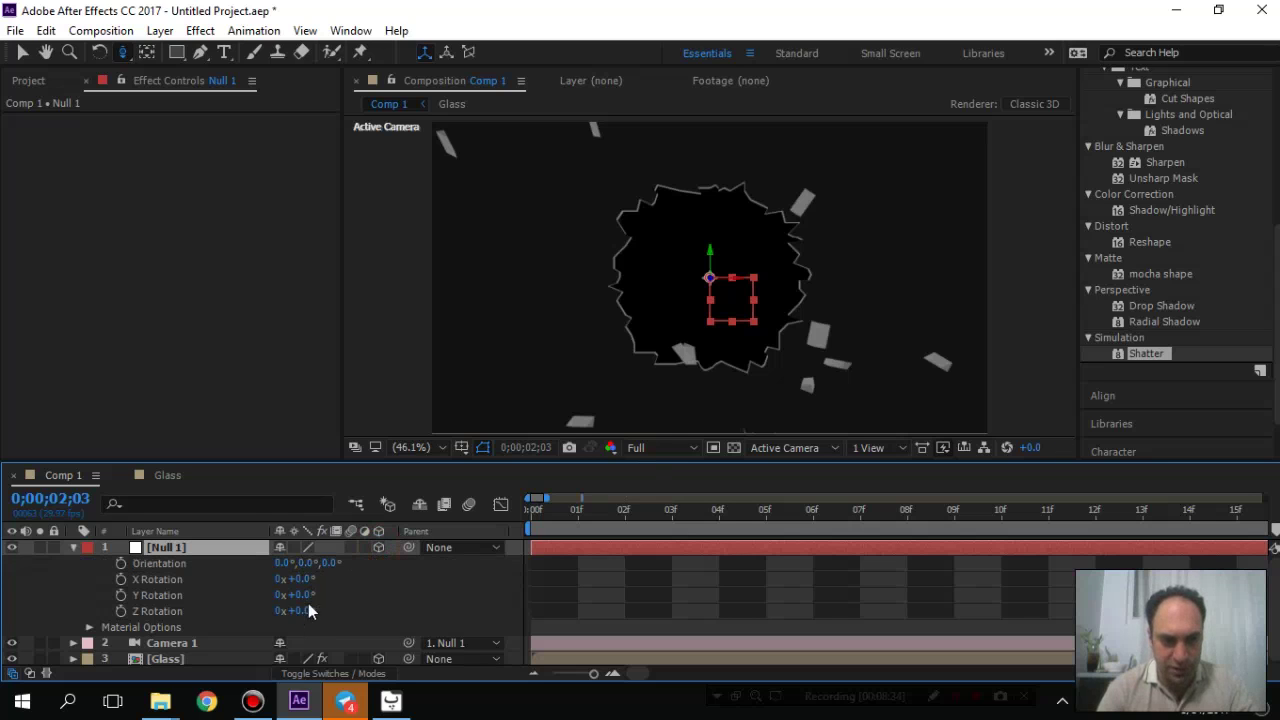
{"action": "left_click_drag", "start_coordinate": [305, 603], "coordinate": [288, 598]}
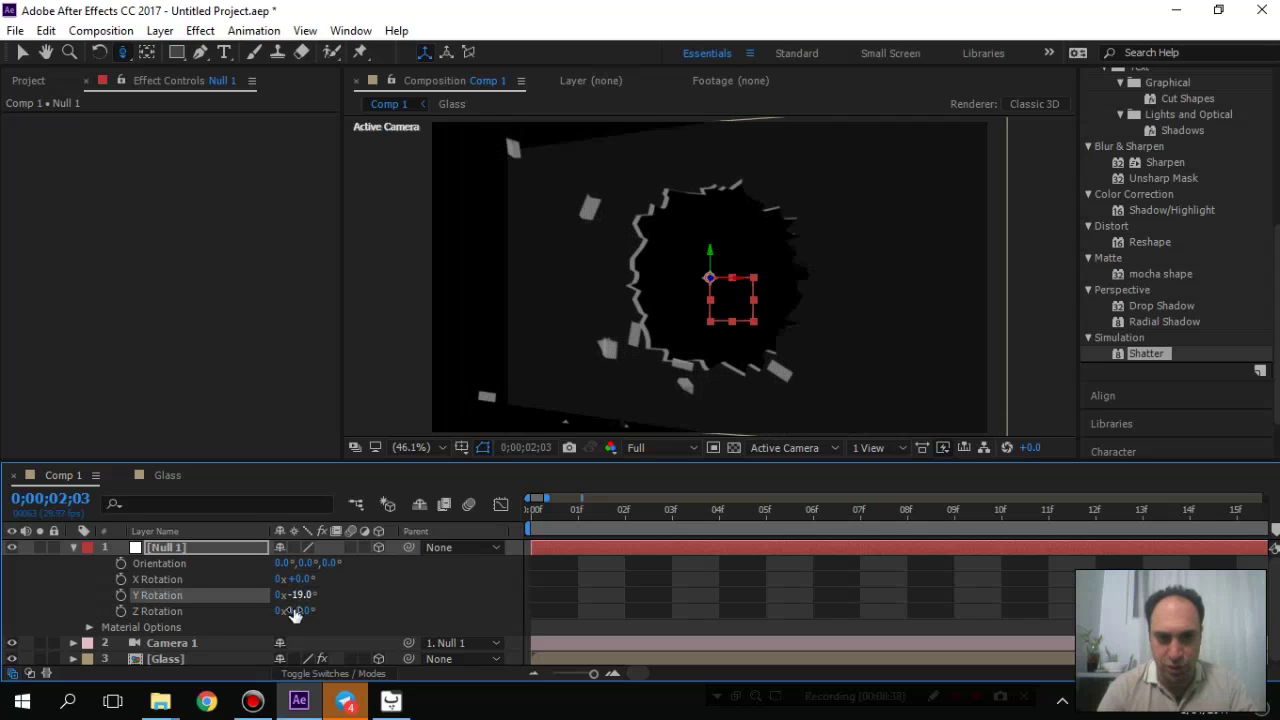
{"action": "left_click_drag", "start_coordinate": [303, 614], "coordinate": [307, 579]}
{"action": "key", "text": "ctrl+z"}
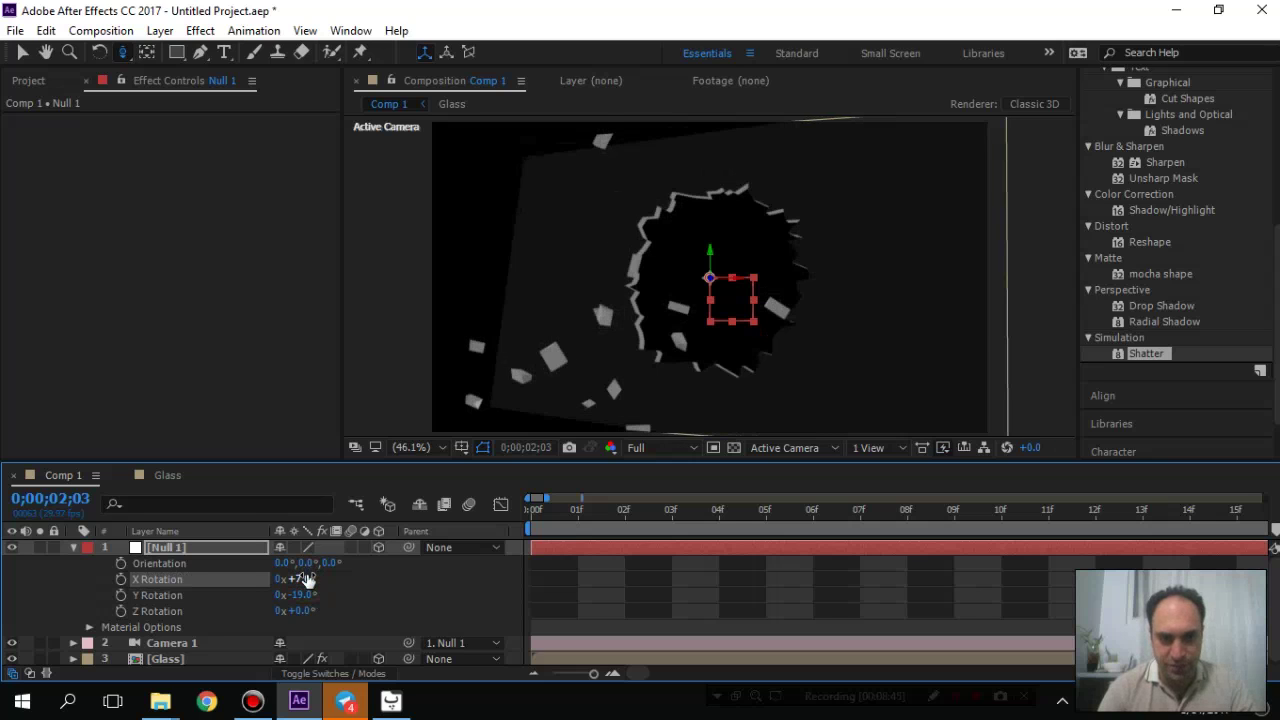
- Show the null's Position and move it with its axis handles to about 513.6, 315.3, 364.3
{"action": "left_click", "coordinate": [73, 549]}
{"action": "key", "text": "p"}
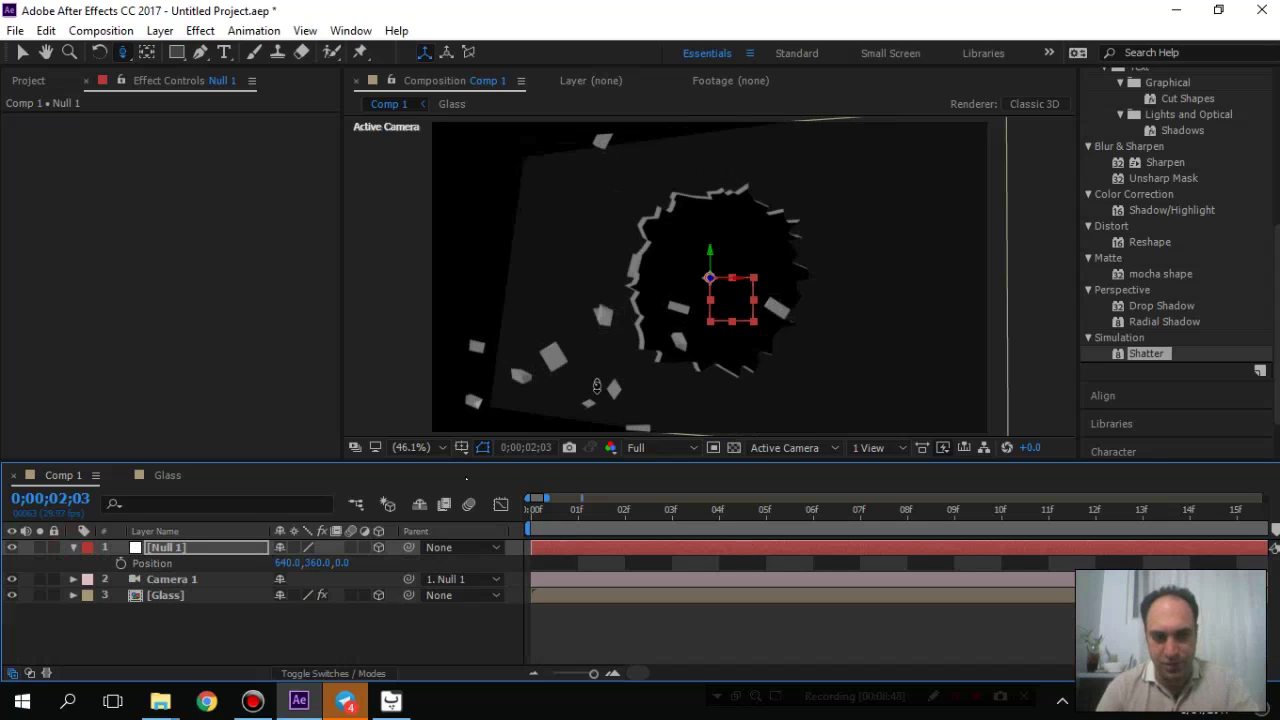
{"action": "left_click", "coordinate": [22, 52]}
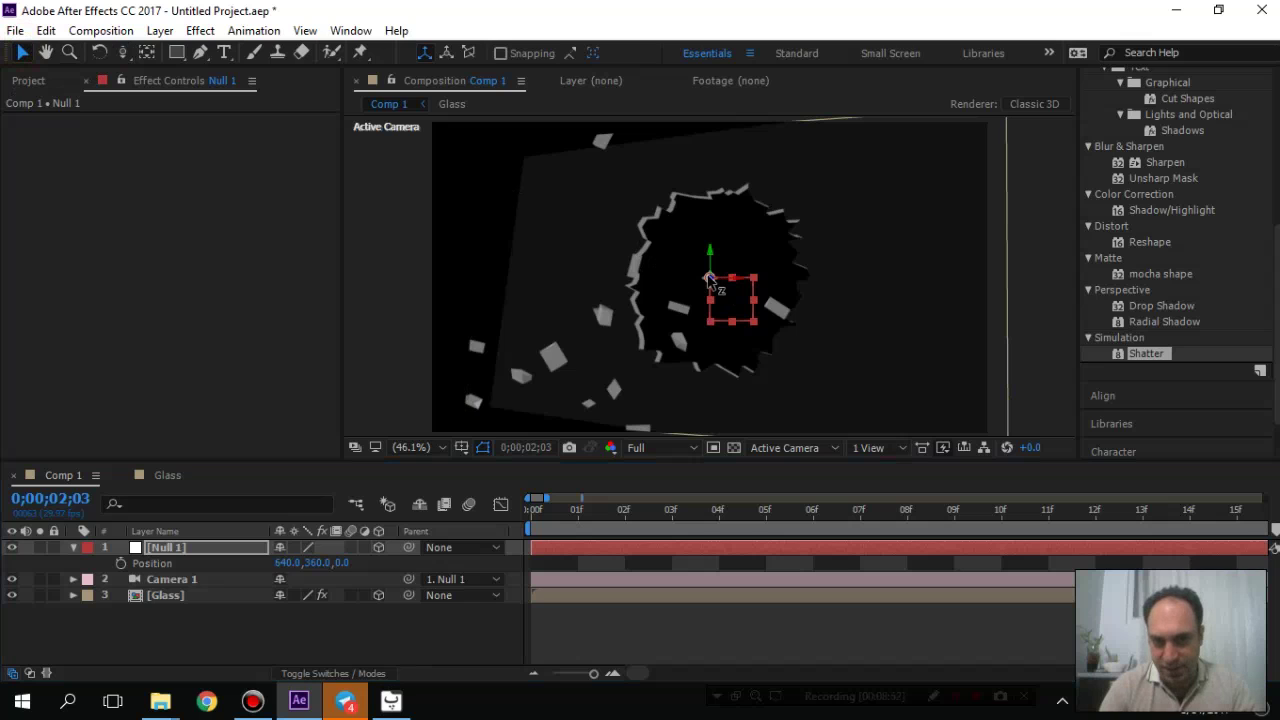
{"action": "left_click_drag", "start_coordinate": [710, 280], "coordinate": [865, 600]}
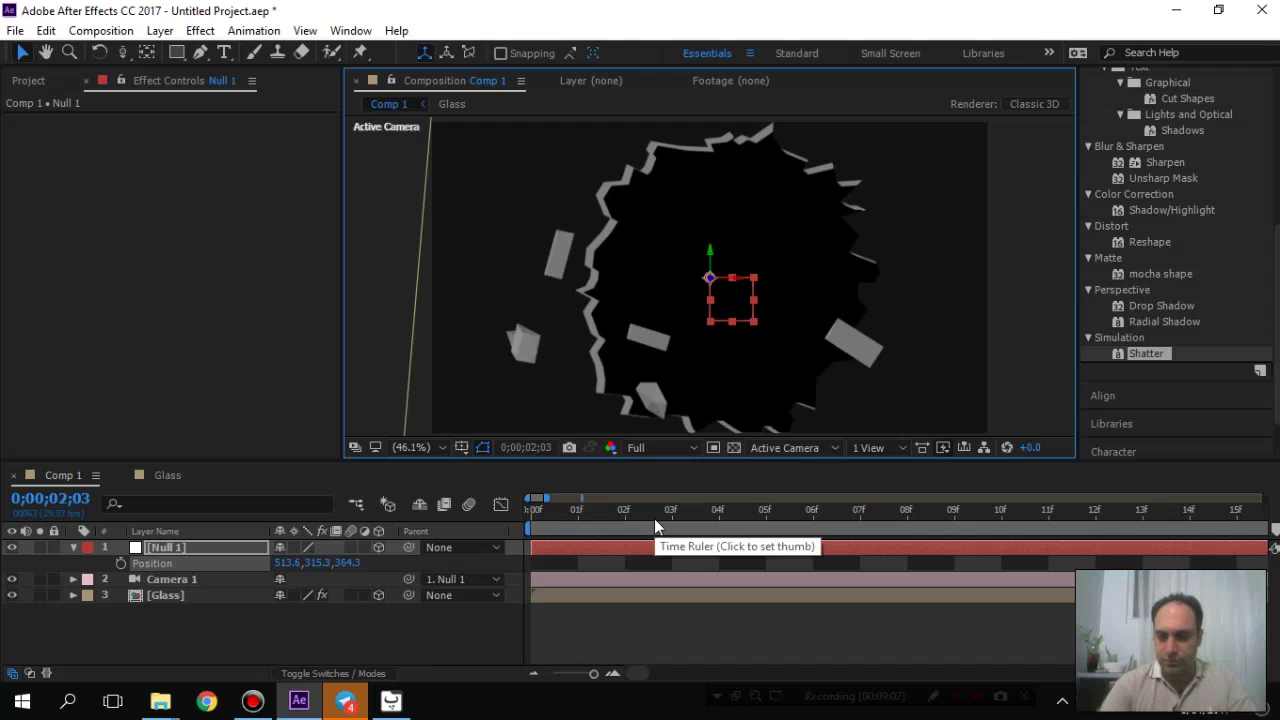
- Preview the shatter from the start through the new camera angle and go to frame 15
{"action": "key", "text": "Home"}
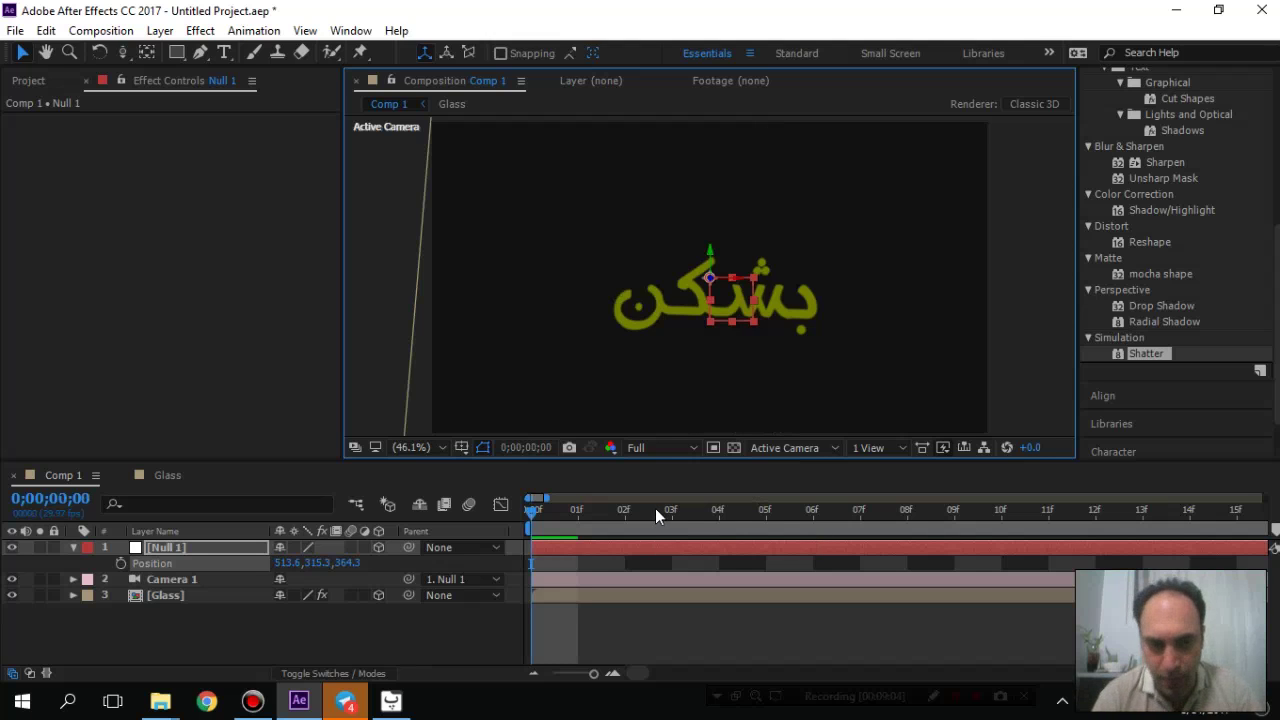
{"action": "key", "text": "space"}
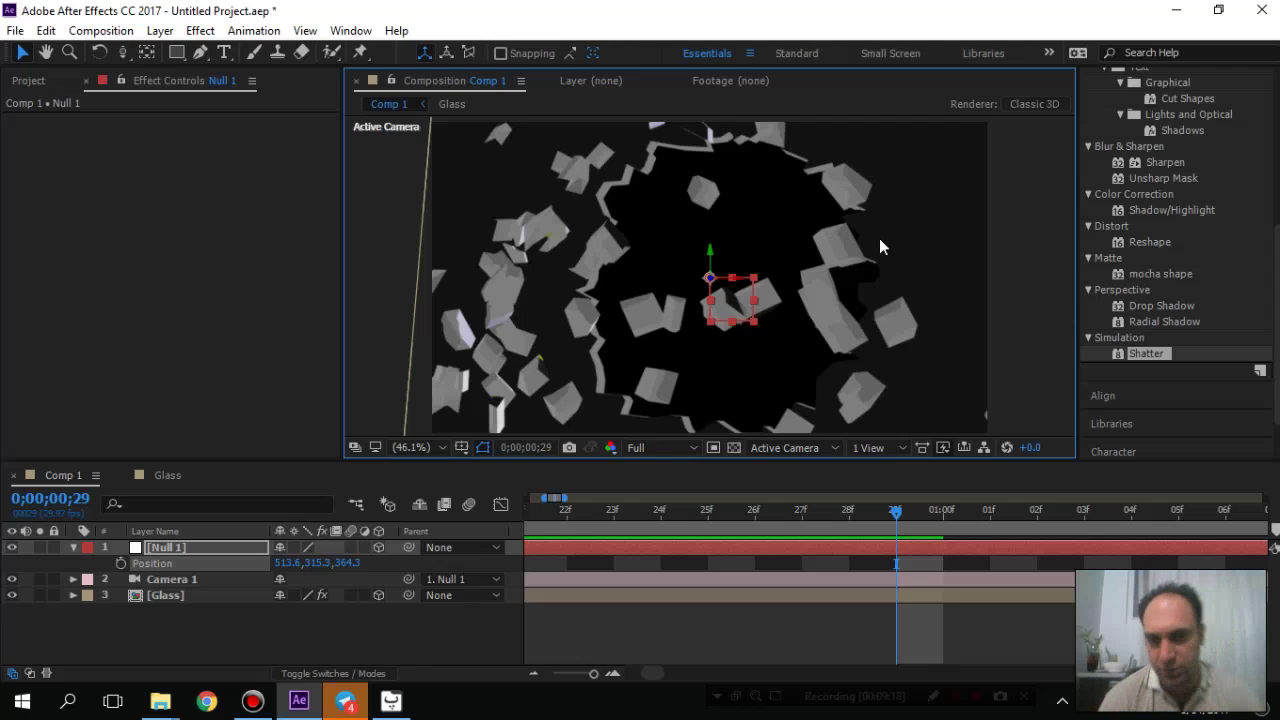
{"action": "left_click_drag", "start_coordinate": [900, 523], "coordinate": [1190, 574]}
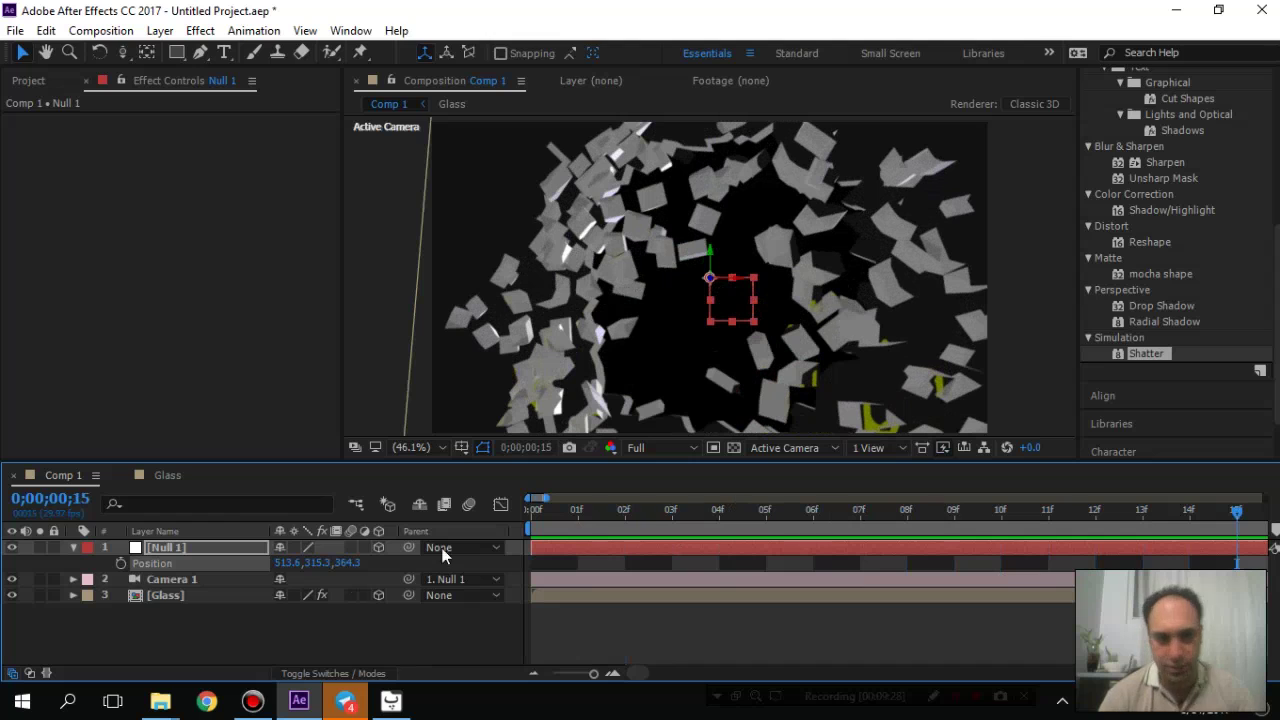
- Try a Shatter Extrusion Depth of 0.2 on the Glass layer, and set it back to 0.5
{"action": "left_click", "coordinate": [176, 596]}
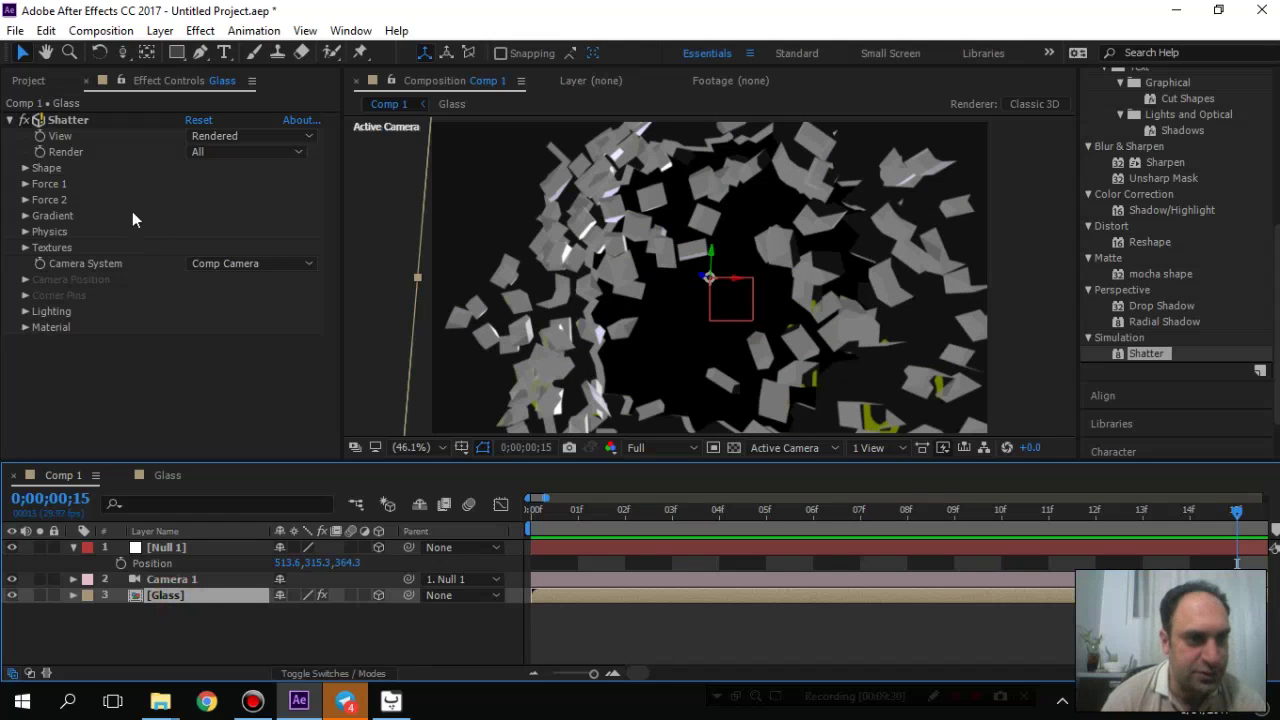
{"action": "left_click", "coordinate": [28, 169]}
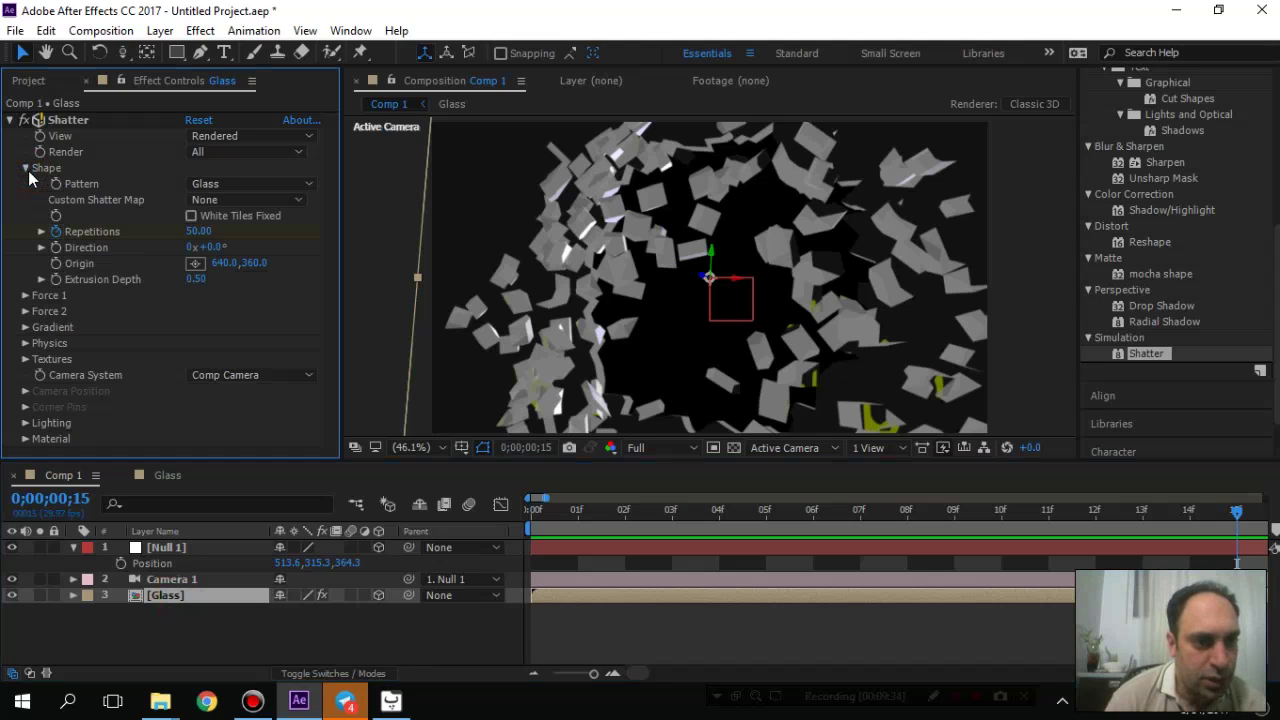
{"action": "left_click_drag", "start_coordinate": [198, 287], "coordinate": [163, 302]}
{"action": "key", "text": "ctrl+z"}
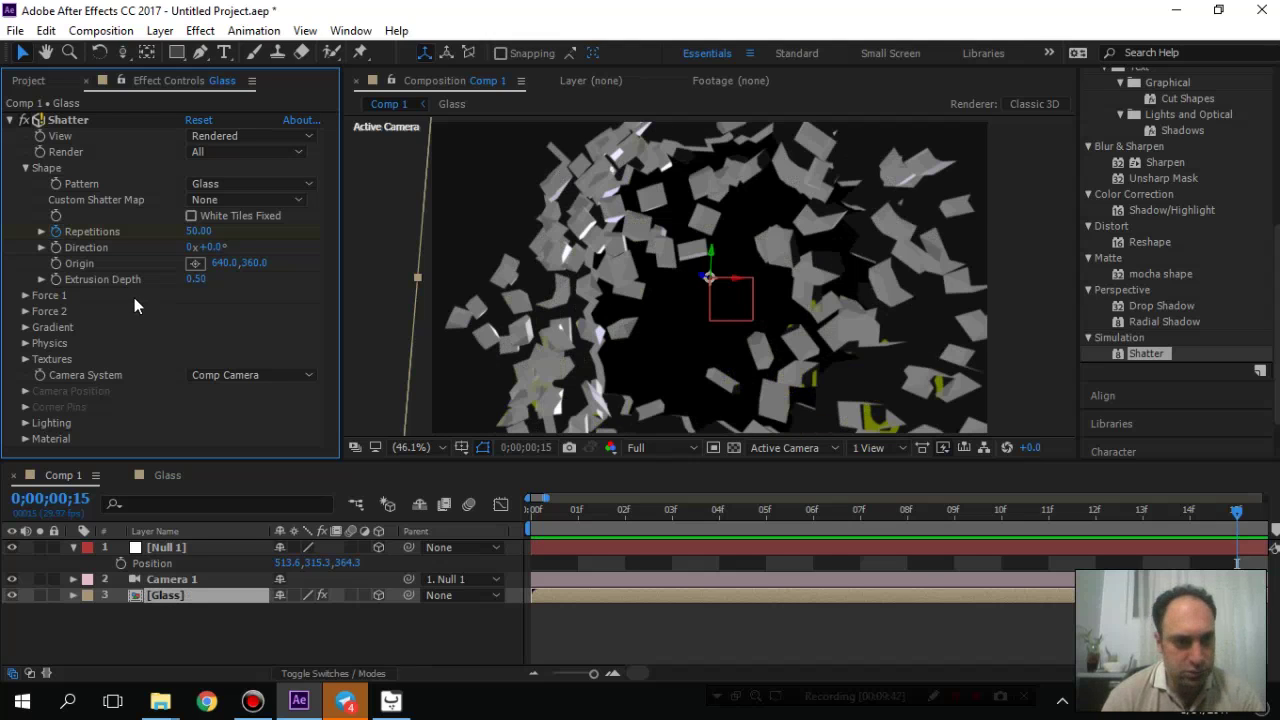
{"action": "left_click", "coordinate": [197, 279]}
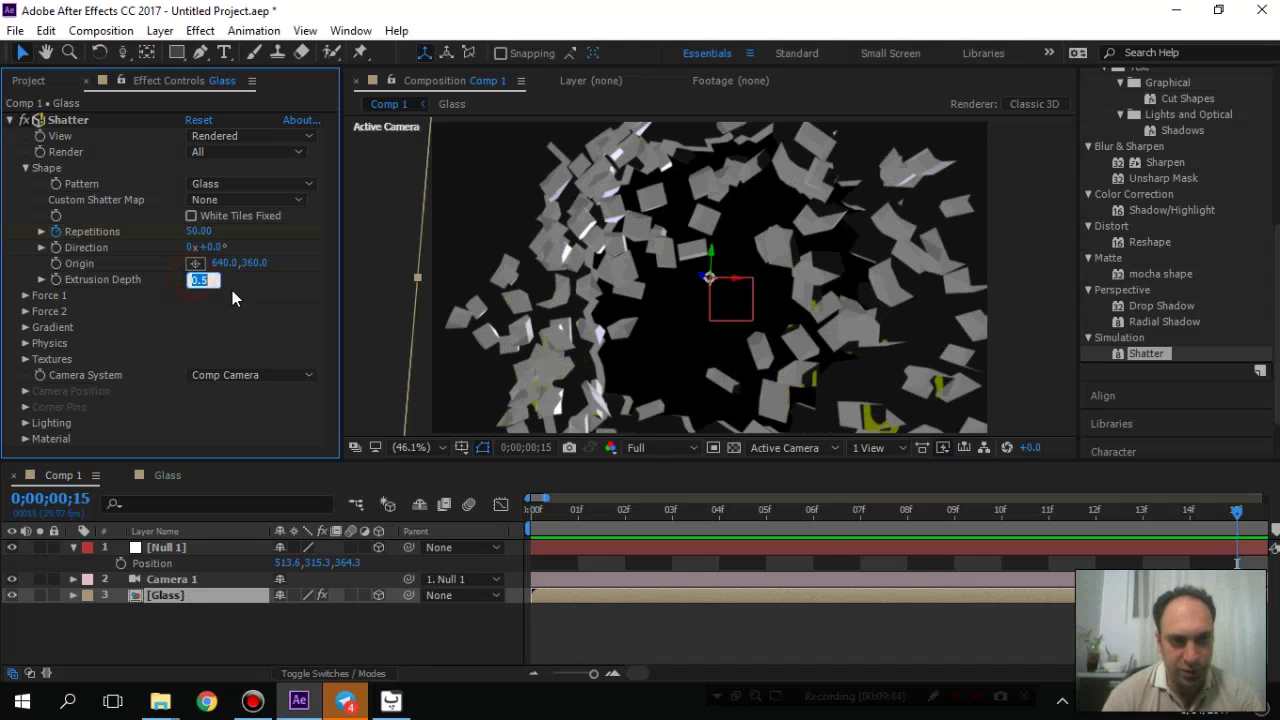
{"action": "type", "text": "0.2"}
{"action": "key", "text": "Return"}
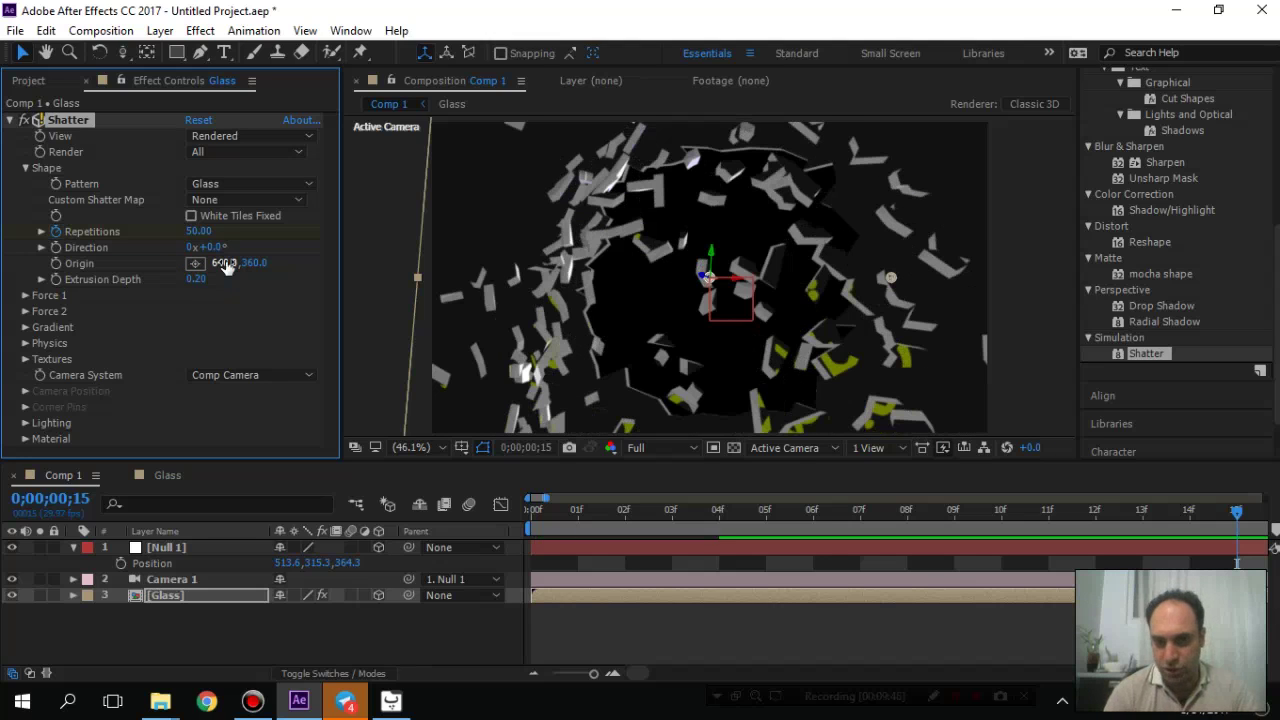
{"action": "left_click", "coordinate": [196, 279]}
{"action": "type", "text": "0.5"}
{"action": "key", "text": "Return"}
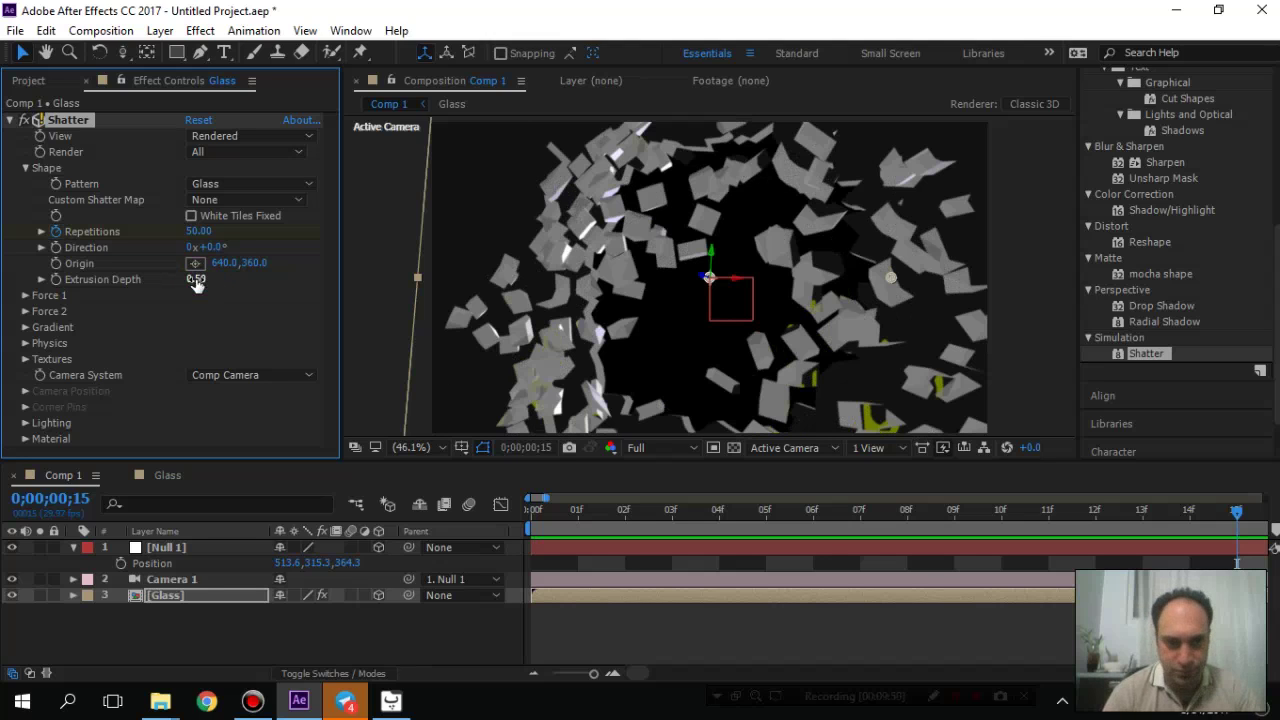
- Try adjusting the Force 1 Depth of Shatter, return it to 0.10, and collapse the Force 1 settings
{"action": "left_click", "coordinate": [27, 295]}
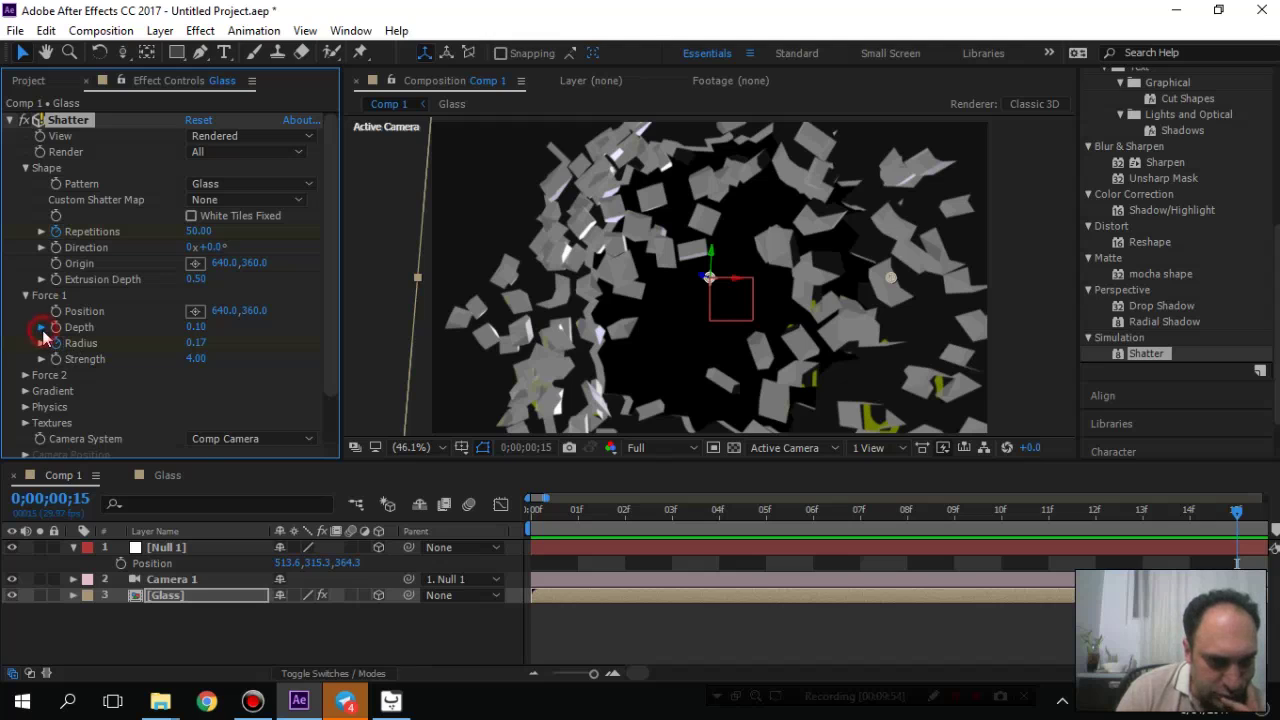
{"action": "left_click", "coordinate": [41, 327]}
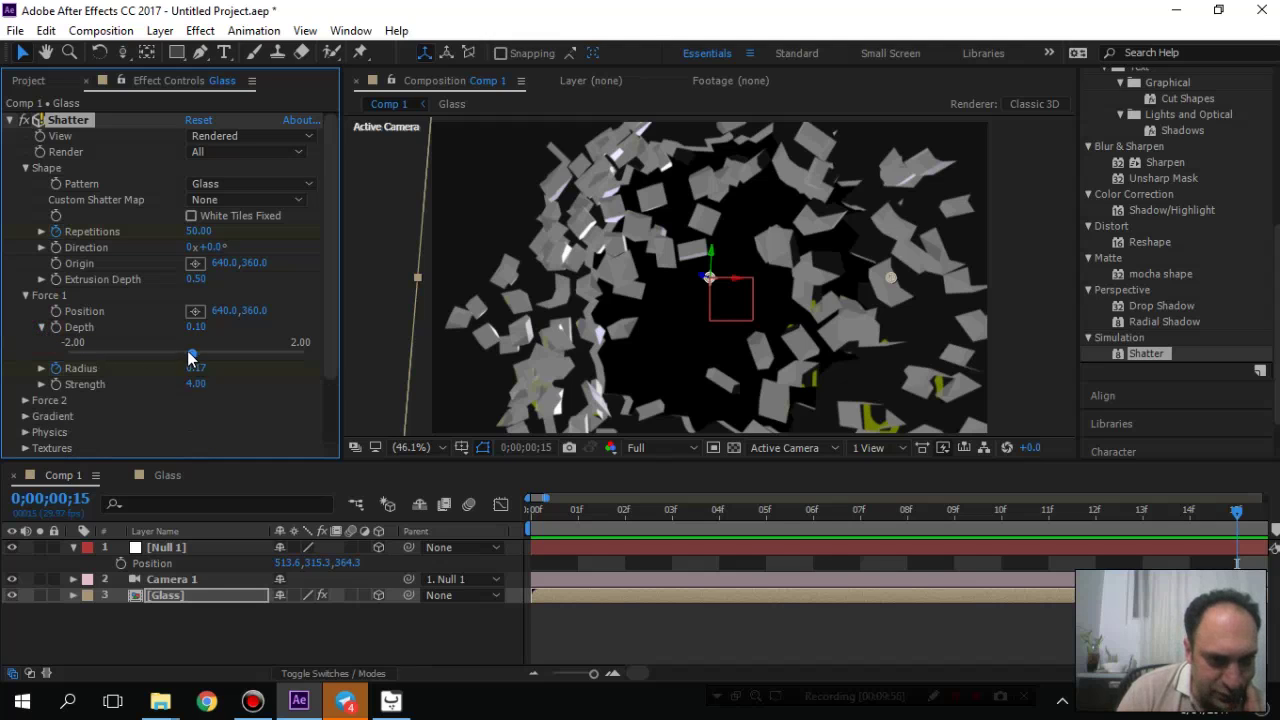
{"action": "mouse_move", "coordinate": [191, 356]}
{"action": "left_mouse_down"}
{"action": "mouse_move", "coordinate": [143, 358]}
{"action": "mouse_move", "coordinate": [192, 350]}
{"action": "left_mouse_up"}
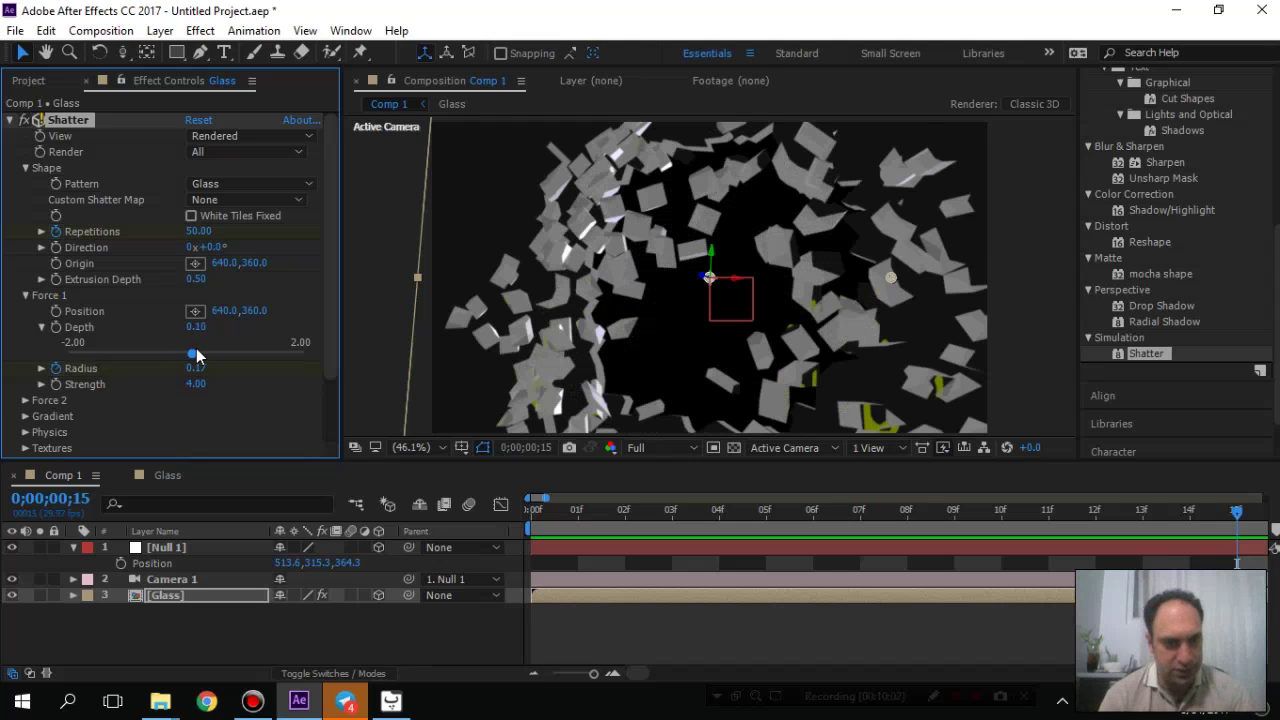
{"action": "left_click", "coordinate": [26, 296]}
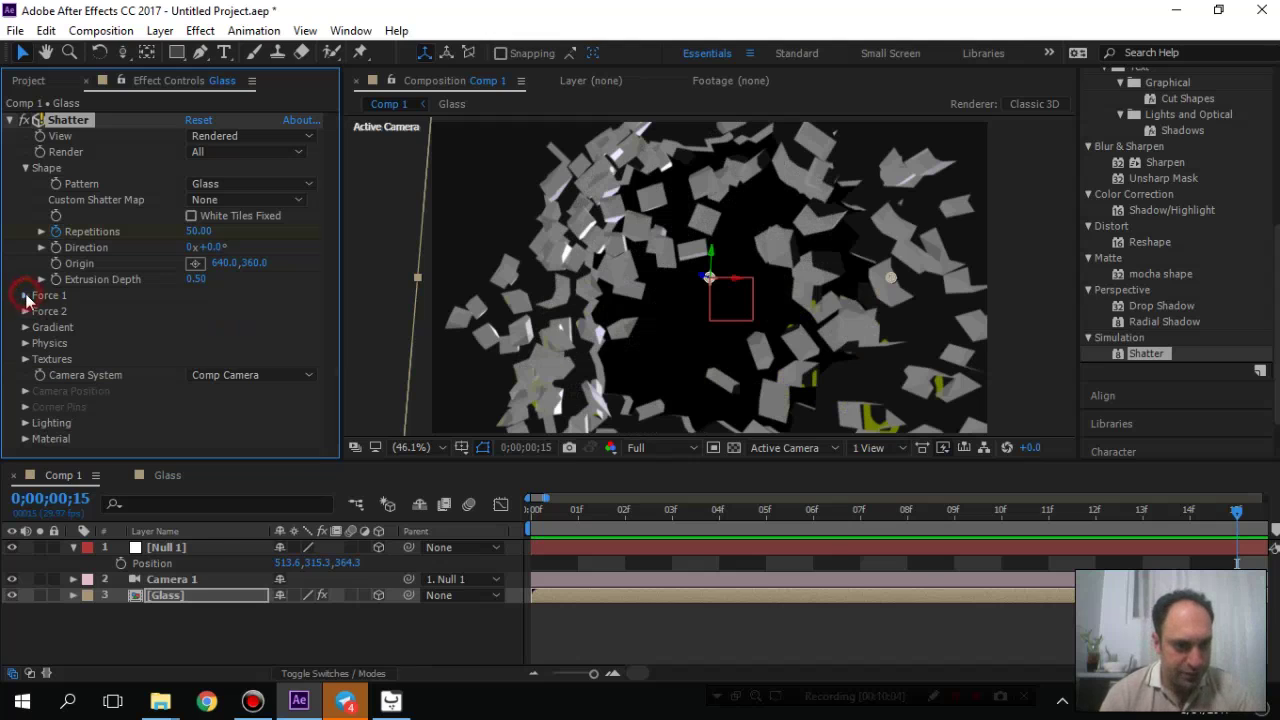
- Show Shatter's Textures and Lighting settings, try a Light Intensity of 1.40, and return it to 5.00
{"action": "left_click", "coordinate": [26, 360]}
{"action": "left_click_drag", "start_coordinate": [328, 334], "coordinate": [328, 374]}
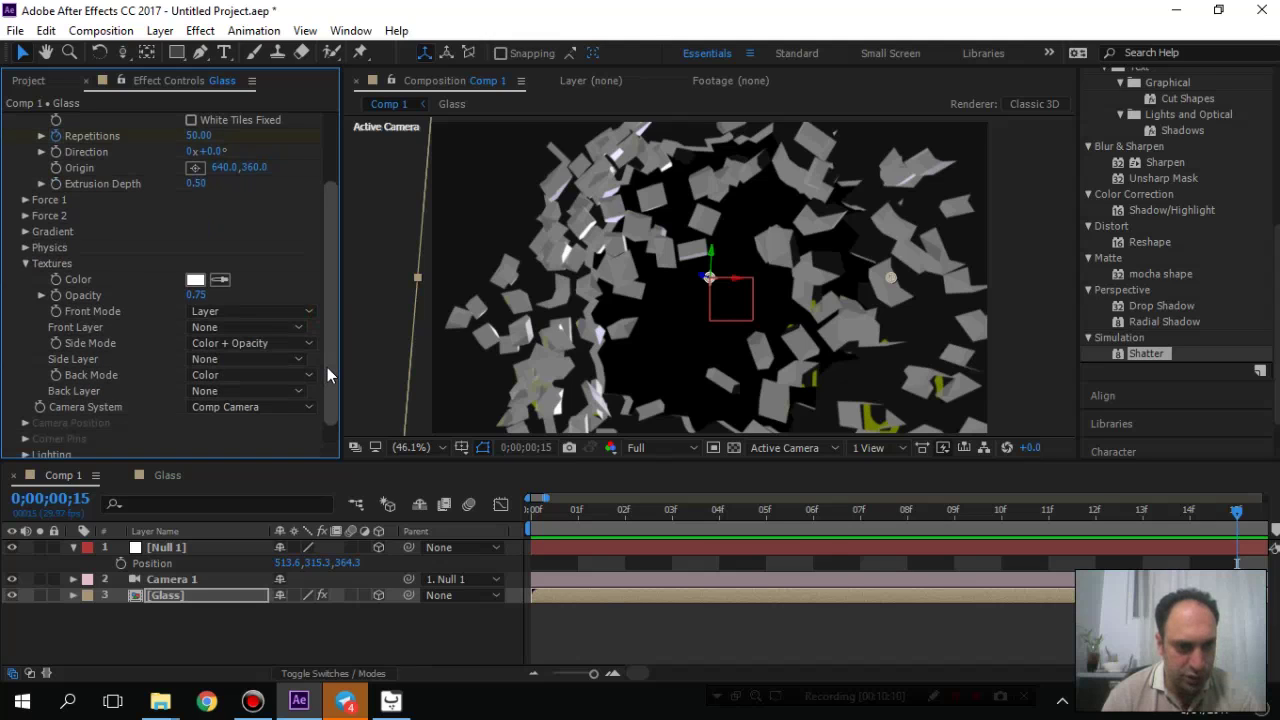
{"action": "scroll", "coordinate": [330, 380], "scroll_direction": "down", "scroll_amount": 1}
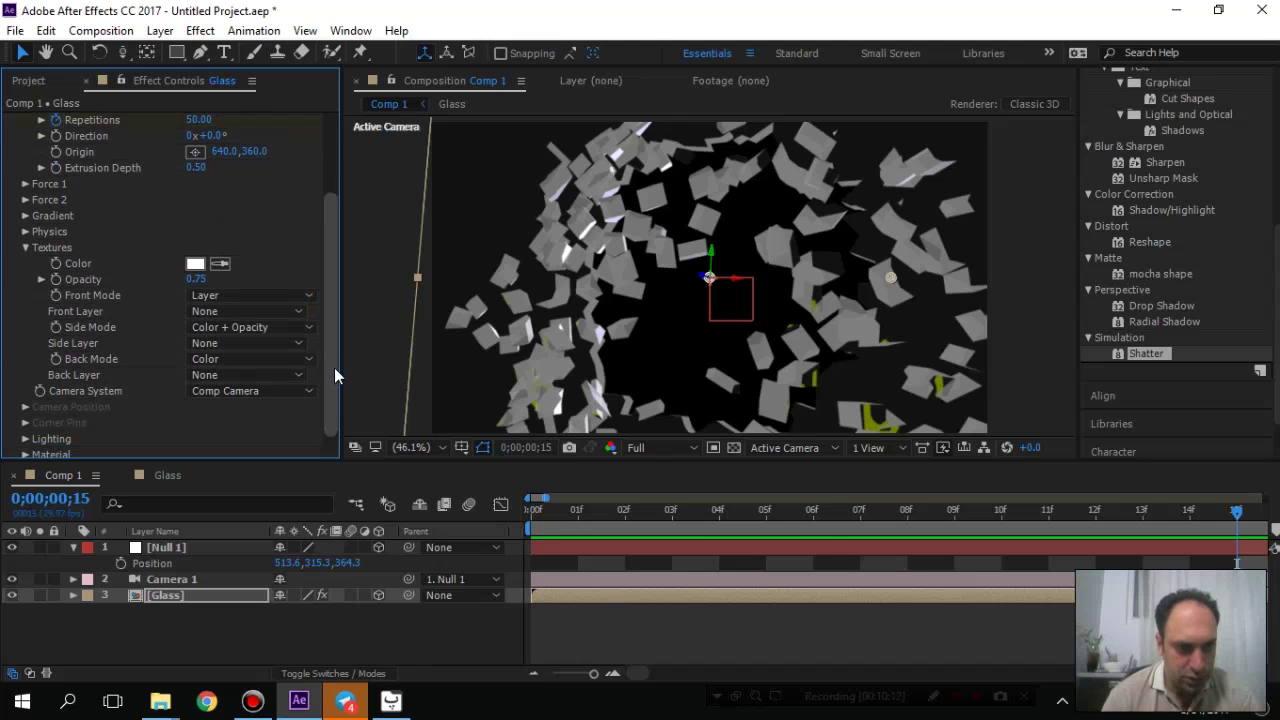
{"action": "scroll", "coordinate": [334, 366], "scroll_direction": "down", "scroll_amount": 1}
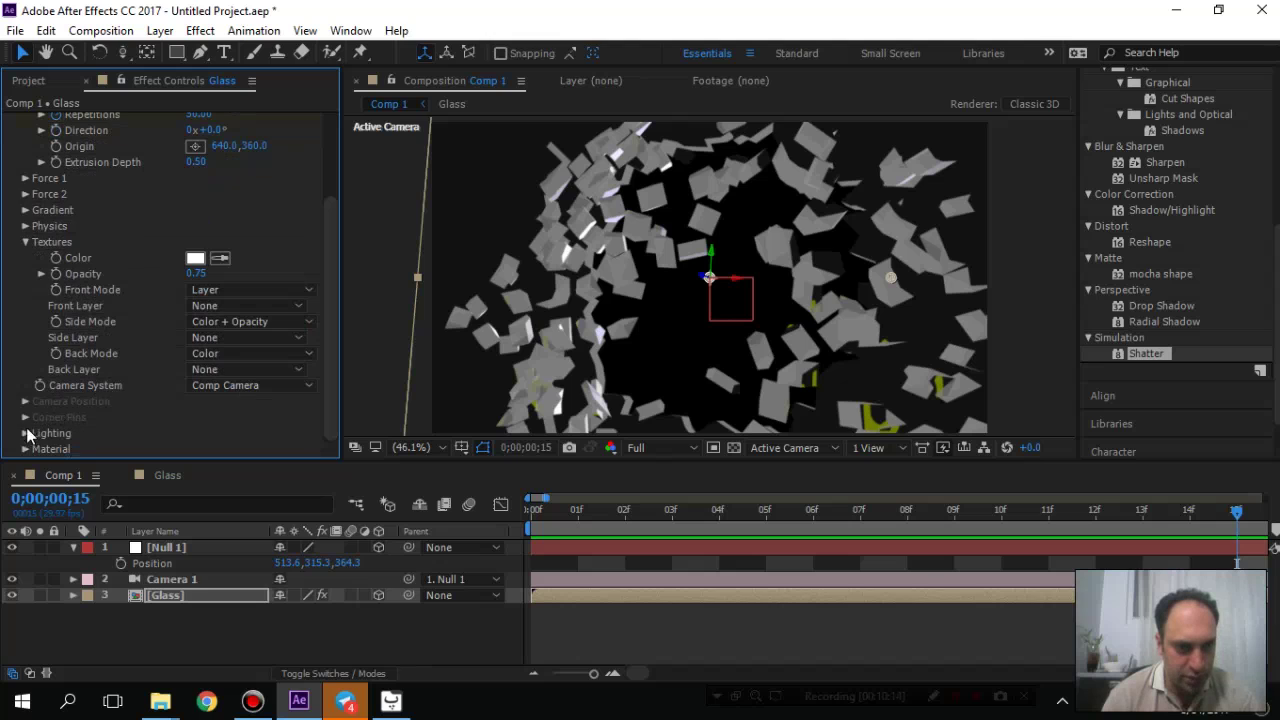
{"action": "left_click", "coordinate": [25, 433]}
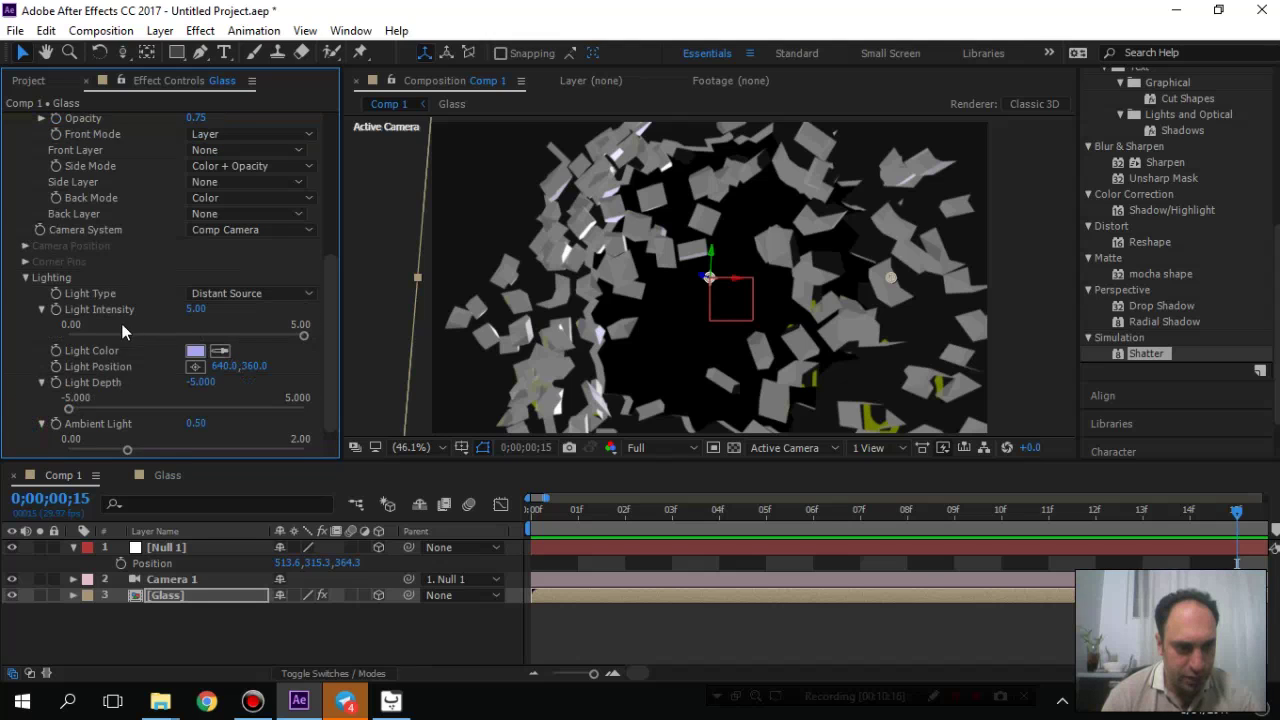
{"action": "left_click_drag", "start_coordinate": [303, 335], "coordinate": [134, 336]}
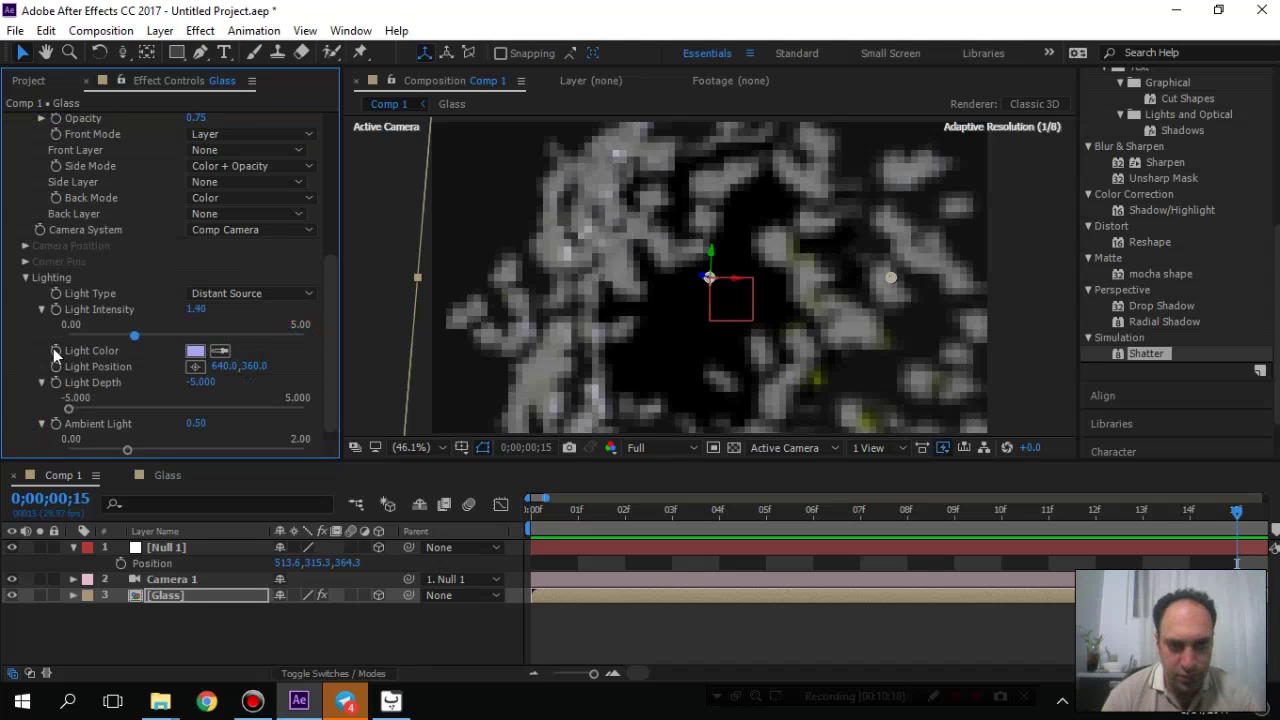
{"action": "left_click", "coordinate": [315, 343]}
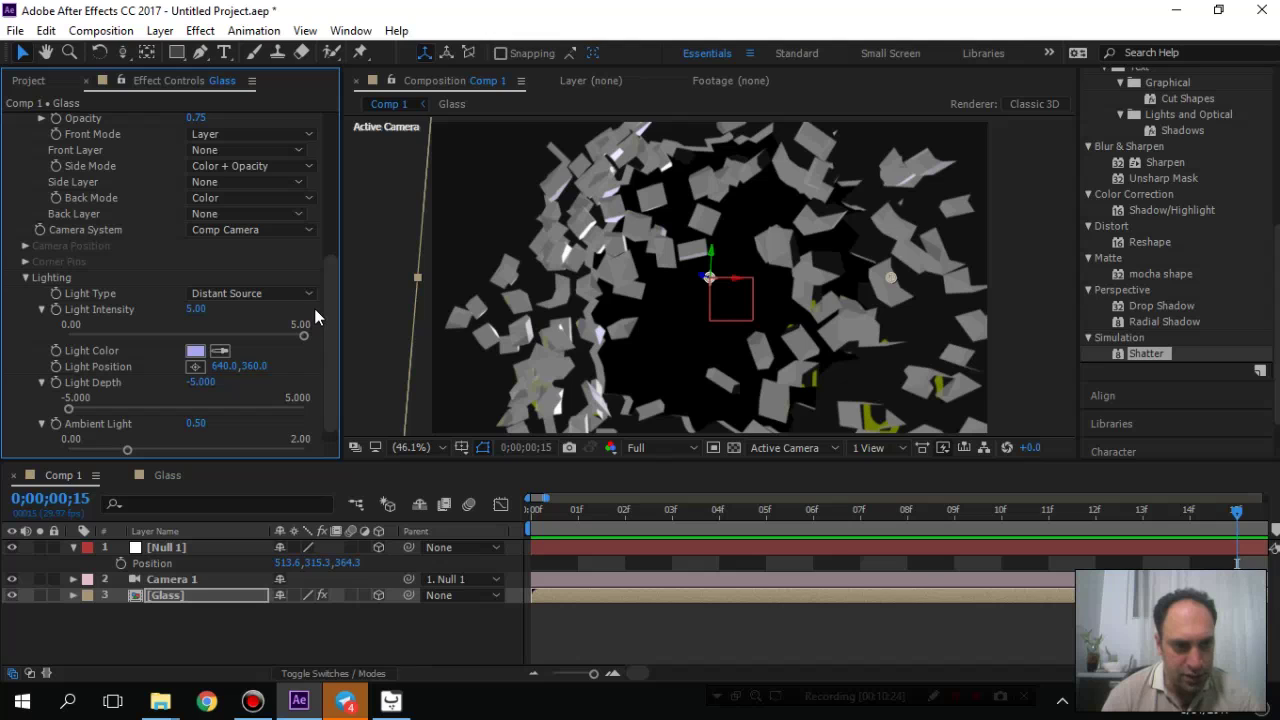
- Try an Extrusion Depth of 0.4 in the Shape settings of Shatter
{"action": "left_click_drag", "start_coordinate": [329, 317], "coordinate": [325, 131]}
{"action": "left_click", "coordinate": [199, 280]}
{"action": "type", "text": "0.4"}
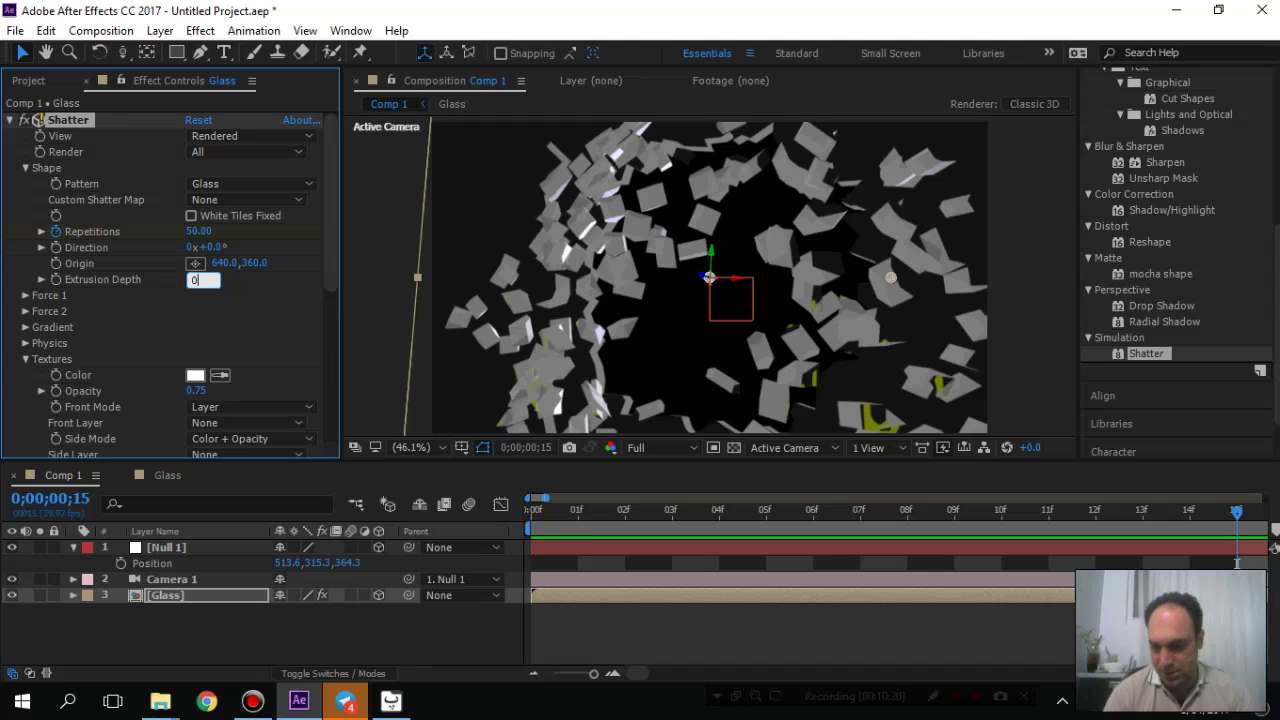
{"action": "key", "text": "Return"}
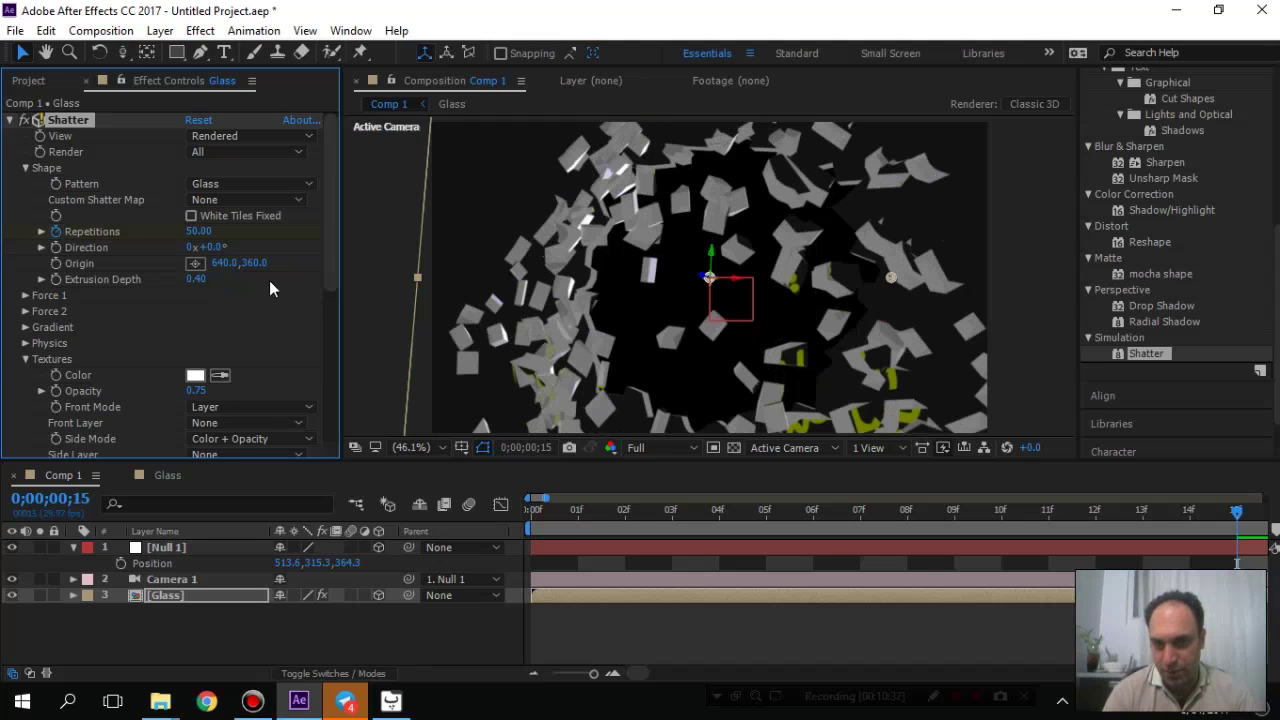
{"action": "left_click", "coordinate": [199, 279]}
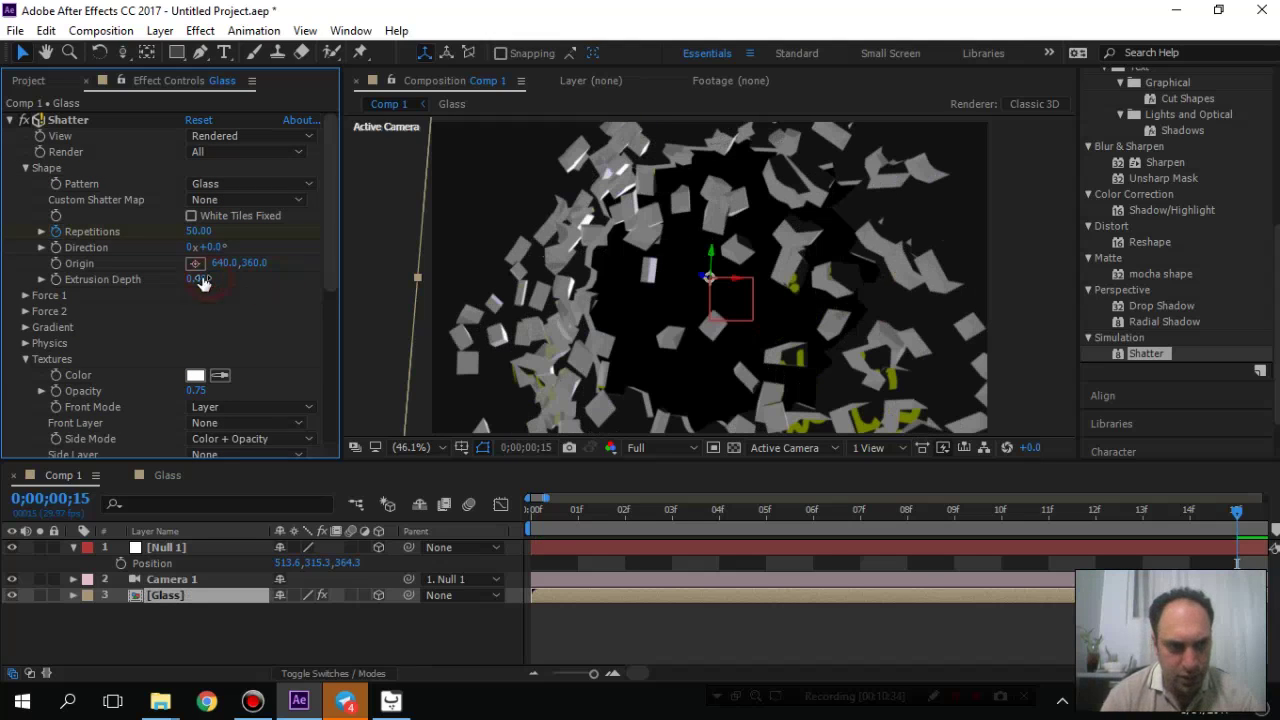
{"action": "key", "text": "ctrl+Up"}
{"action": "key", "text": "KP_Enter"}
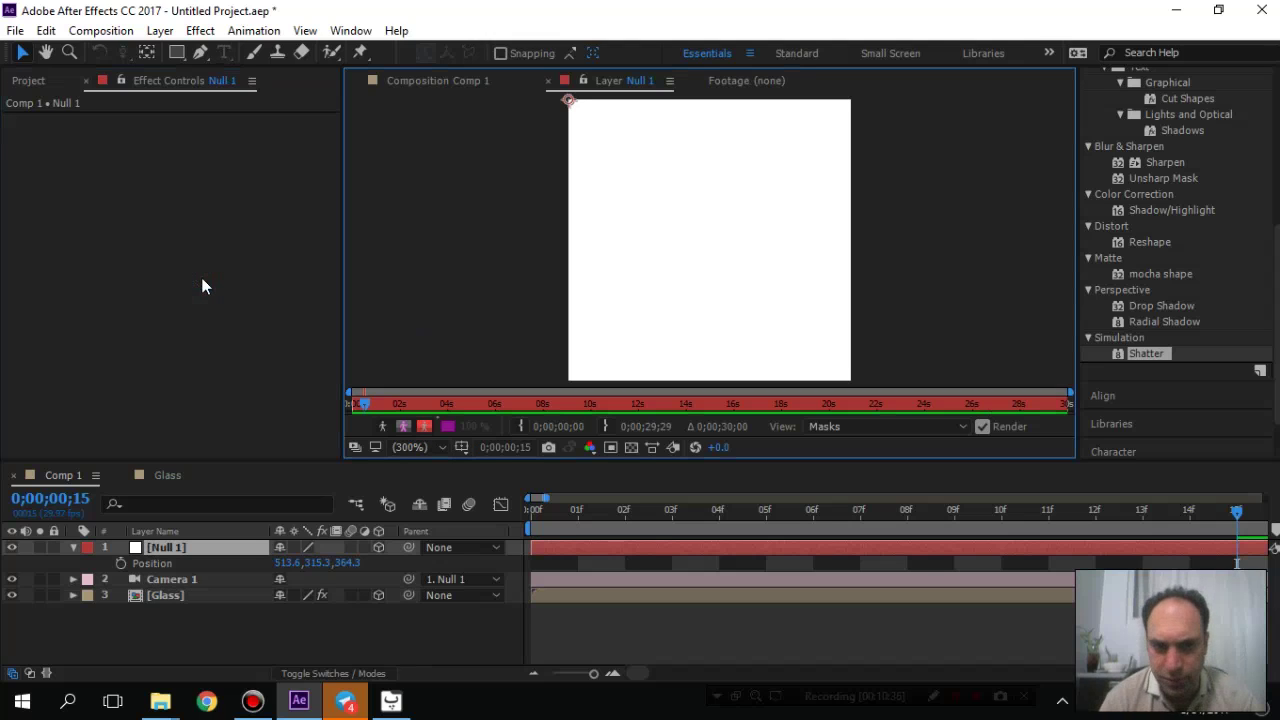
{"action": "left_click", "coordinate": [420, 79]}
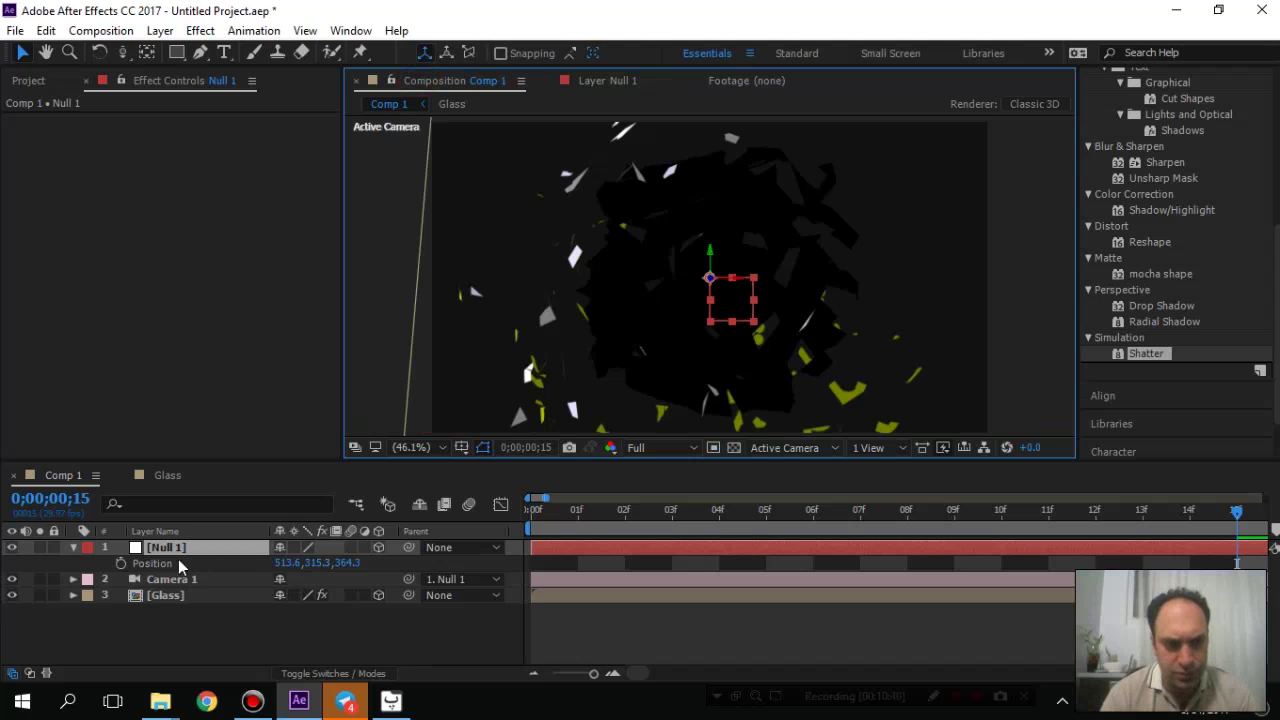
{"action": "left_click", "coordinate": [162, 595]}
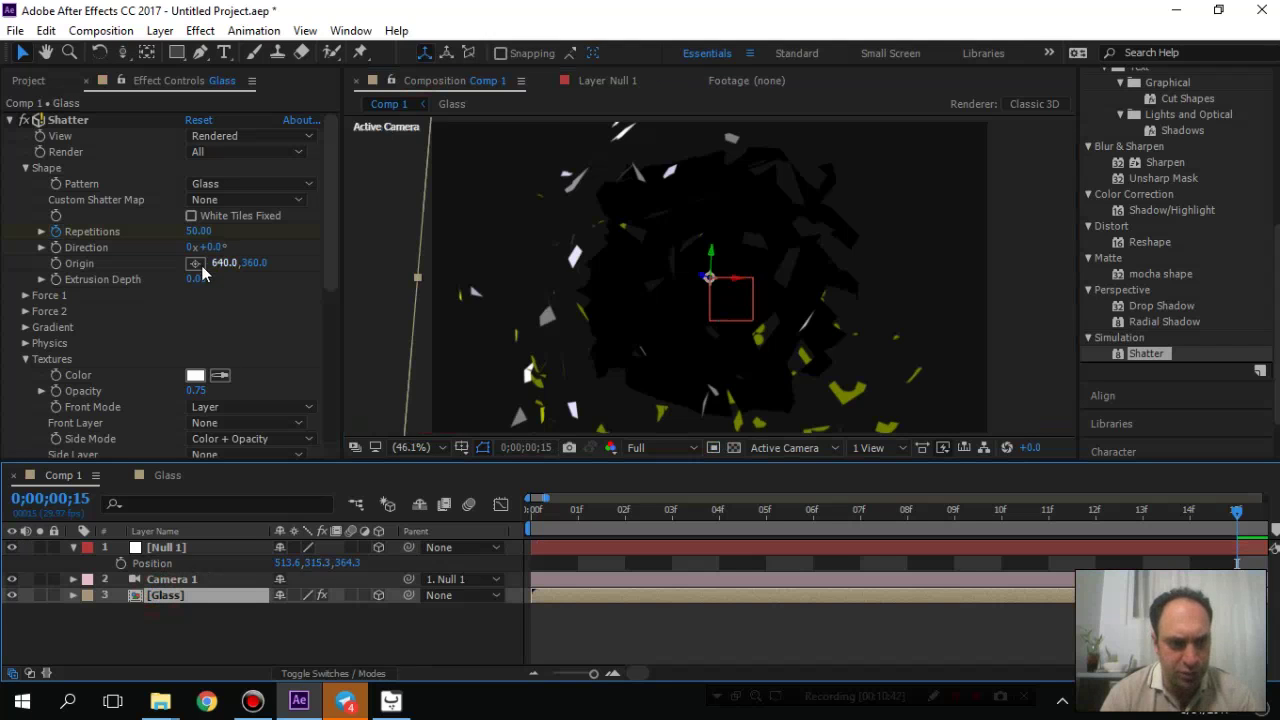
- Set the Glass layer's Shatter Extrusion Depth back to 0.4
{"action": "left_click", "coordinate": [195, 279]}
{"action": "type", "text": "2"}
{"action": "type", "text": ".4"}
{"action": "key", "text": "Return"}
{"action": "left_click", "coordinate": [199, 279]}
{"action": "type", "text": "0.5"}
{"action": "key", "text": "Return"}
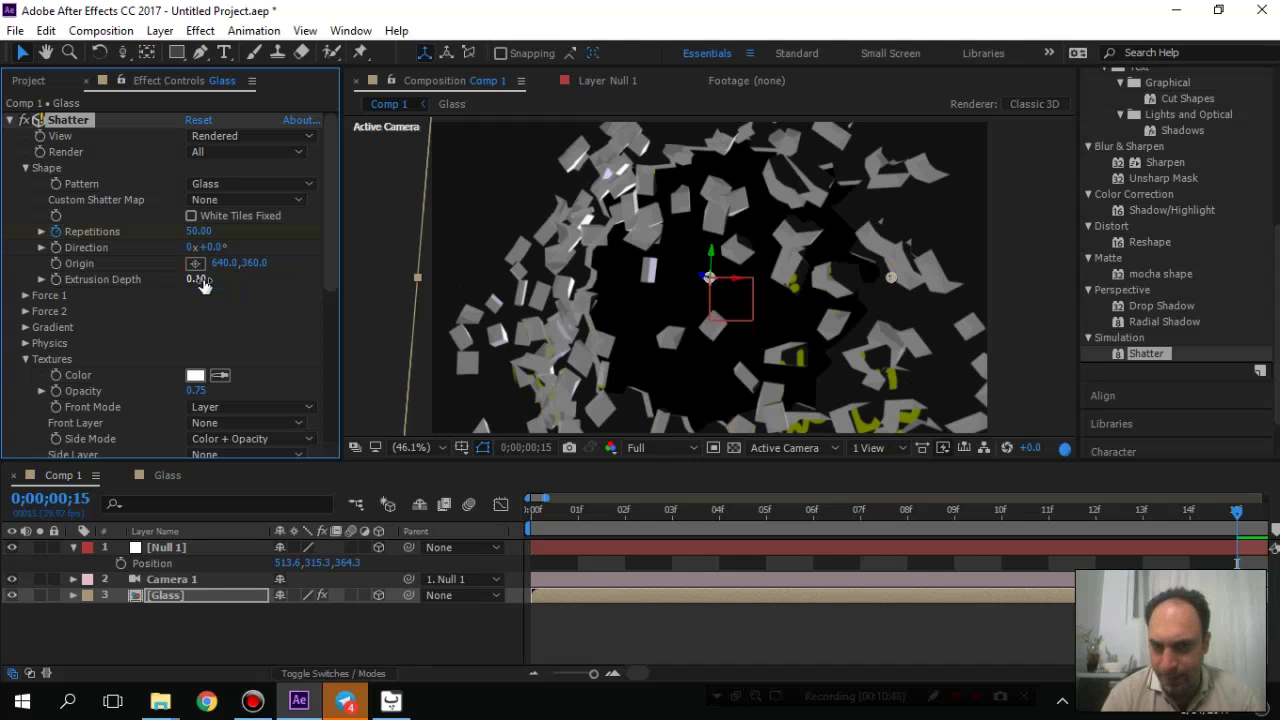
- Try a Shatter Extrusion Depth of 0.1 and scrub through the shatter to frame 29
{"action": "left_click", "coordinate": [199, 279]}
{"action": "type", "text": "0.1"}
{"action": "key", "text": "Return"}
{"action": "left_click_drag", "start_coordinate": [533, 511], "coordinate": [1063, 546]}
{"action": "left_click", "coordinate": [1001, 513]}
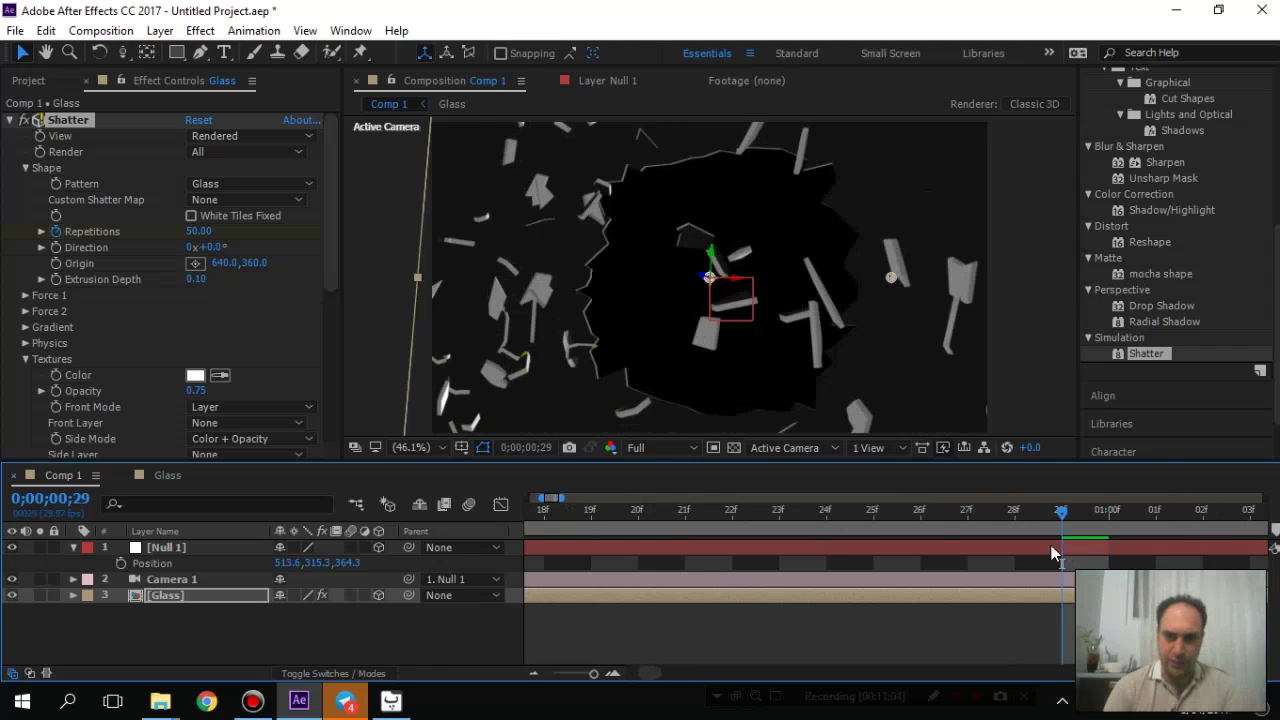
- Try a Shatter Extrusion Depth of 0.2, set it to 0.15, and return to the first frame
{"action": "left_click", "coordinate": [196, 279]}
{"action": "type", "text": "0.2"}
{"action": "key", "text": "Return"}
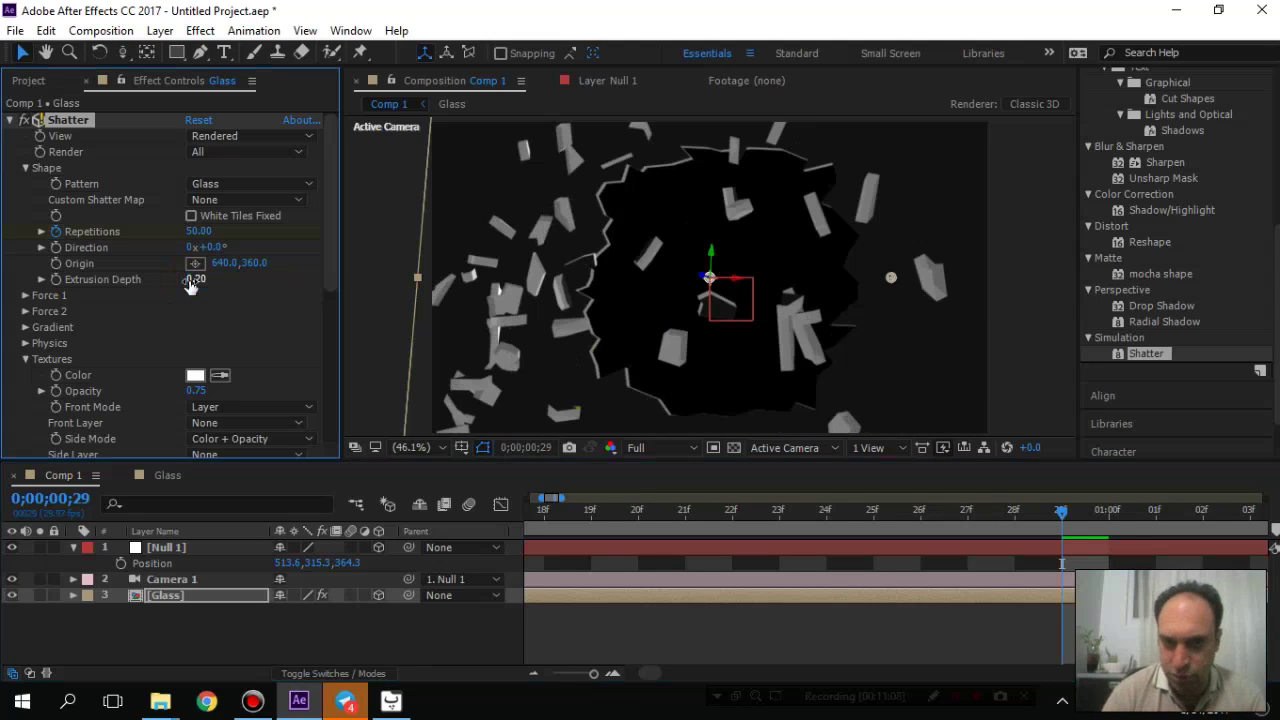
{"action": "left_click", "coordinate": [190, 280]}
{"action": "type", "text": "0.45"}
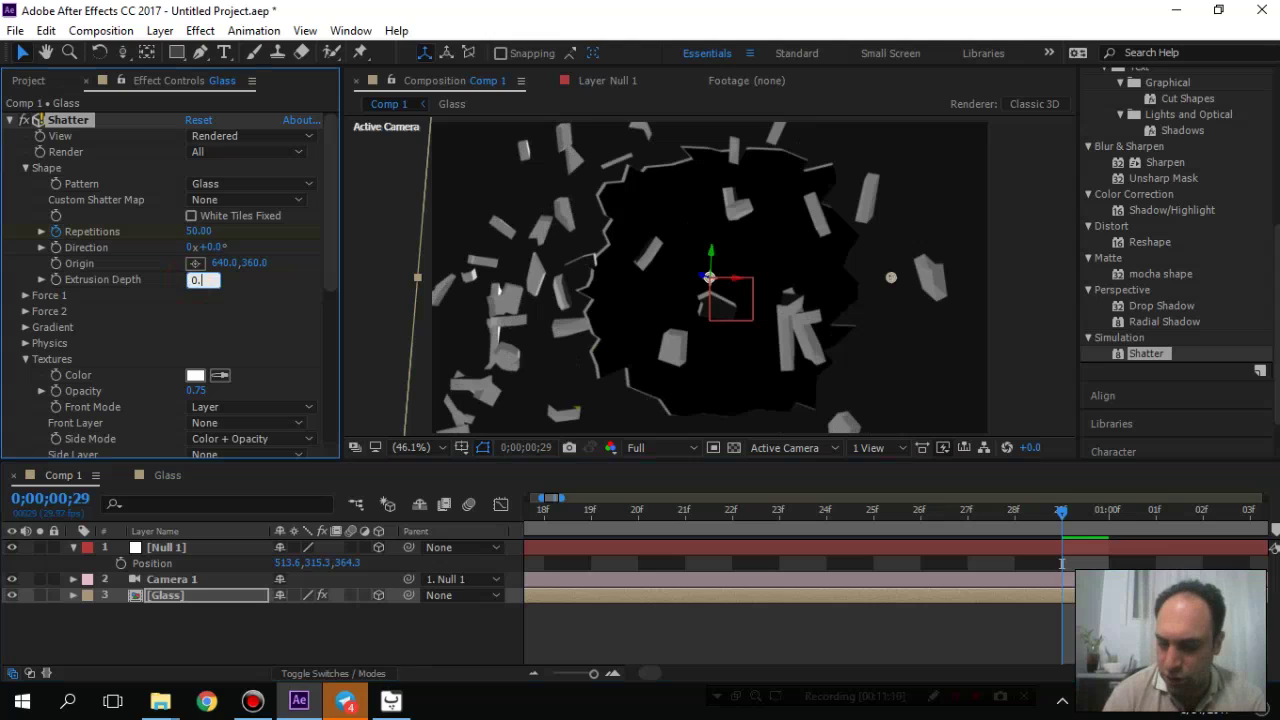
{"action": "key", "text": "Return"}
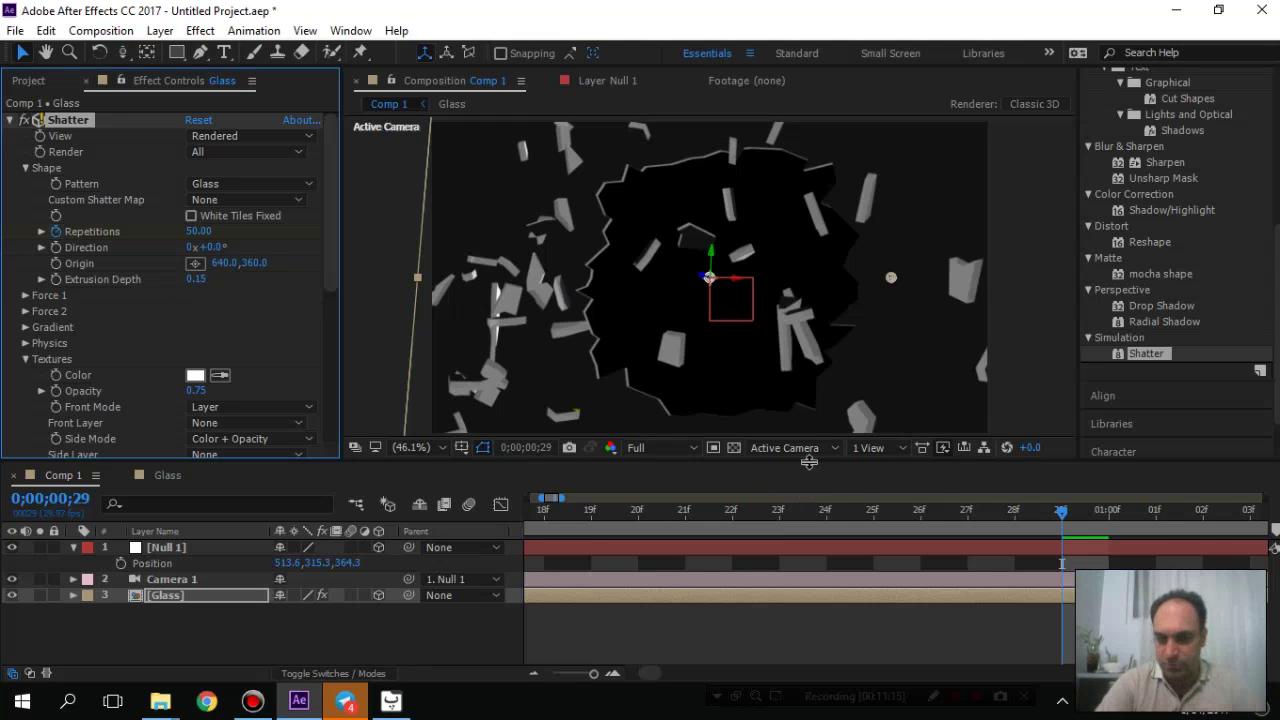
{"action": "key", "text": "Home"}
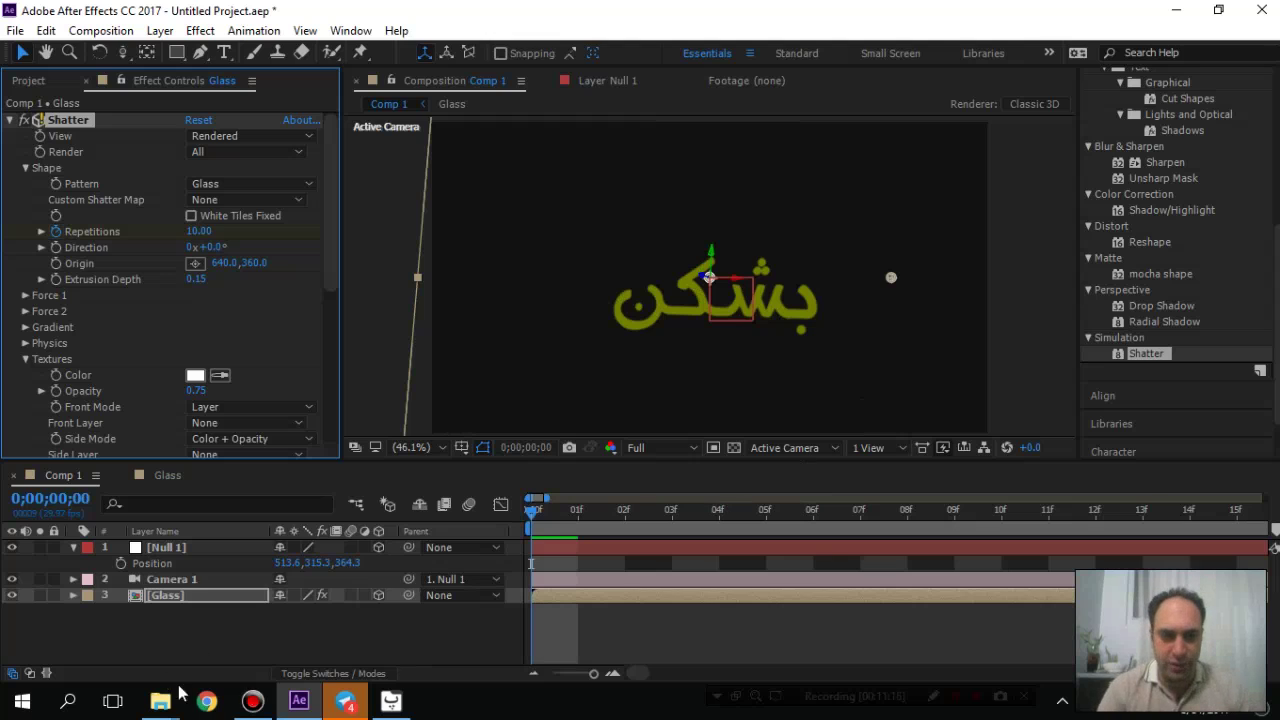
{"action": "mouse_move", "coordinate": [252, 700]}
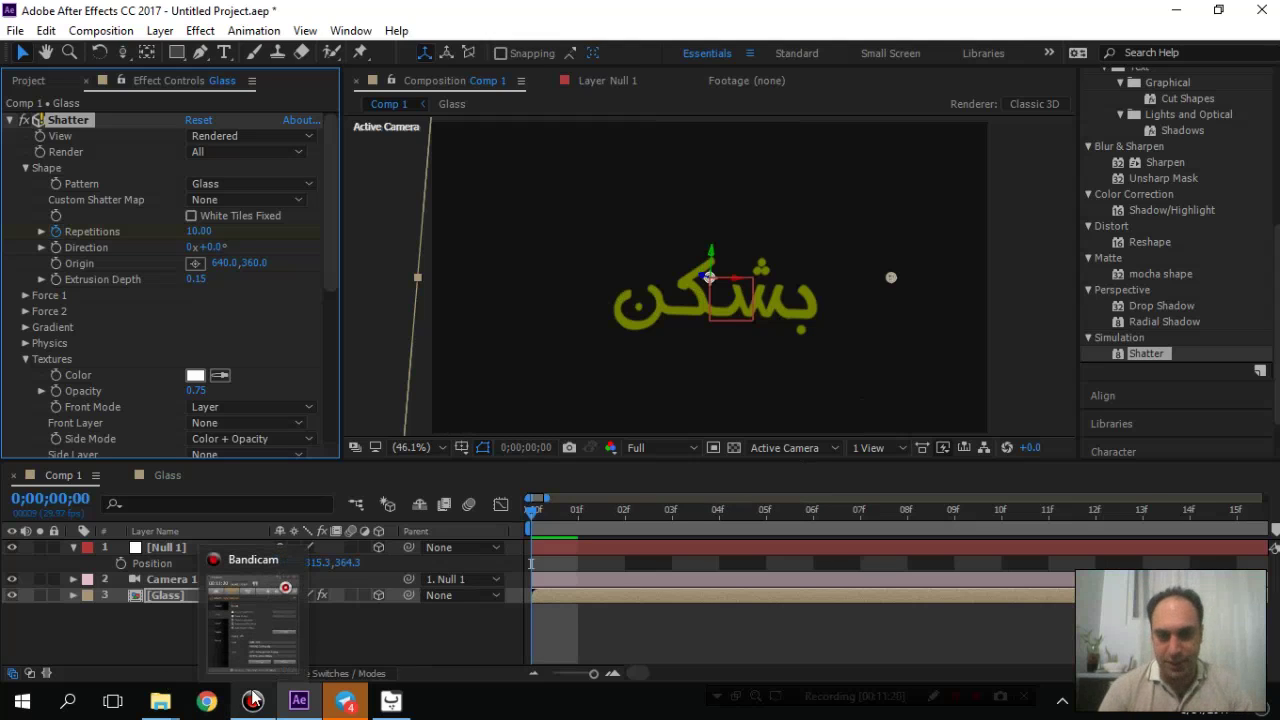
{"action": "left_click", "coordinate": [252, 700]}
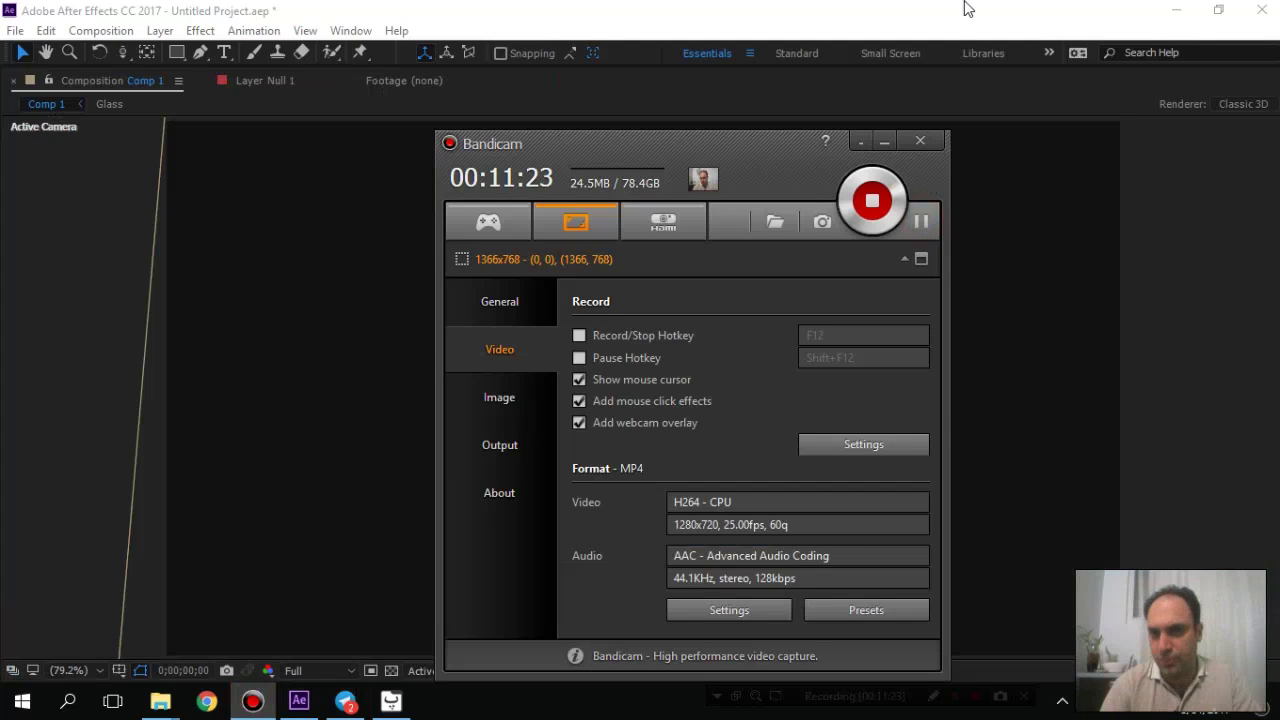
{"action": "left_click", "coordinate": [965, 8]}
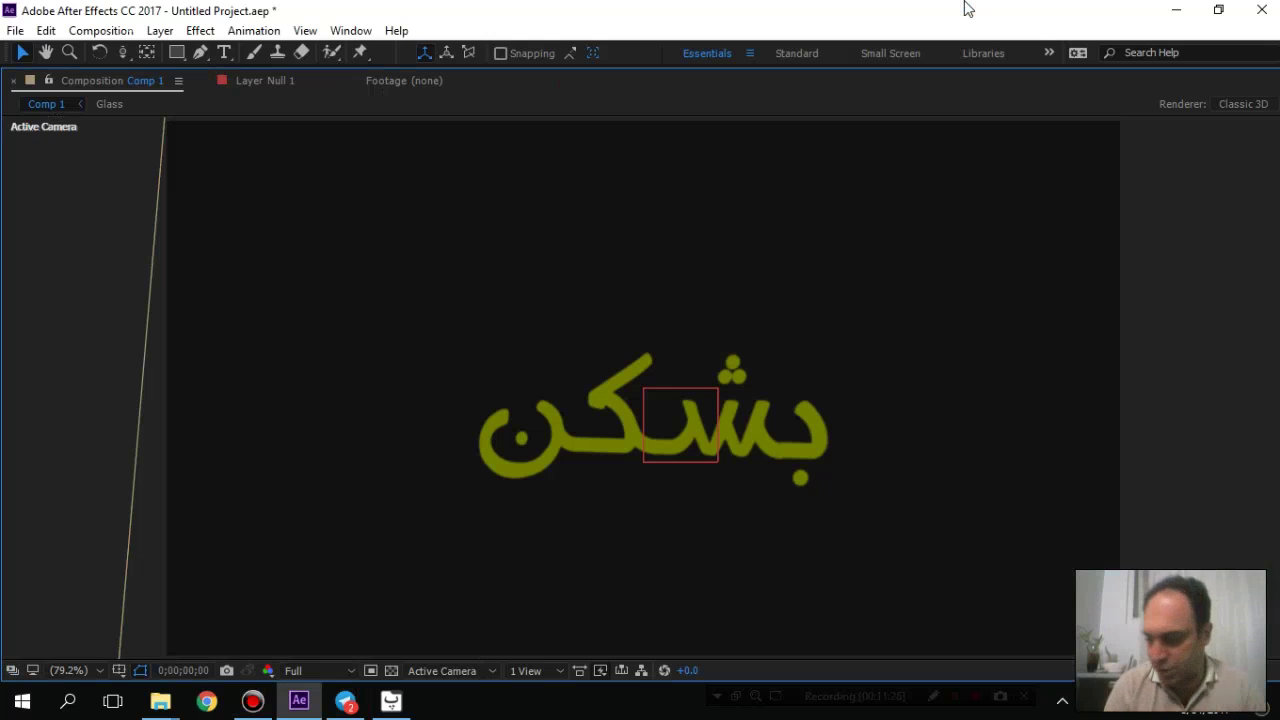
- Preview the shatter twice in the maximized composition view, return to the first frame, and restore the panel layout
{"action": "key", "text": "space"}
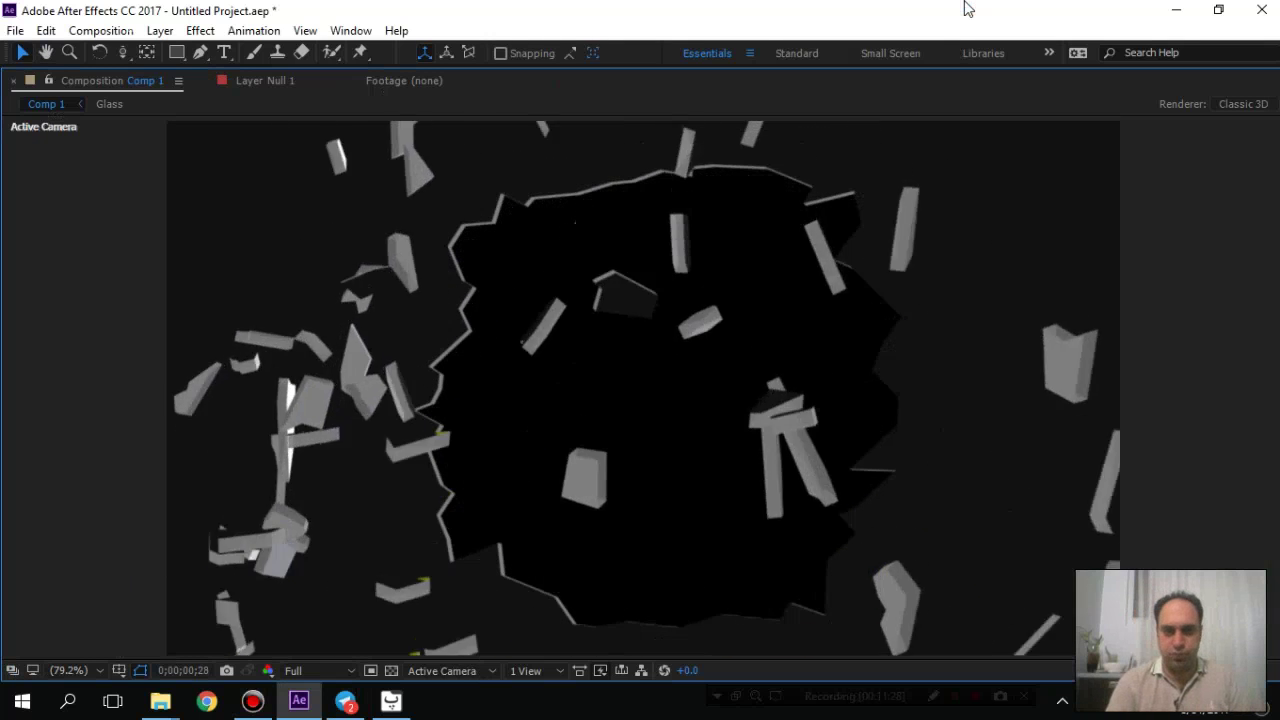
{"action": "key", "text": "space"}
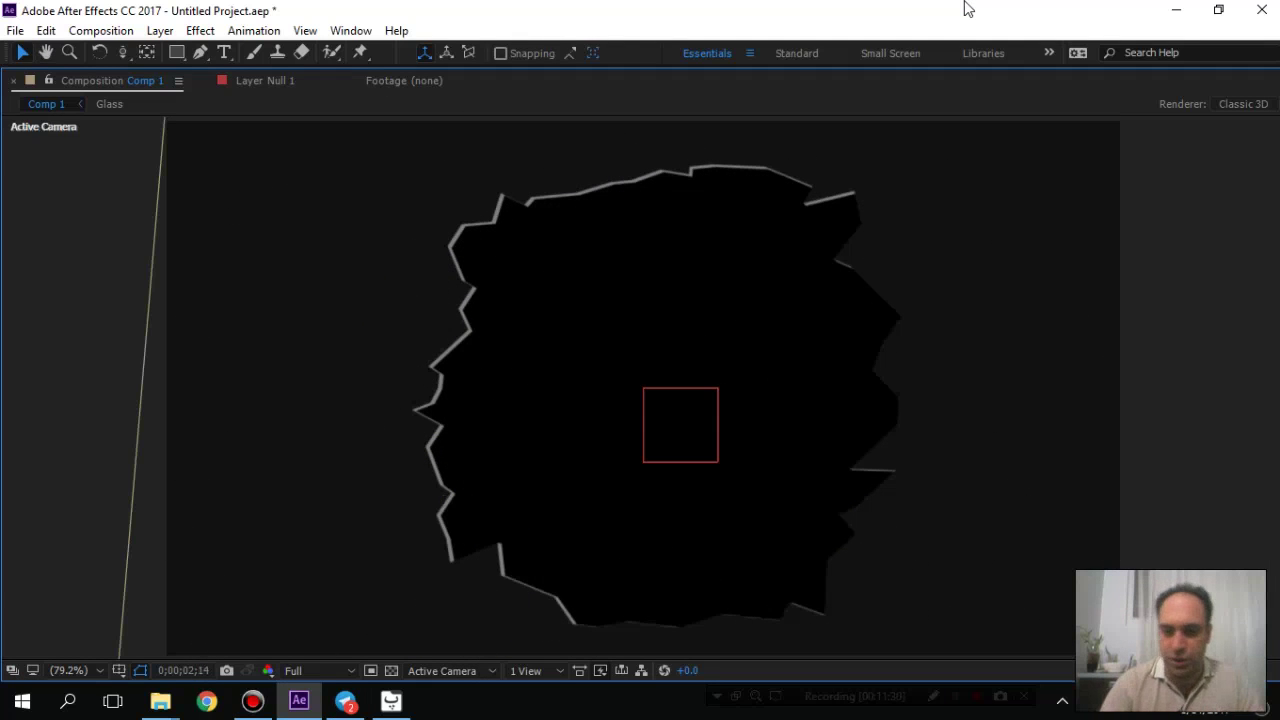
{"action": "key", "text": "space"}
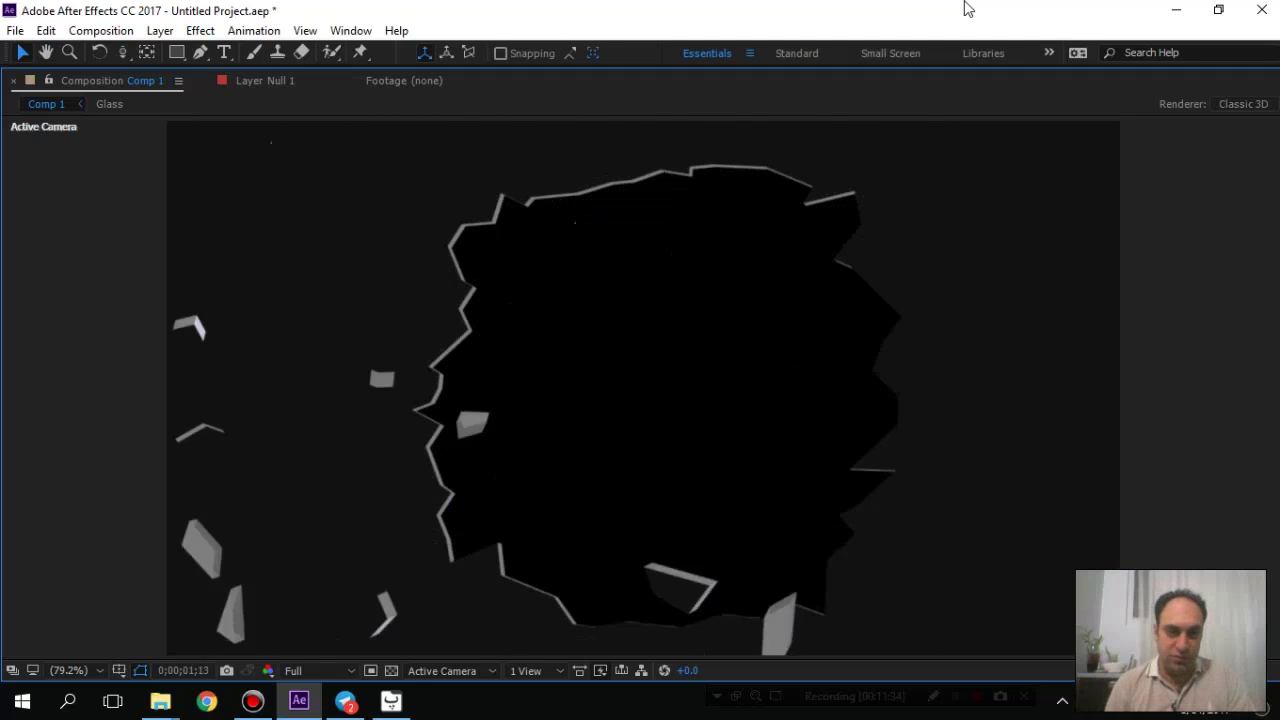
{"action": "key", "text": "space"}
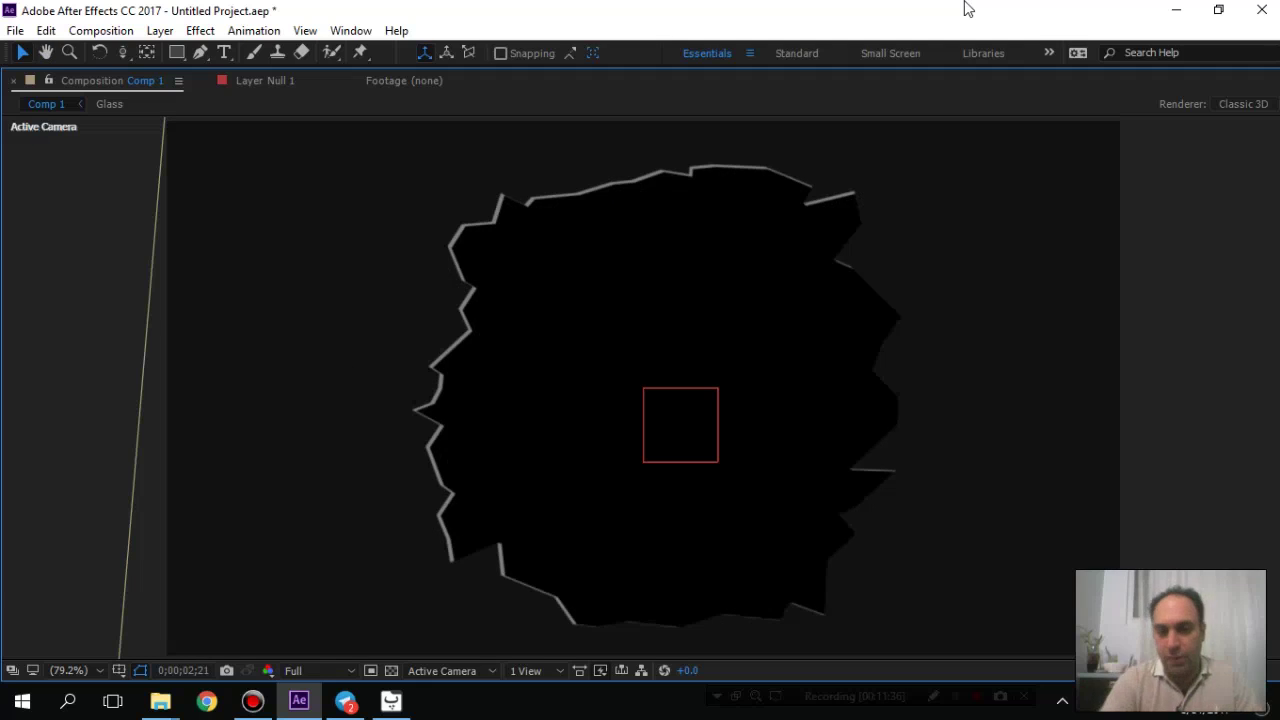
{"action": "key", "text": "Home"}
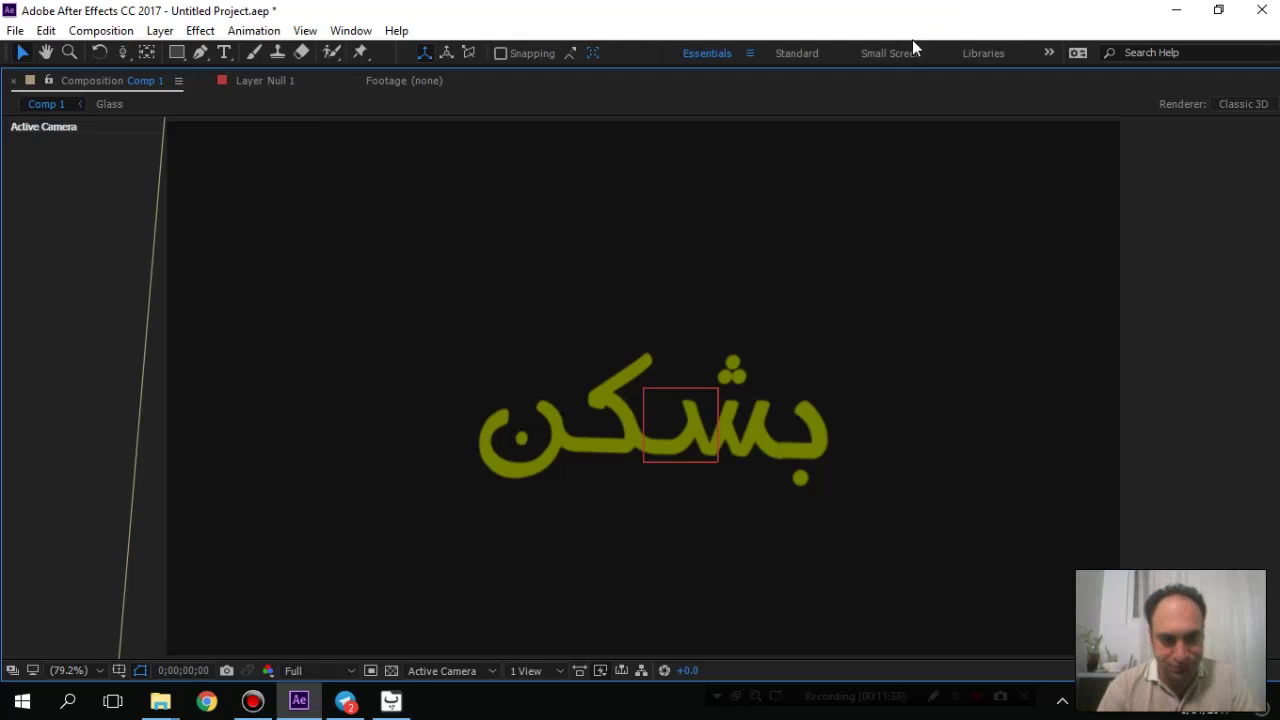
{"action": "key", "text": "grave"}
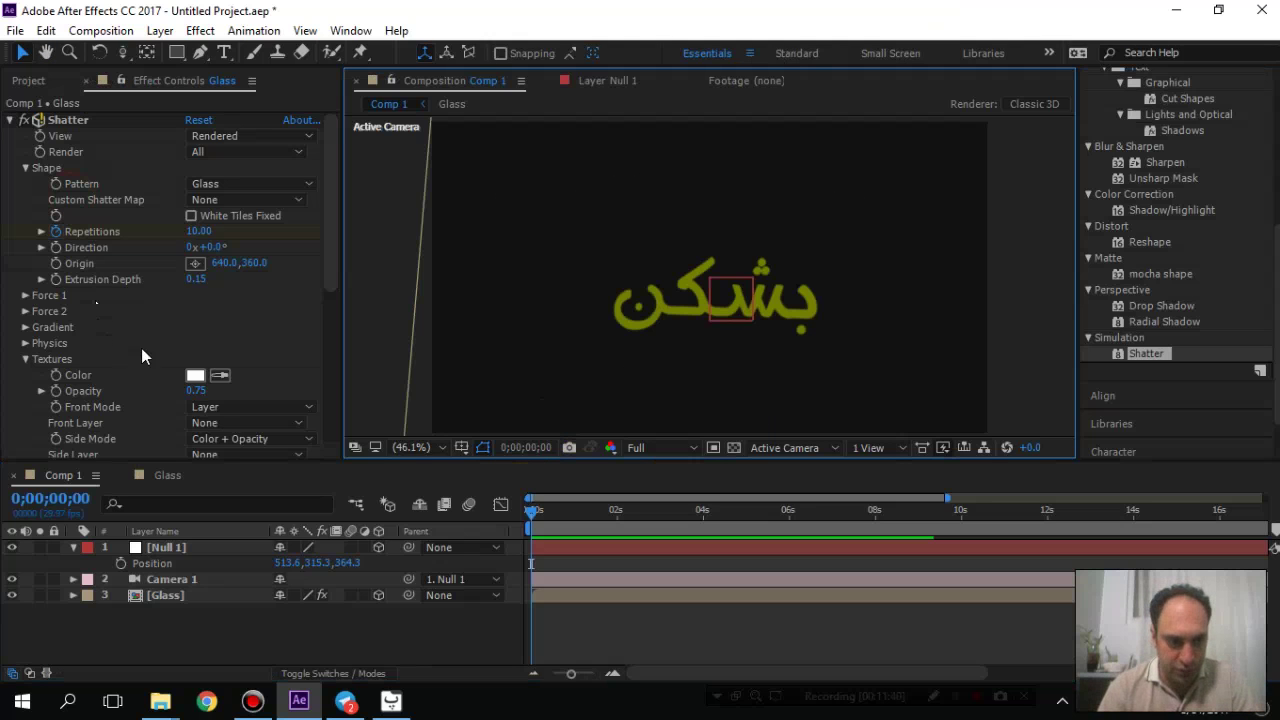
- Collapse the null's properties and pre-compose Null 1, Camera 1 and Glass into a new composition named "glass broken"
{"action": "left_click", "coordinate": [73, 548]}
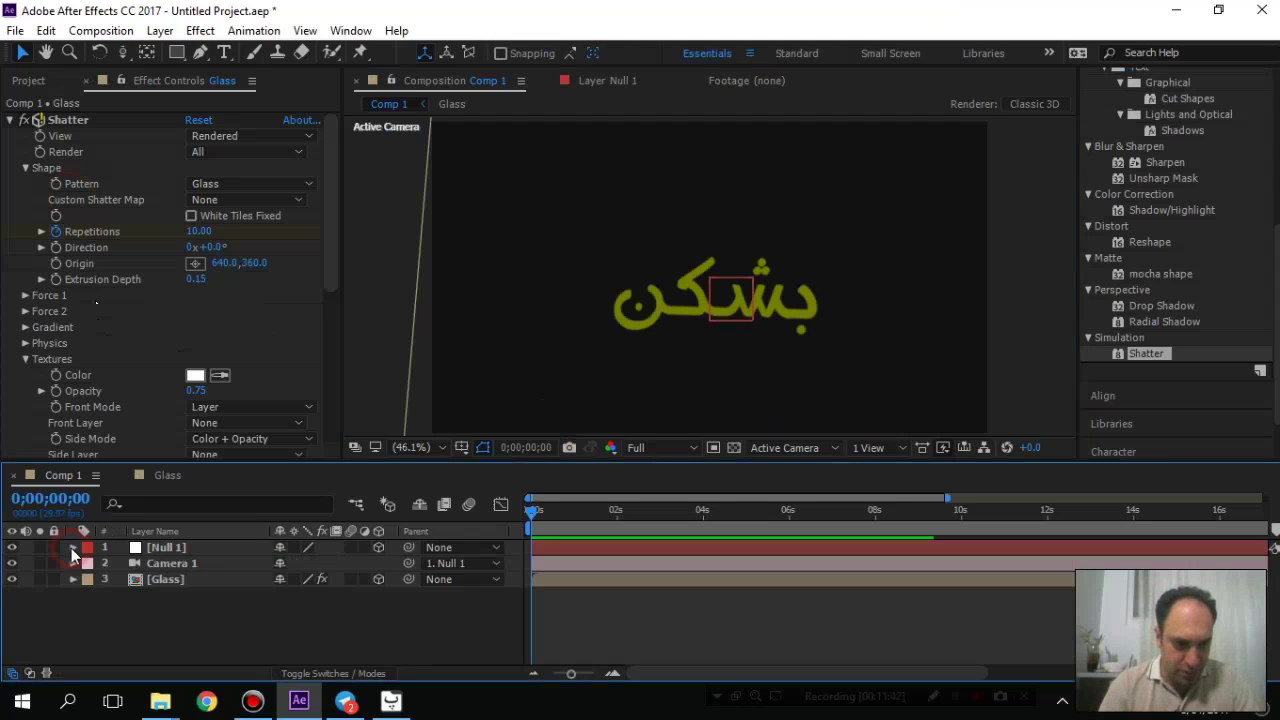
{"action": "left_click_drag", "start_coordinate": [209, 614], "coordinate": [170, 548]}
{"action": "right_click", "coordinate": [170, 550]}
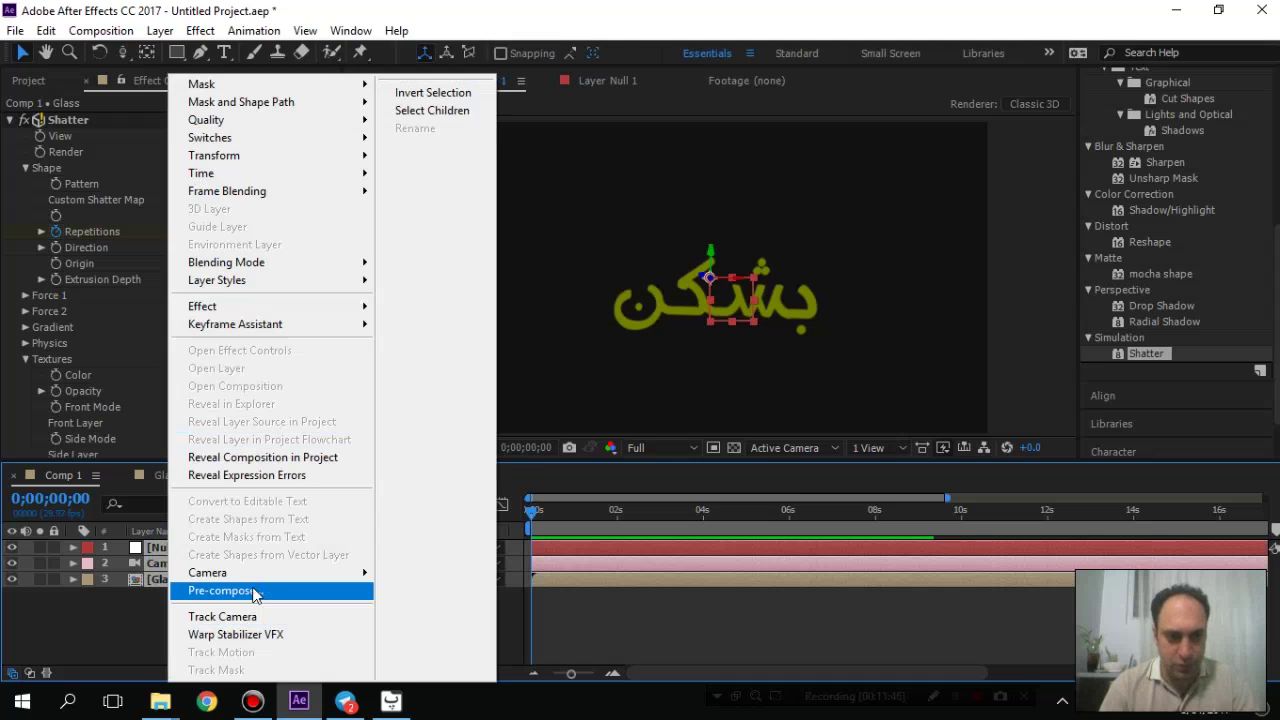
{"action": "left_click", "coordinate": [245, 592]}
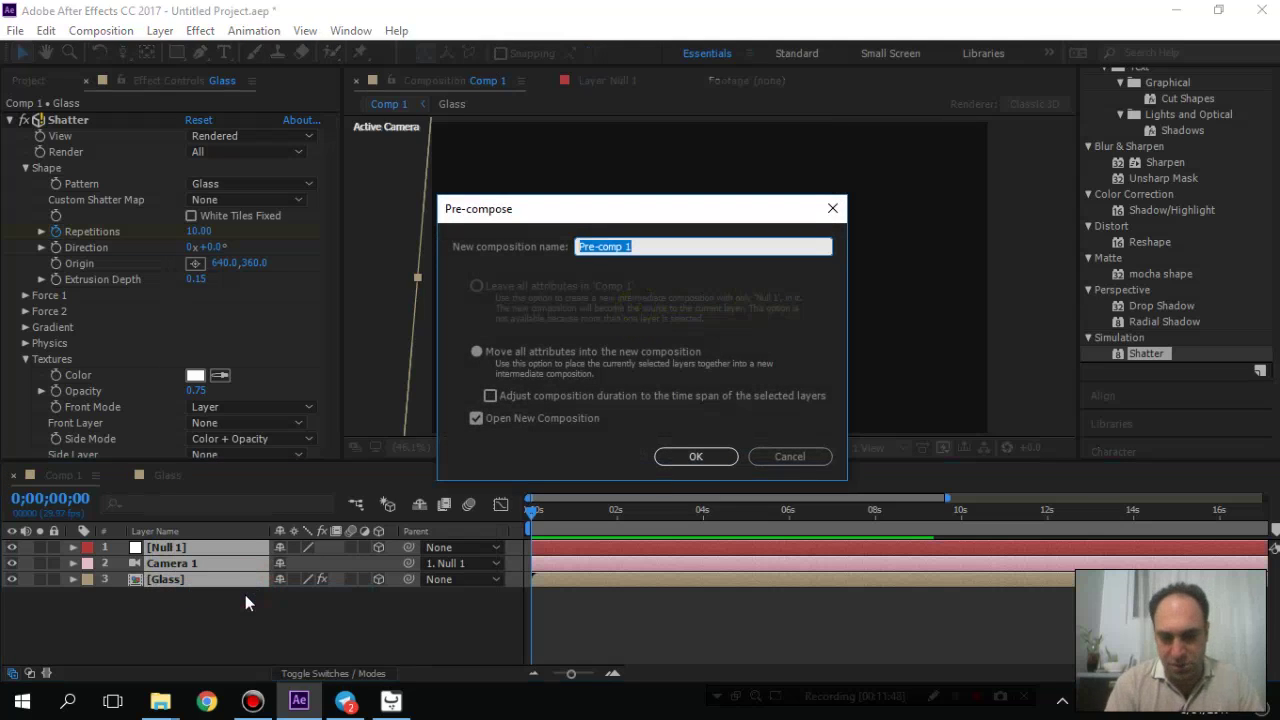
{"action": "type", "text": "glass broken"}
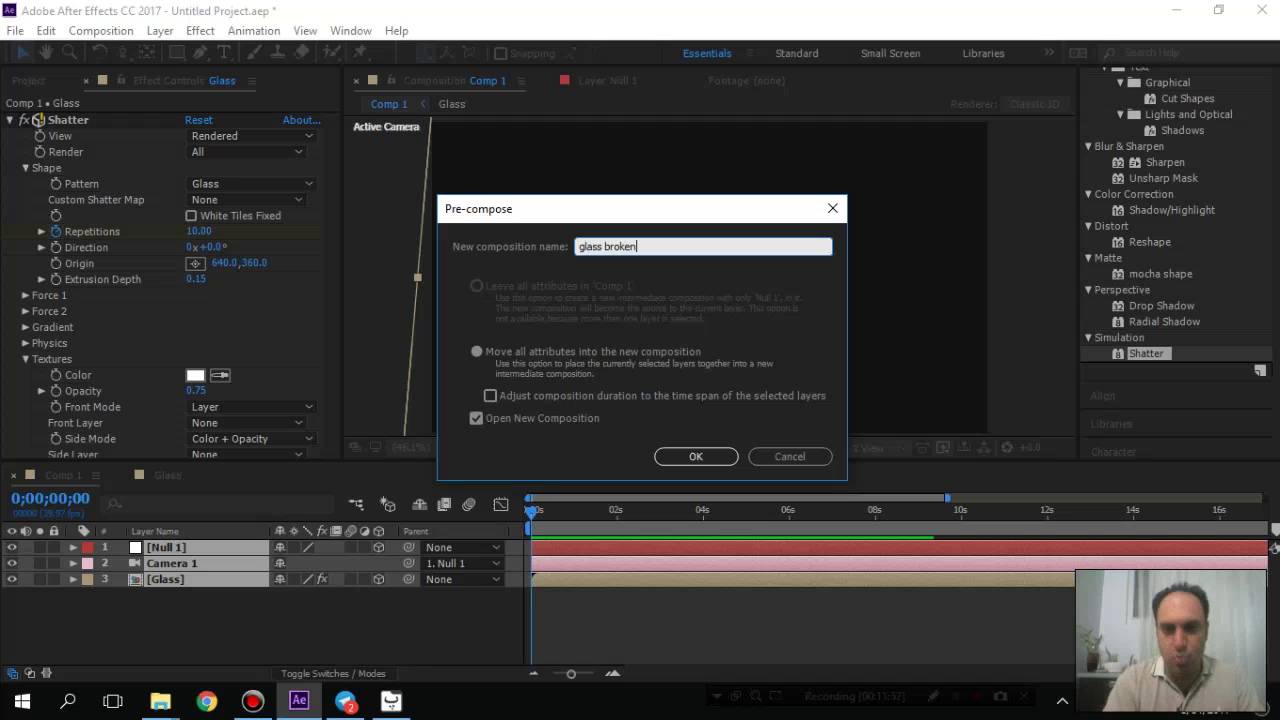
{"action": "key", "text": "Return"}
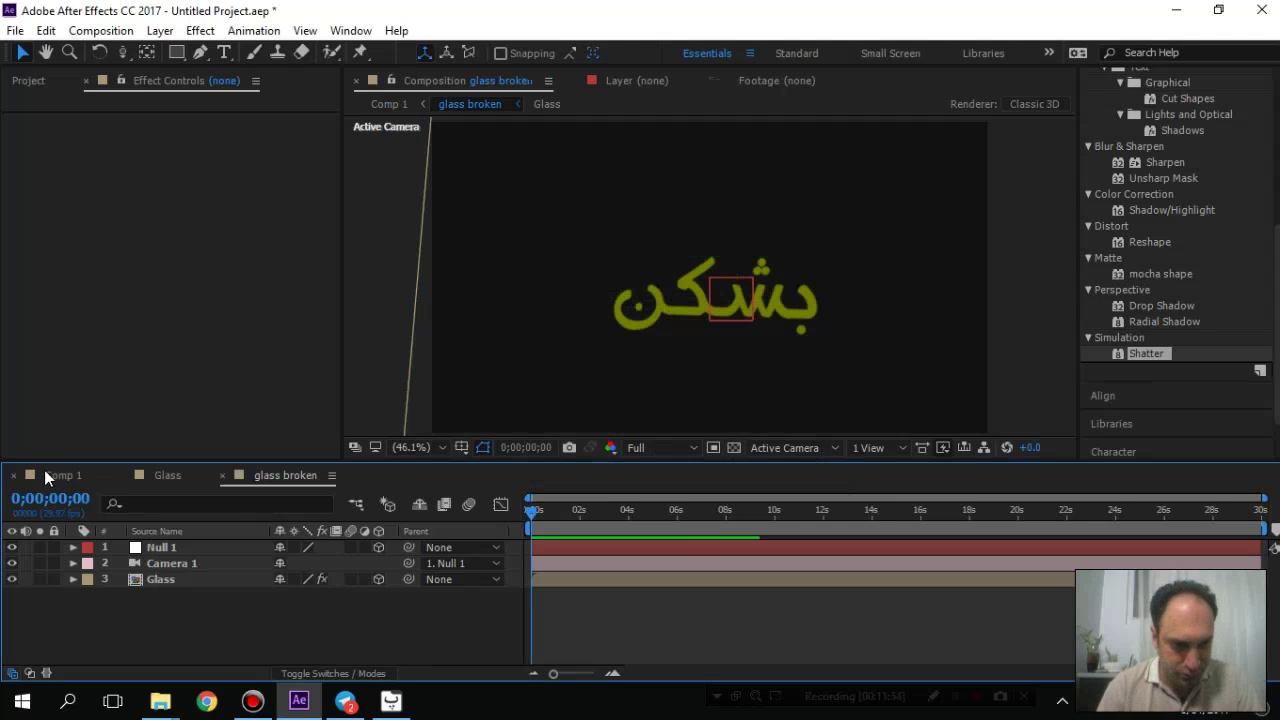
- Go to about 0;00;01;26 in Comp 1 and create a new solid coloured black (000000)
{"action": "left_click", "coordinate": [55, 475]}
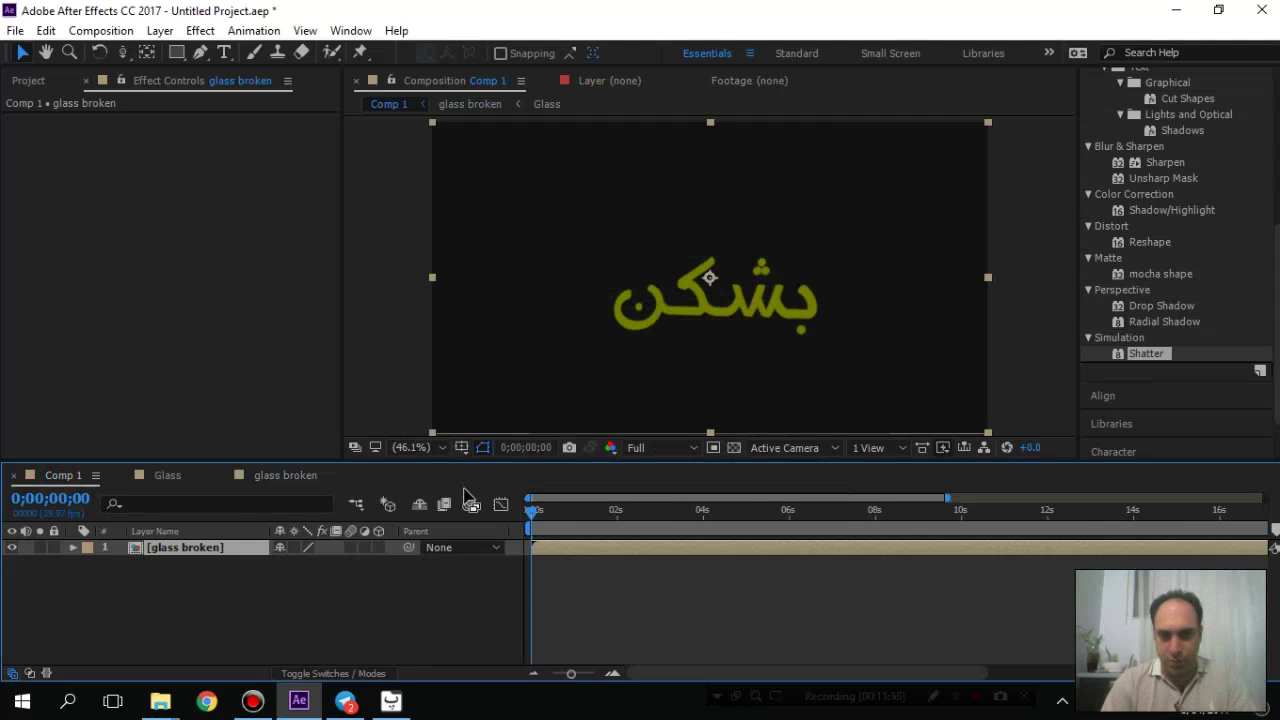
{"action": "left_click_drag", "start_coordinate": [553, 513], "coordinate": [612, 512]}
{"action": "right_click", "coordinate": [313, 604]}
{"action": "mouse_move", "coordinate": [428, 418]}
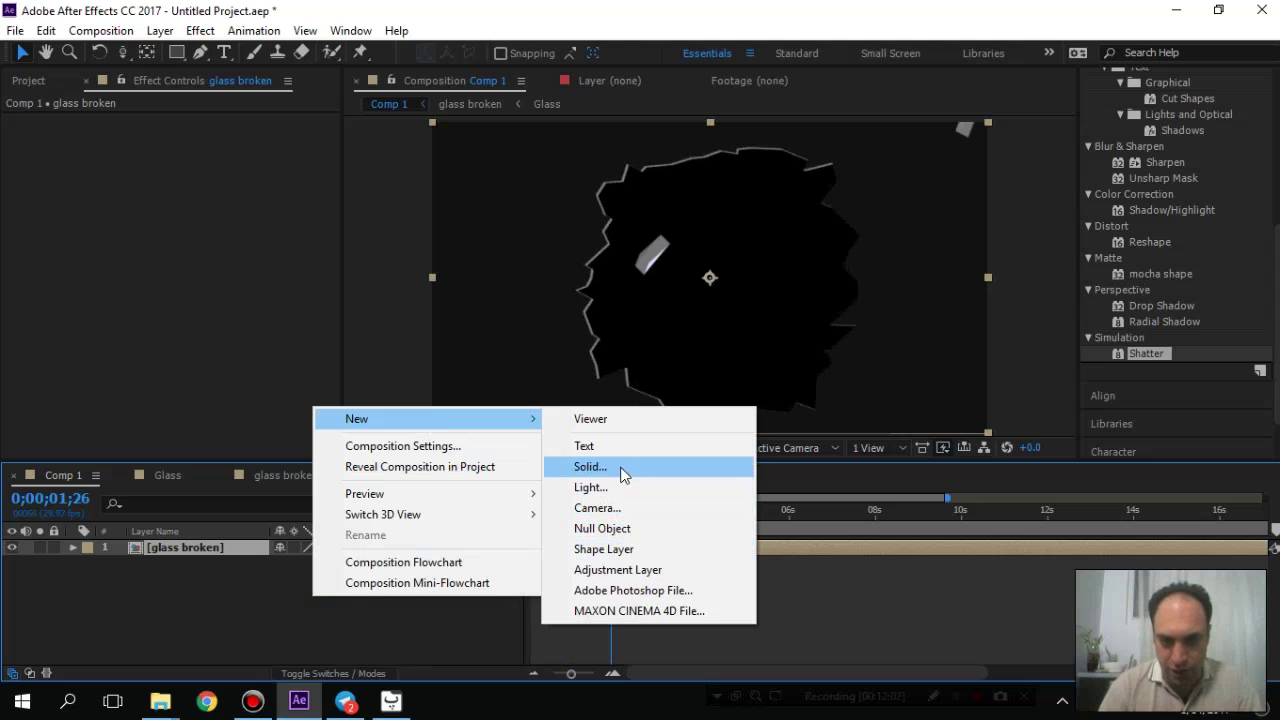
{"action": "left_click", "coordinate": [605, 466]}
{"action": "left_click", "coordinate": [630, 464]}
{"action": "left_click_drag", "start_coordinate": [657, 300], "coordinate": [657, 470]}
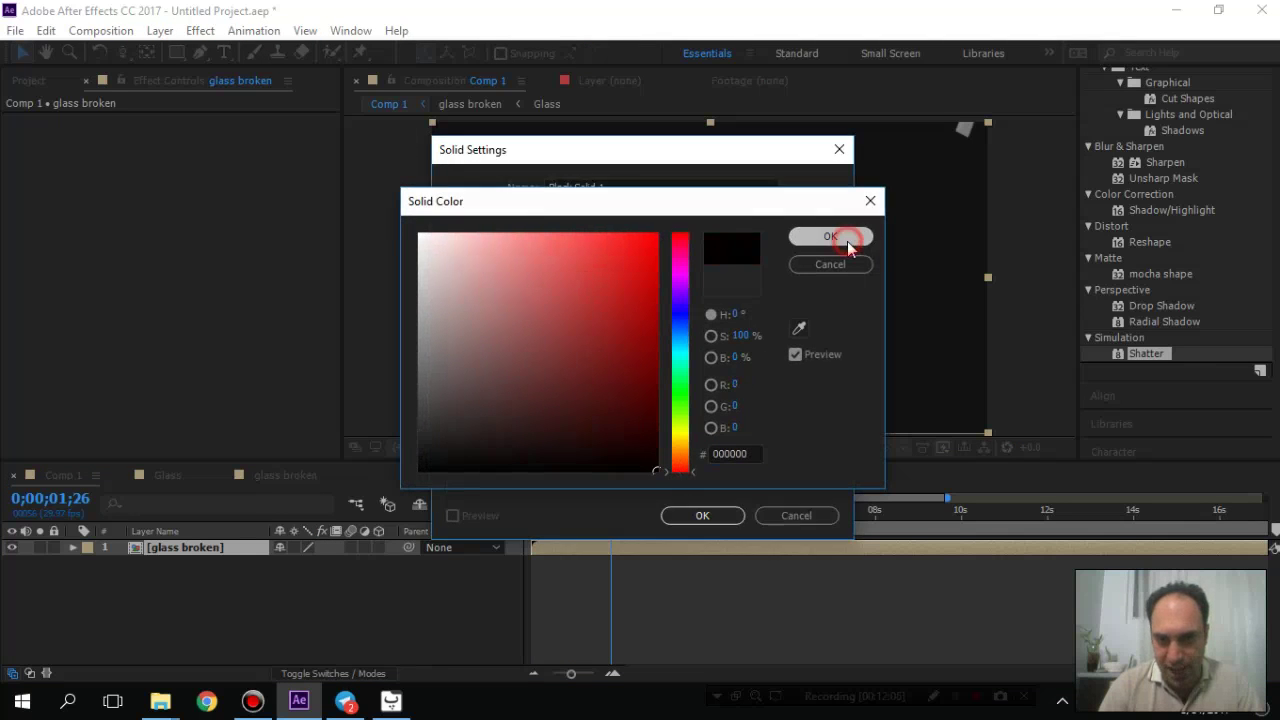
{"action": "left_click", "coordinate": [830, 236]}
{"action": "left_click", "coordinate": [703, 516]}
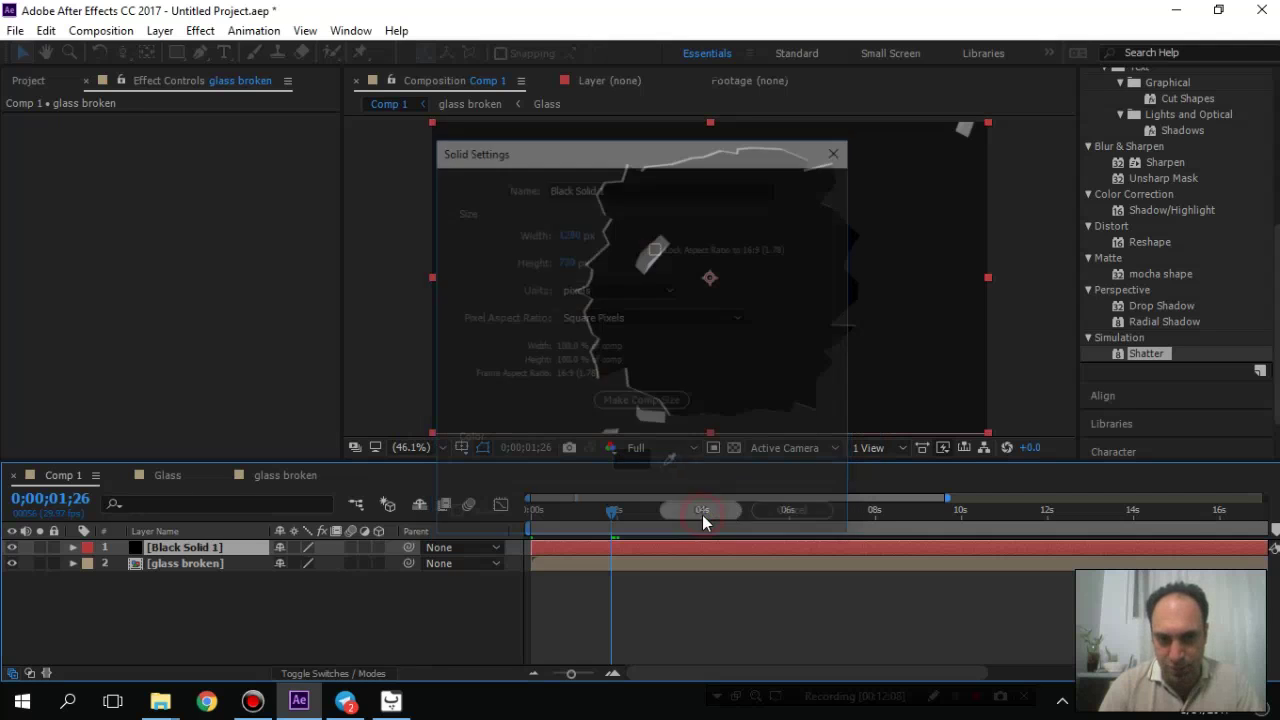
- Move the black solid below the glass broken layer and rename it BK
{"action": "left_click_drag", "start_coordinate": [193, 546], "coordinate": [199, 580]}
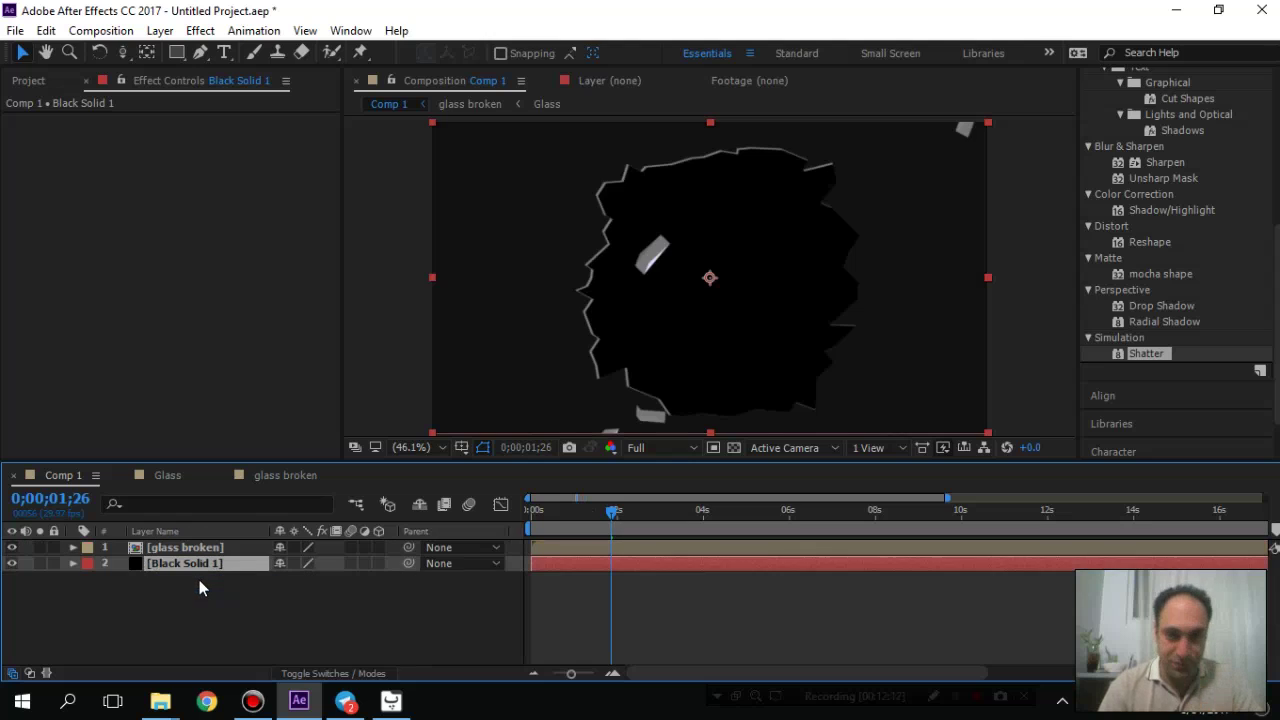
{"action": "key", "text": "Return"}
{"action": "type", "text": "BK"}
{"action": "key", "text": "Return"}
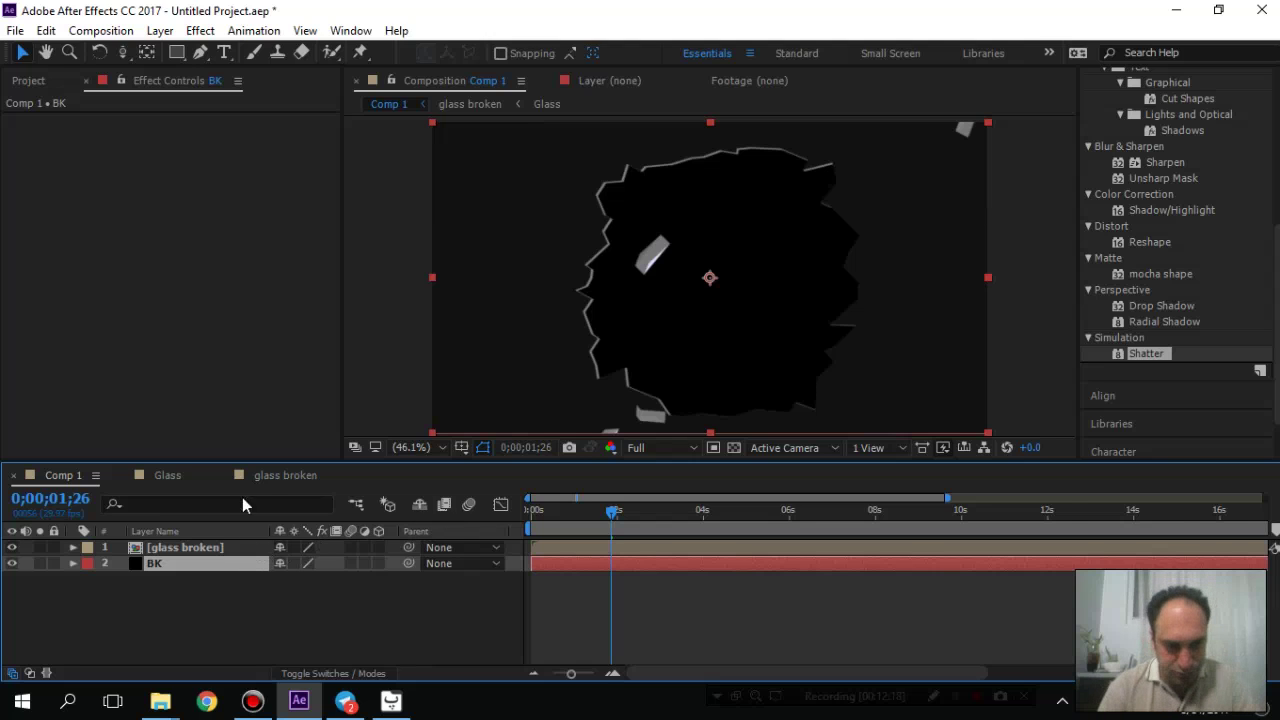
- Find the CC Force Motion Blur effect and apply it to the Glass layer in the glass broken composition
{"action": "left_click", "coordinate": [272, 478]}
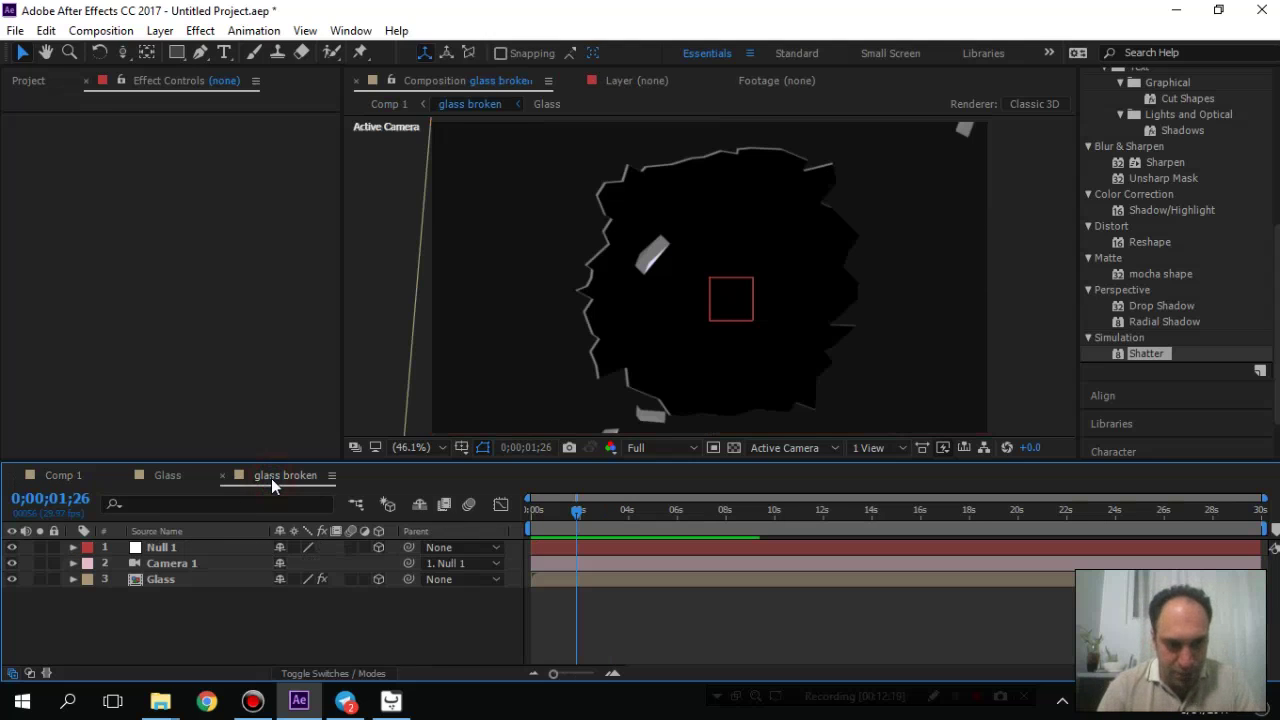
{"action": "left_click", "coordinate": [594, 510]}
{"action": "mouse_move", "coordinate": [617, 520]}
{"action": "left_mouse_down"}
{"action": "mouse_move", "coordinate": [628, 520]}
{"action": "mouse_move", "coordinate": [615, 520]}
{"action": "left_mouse_up"}
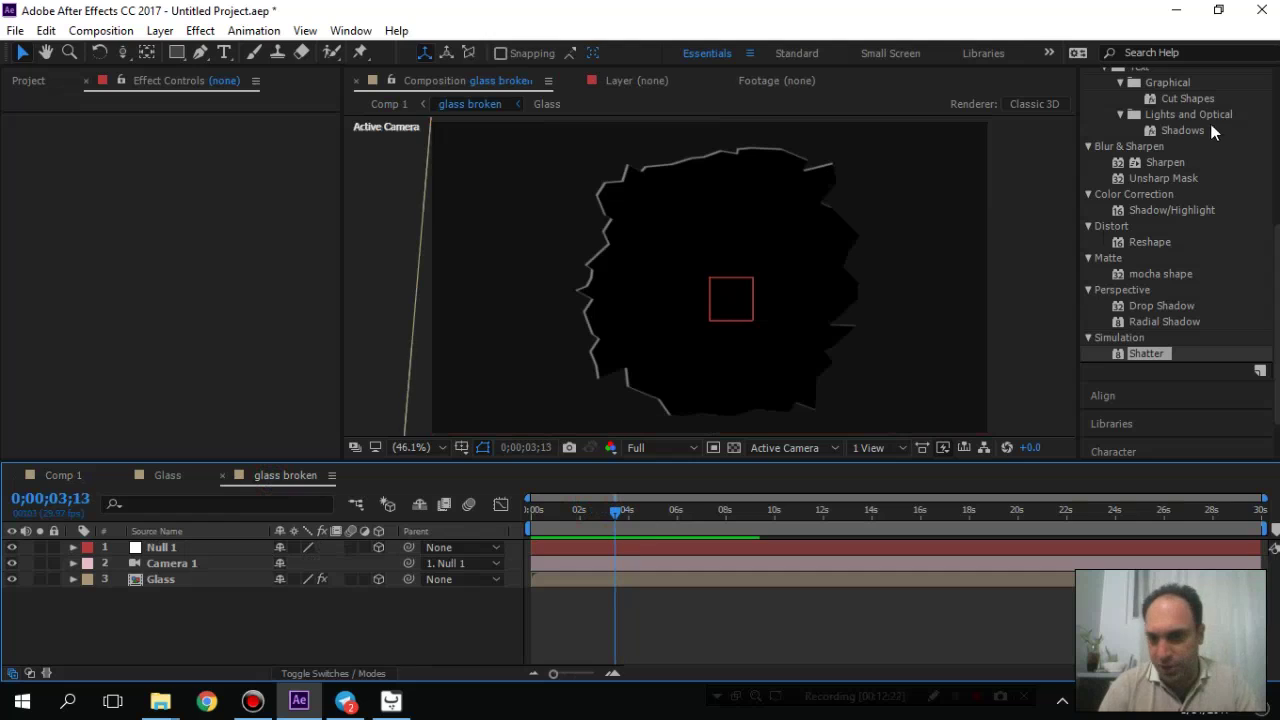
{"action": "scroll", "coordinate": [1276, 233], "scroll_direction": "up", "scroll_amount": 5}
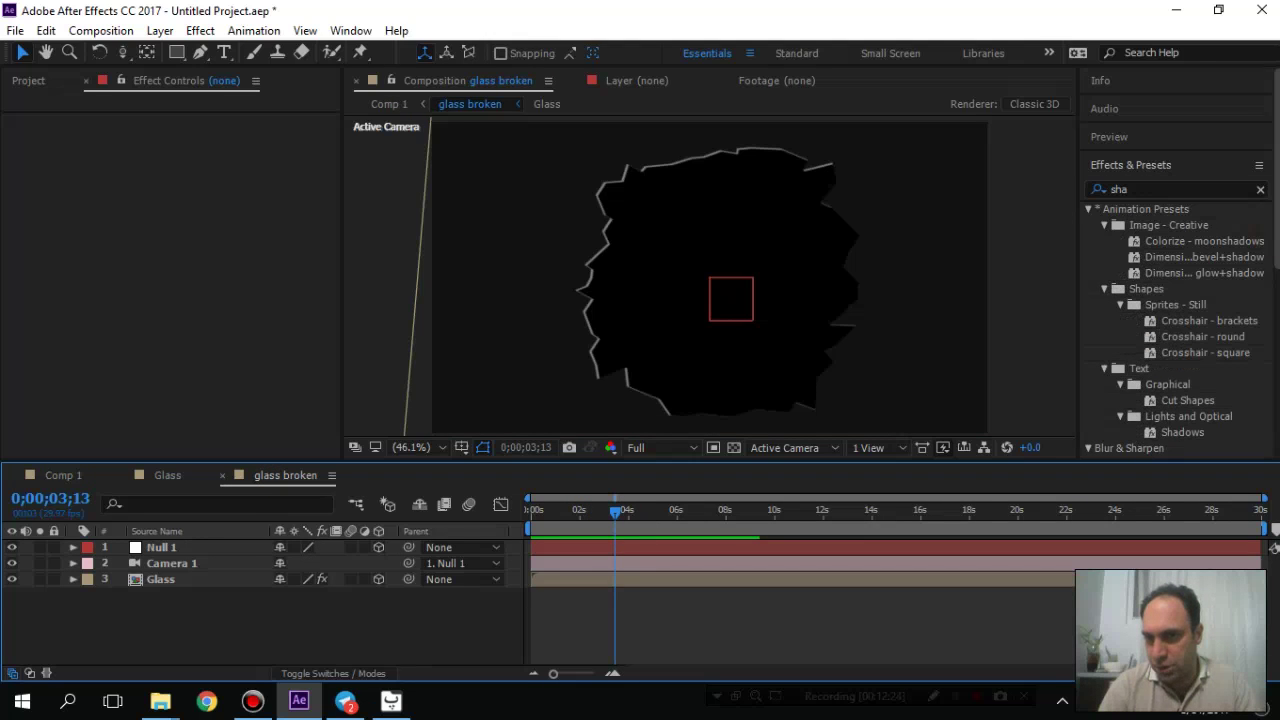
{"action": "left_click_drag", "start_coordinate": [1138, 189], "coordinate": [1103, 190]}
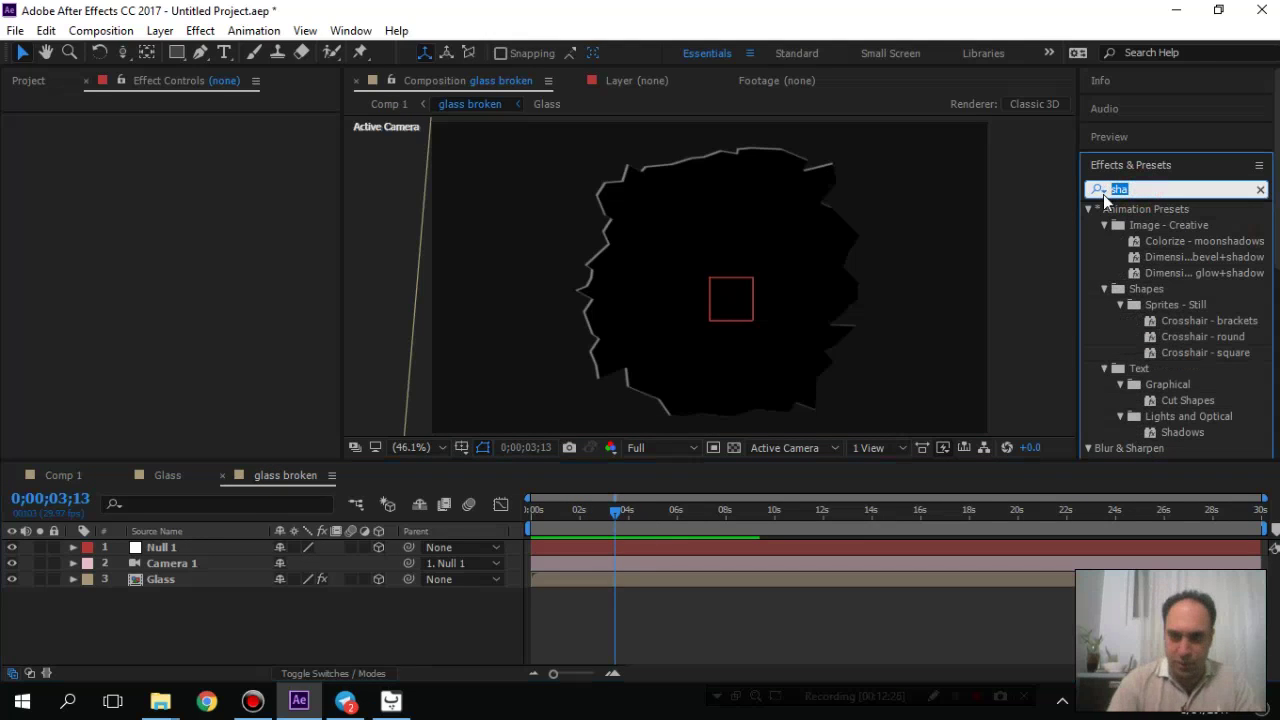
{"action": "type", "text": "cc"}
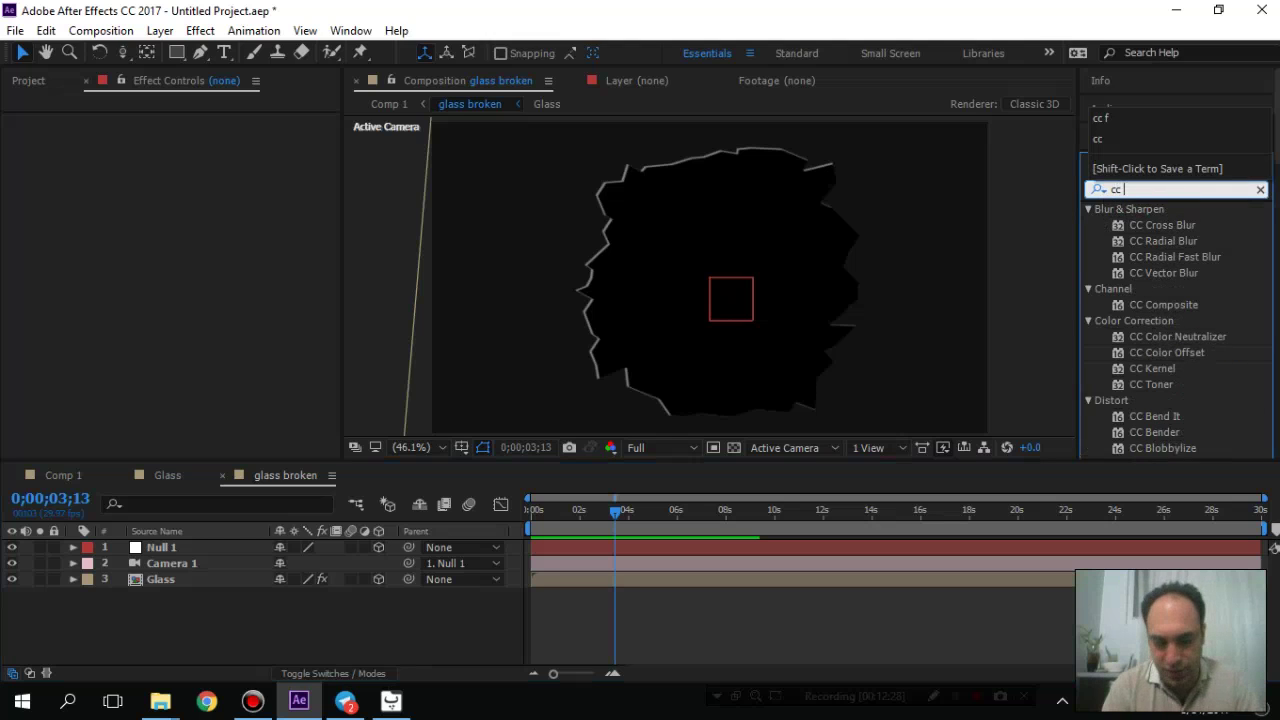
{"action": "type", "text": " for"}
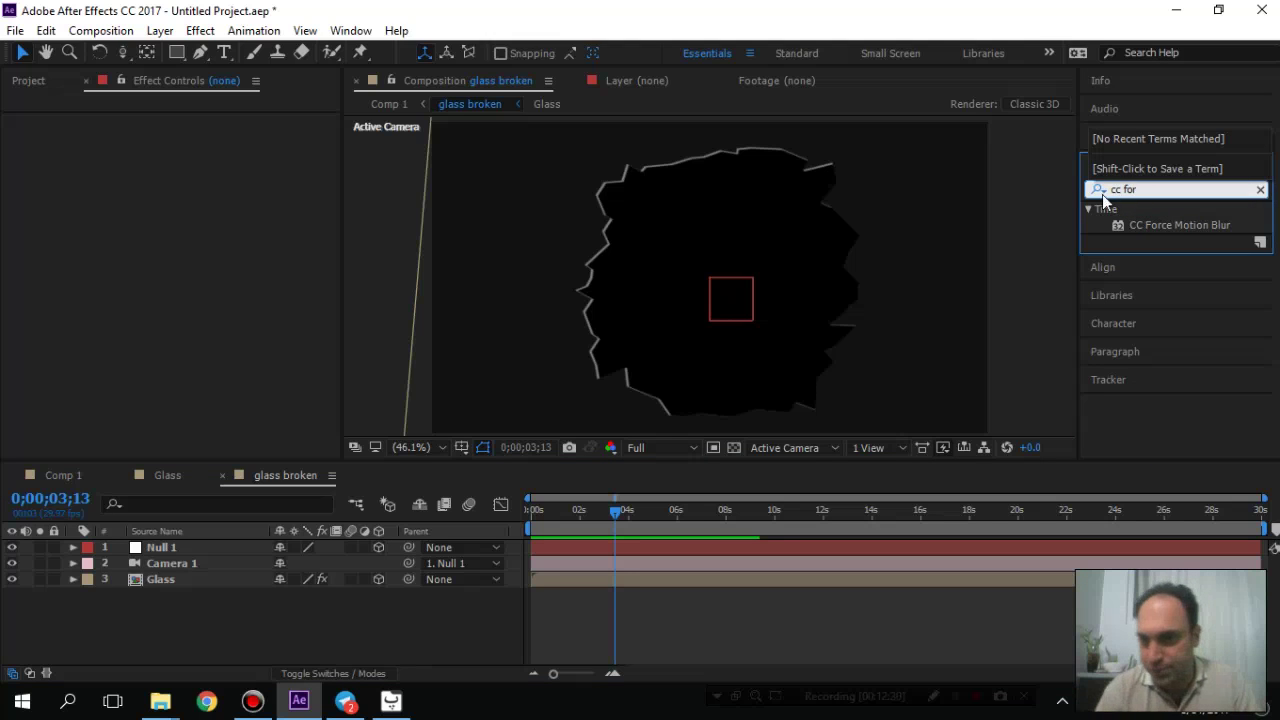
{"action": "left_click_drag", "start_coordinate": [1153, 223], "coordinate": [224, 578]}
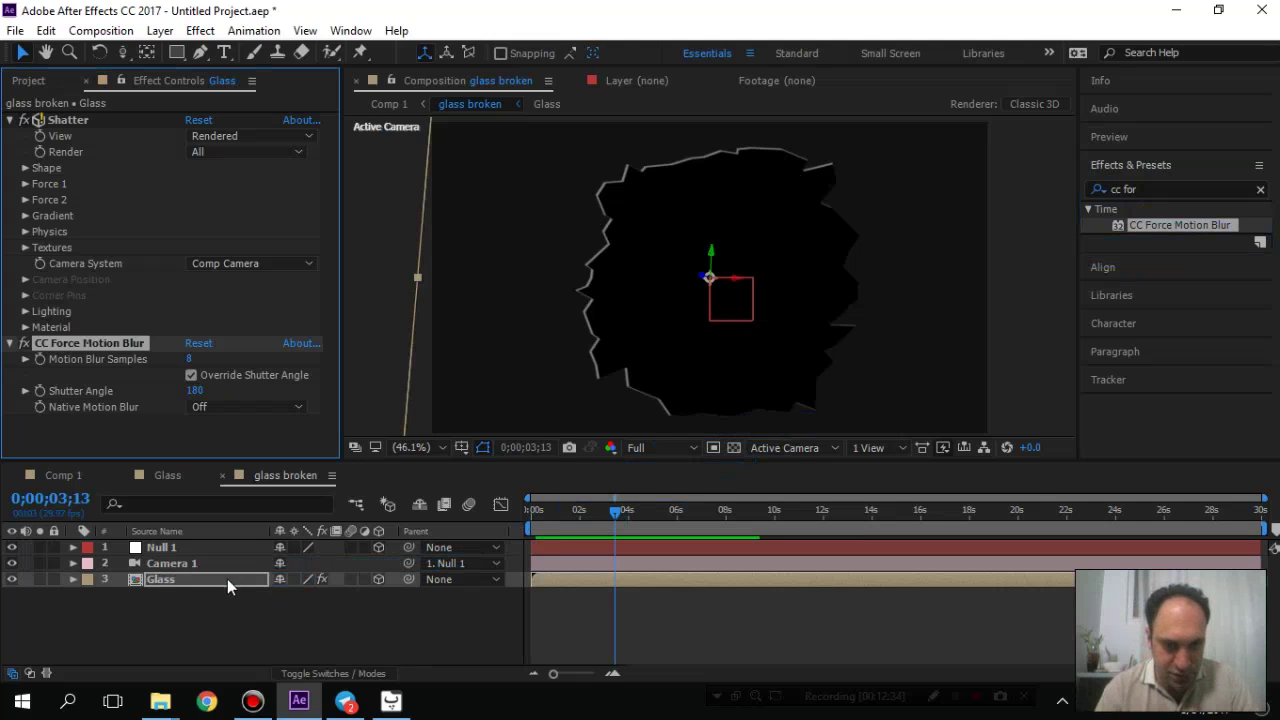
- Render a preview of the motion-blurred shatter from the first frame, stop it, and return to the start
{"action": "left_click_drag", "start_coordinate": [606, 518], "coordinate": [513, 523]}
{"action": "key", "text": "space"}
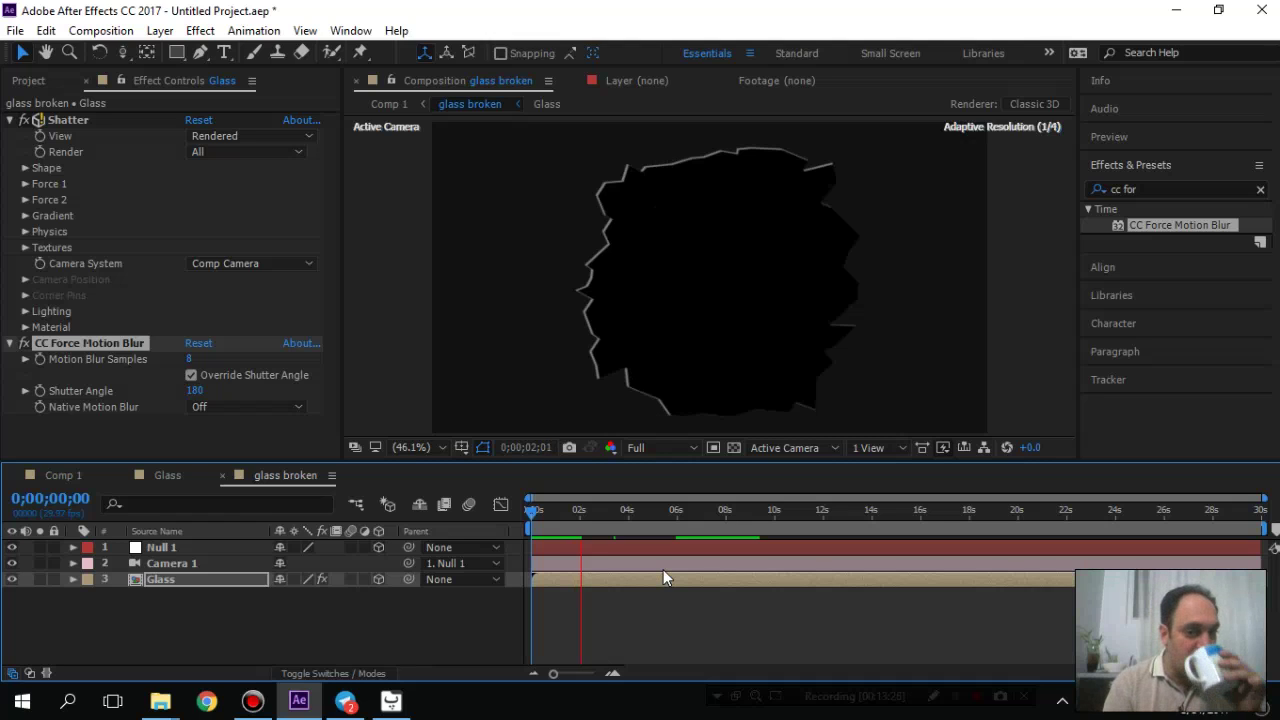
{"action": "key", "text": "space"}
{"action": "key", "text": "Home"}
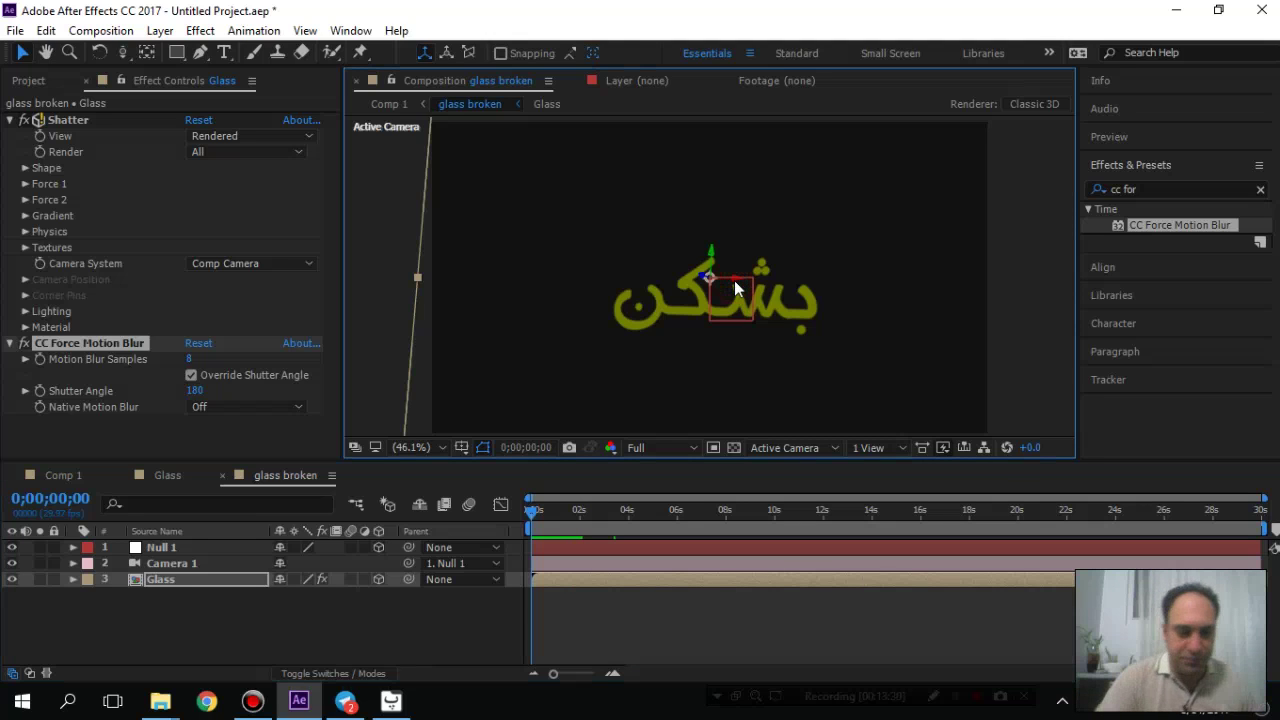
- Play the motion-blurred shatter twice in the maximized composition view, restore the panel layout, and return to the first frame
{"action": "key", "text": "Tab"}
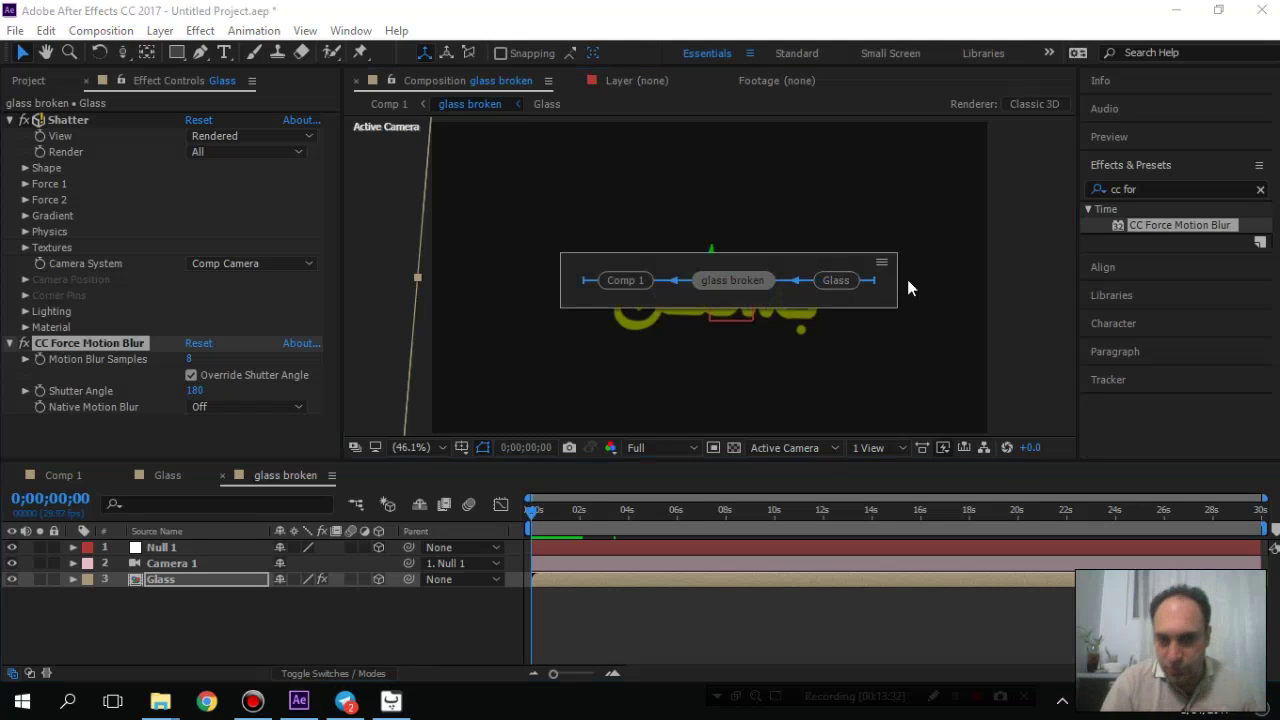
{"action": "key", "text": "grave"}
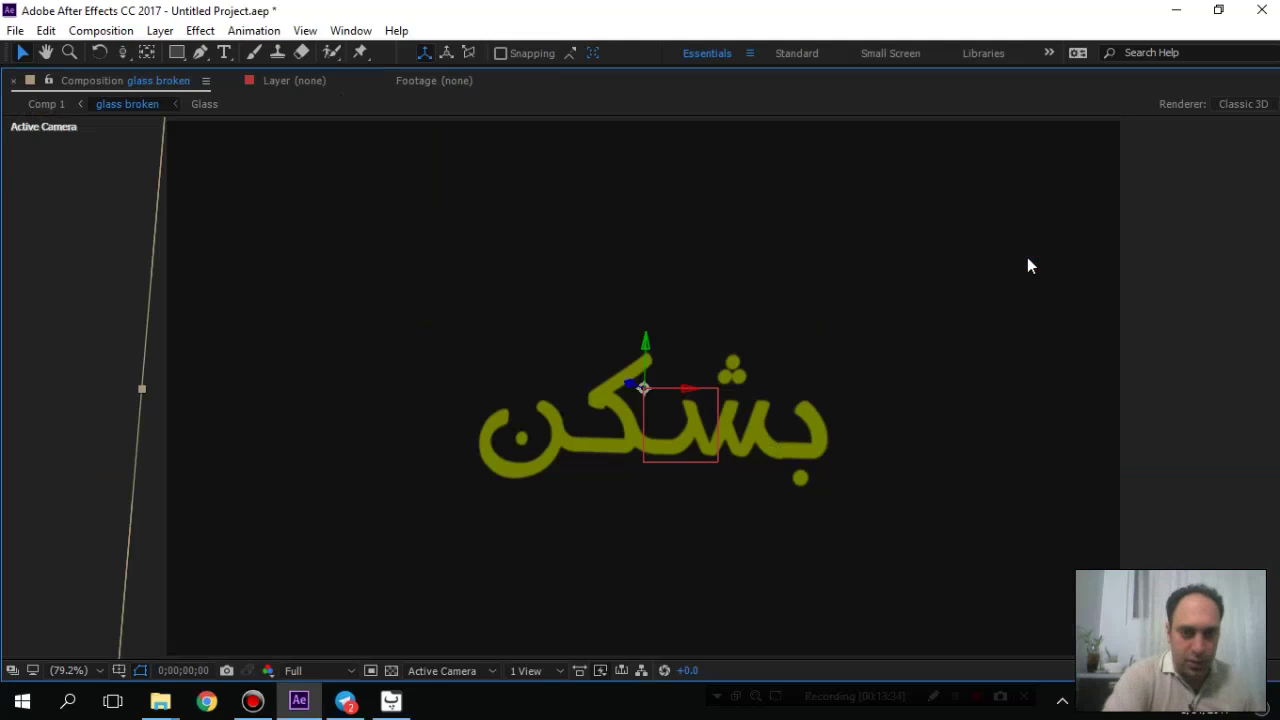
{"action": "key", "text": "space"}
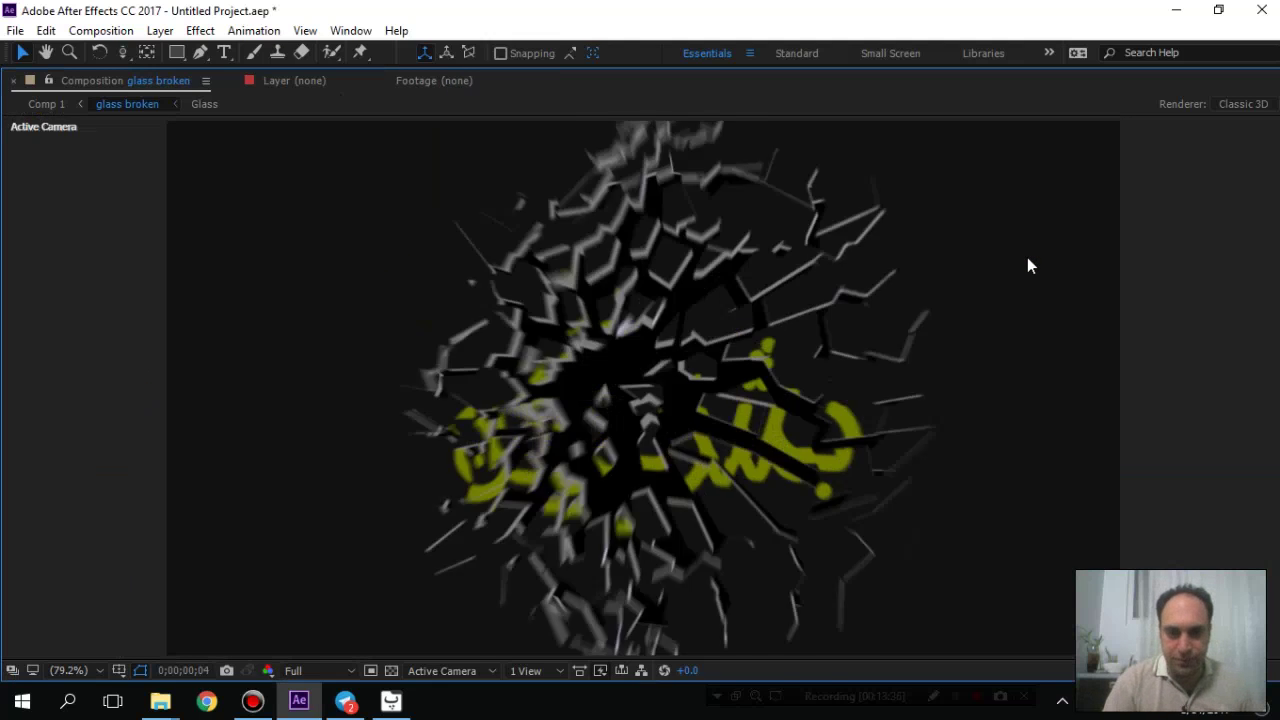
{"action": "key", "text": "space"}
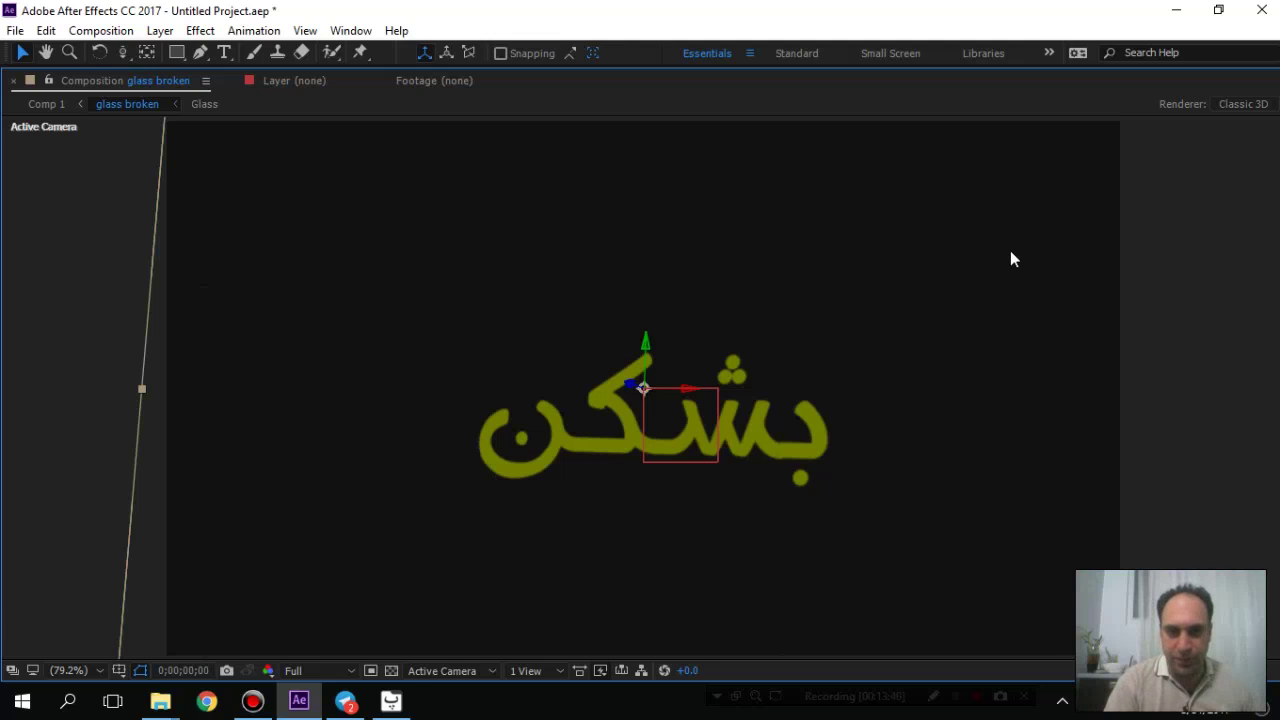
{"action": "key", "text": "space"}
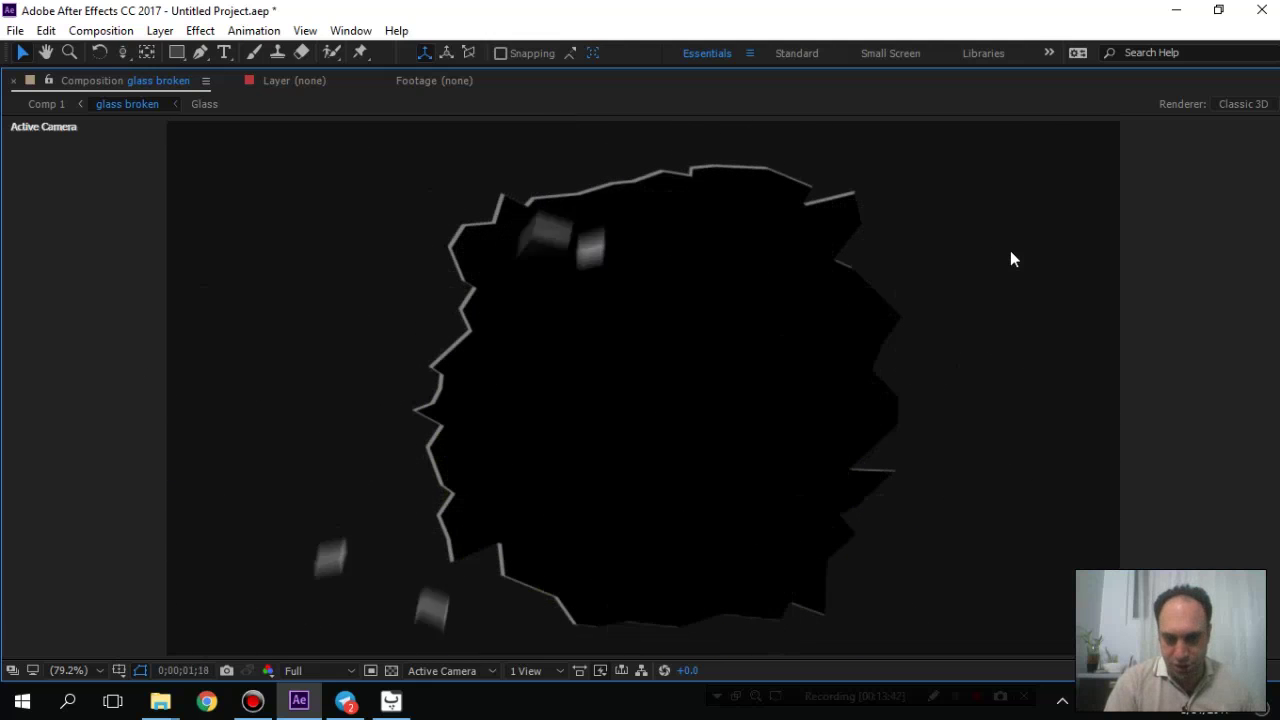
{"action": "key", "text": "space"}
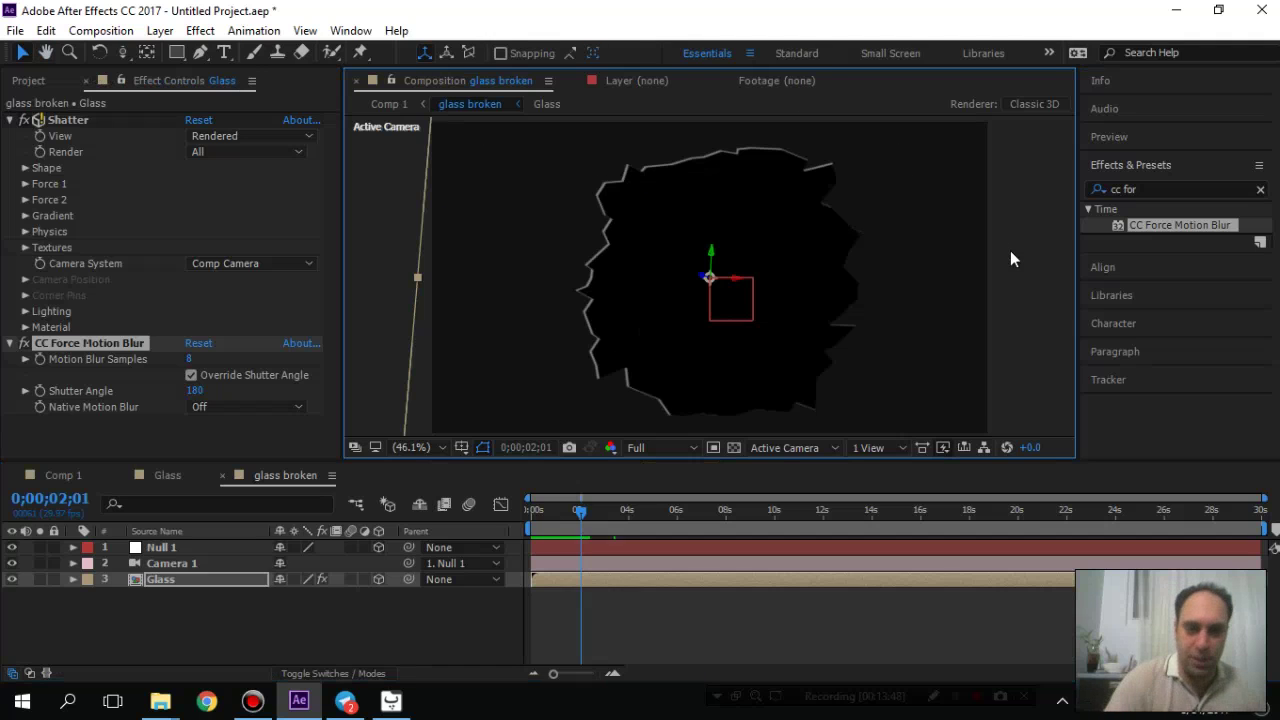
{"action": "left_click_drag", "start_coordinate": [579, 511], "coordinate": [523, 538]}
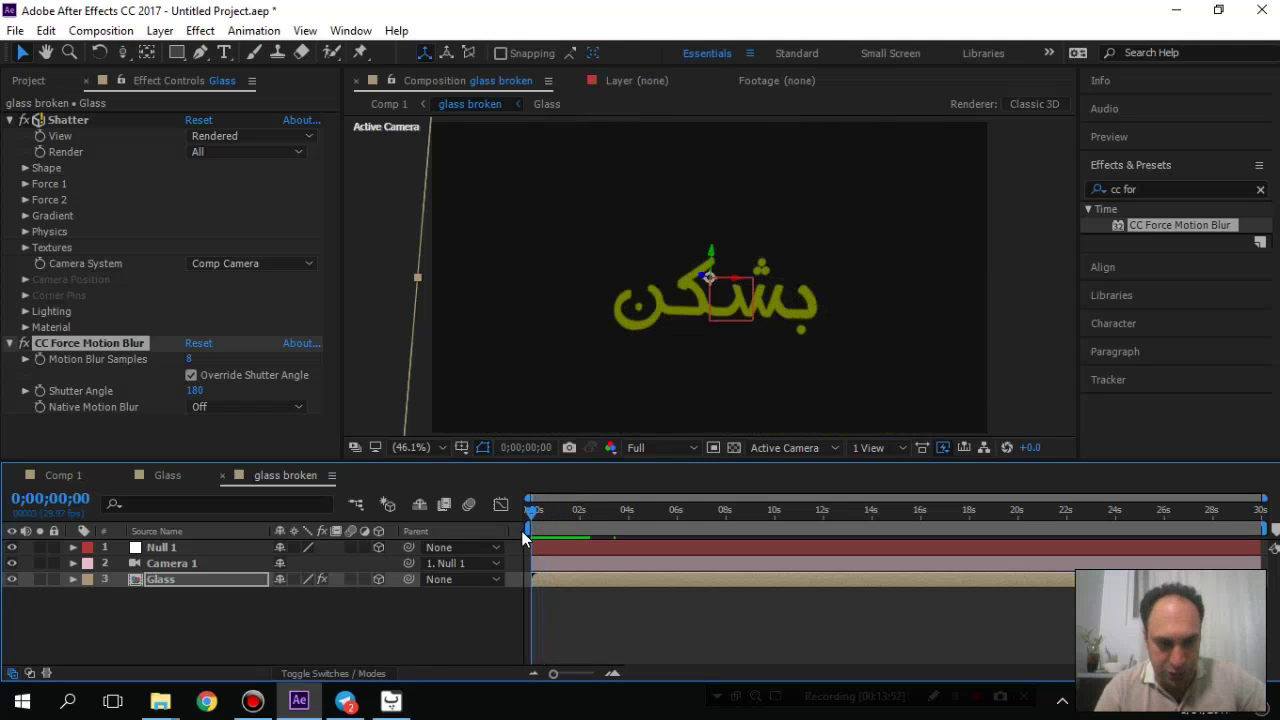
- Apply a Gradient Ramp to the BK layer in Comp 1 and move to 0;00;01;13 in the timeline
{"action": "left_click", "coordinate": [67, 479]}
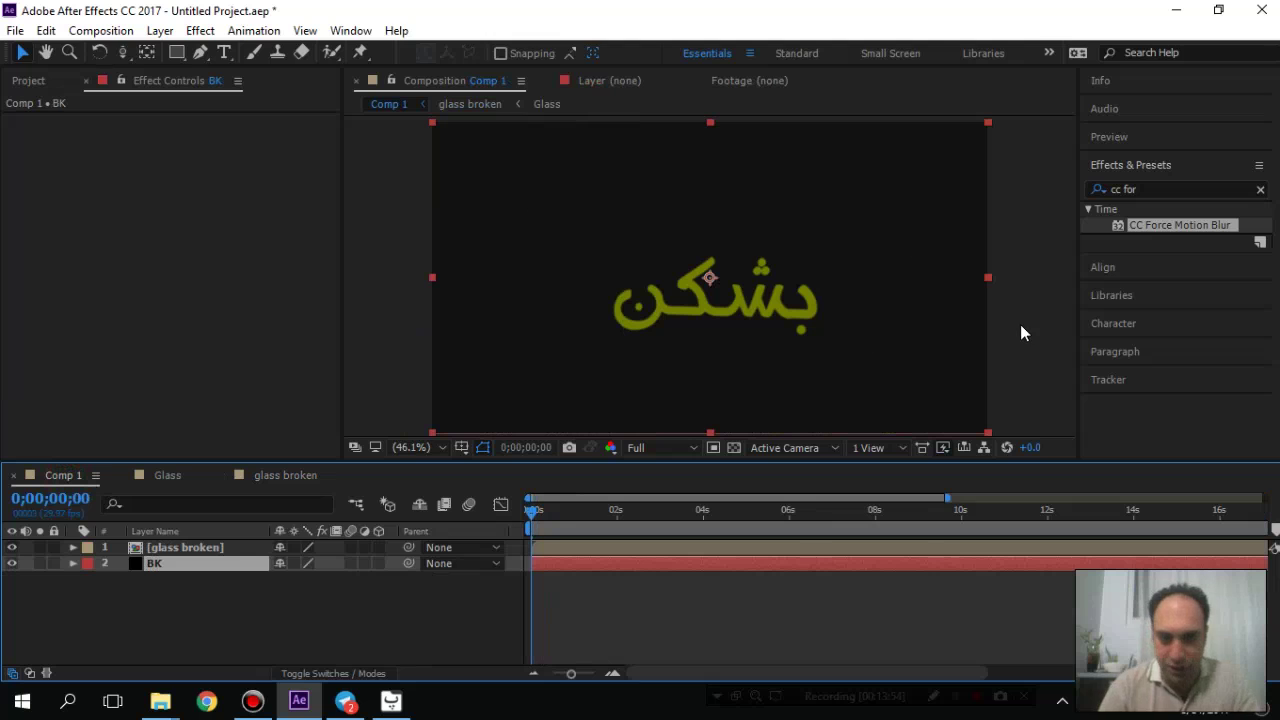
{"action": "left_click", "coordinate": [1152, 188]}
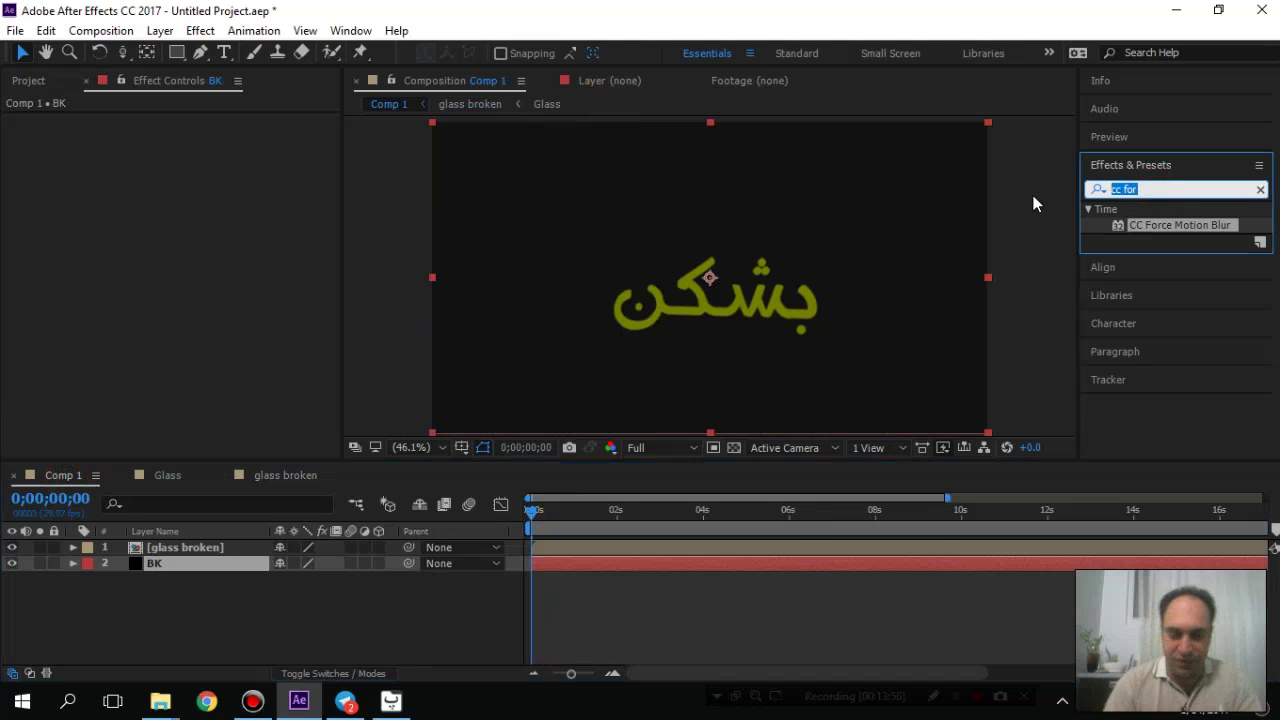
{"action": "type", "text": "ramp"}
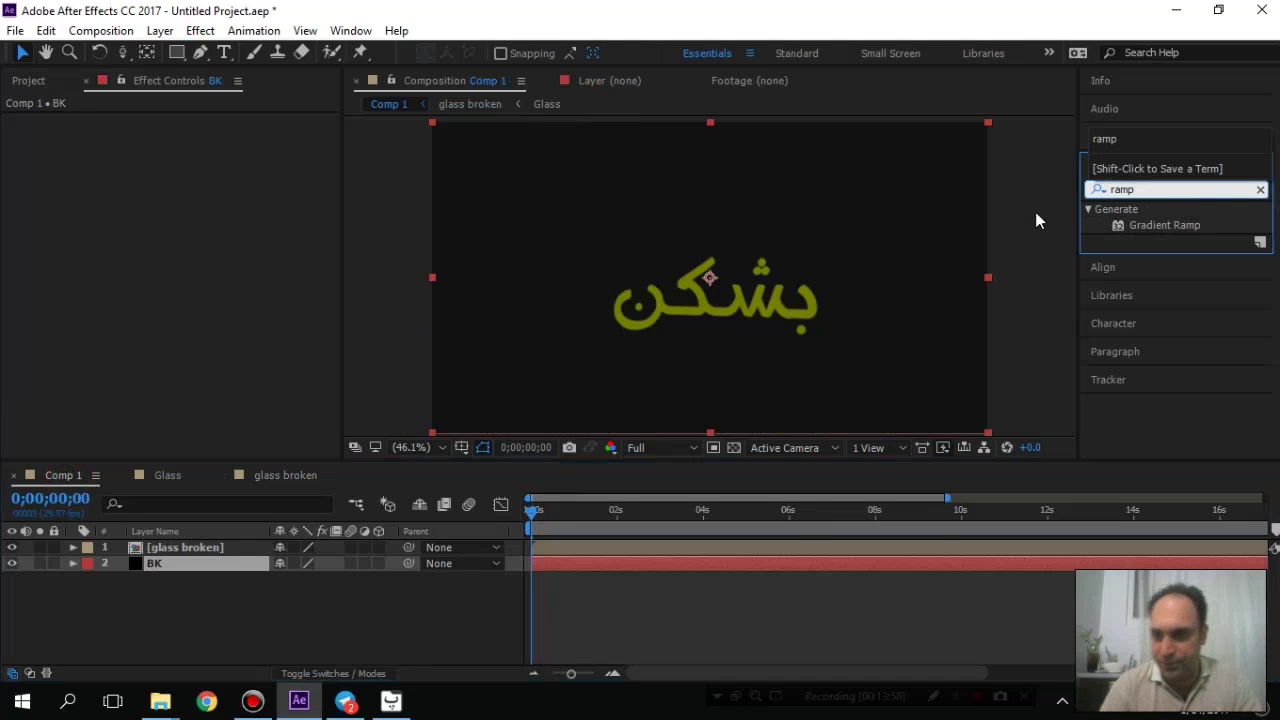
{"action": "left_click_drag", "start_coordinate": [1135, 226], "coordinate": [155, 567]}
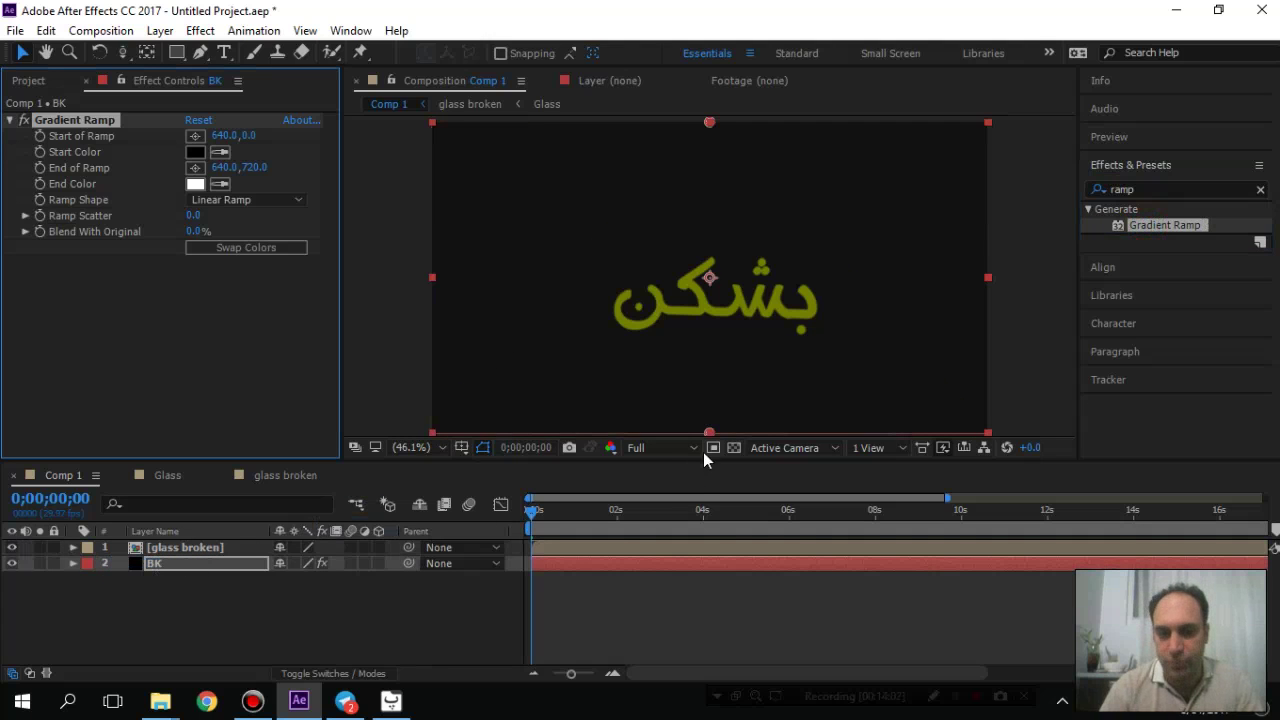
{"action": "left_click_drag", "start_coordinate": [562, 522], "coordinate": [594, 517]}
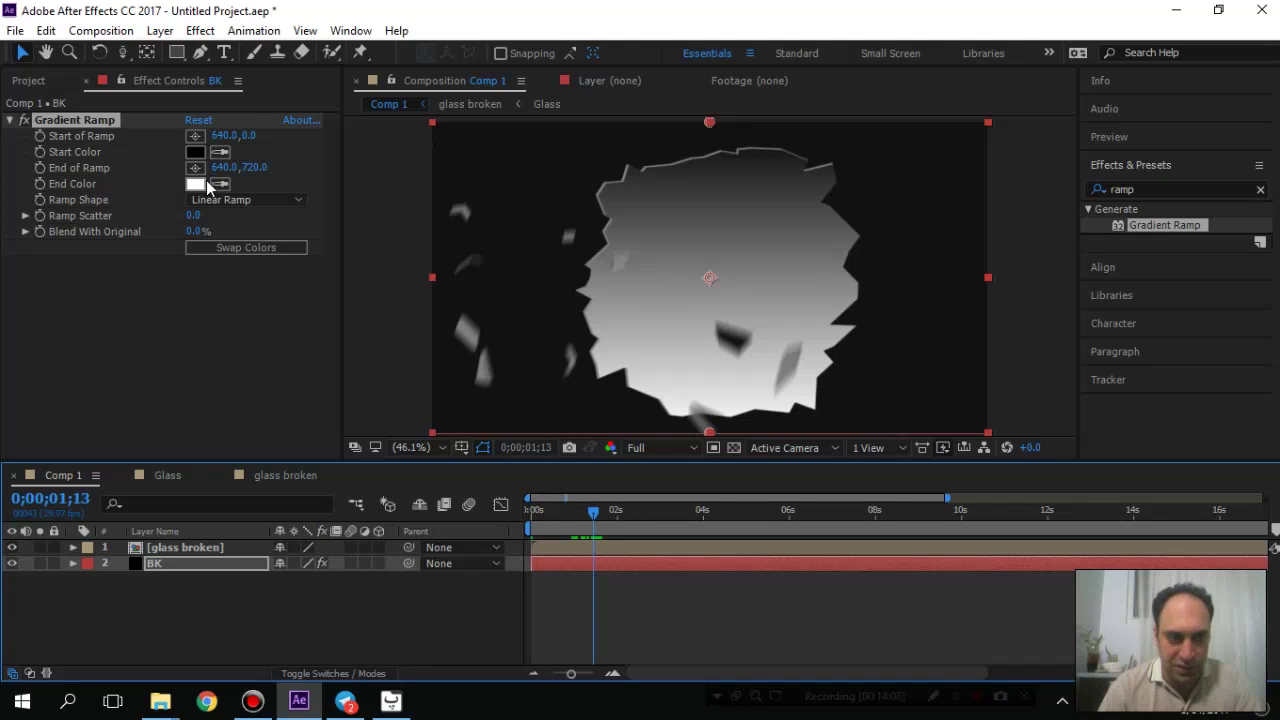
- Leave the ramp's Start Color as it is and place the End of Ramp point at about 375, 271
{"action": "left_click", "coordinate": [195, 152]}
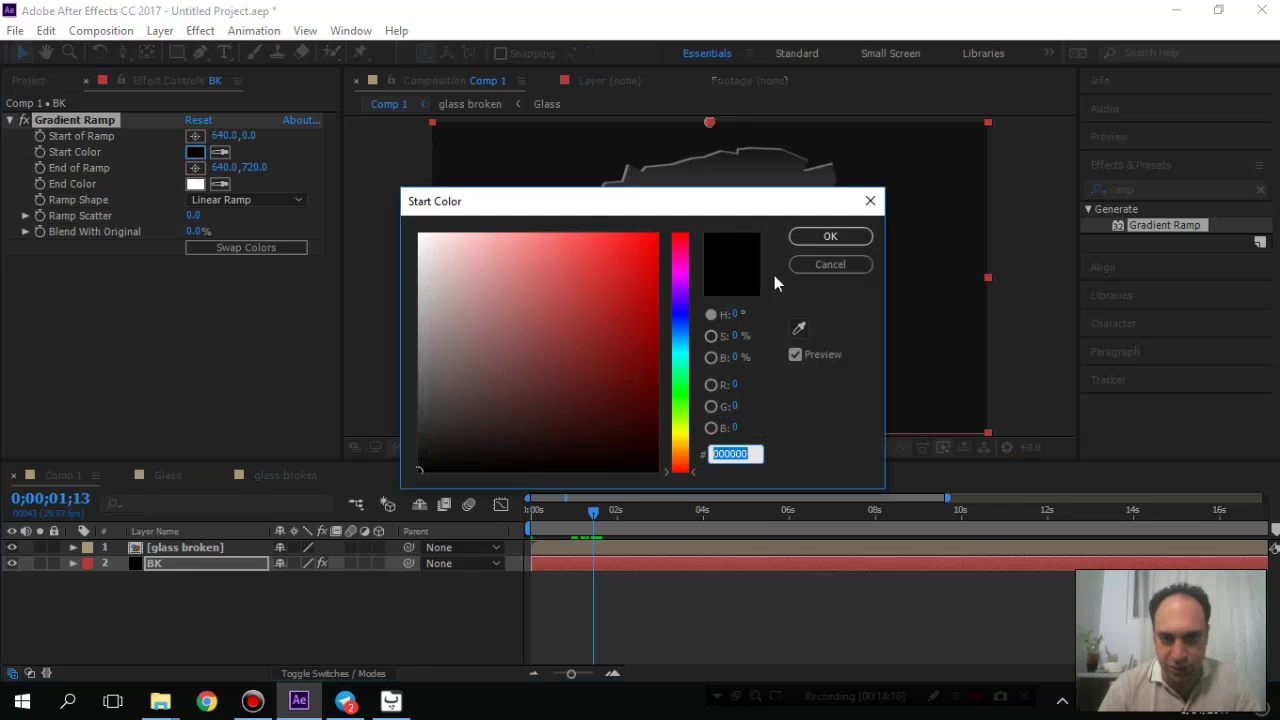
{"action": "left_click", "coordinate": [830, 264]}
{"action": "left_click", "coordinate": [195, 167]}
{"action": "left_click", "coordinate": [734, 267]}
{"action": "left_click_drag", "start_coordinate": [734, 267], "coordinate": [595, 240]}
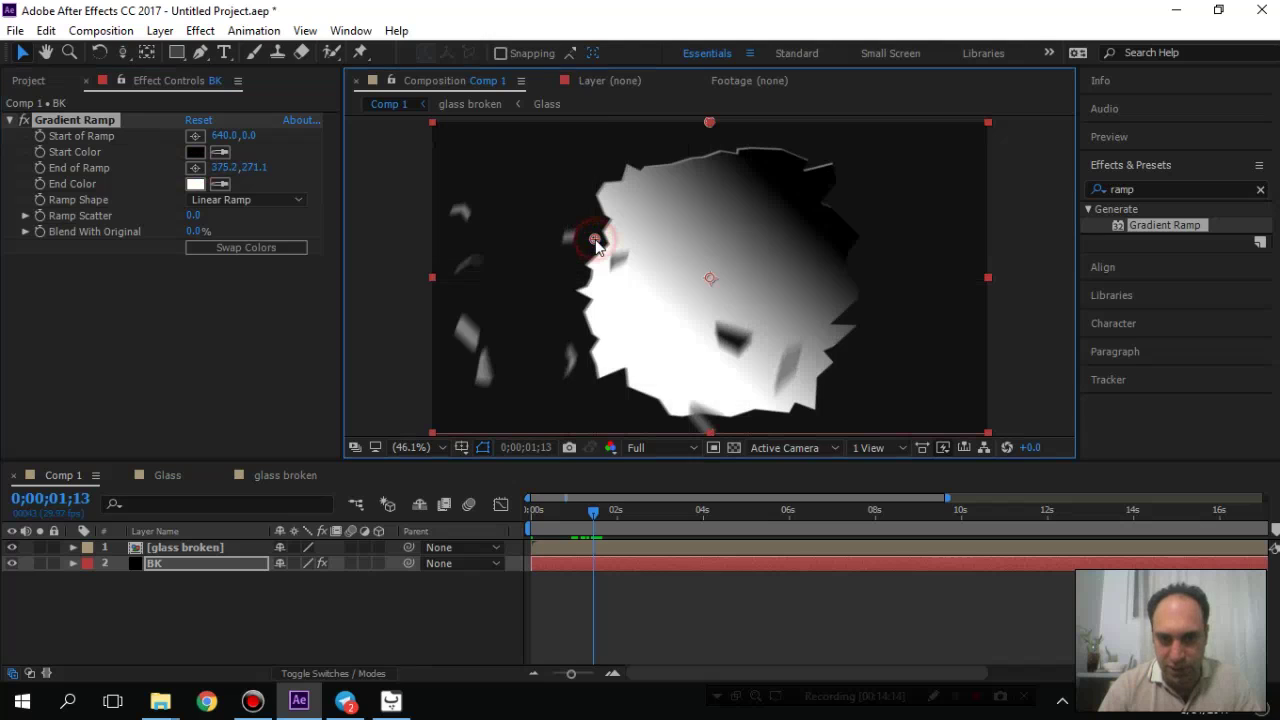
- Set the Gradient Ramp's End Color to black (000000)
{"action": "left_click", "coordinate": [195, 184]}
{"action": "left_click_drag", "start_coordinate": [541, 195], "coordinate": [789, 158]}
{"action": "left_click", "coordinate": [778, 340]}
{"action": "left_click_drag", "start_coordinate": [677, 414], "coordinate": [650, 434]}
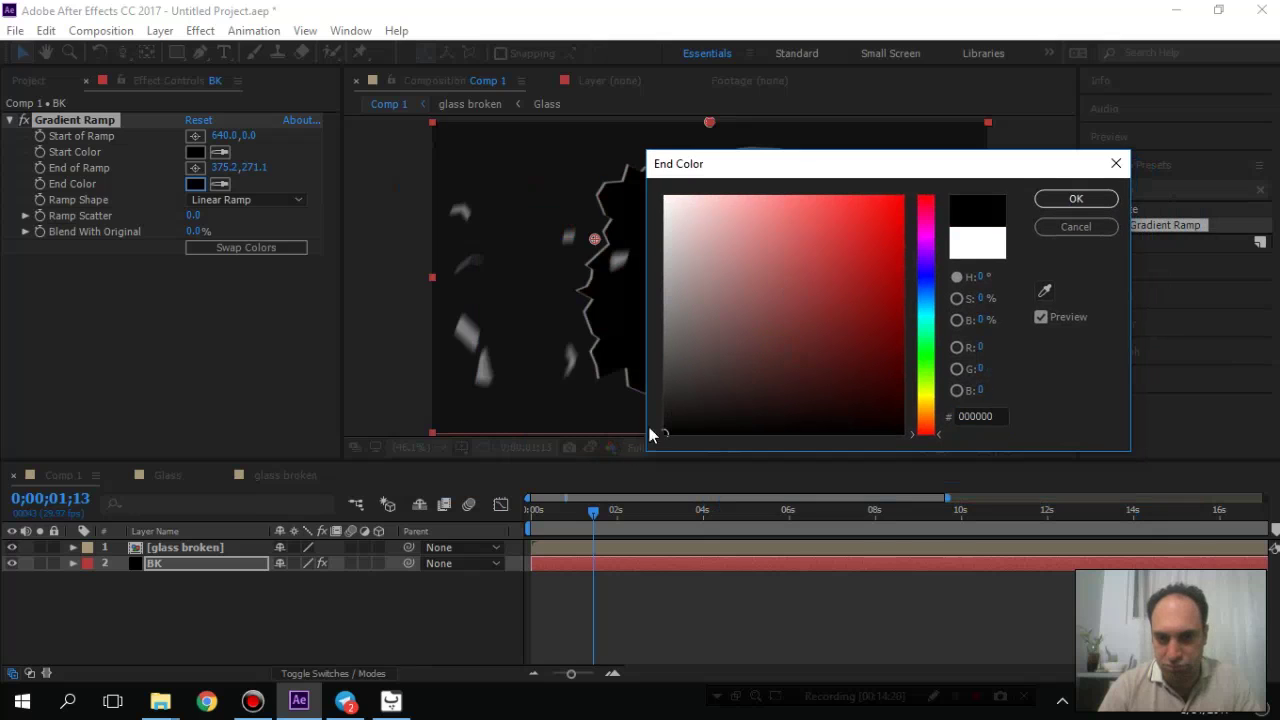
{"action": "left_click", "coordinate": [1076, 198]}
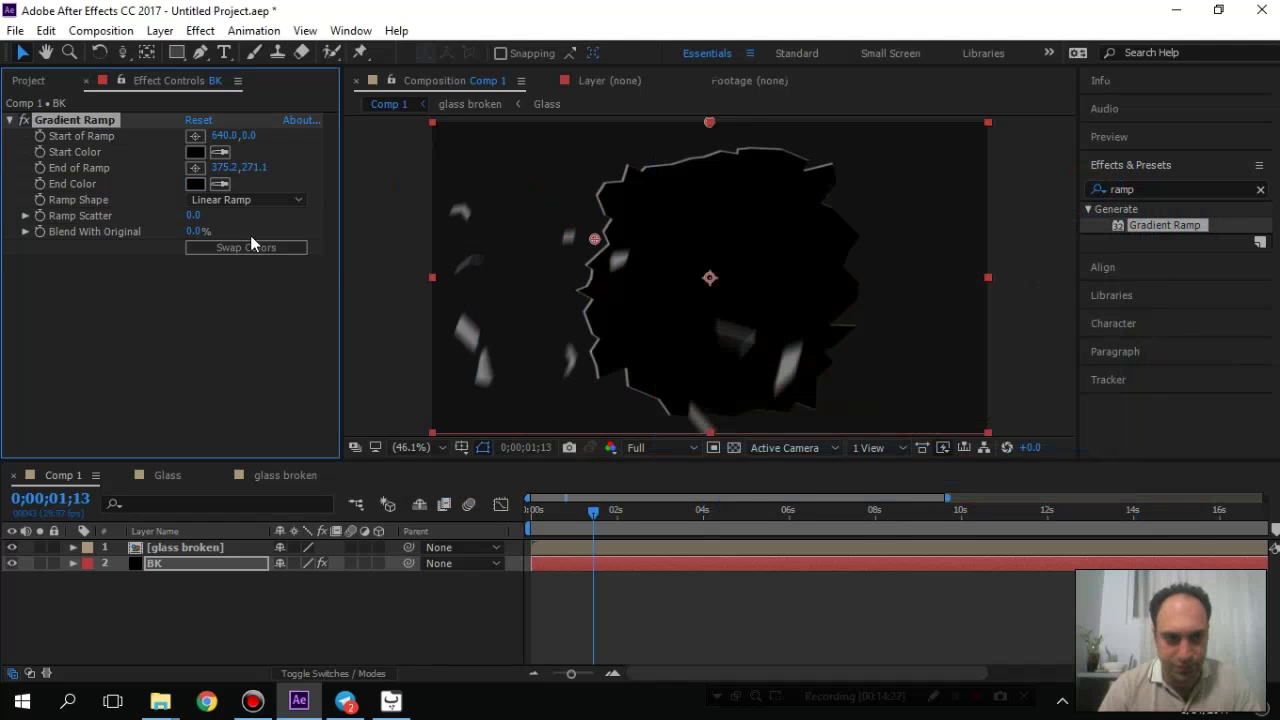
- Set the Gradient Ramp's Start Color to dark grey 404040 and its shape to Radial Ramp
{"action": "left_click", "coordinate": [204, 152]}
{"action": "mouse_move", "coordinate": [775, 383]}
{"action": "left_mouse_down"}
{"action": "mouse_move", "coordinate": [657, 386]}
{"action": "mouse_move", "coordinate": [635, 374]}
{"action": "left_mouse_up"}
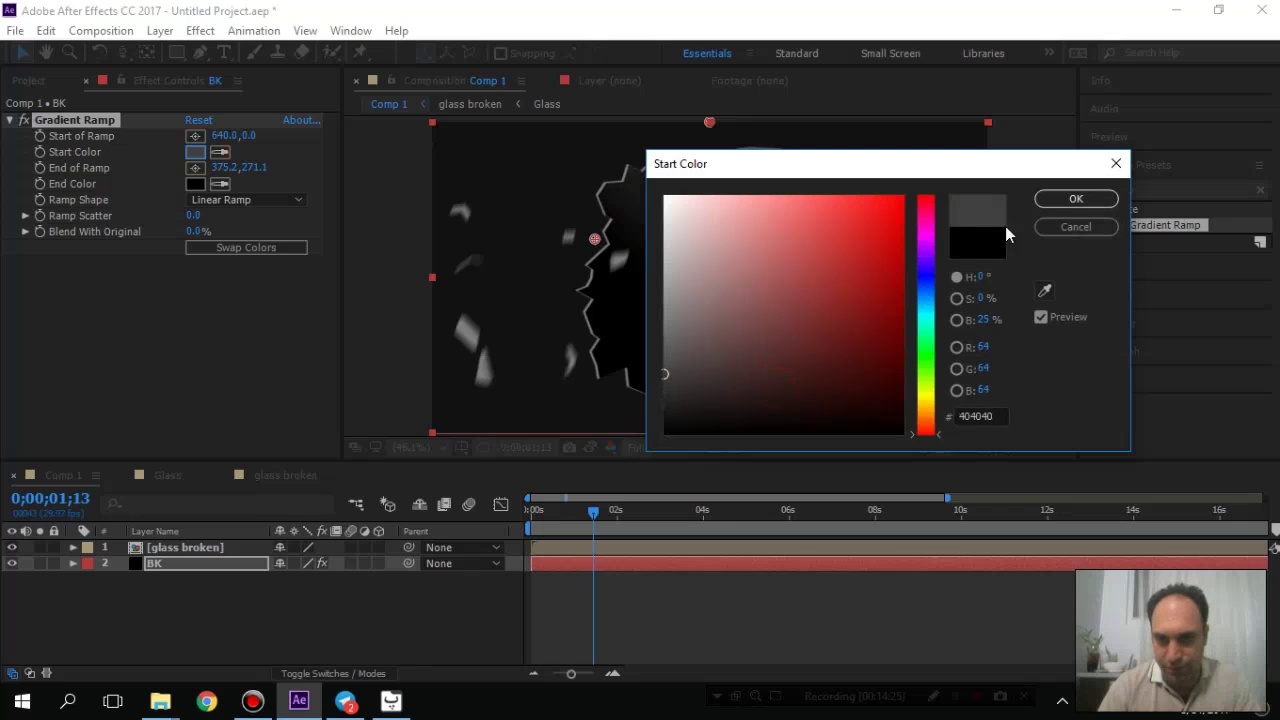
{"action": "left_click", "coordinate": [1050, 200]}
{"action": "left_click", "coordinate": [205, 199]}
{"action": "left_click", "coordinate": [224, 242]}
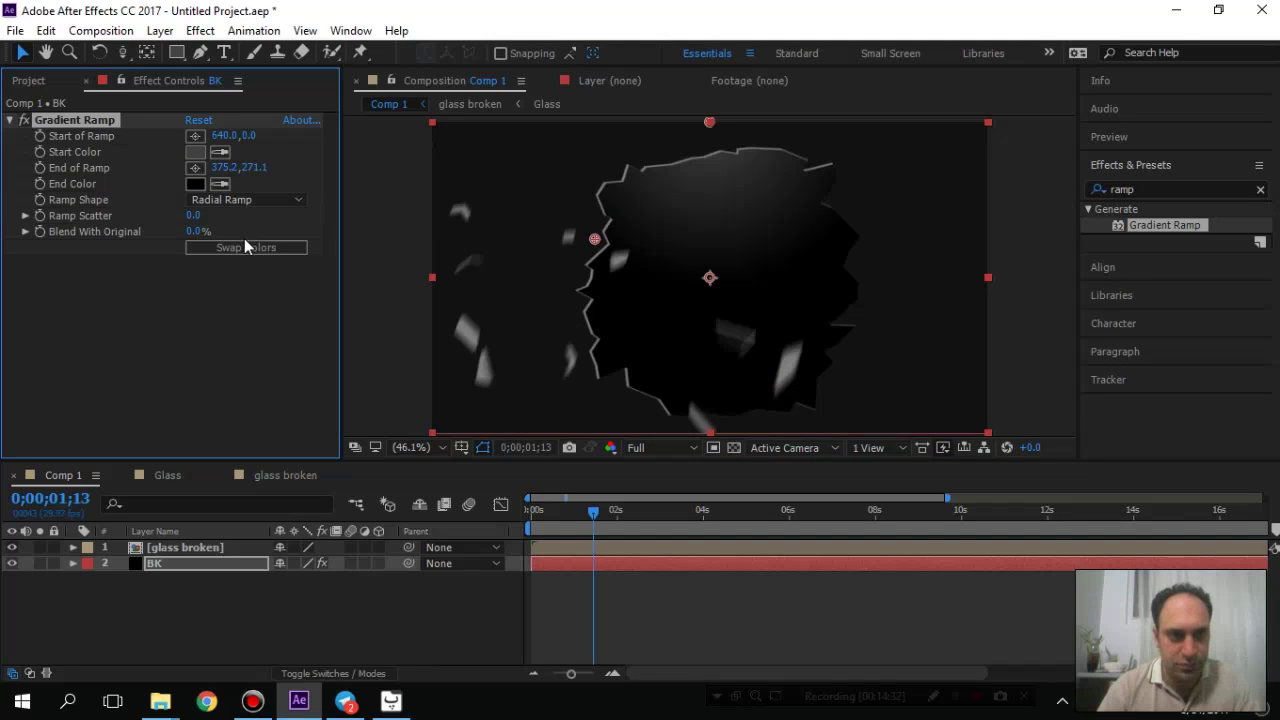
- Change the Gradient Ramp to a Linear Ramp running from 1374, 0 to 375.2, 938.1 and preview the animation from the start
{"action": "left_click", "coordinate": [245, 137]}
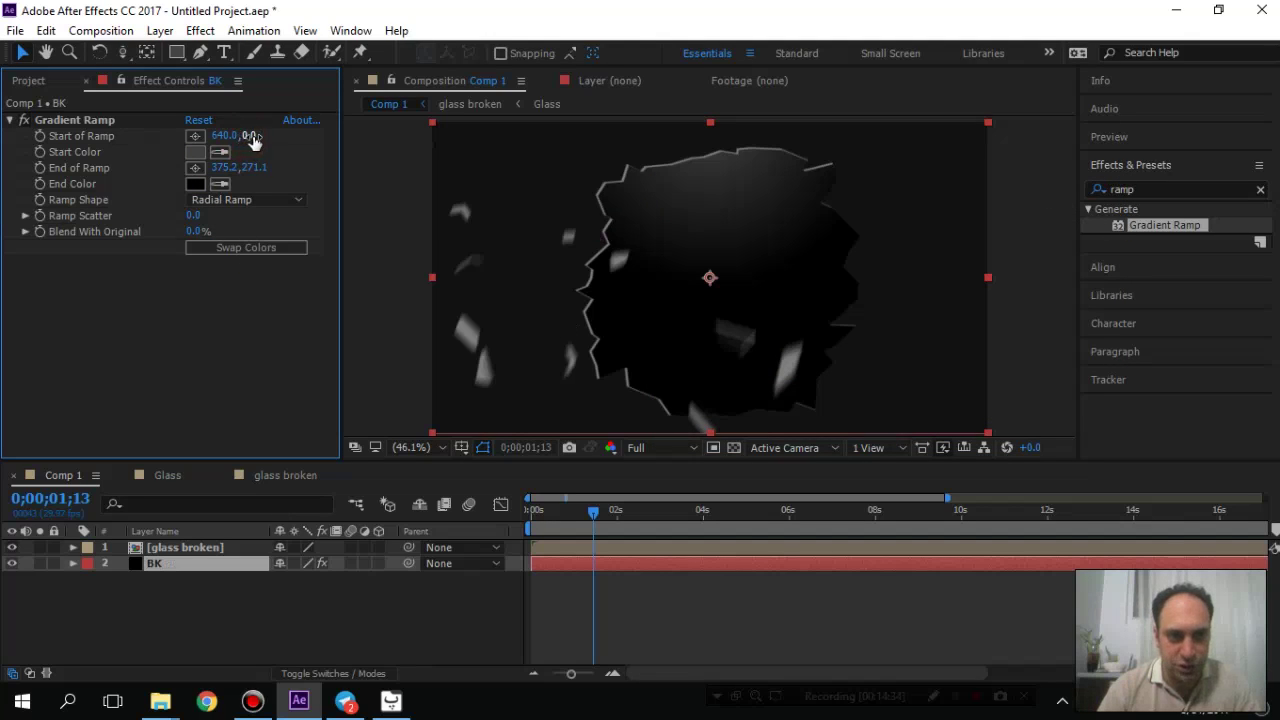
{"action": "left_click_drag", "start_coordinate": [218, 135], "coordinate": [858, 124]}
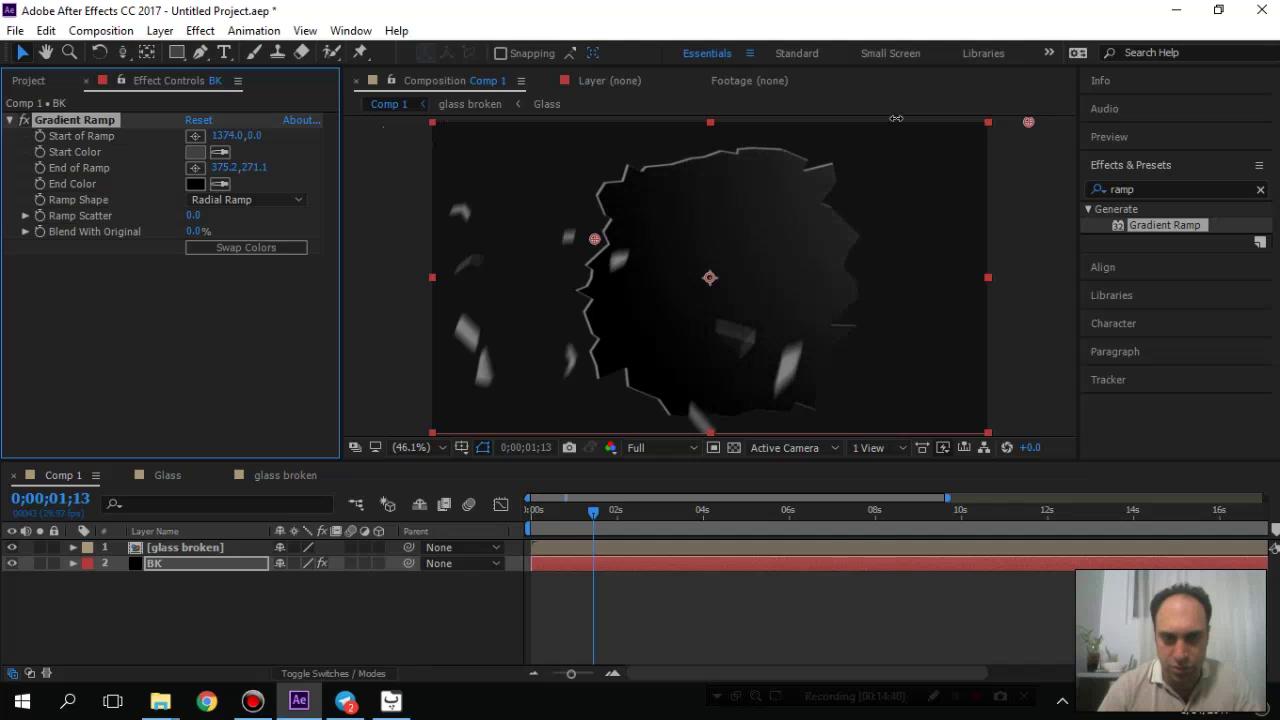
{"action": "left_click", "coordinate": [277, 198]}
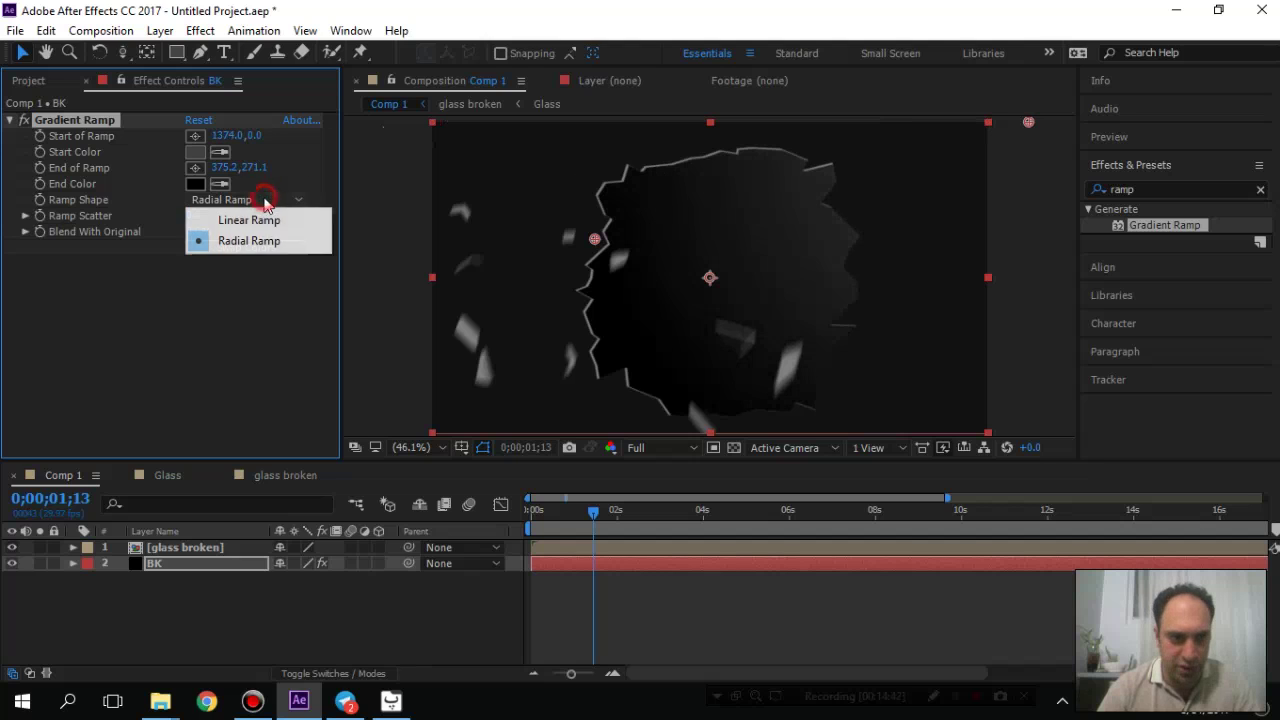
{"action": "left_click", "coordinate": [266, 216]}
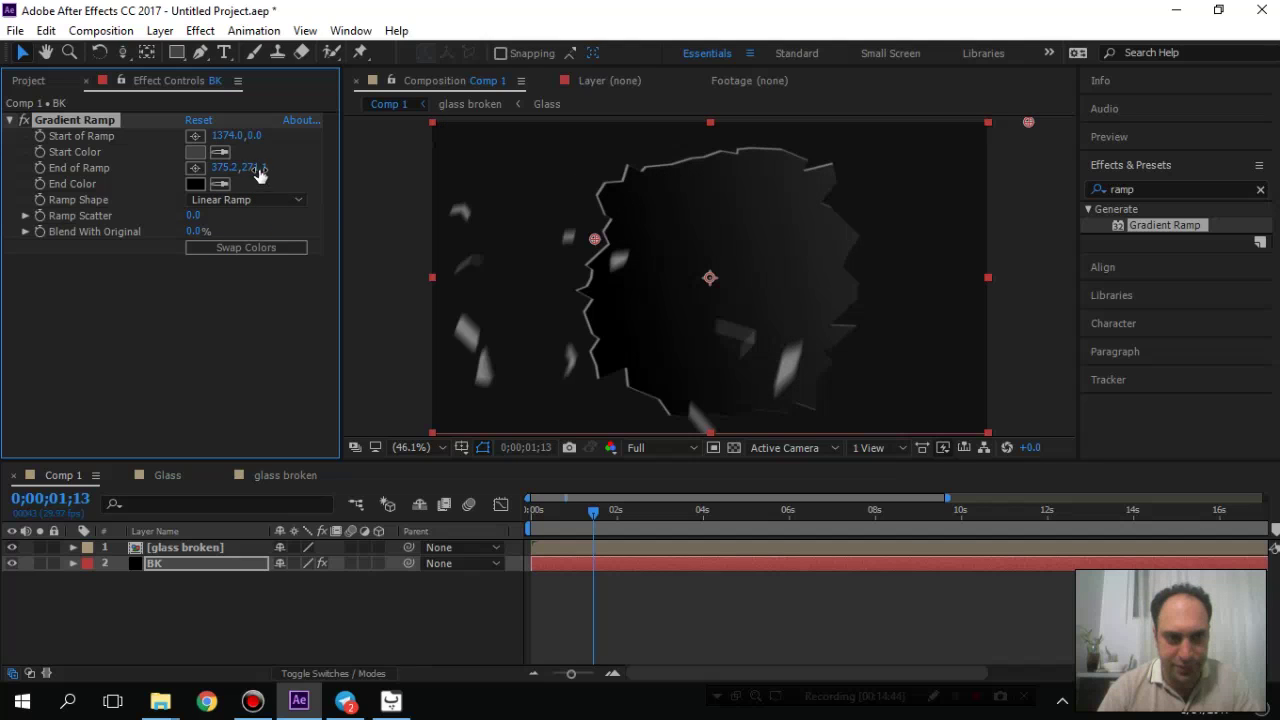
{"action": "left_click_drag", "start_coordinate": [509, 164], "coordinate": [820, 141]}
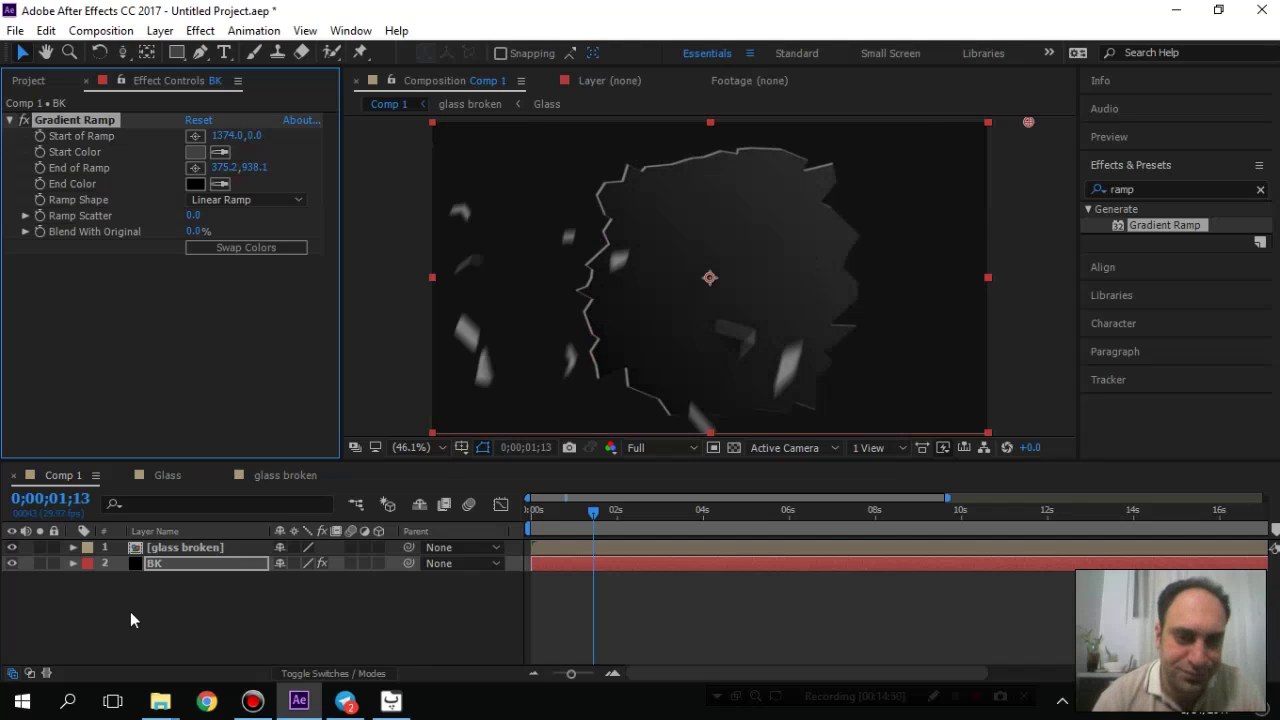
{"action": "left_click_drag", "start_coordinate": [597, 515], "coordinate": [514, 516]}
{"action": "key", "text": "space"}
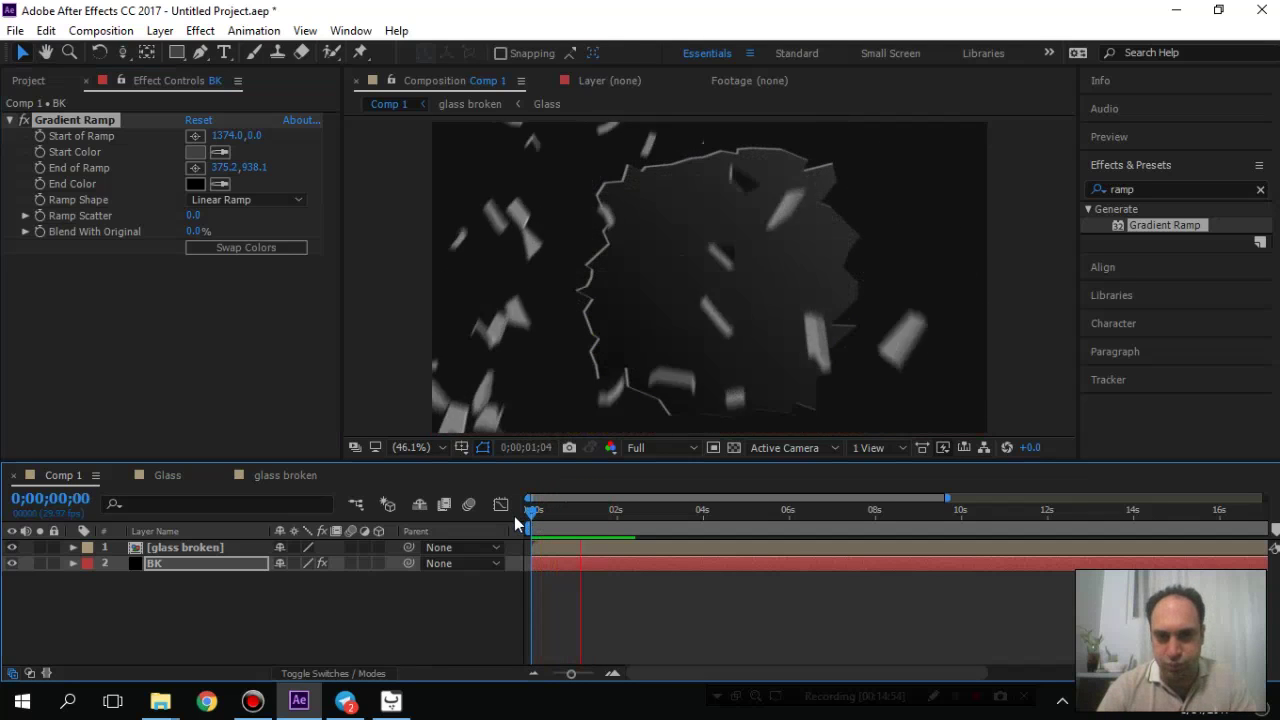
{"action": "key", "text": "space"}
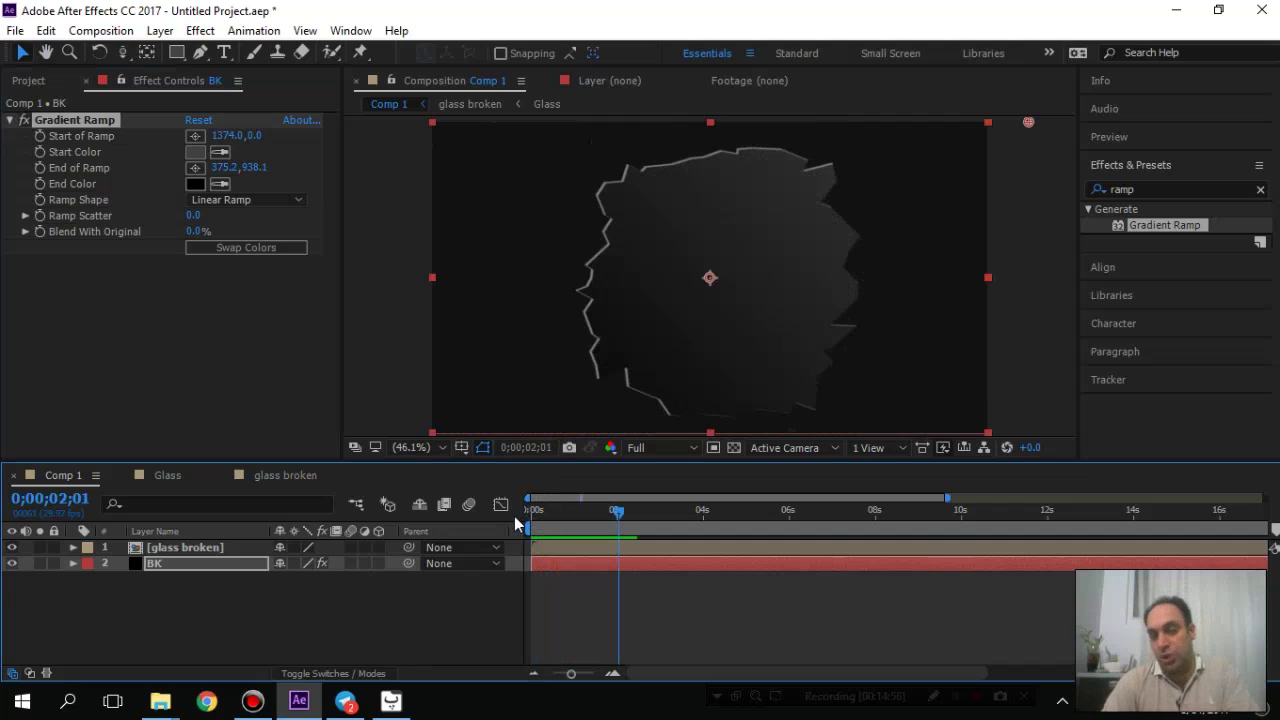
- Find the Curves effect and apply it to the glass broken layer in Comp 1
{"action": "left_click", "coordinate": [1145, 188]}
{"action": "type", "text": "curv"}
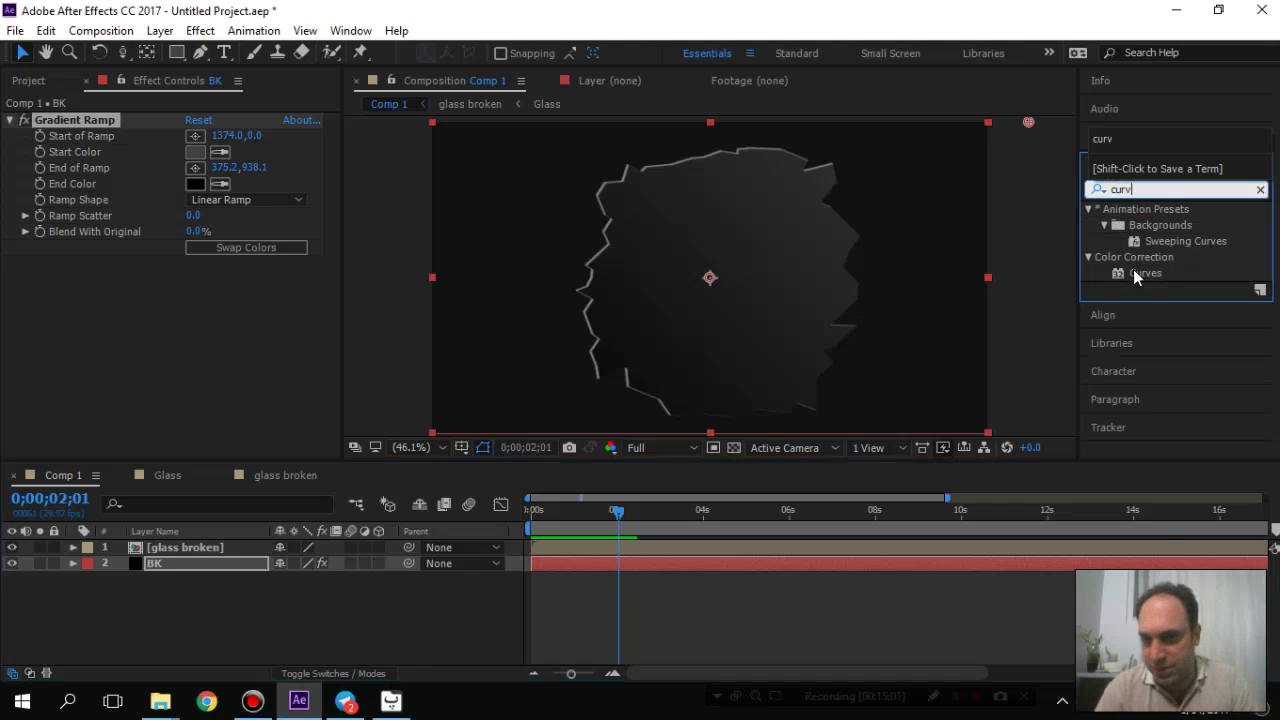
{"action": "left_click_drag", "start_coordinate": [1137, 278], "coordinate": [173, 563]}
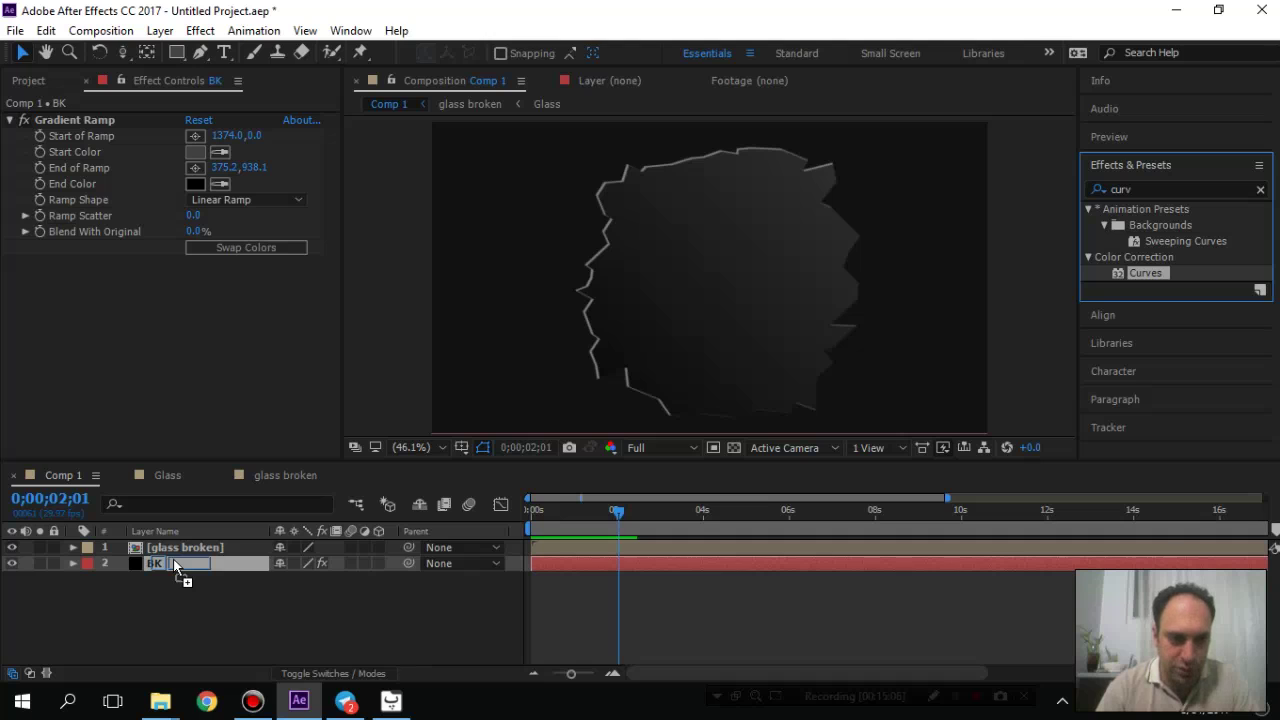
{"action": "left_click_drag", "start_coordinate": [173, 561], "coordinate": [180, 549]}
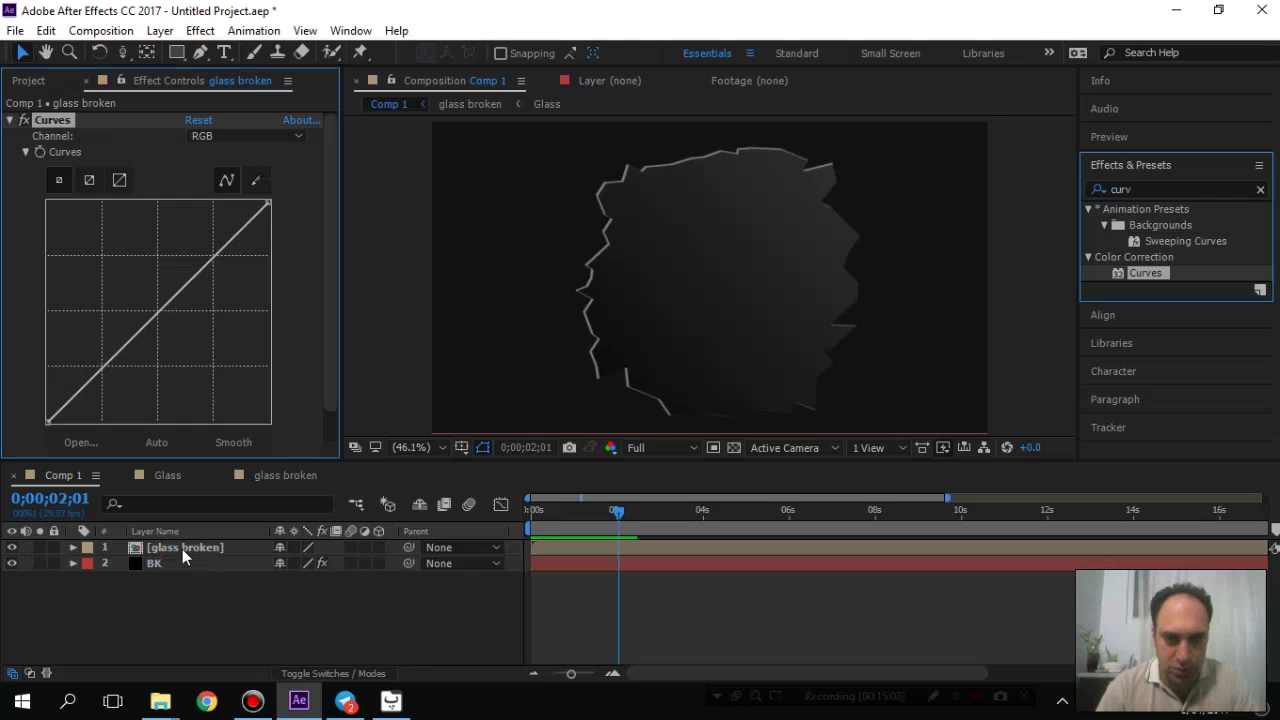
- Tint the glass blue by slightly raising the Blue curve's midpoint and slightly lowering the midpoints of the Red and Green curves
{"action": "left_click", "coordinate": [222, 136]}
{"action": "left_click", "coordinate": [229, 217]}
{"action": "left_click_drag", "start_coordinate": [161, 311], "coordinate": [153, 305]}
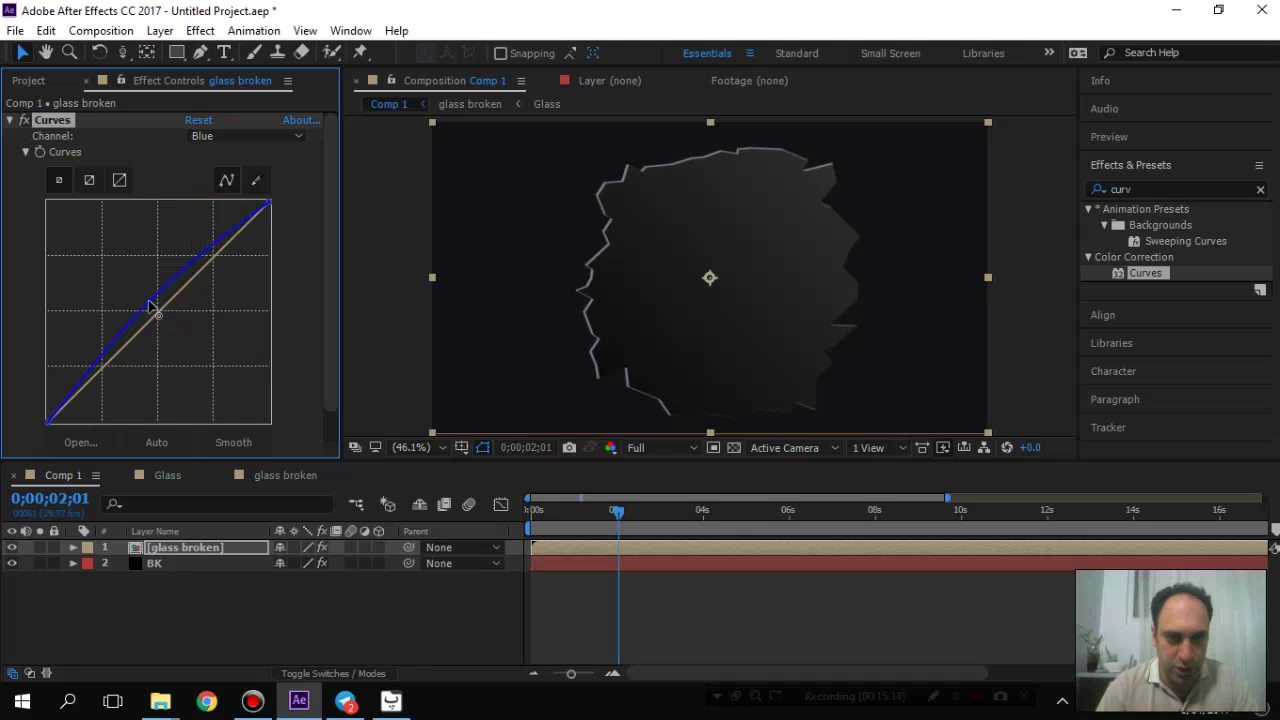
{"action": "left_click", "coordinate": [250, 140]}
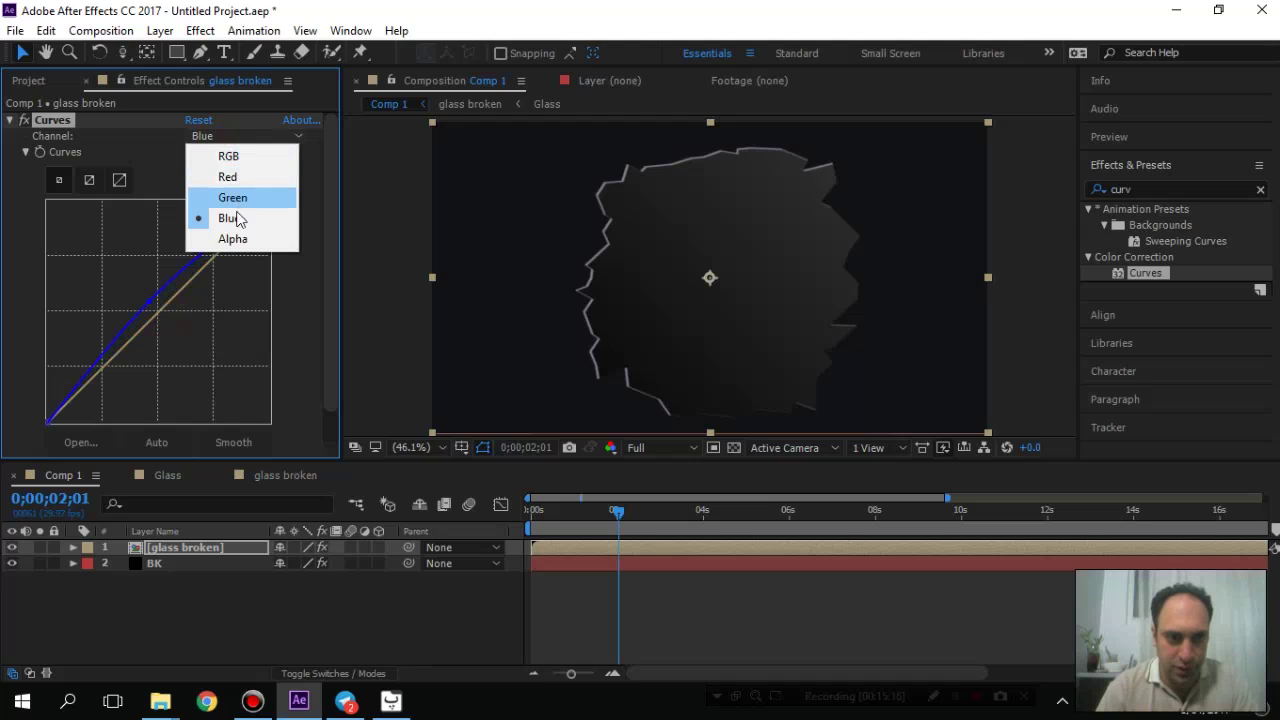
{"action": "left_click", "coordinate": [238, 177]}
{"action": "left_click_drag", "start_coordinate": [160, 301], "coordinate": [168, 322]}
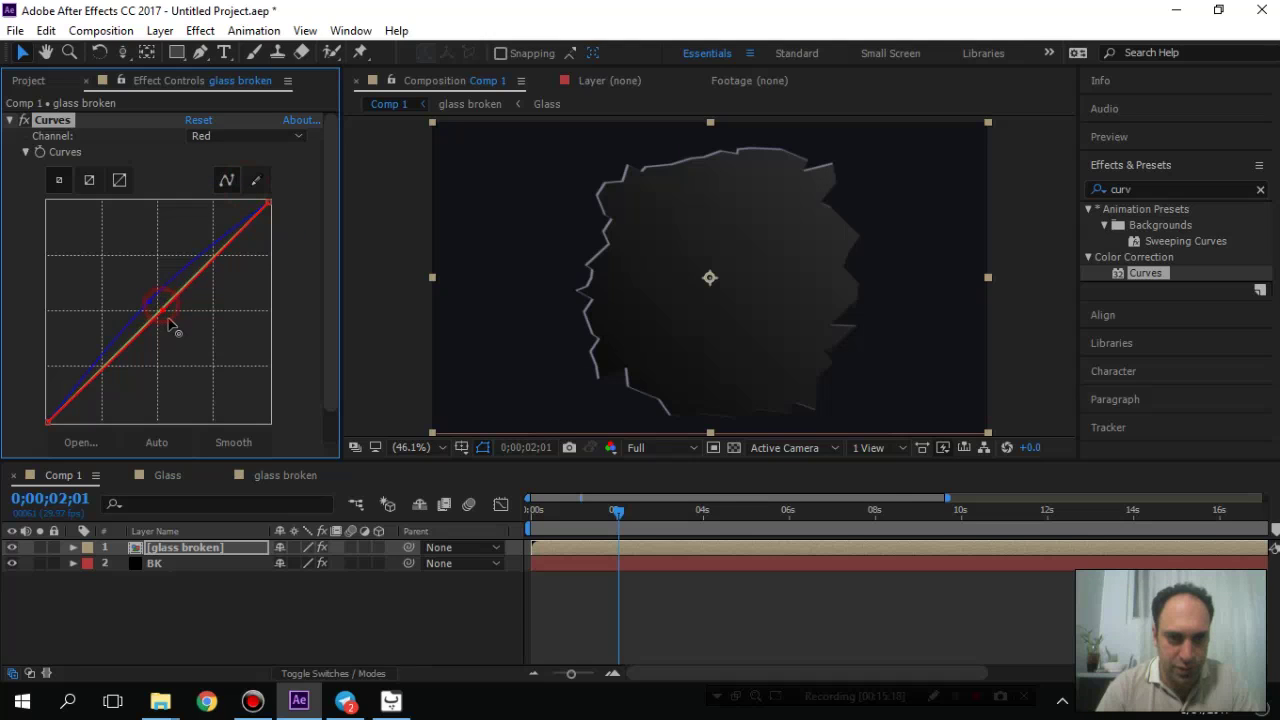
{"action": "left_click", "coordinate": [244, 135]}
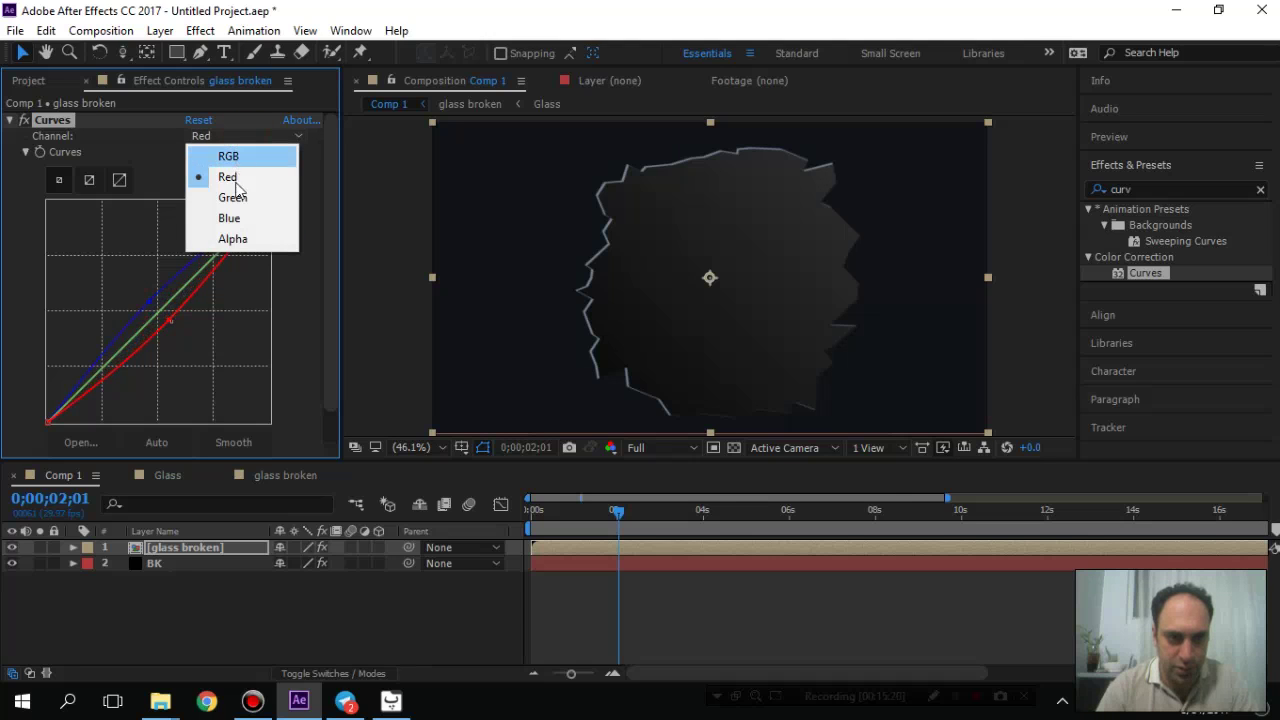
{"action": "left_click", "coordinate": [160, 315]}
{"action": "left_click", "coordinate": [168, 320]}
{"action": "left_click_drag", "start_coordinate": [162, 310], "coordinate": [168, 320]}
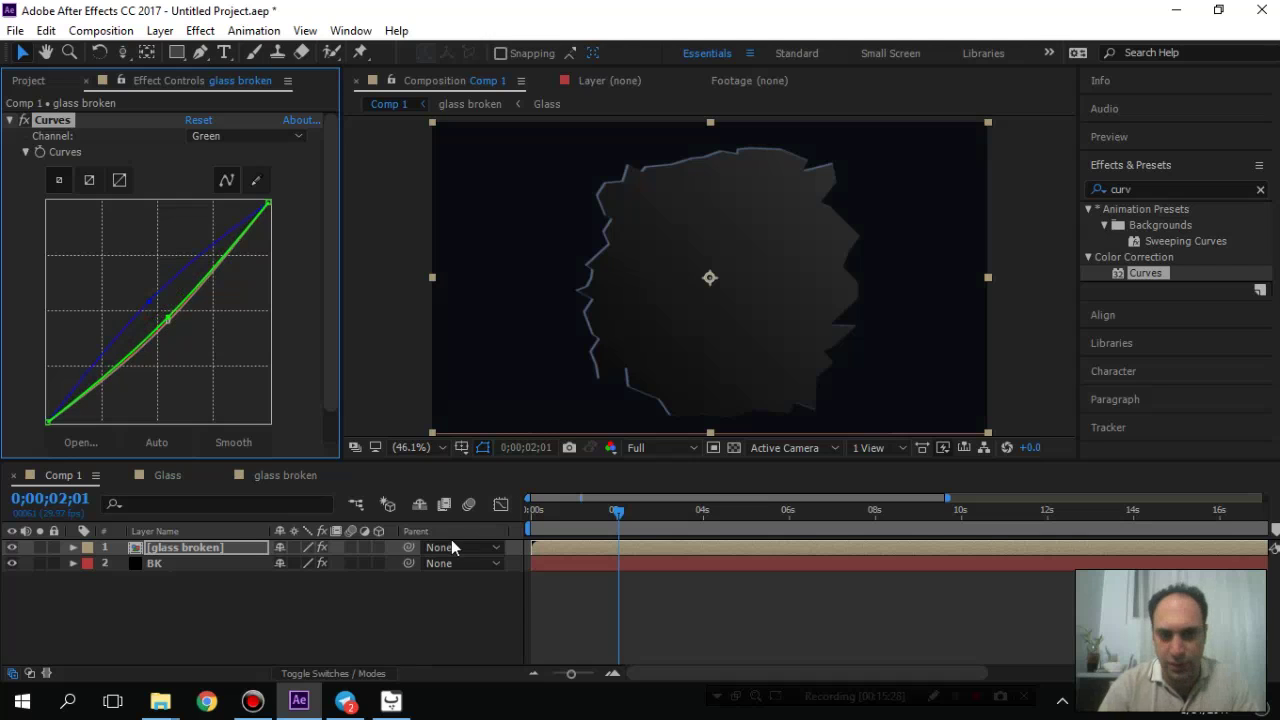
- Examine the blue-tinted shattering animation by playing Comp 1 repeatedly from the start, with the composition view enlarged
{"action": "left_click_drag", "start_coordinate": [617, 511], "coordinate": [484, 528]}
{"action": "key", "text": "space"}
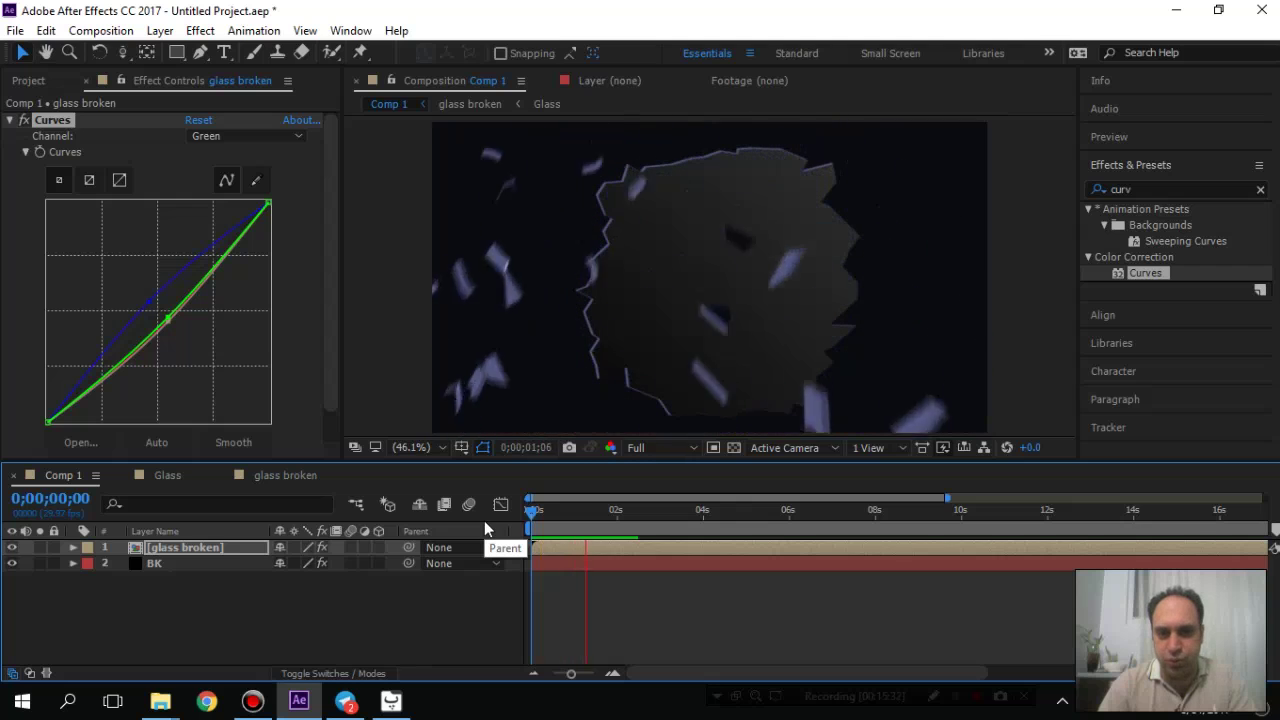
{"action": "key", "text": "space"}
{"action": "key", "text": "grave"}
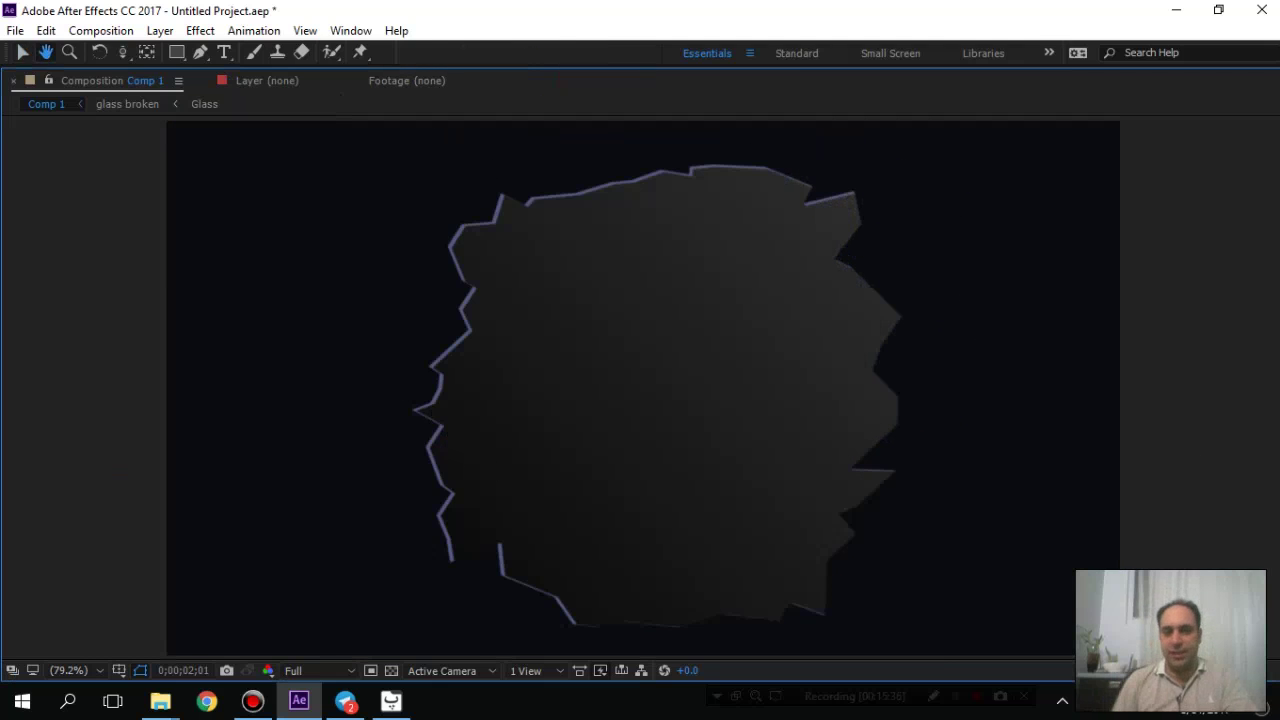
{"action": "key", "text": "Home"}
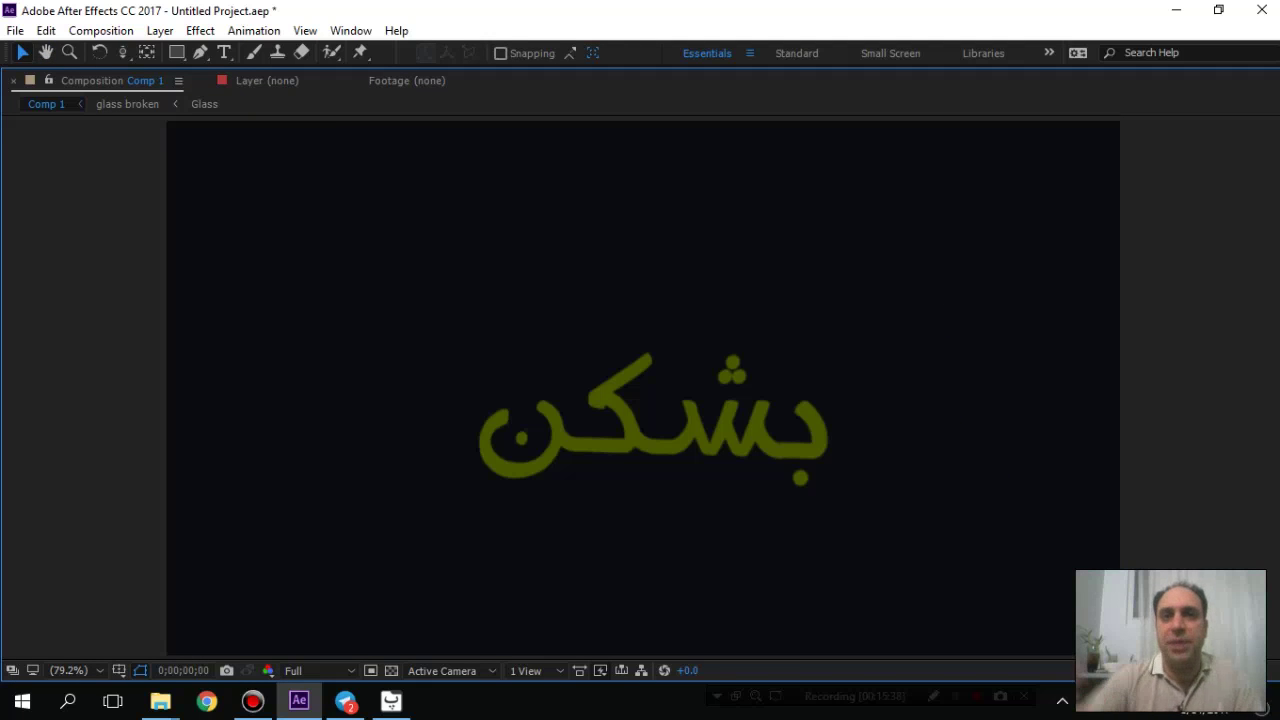
{"action": "key", "text": "space"}
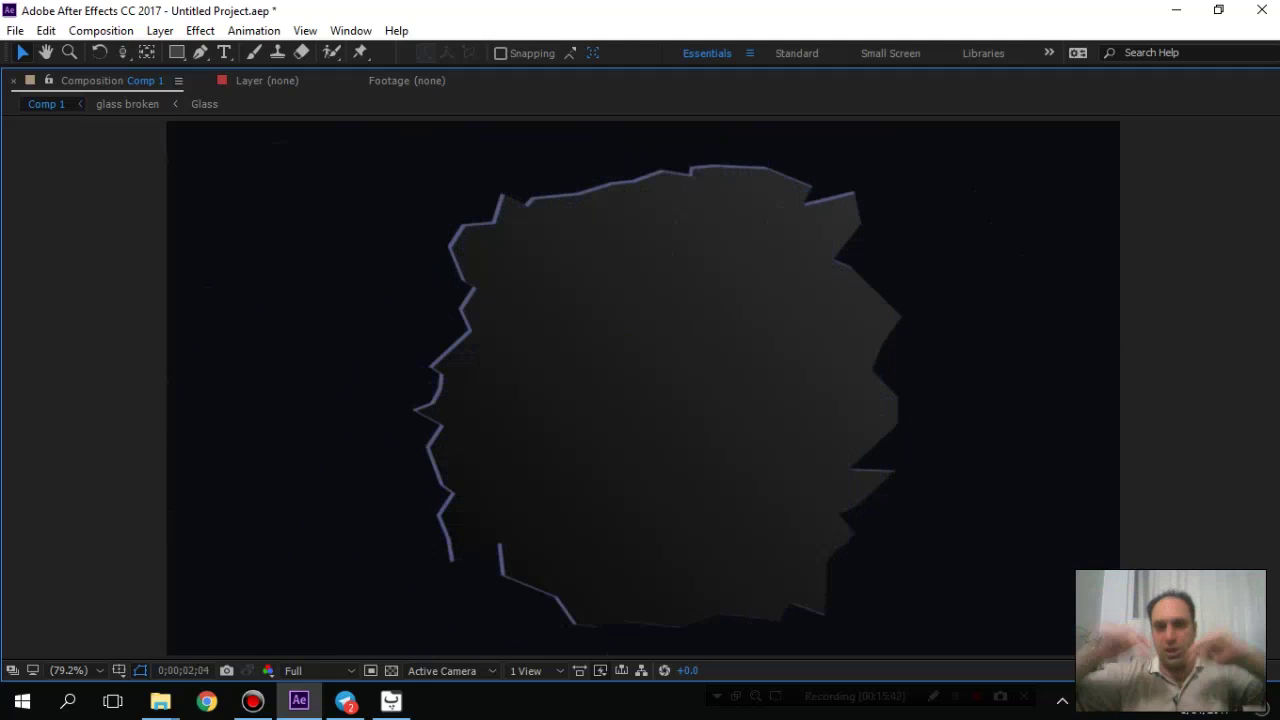
{"action": "key", "text": "space"}
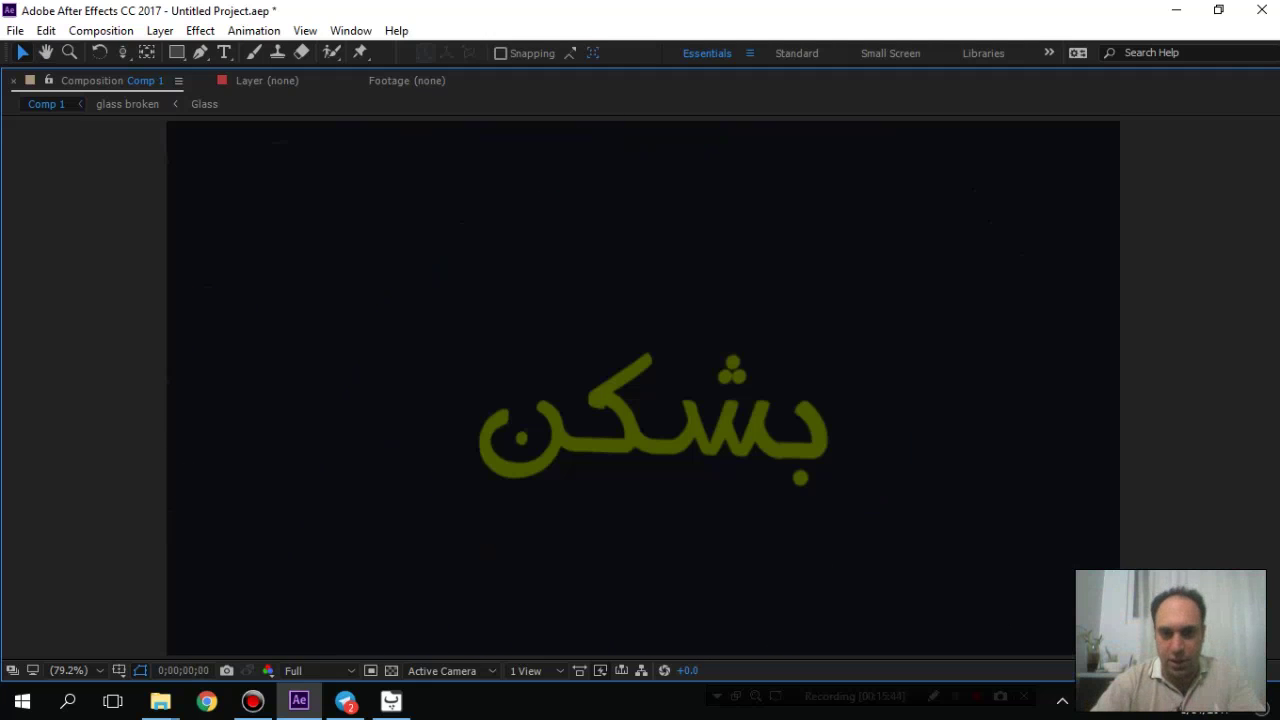
{"action": "key", "text": "space"}
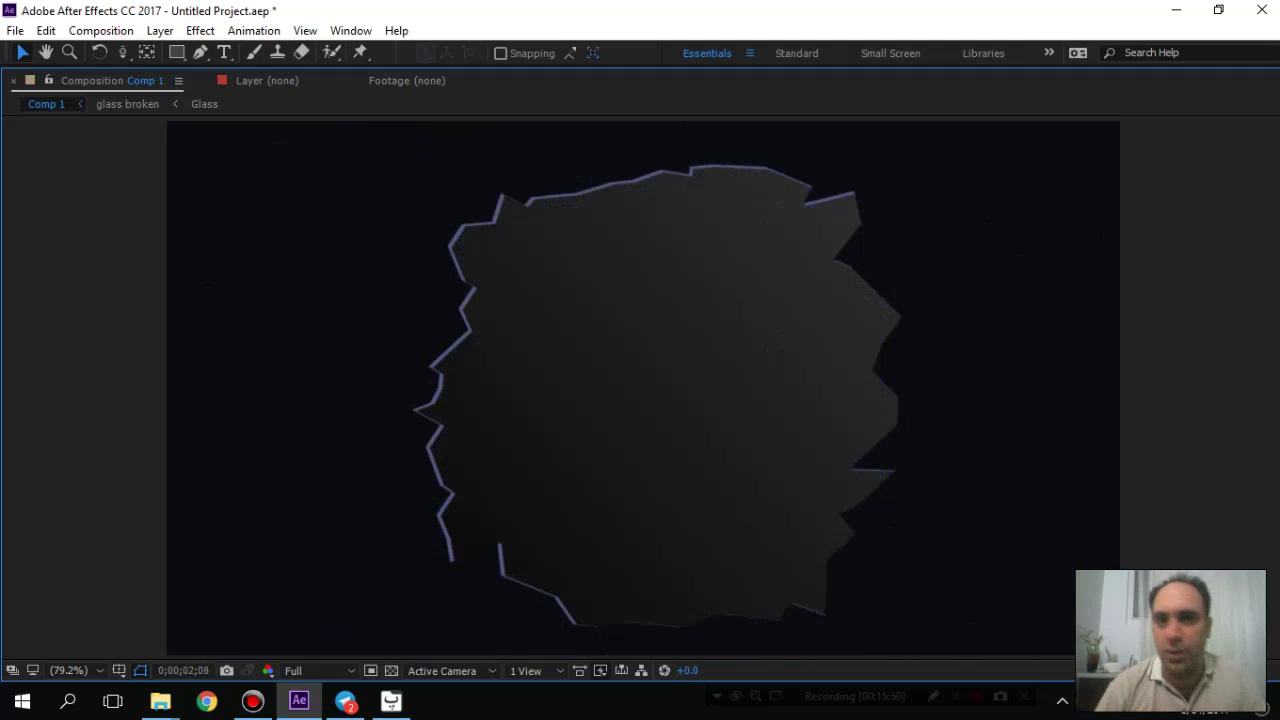
{"action": "key", "text": "Home"}
{"action": "key", "text": "space"}
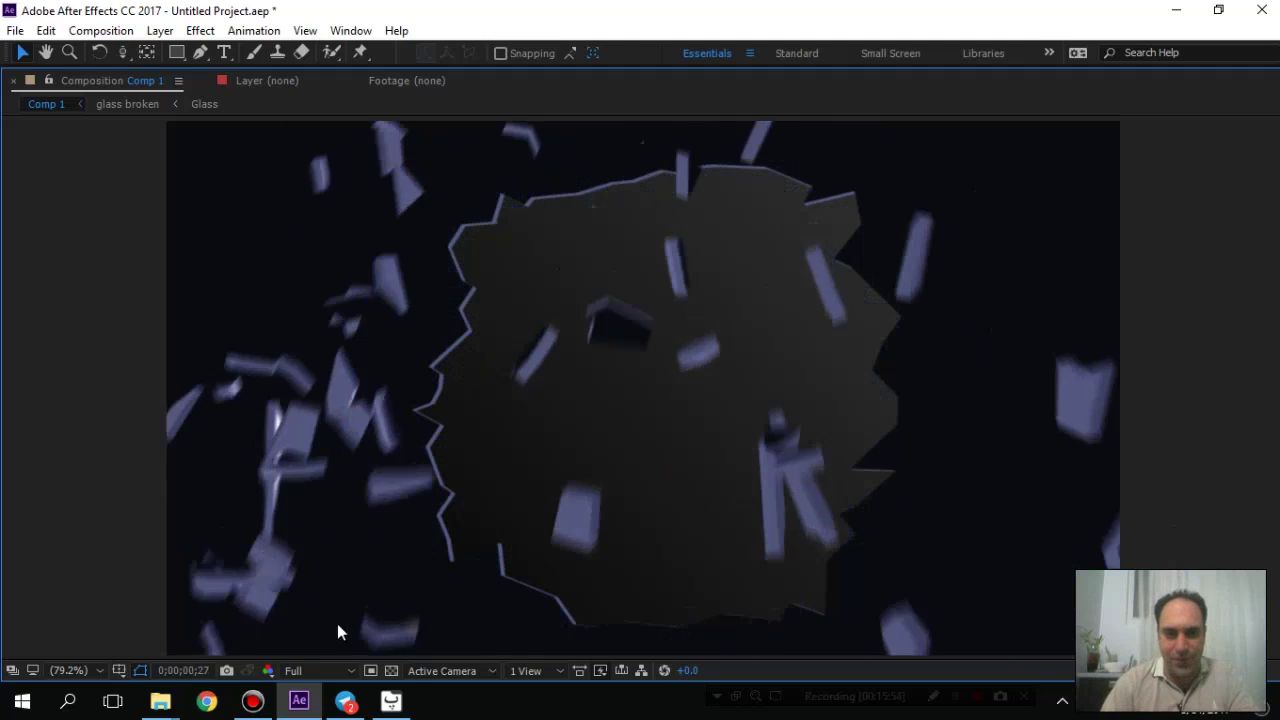